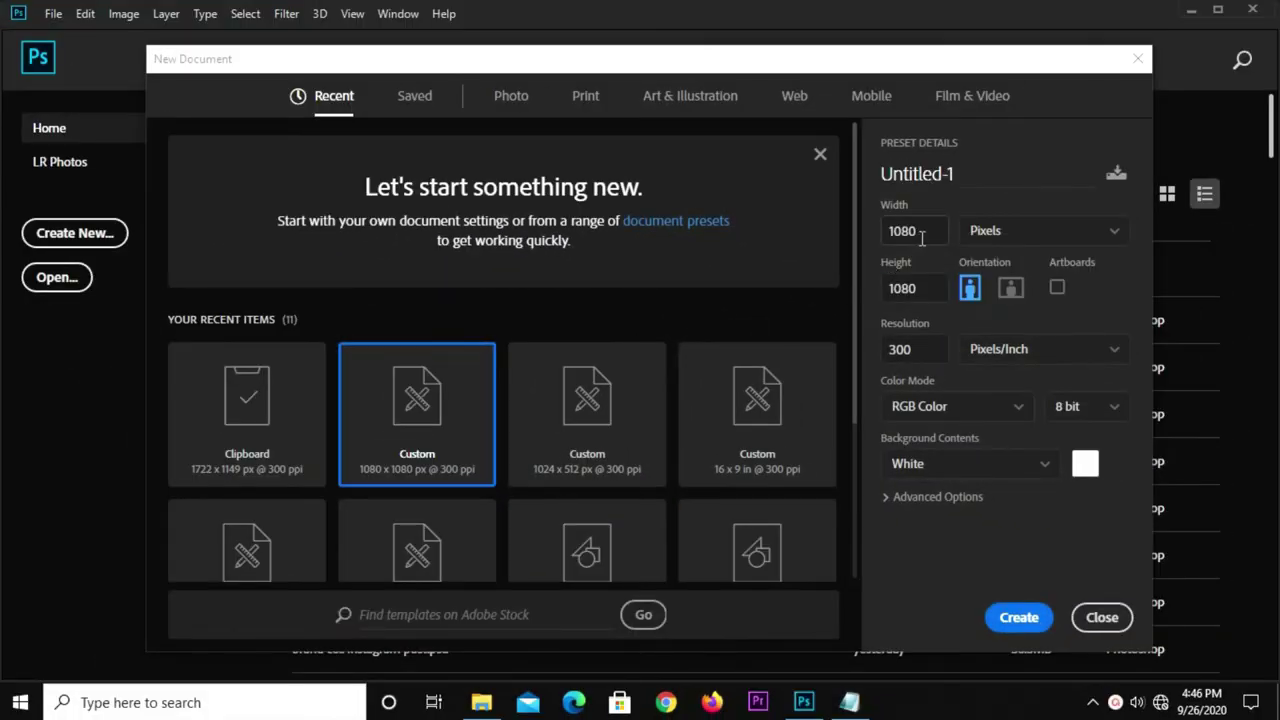
# Make a new document with 1080 px height and 300 ppi resolution
pyautogui.click(882, 295)
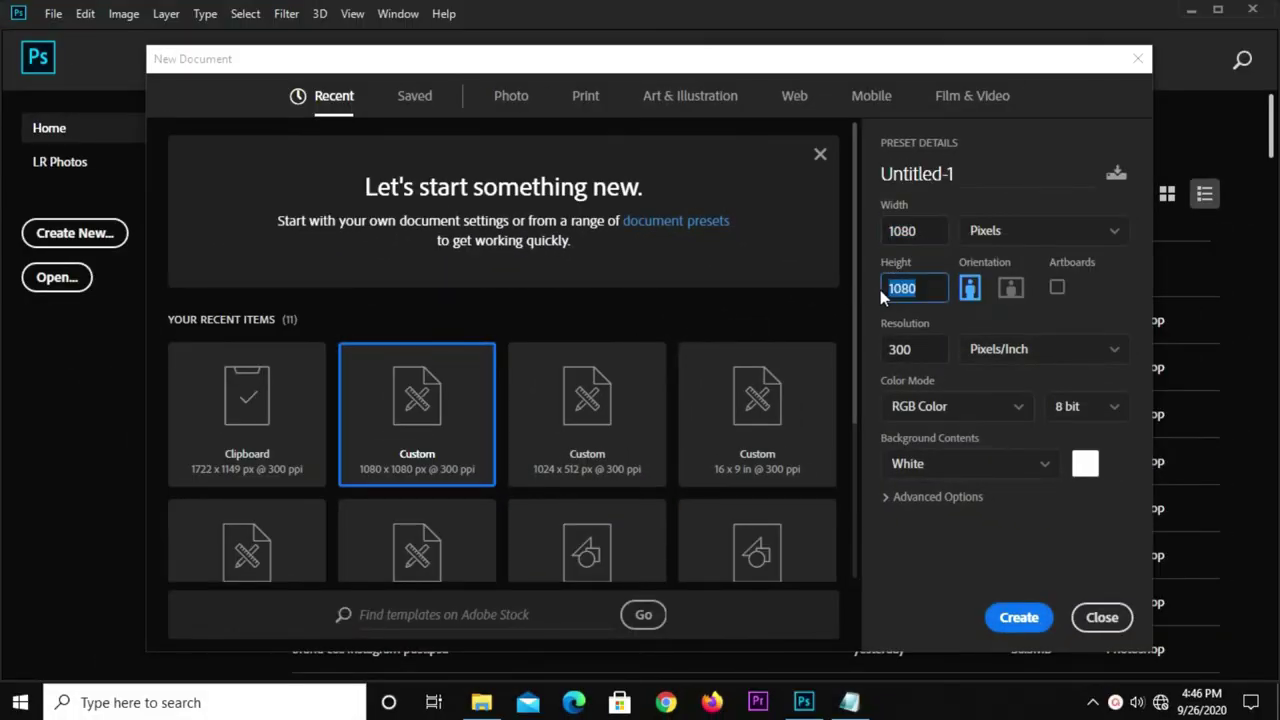
pyautogui.click(881, 349)
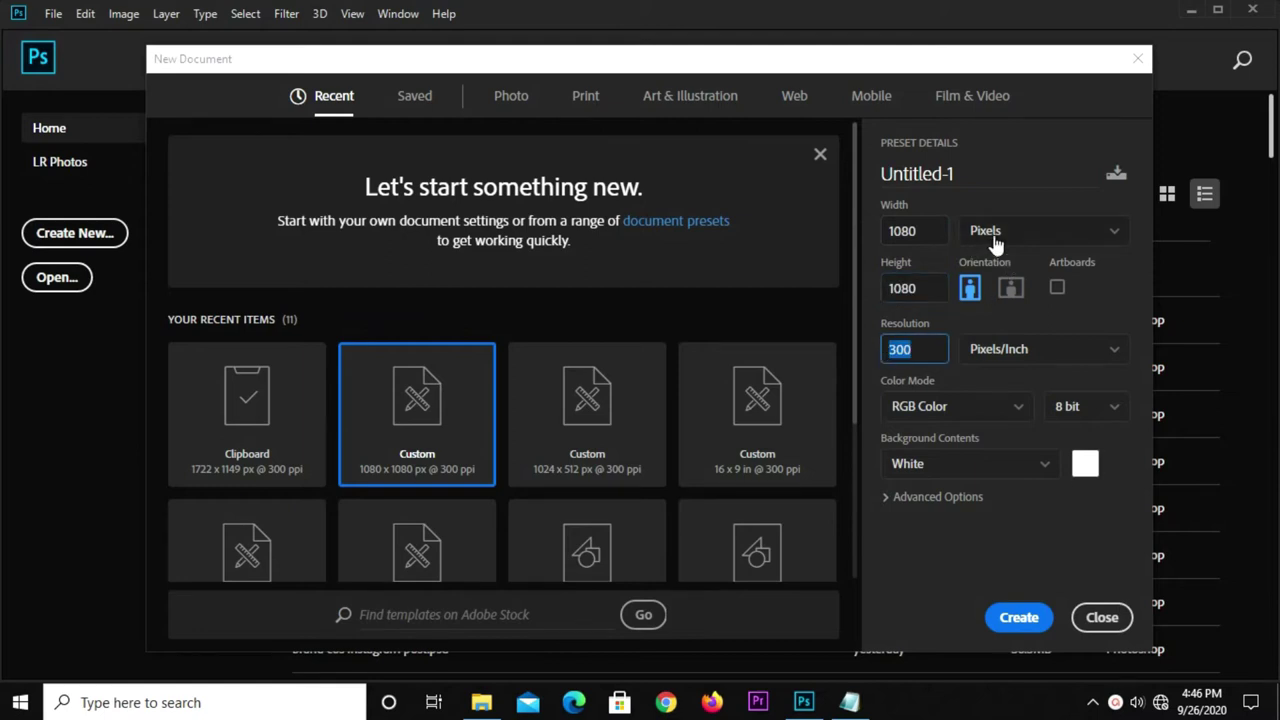
pyautogui.click(1016, 616)
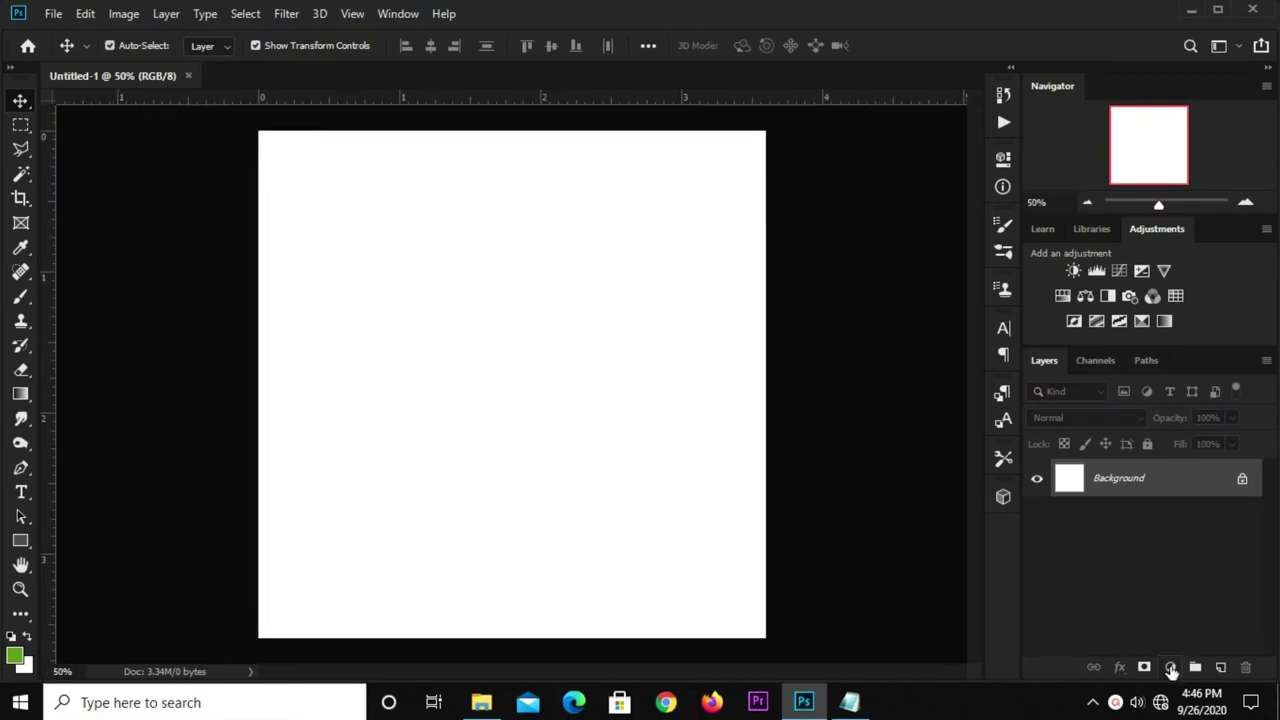
# Add a Solid Color fill layer and copy the colour code 022602 from the notes
pyautogui.click(1172, 668)
pyautogui.click(957, 401)
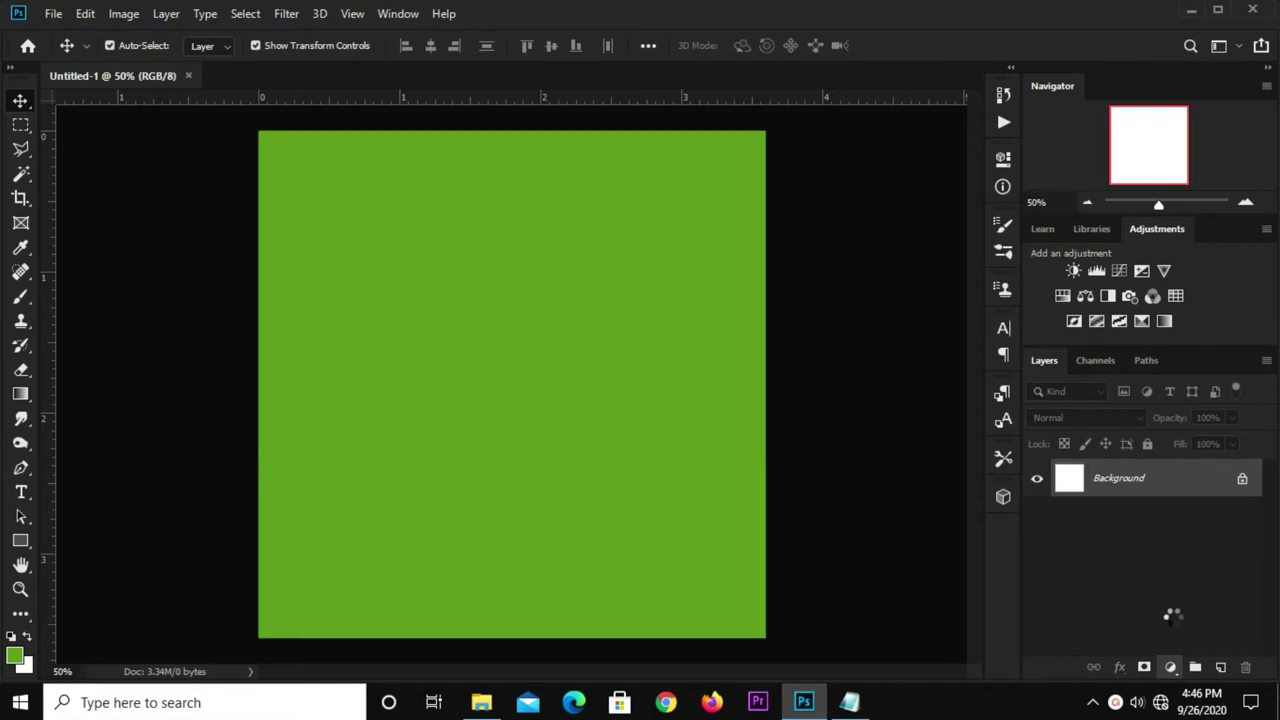
pyautogui.click(849, 702)
pyautogui.moveTo(714, 456); pyautogui.dragTo(643, 445)
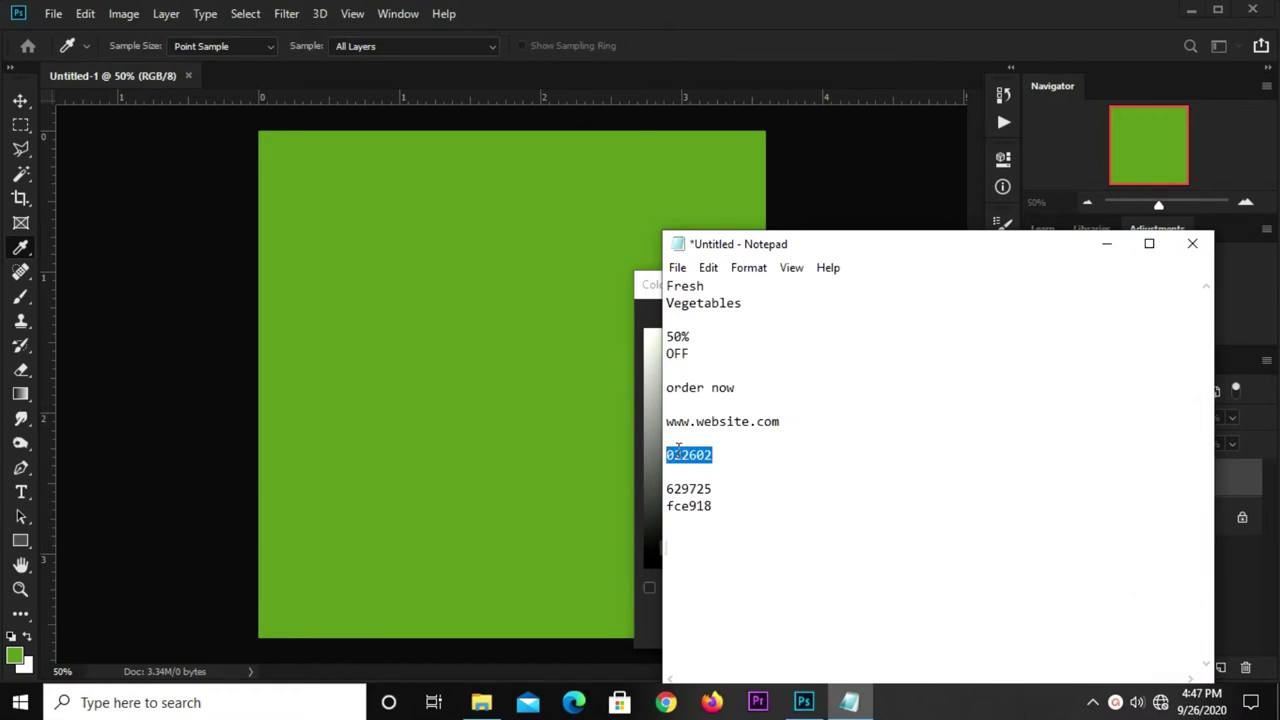
pyautogui.rightClick(678, 450)
pyautogui.click(737, 223)
pyautogui.click(587, 355)
# Enter 022602 as the fill's hex value and confirm the dark green colour
pyautogui.rightClick(966, 630)
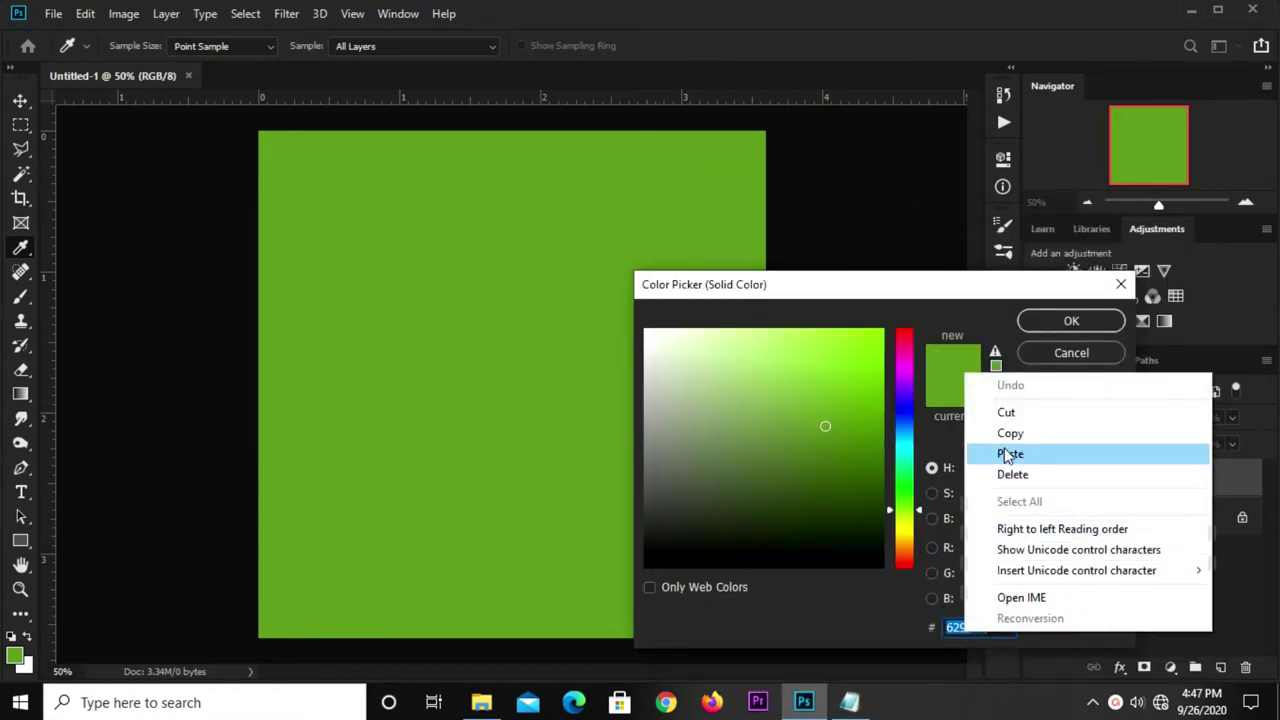
pyautogui.click(984, 452)
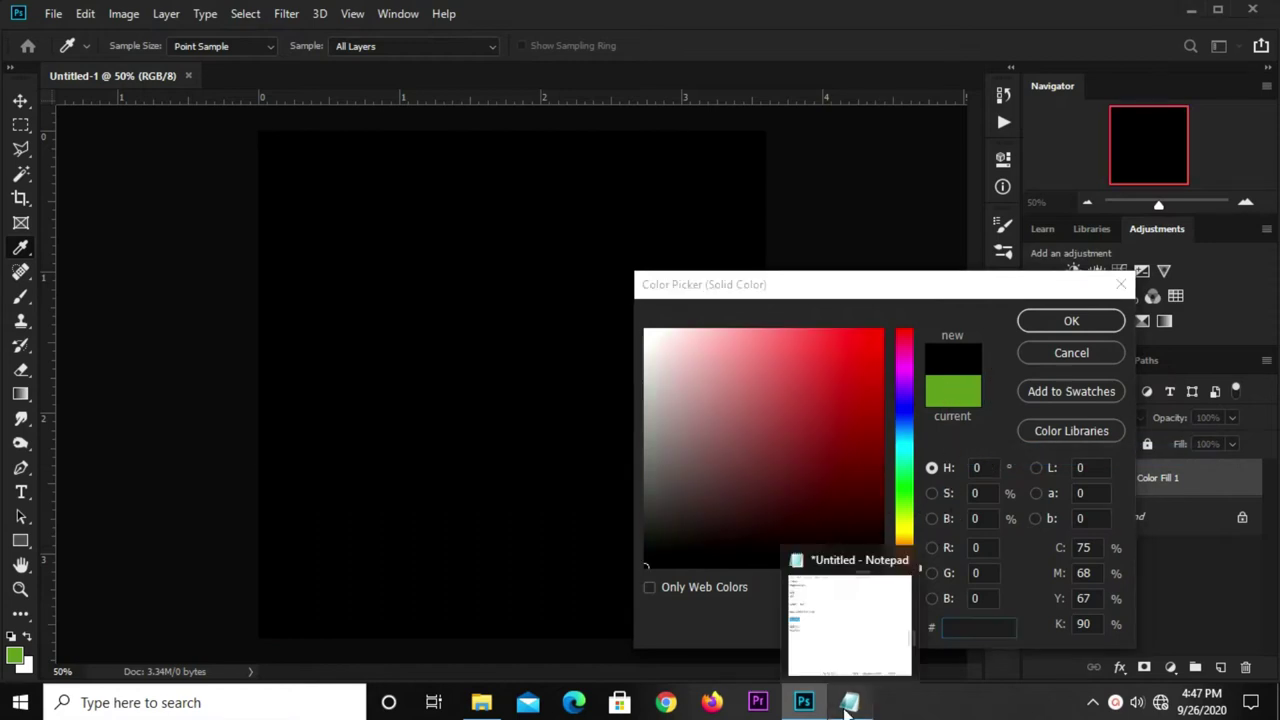
pyautogui.click(849, 702)
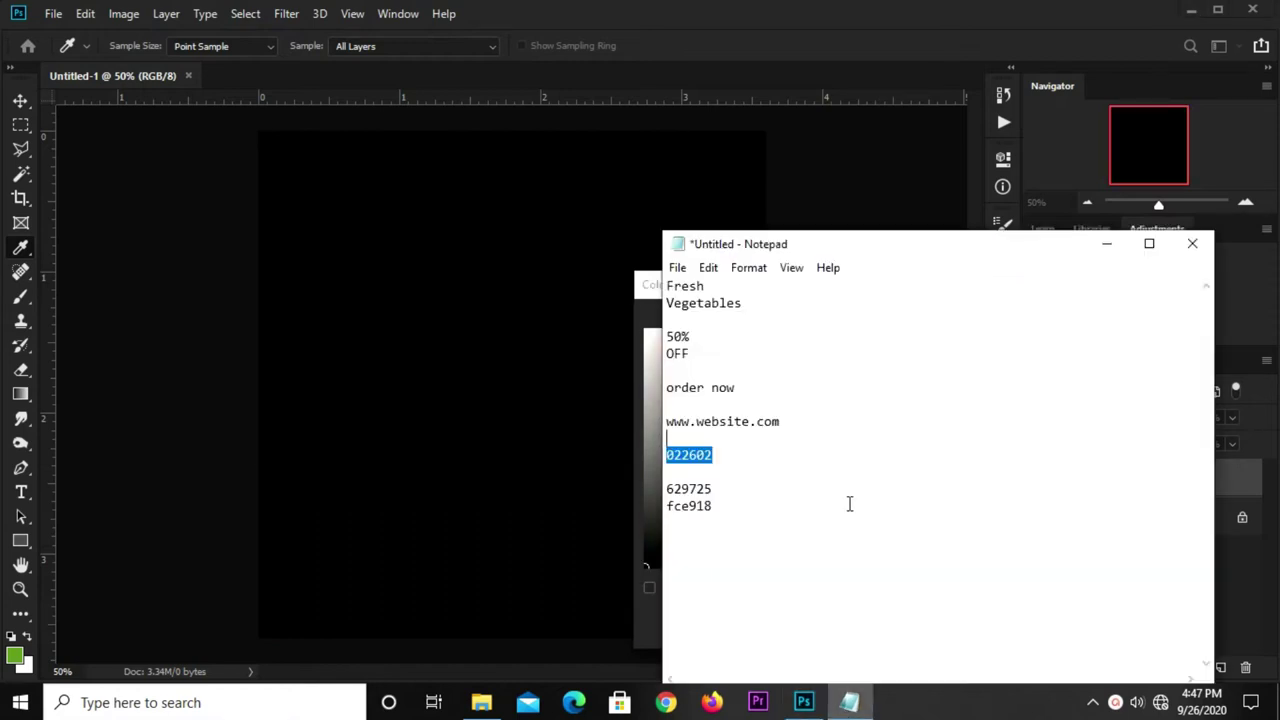
pyautogui.click(526, 531)
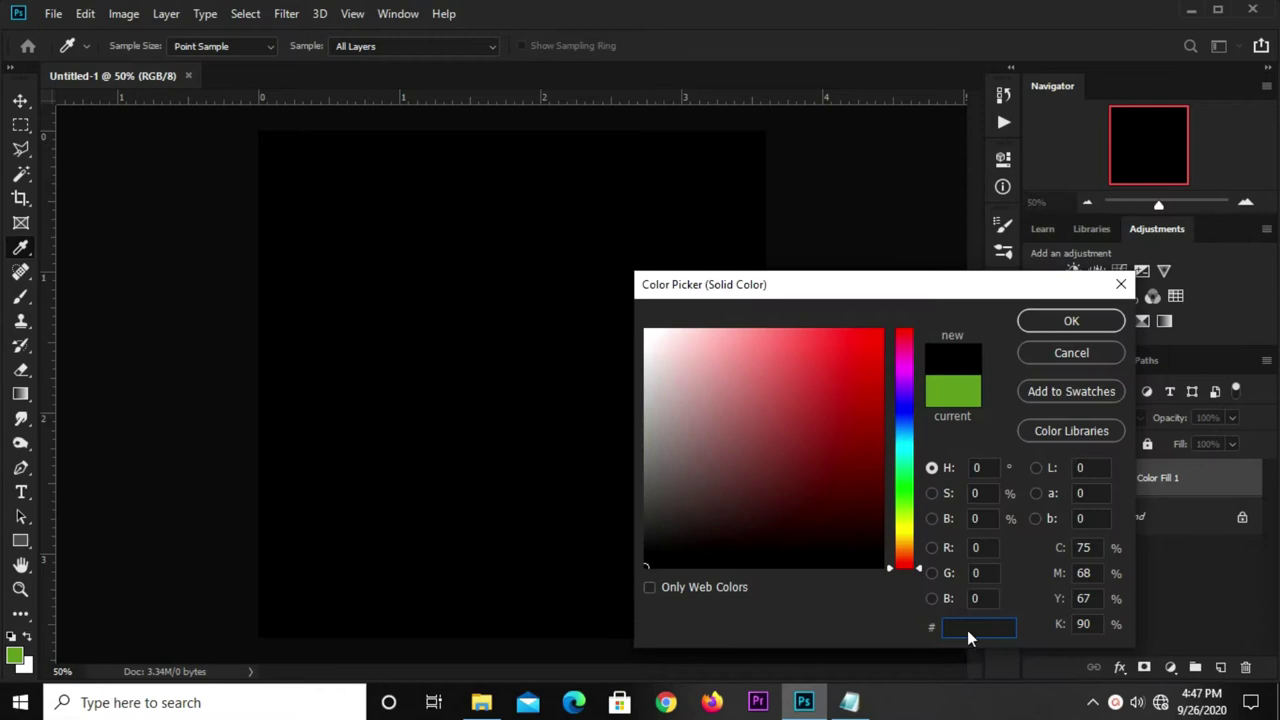
pyautogui.write('022')
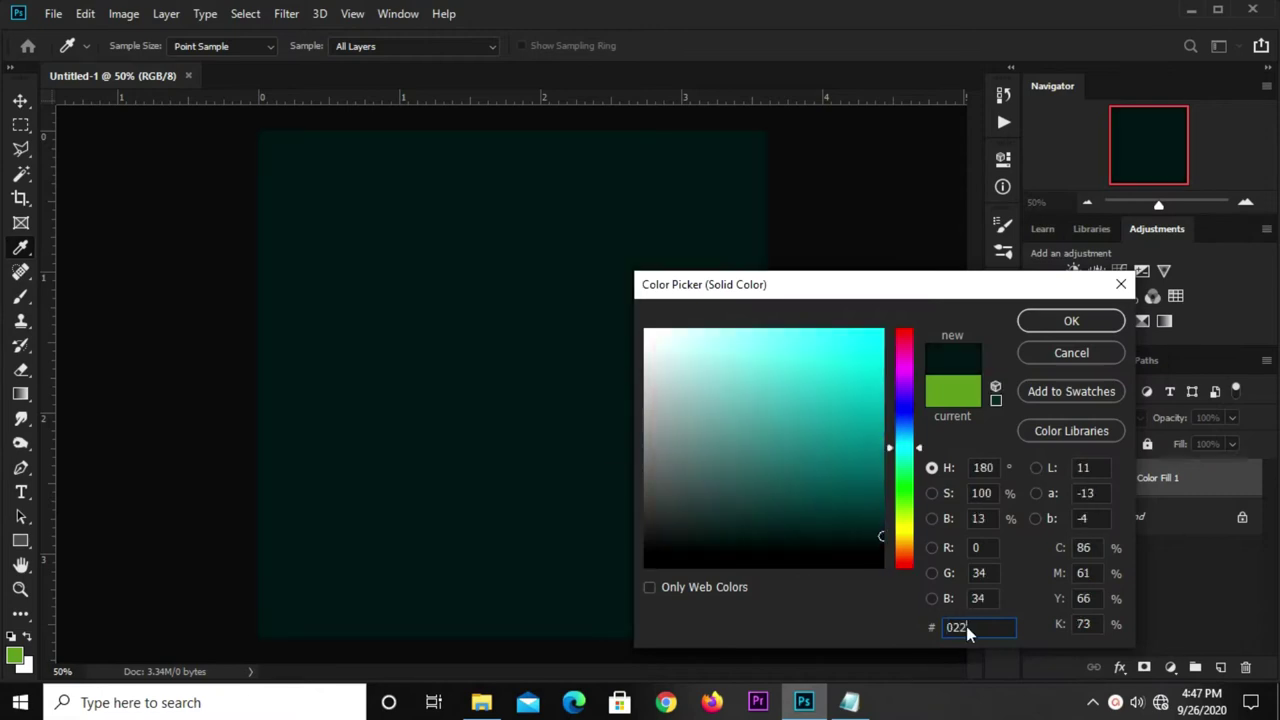
pyautogui.write('50')
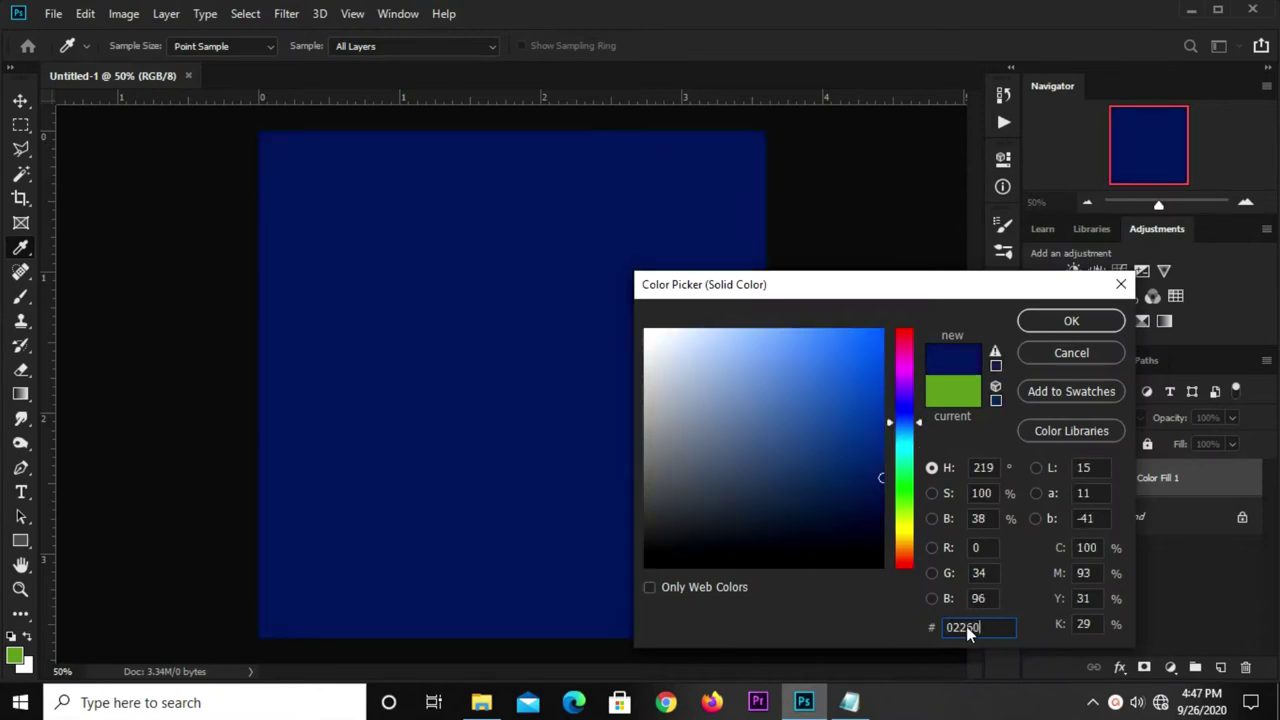
pyautogui.write('2')
pyautogui.moveTo(990, 627); pyautogui.dragTo(929, 627)
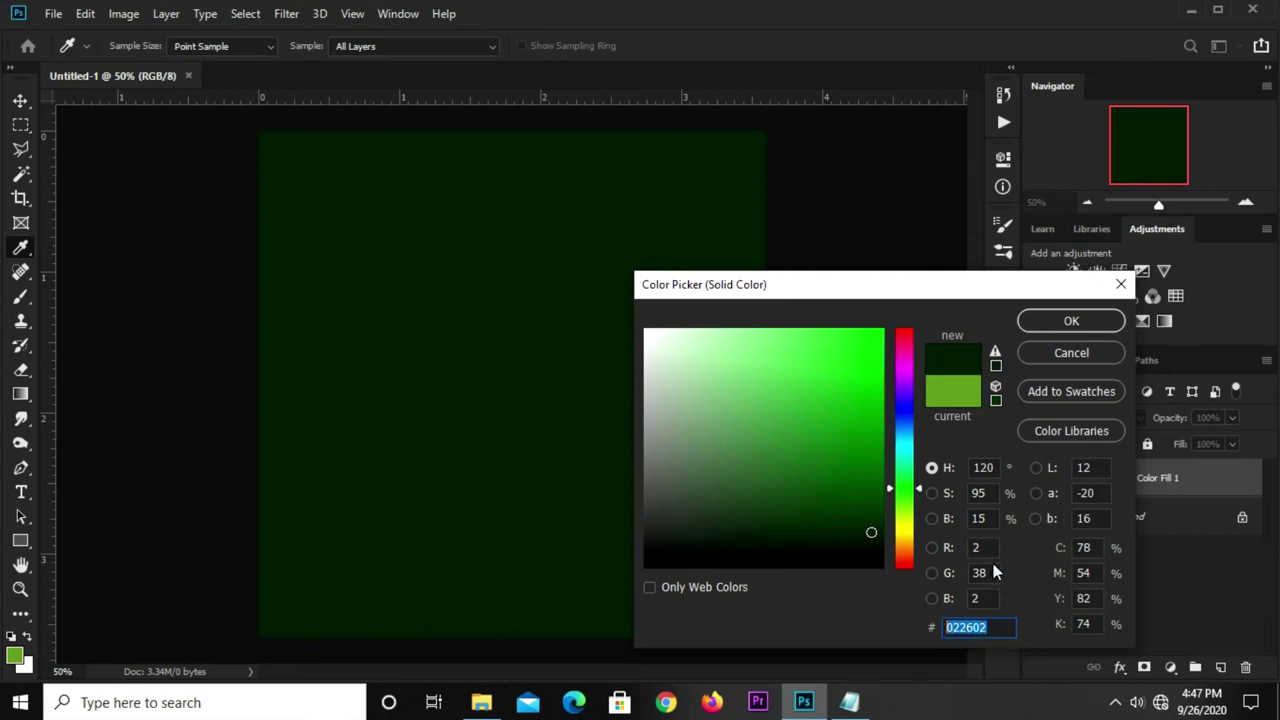
pyautogui.click(1065, 321)
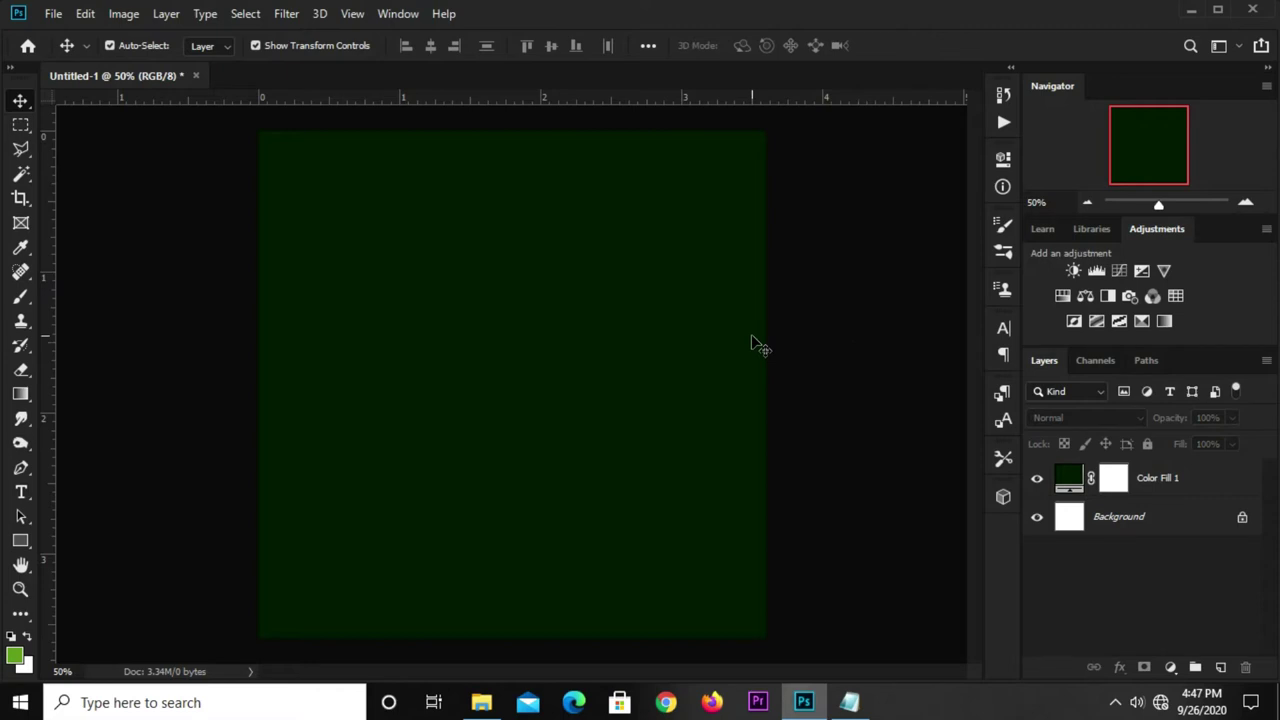
# Open recent grocery files.psd and copy its OGA3KG0 chalkboard texture into Untitled-1
pyautogui.click(55, 14)
pyautogui.moveTo(89, 125)
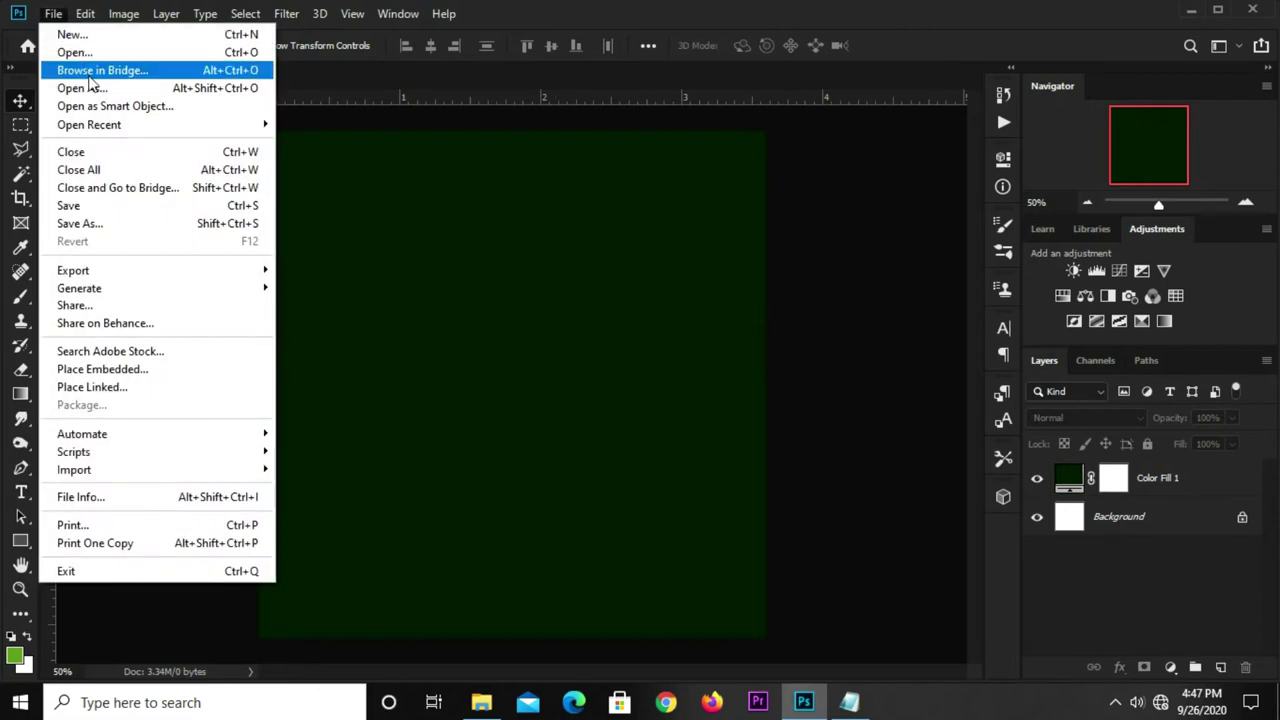
pyautogui.click(325, 34)
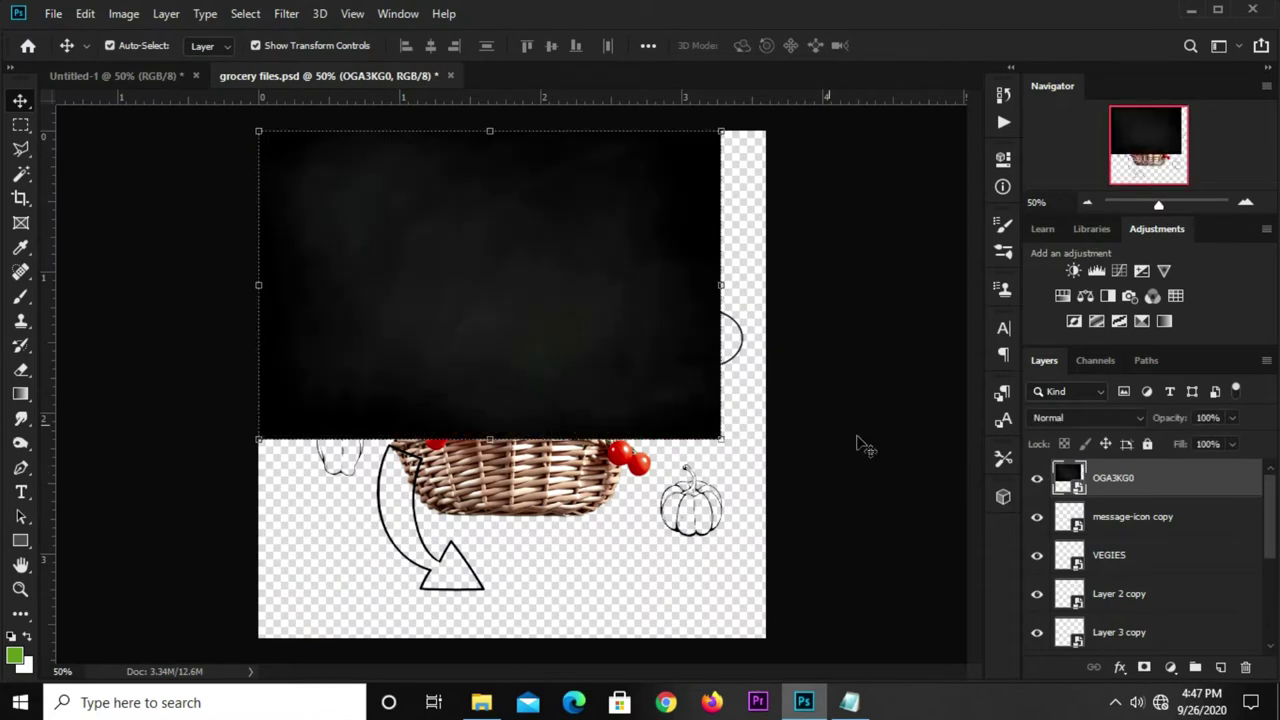
pyautogui.hotkey('ctrl', 'c')
pyautogui.click(115, 75)
pyautogui.hotkey('ctrl', 'v')
# Move and enlarge the chalkboard texture to cover the whole canvas, then apply
pyautogui.moveTo(554, 374)
pyautogui.mouseDown()
pyautogui.moveTo(494, 289)
pyautogui.moveTo(503, 282)
pyautogui.mouseUp()
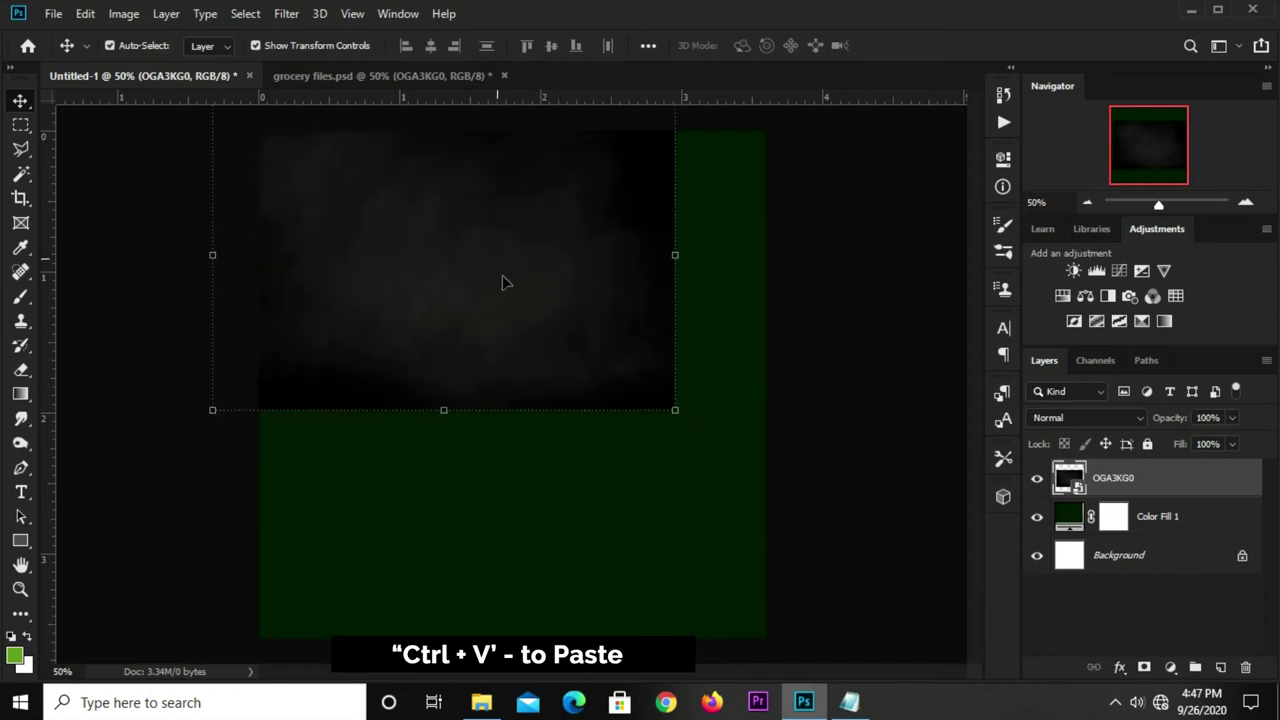
pyautogui.click(676, 412)
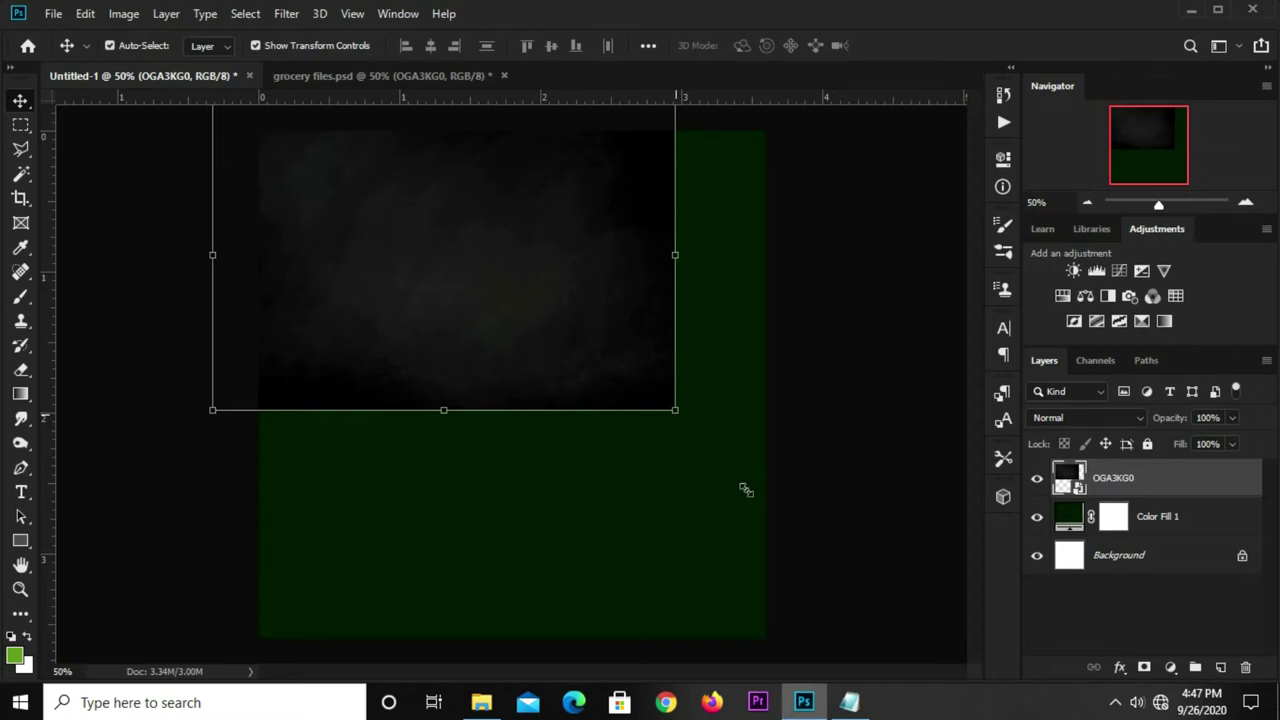
pyautogui.moveTo(676, 410); pyautogui.dragTo(820, 511)
pyautogui.moveTo(630, 453); pyautogui.dragTo(637, 503)
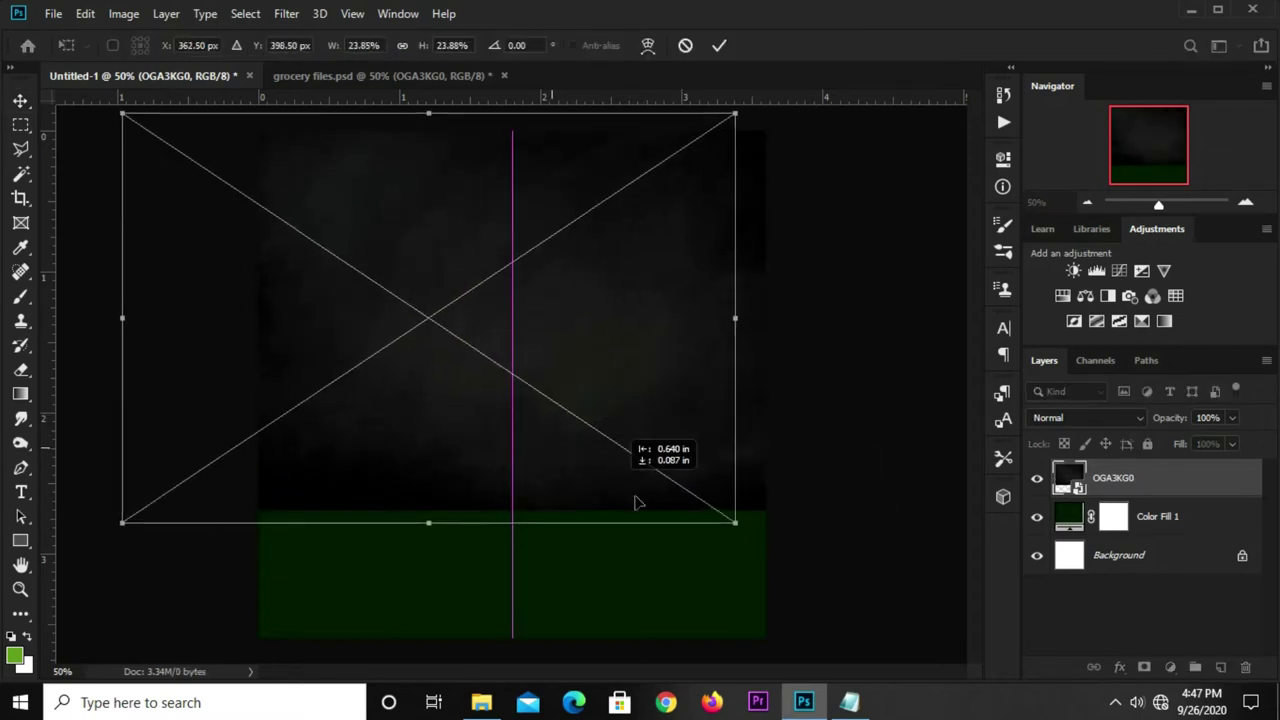
pyautogui.moveTo(731, 530)
pyautogui.mouseDown()
pyautogui.moveTo(858, 635)
pyautogui.moveTo(931, 654)
pyautogui.mouseUp()
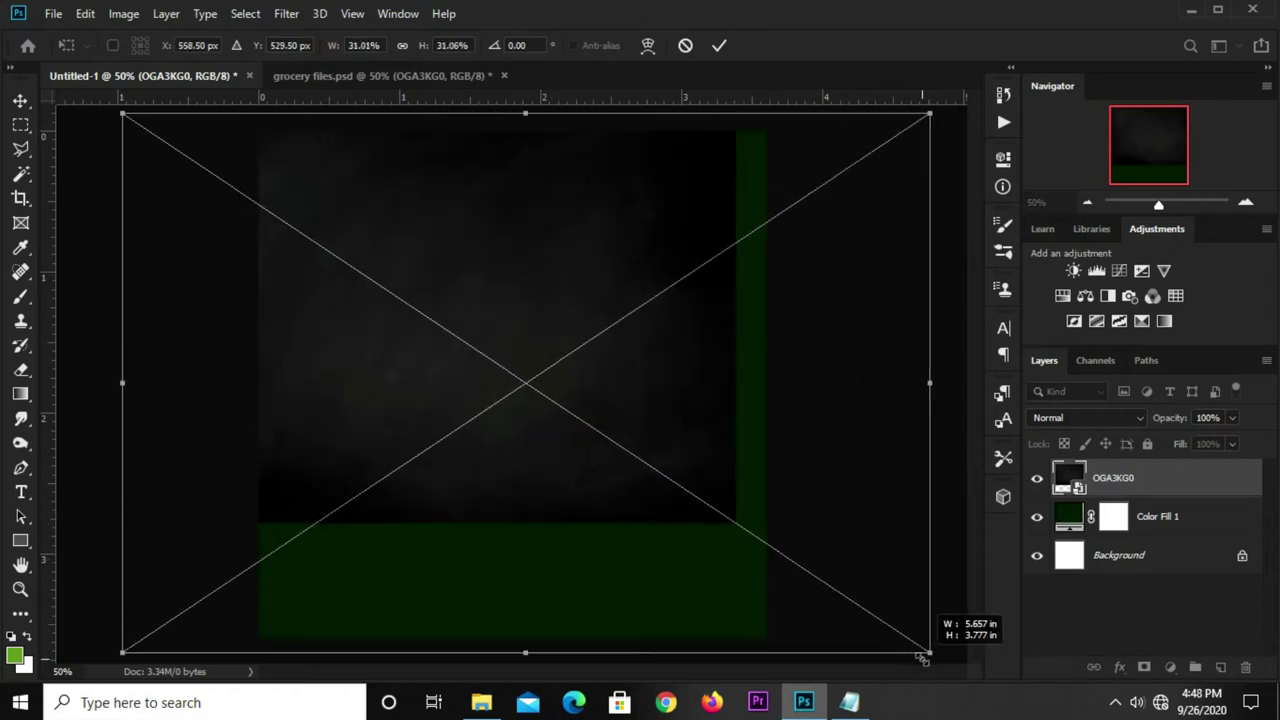
pyautogui.click(719, 45)
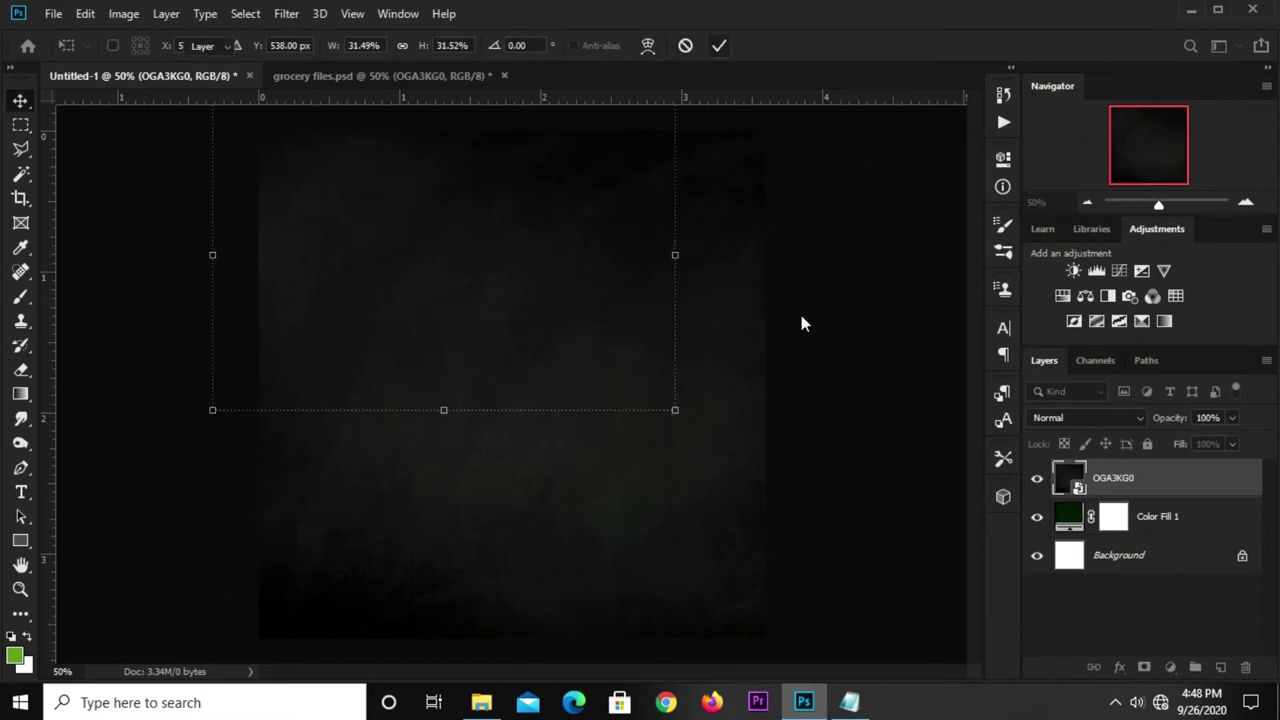
pyautogui.click(810, 482)
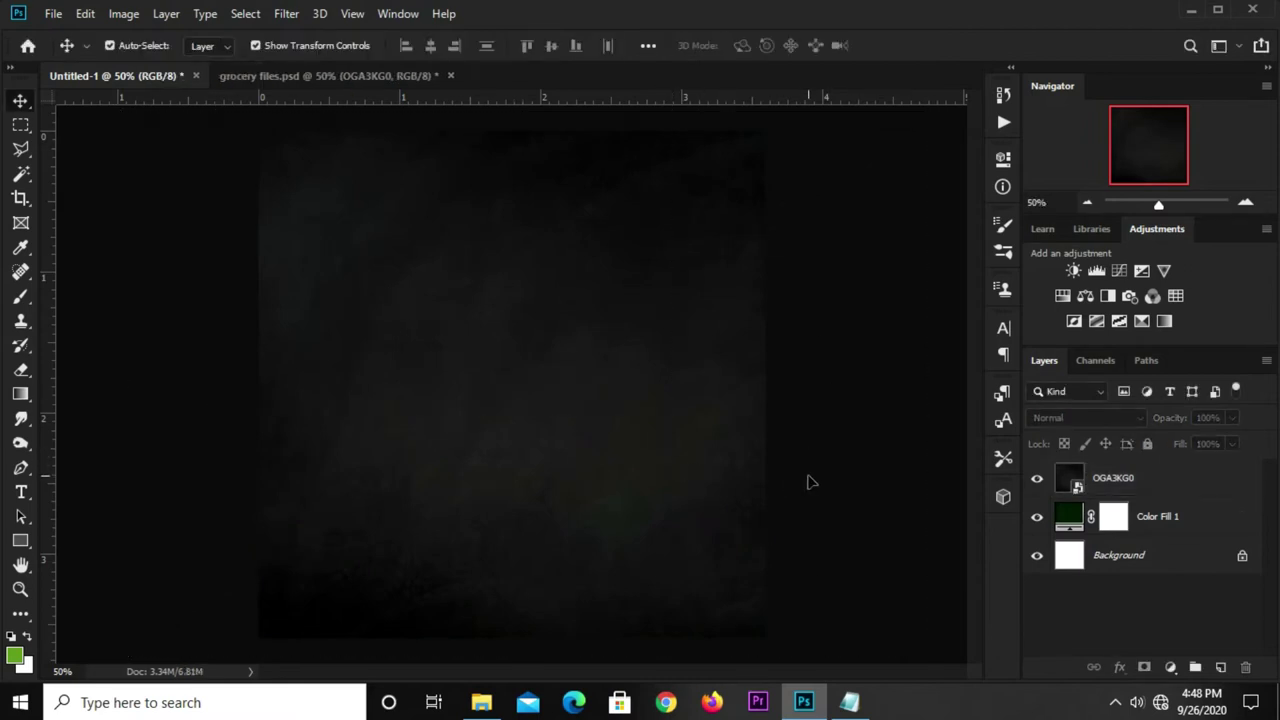
pyautogui.click(1122, 488)
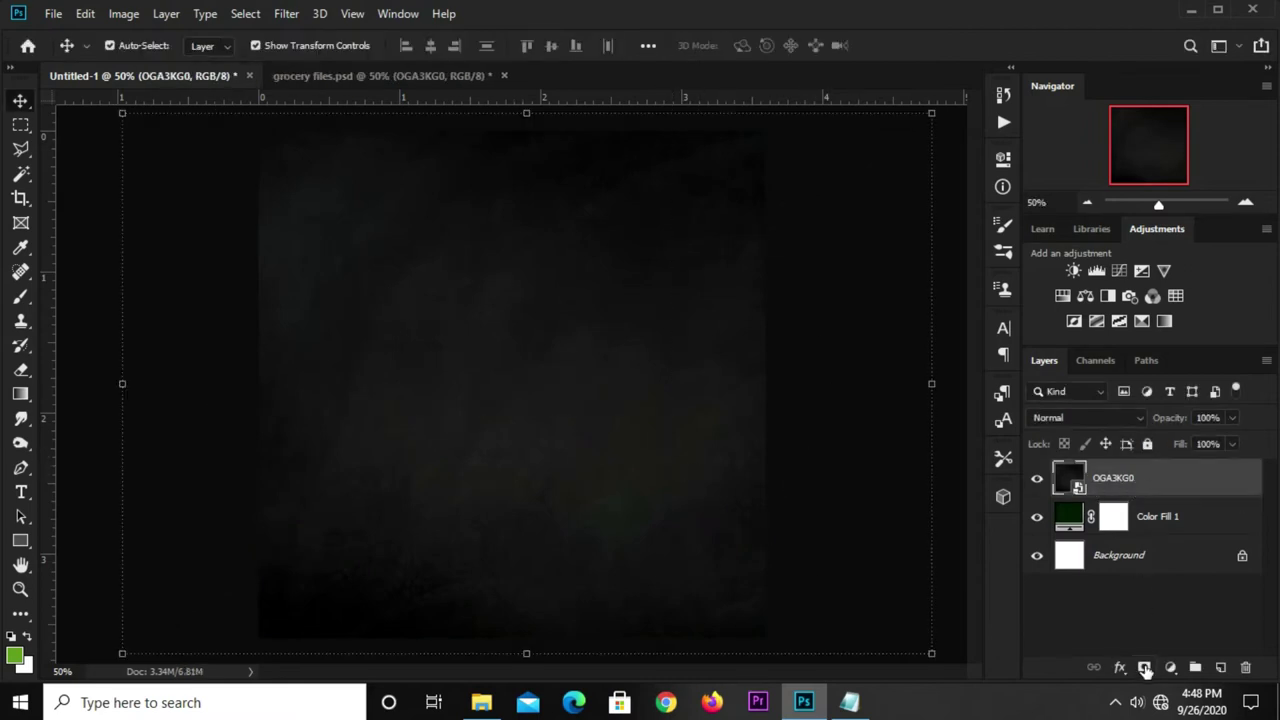
# Add a layer mask to OGA3KG0 and set up a large black brush at 41% opacity
pyautogui.click(1145, 668)
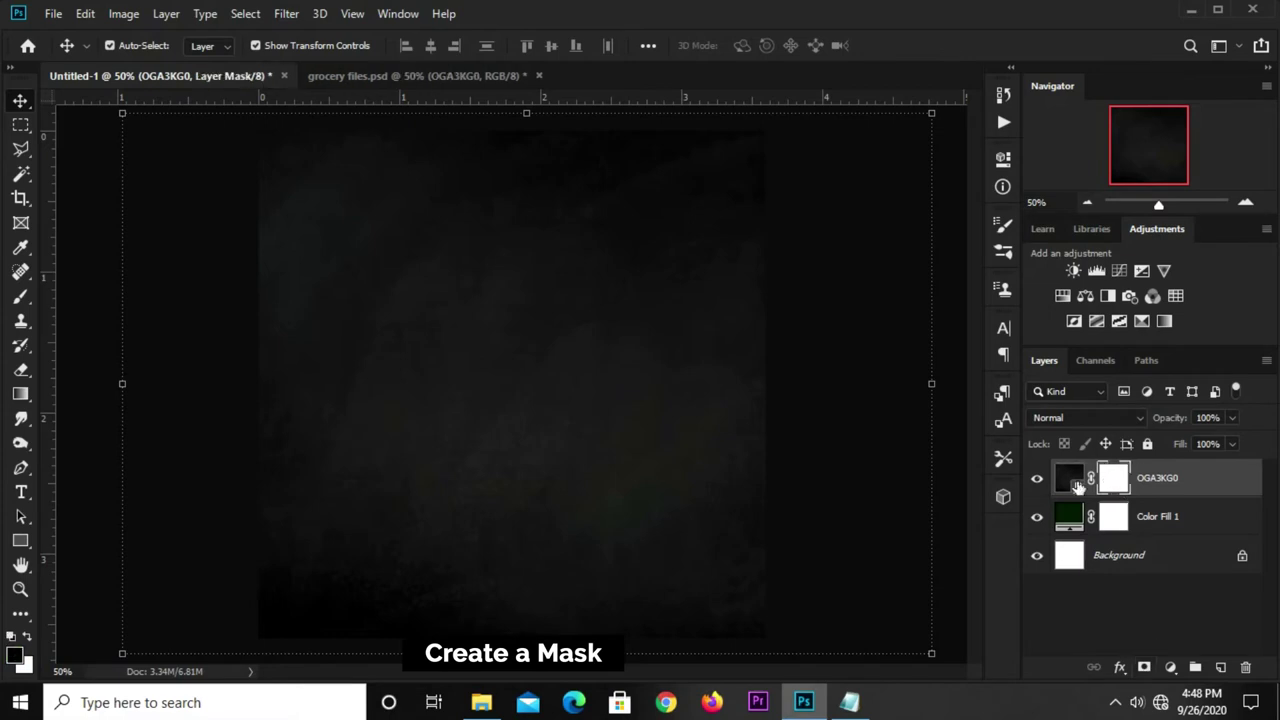
pyautogui.click(30, 291)
pyautogui.click(85, 292)
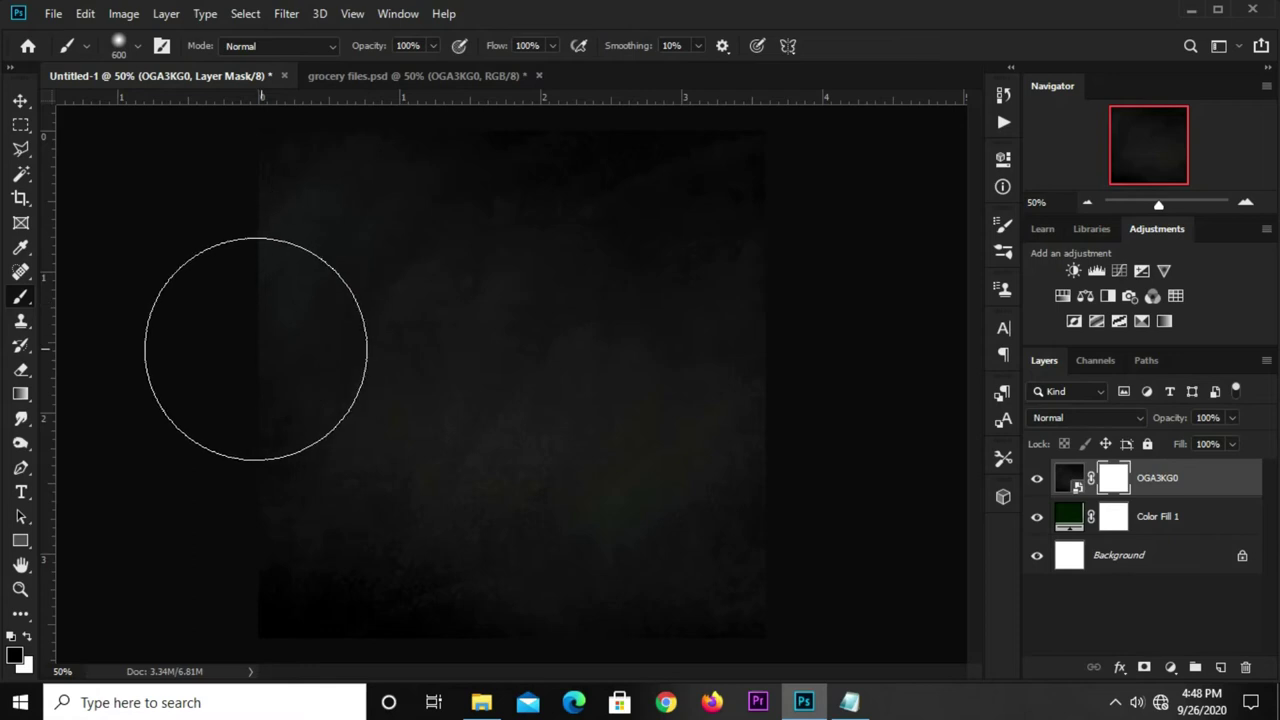
pyautogui.click(15, 656)
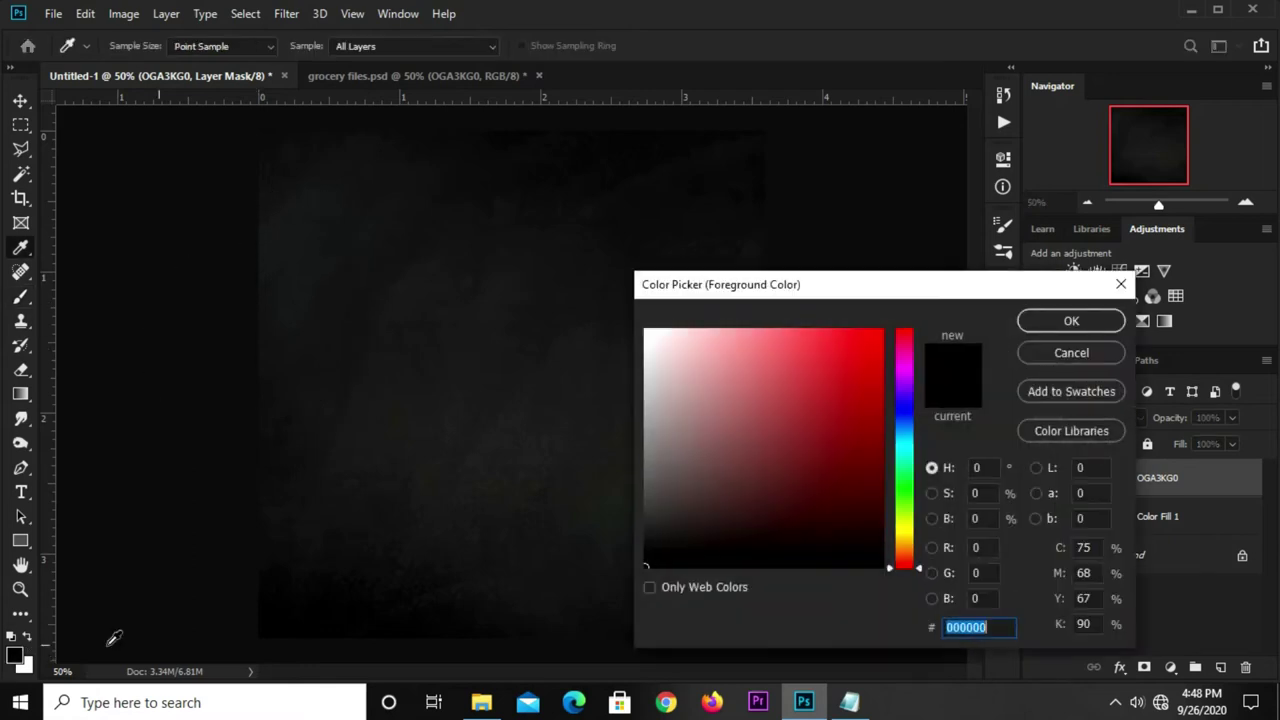
pyautogui.click(1040, 321)
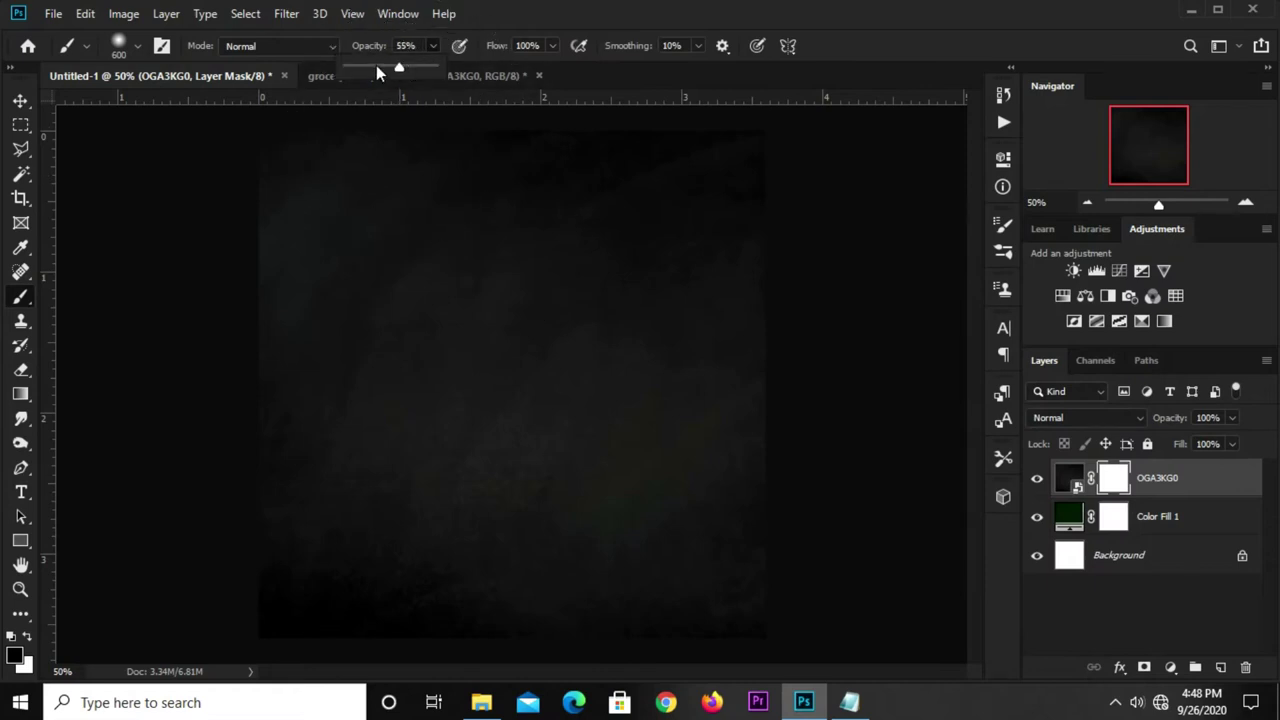
pyautogui.moveTo(364, 72); pyautogui.dragTo(384, 74)
pyautogui.press(']')
pyautogui.press(']')
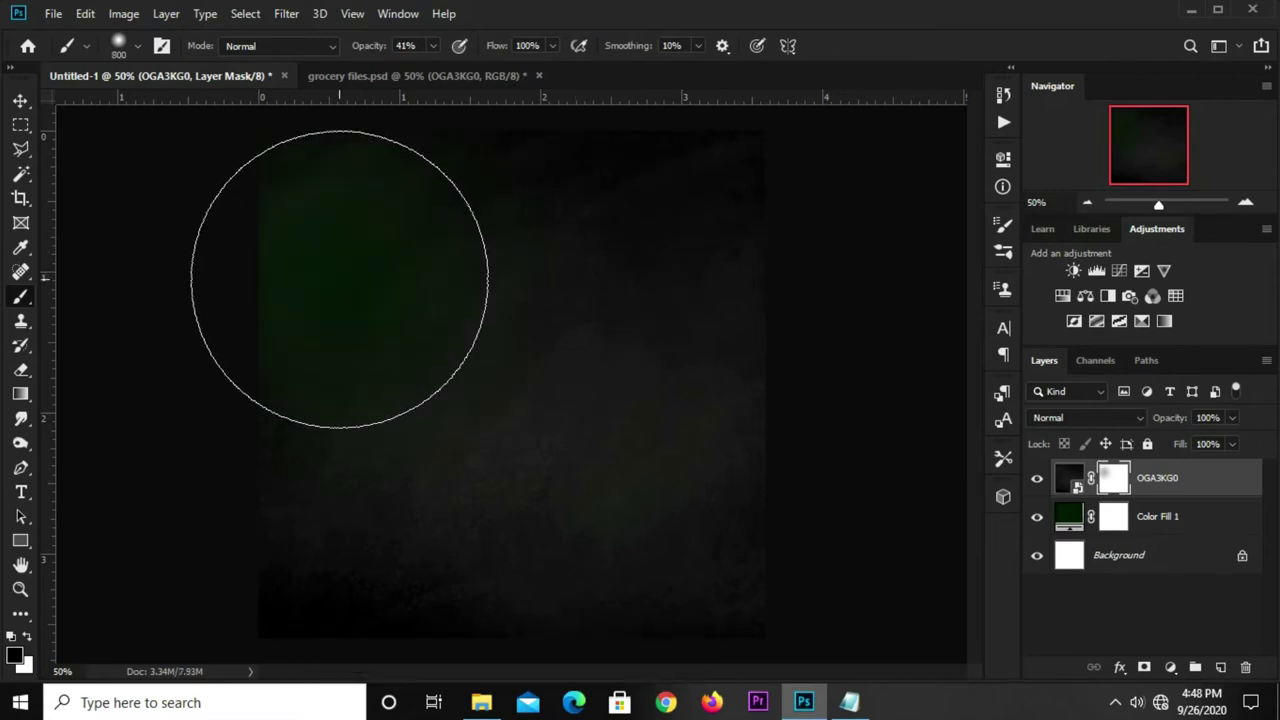
# Paint the mask at the top-left and lower-left to fade the texture, revealing green
pyautogui.moveTo(434, 206); pyautogui.dragTo(686, 223)
pyautogui.press(']')
pyautogui.press(']')
pyautogui.press(']')
pyautogui.press(']')
pyautogui.moveTo(610, 366)
pyautogui.mouseDown()
pyautogui.moveTo(490, 333)
pyautogui.moveTo(452, 423)
pyautogui.mouseUp()
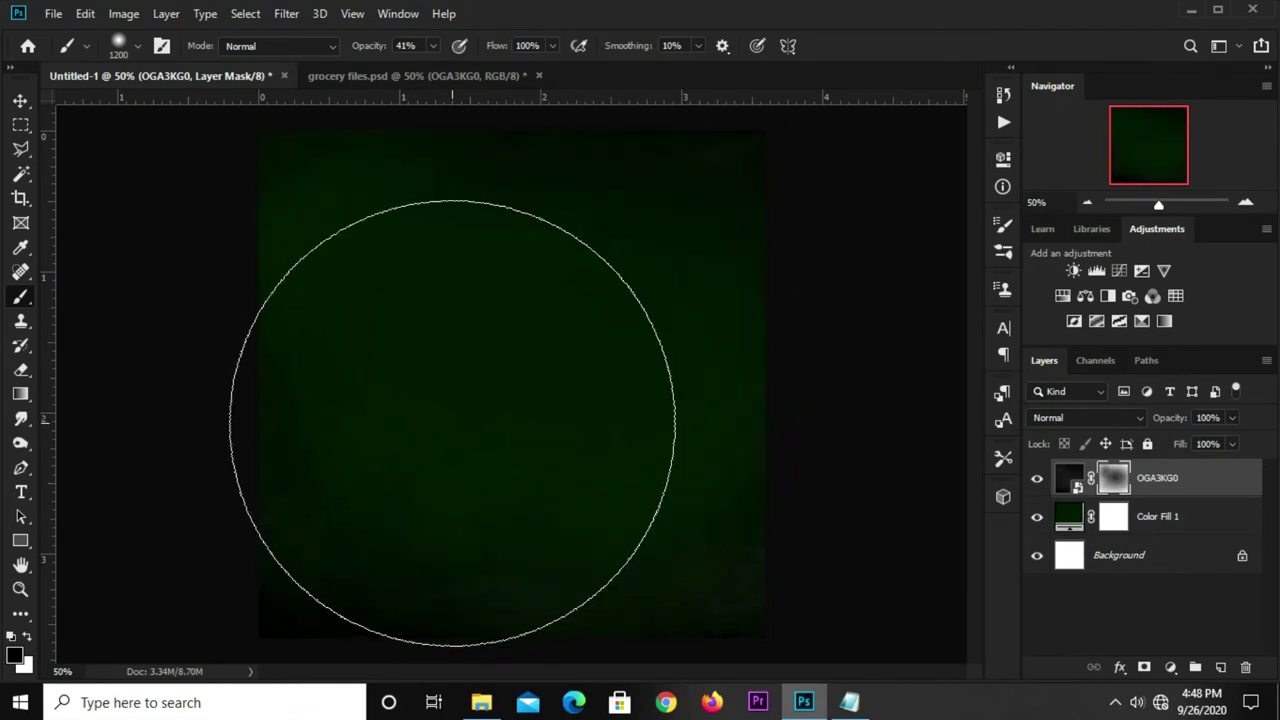
pyautogui.press('v')
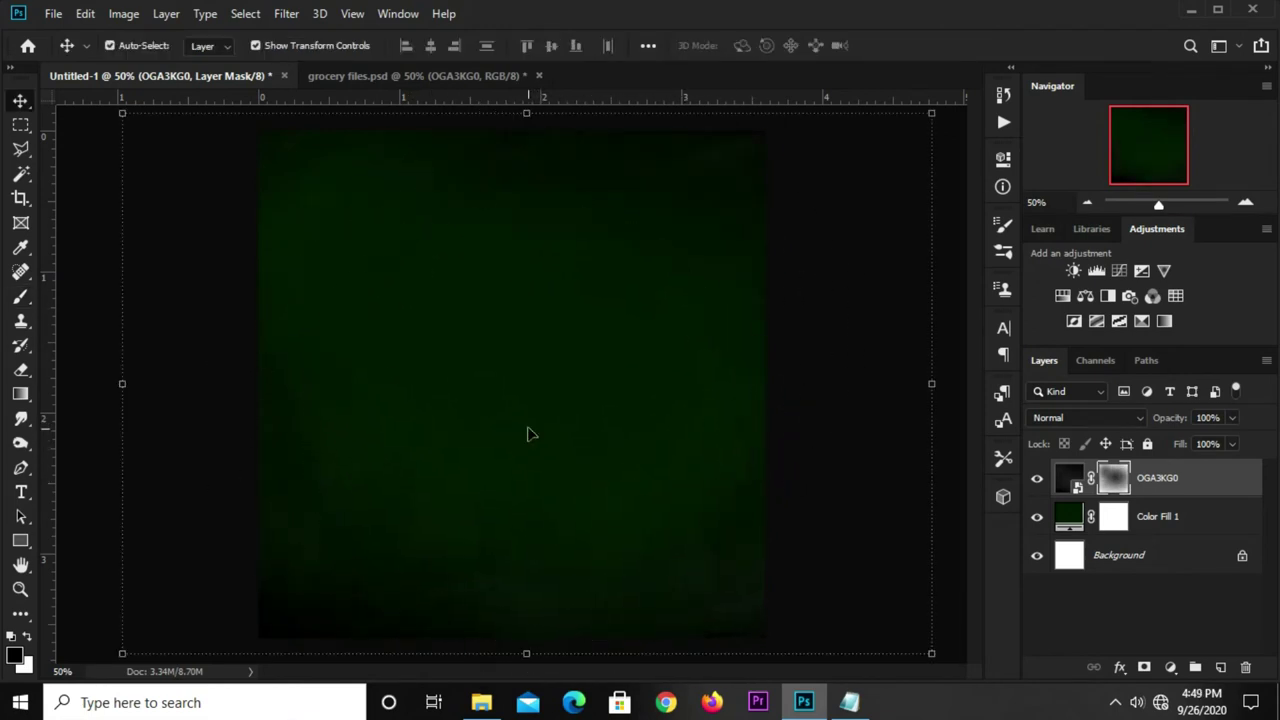
pyautogui.click(1172, 492)
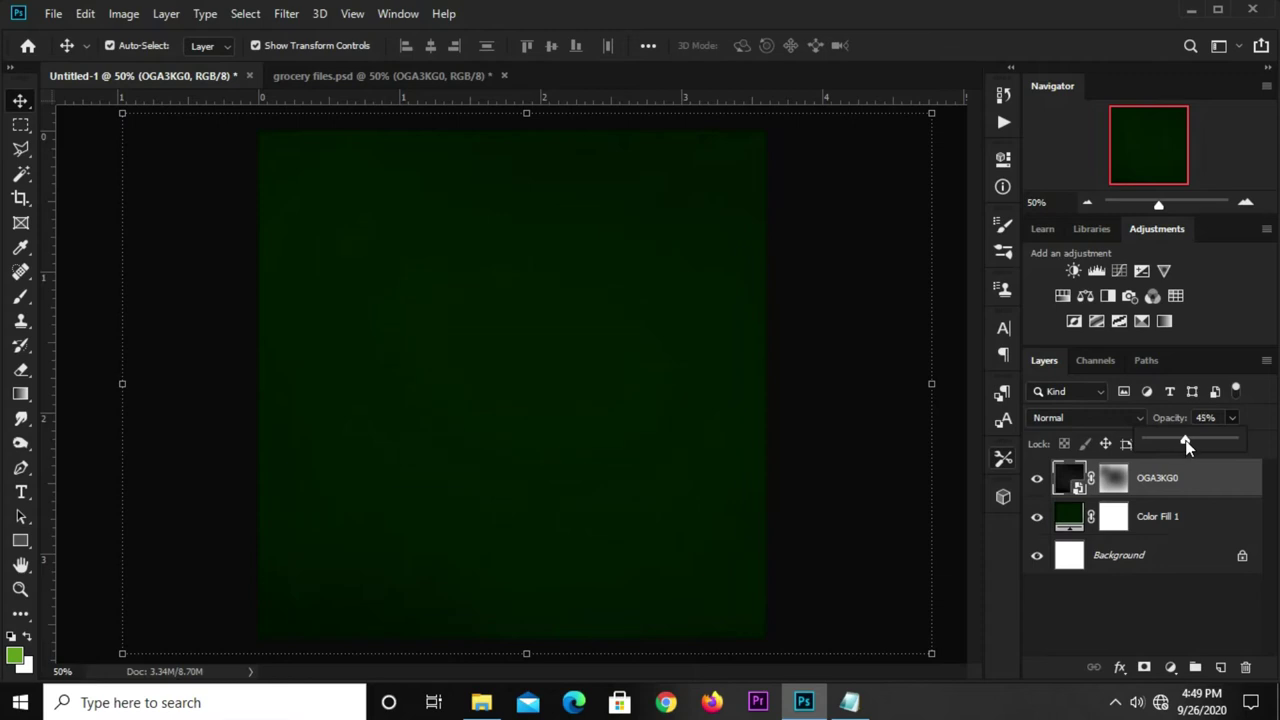
pyautogui.click(840, 435)
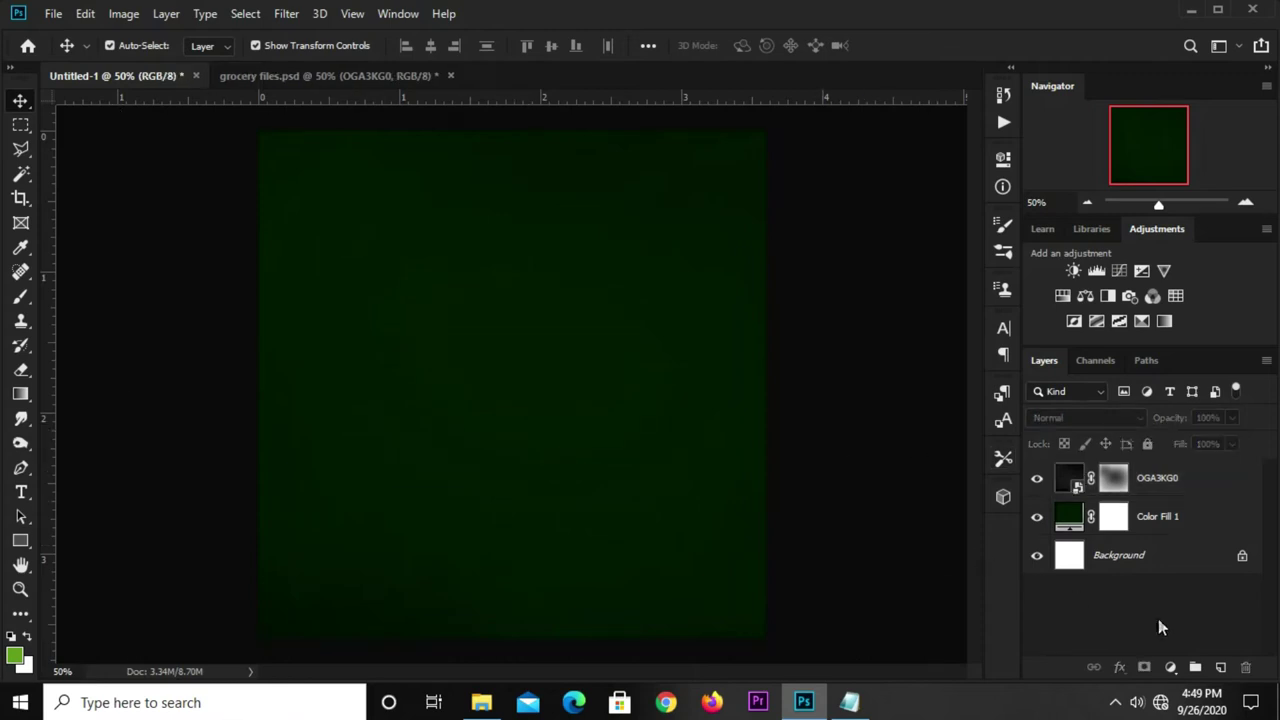
# On a new layer, paint a bright soft green glow at the canvas centre at 100% opacity
pyautogui.click(1220, 667)
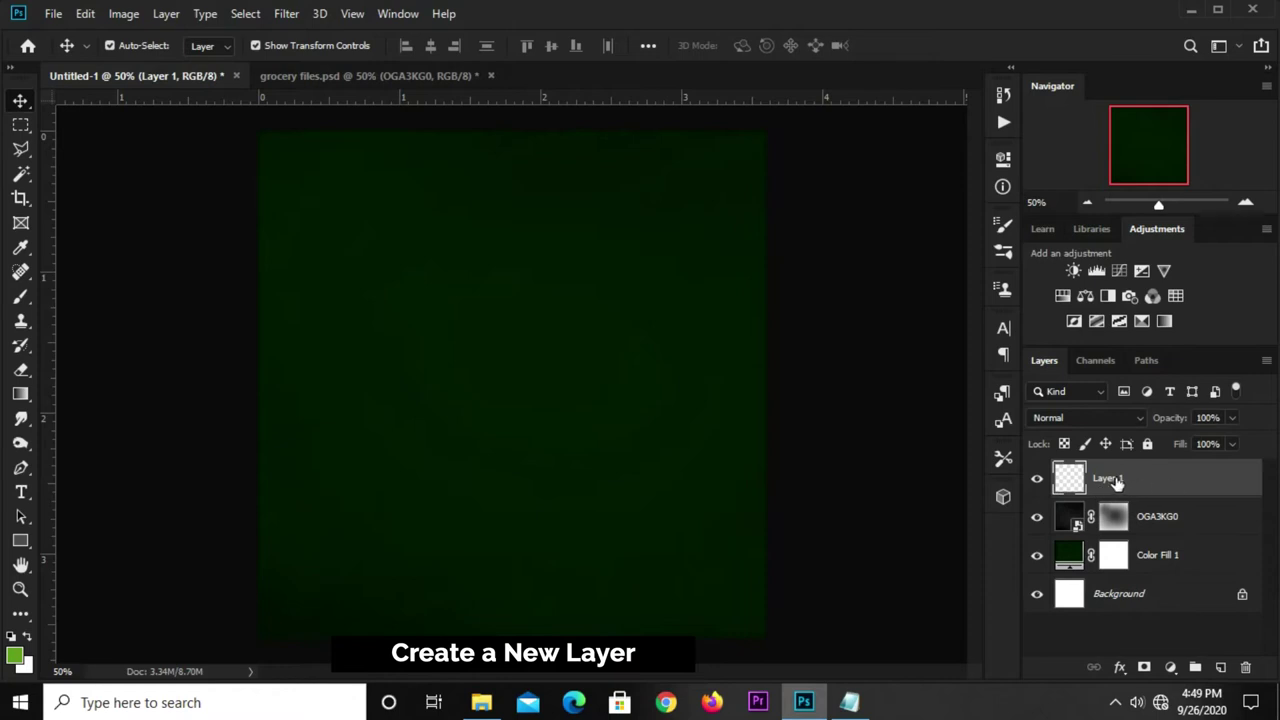
pyautogui.moveTo(25, 300); pyautogui.dragTo(56, 296)
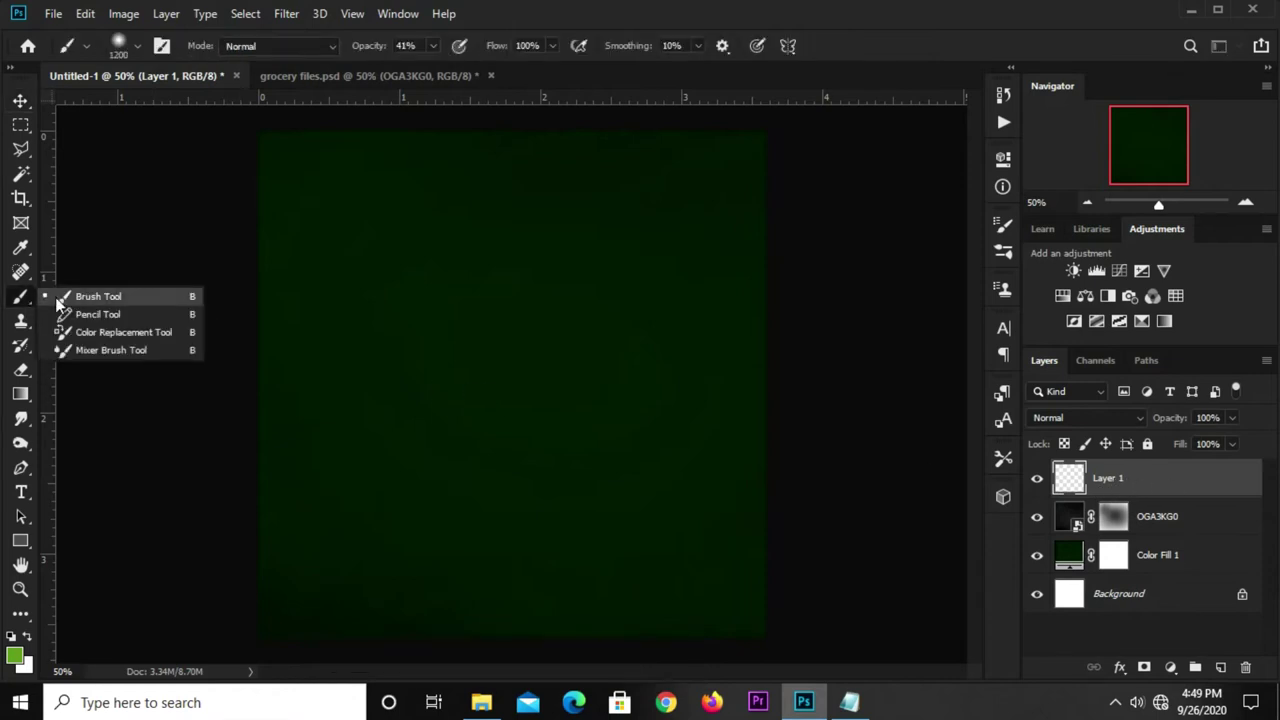
pyautogui.click(14, 656)
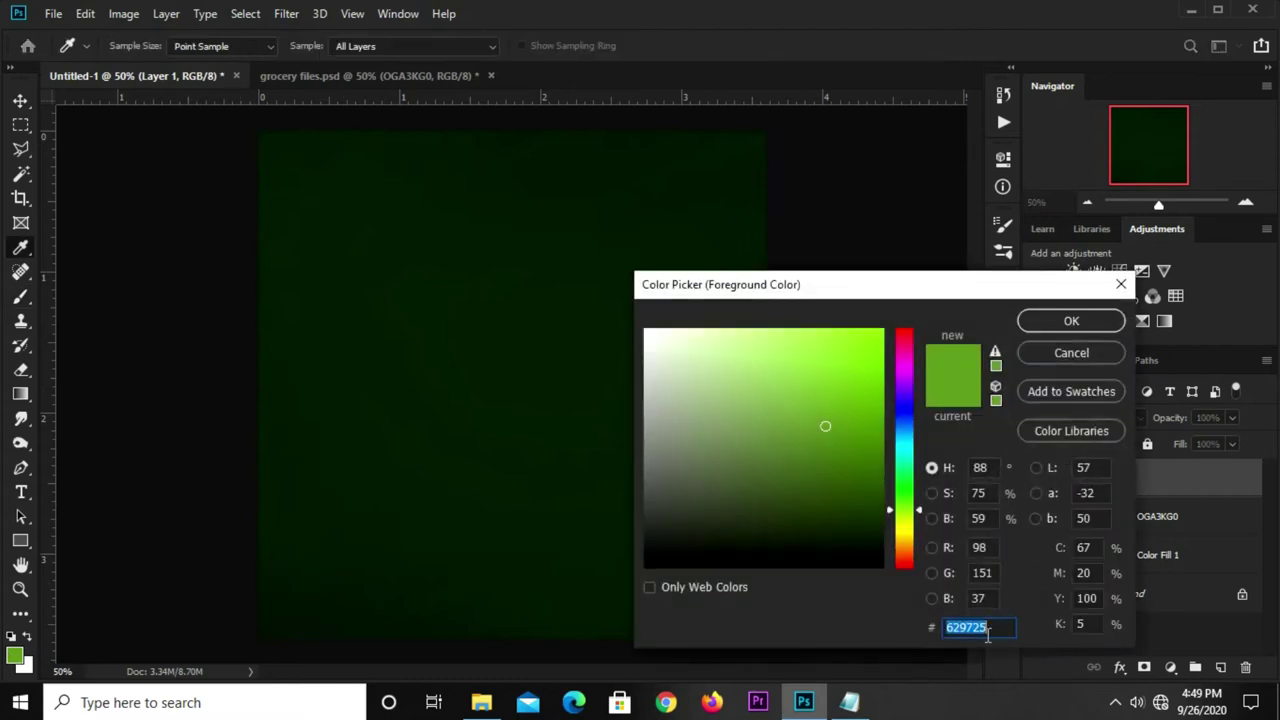
pyautogui.click(1040, 322)
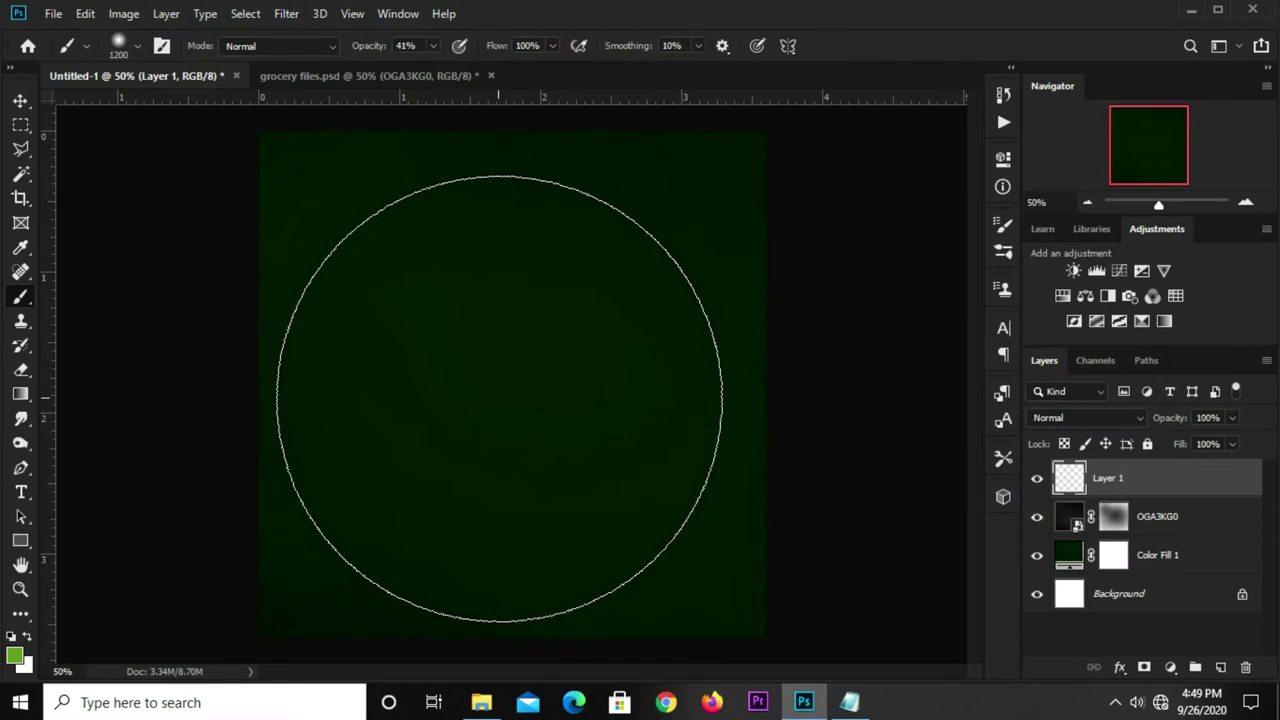
pyautogui.click(499, 397)
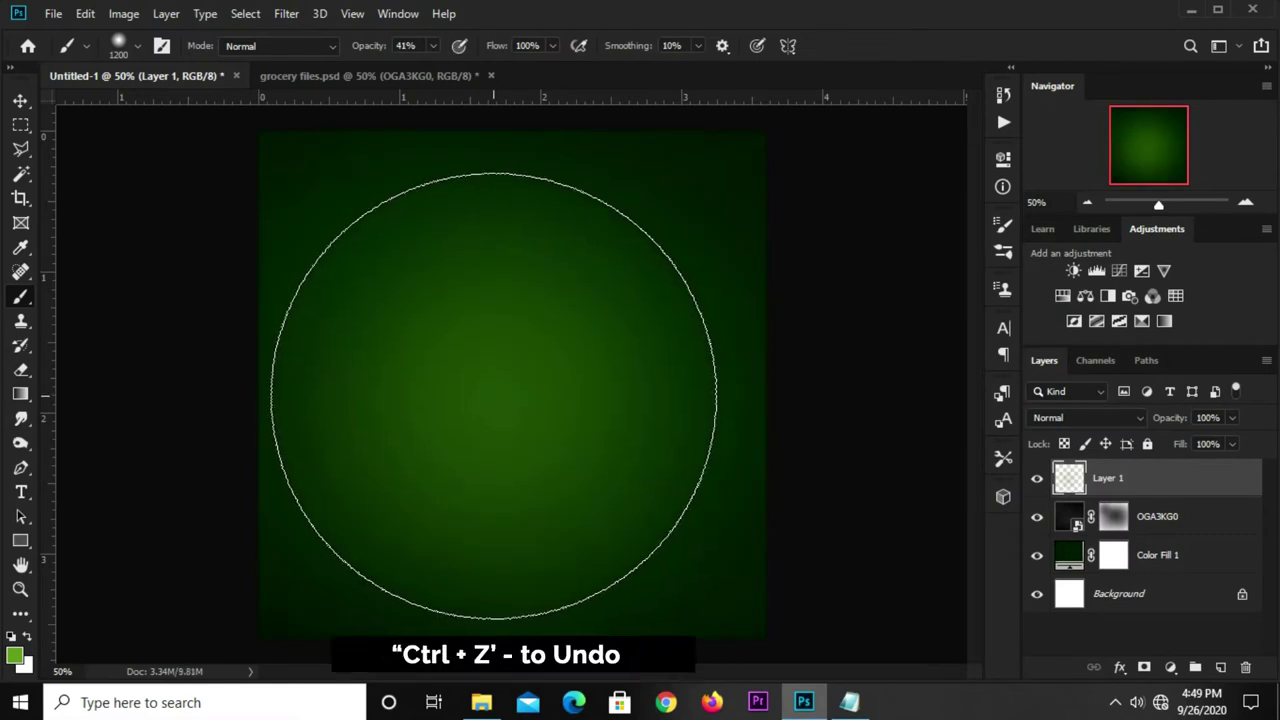
pyautogui.hotkey('ctrl', 'z')
pyautogui.click(432, 46)
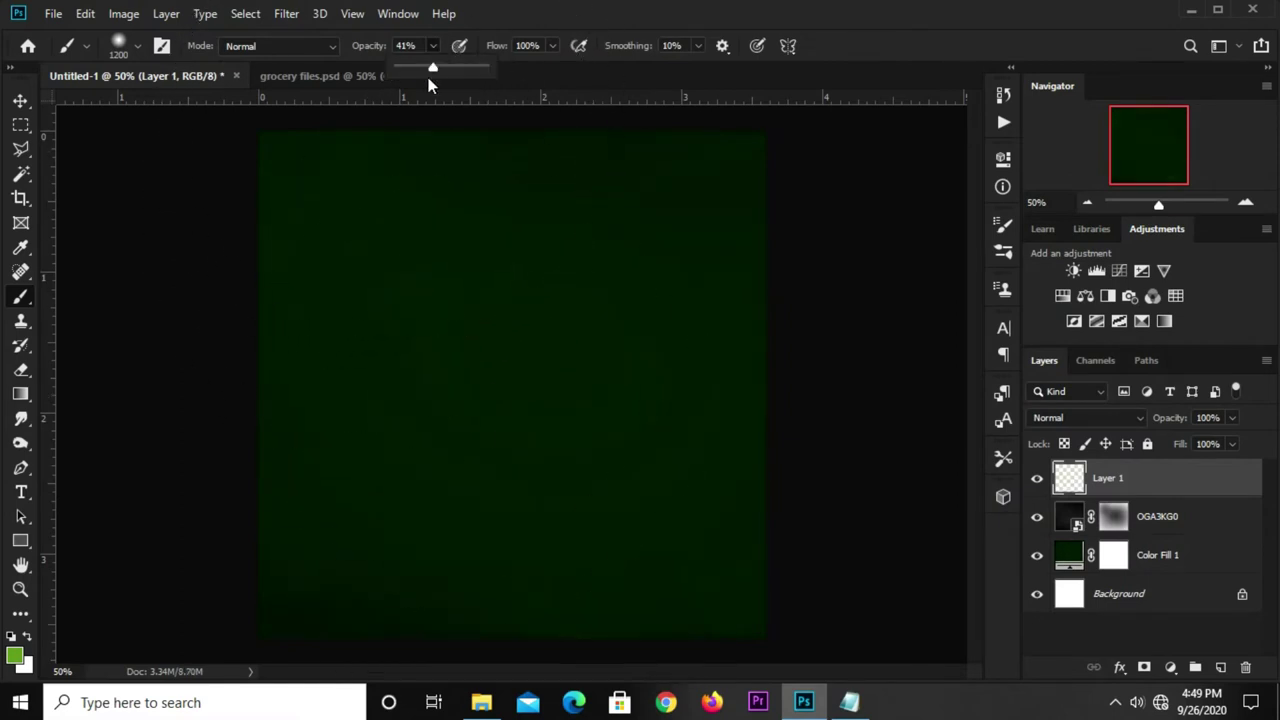
pyautogui.click(858, 67)
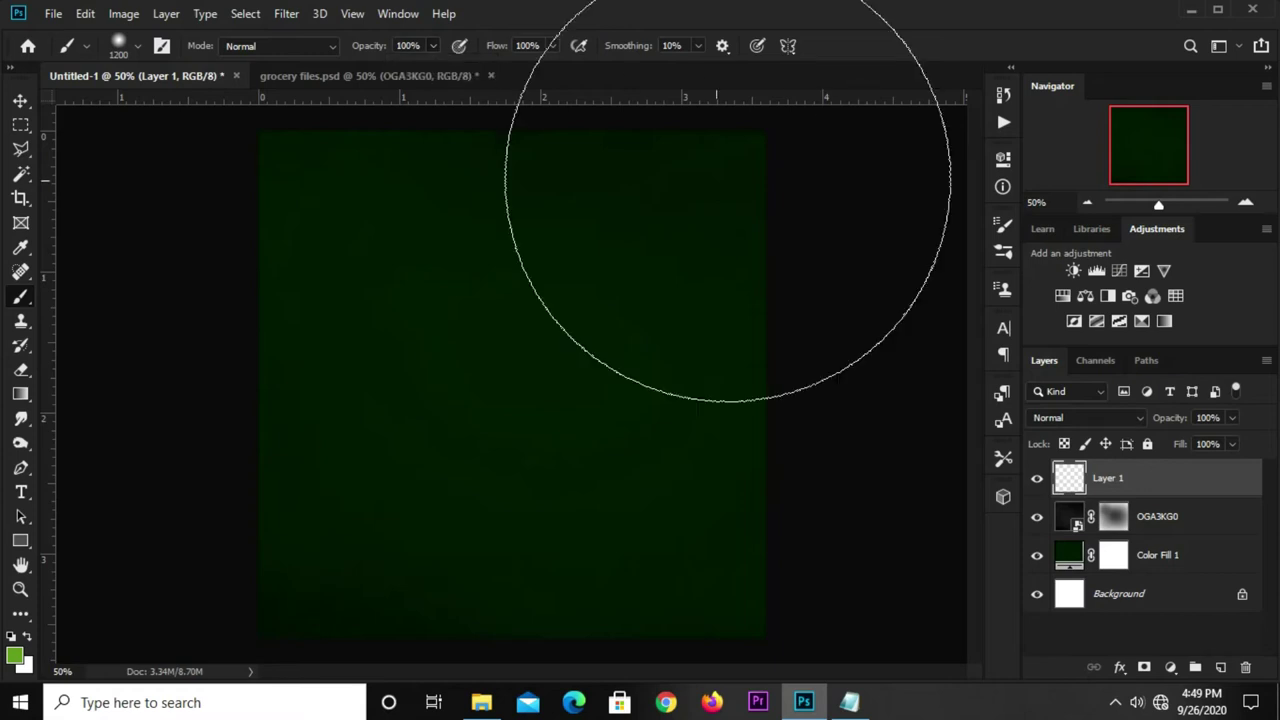
pyautogui.click(503, 395)
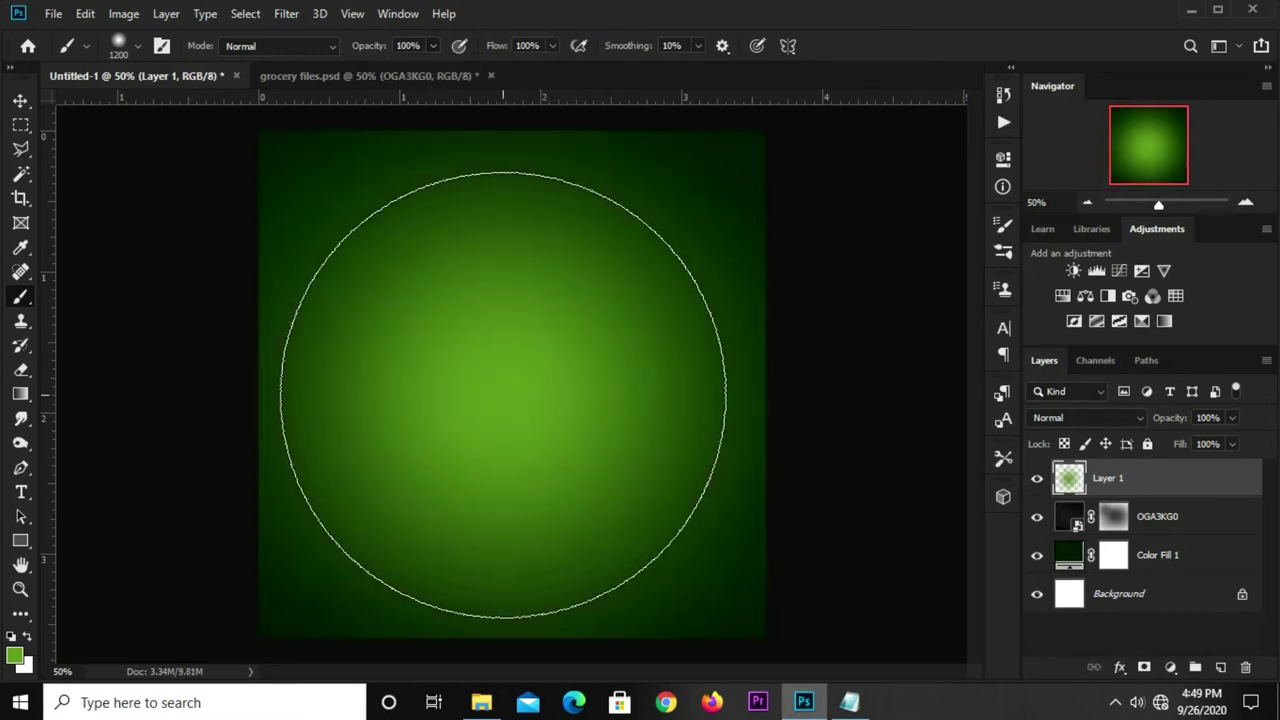
# Set the glow layer to Screen blend mode and lower its opacity slightly
pyautogui.press('v')
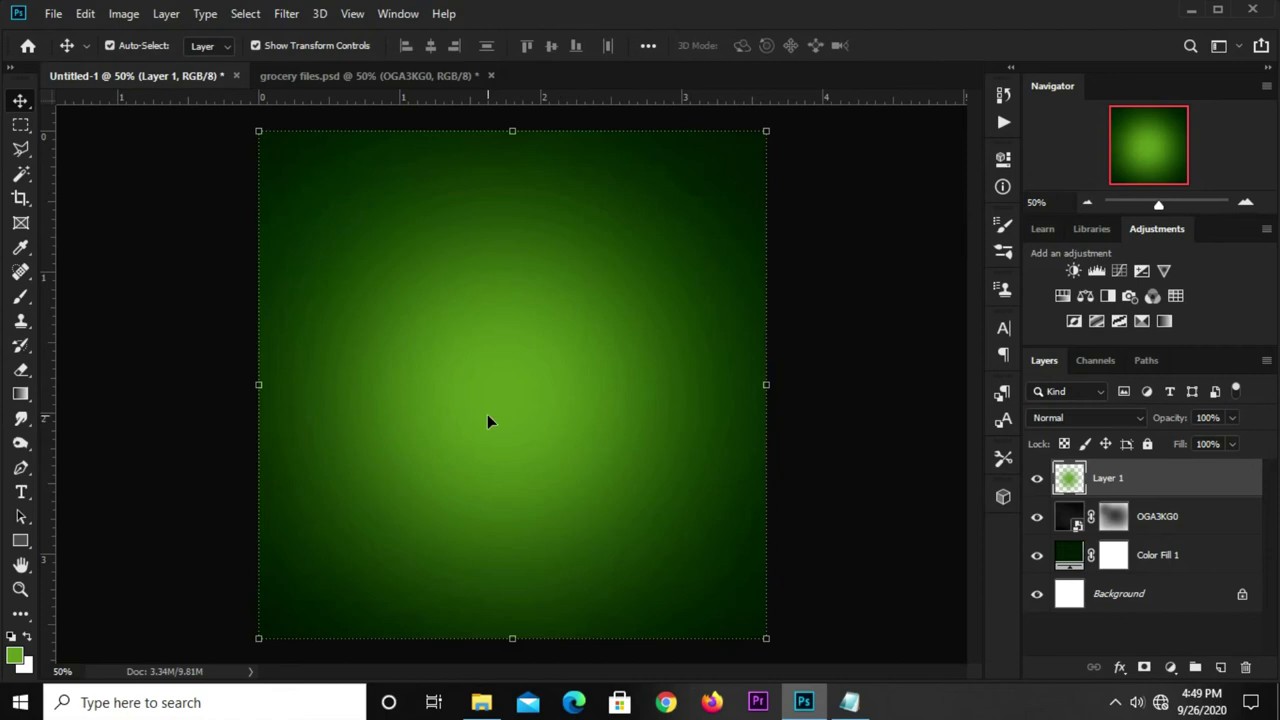
pyautogui.click(1088, 418)
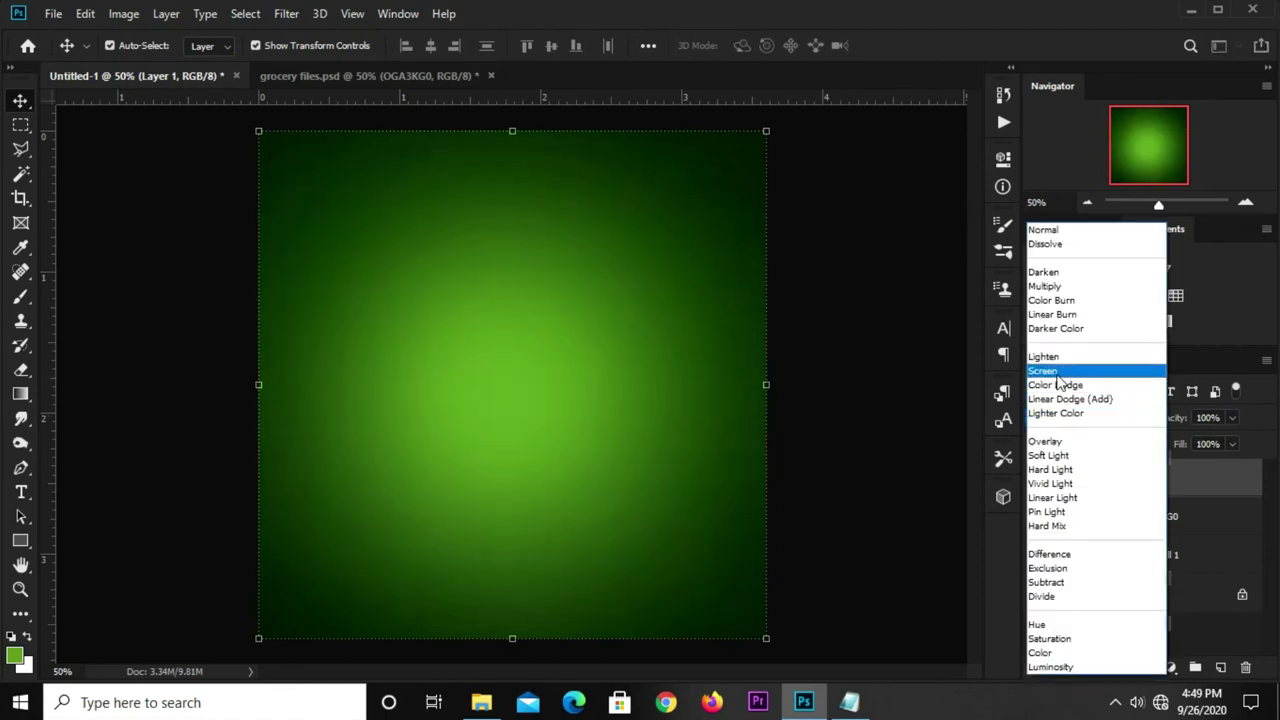
pyautogui.click(1058, 367)
pyautogui.click(1232, 418)
pyautogui.moveTo(1237, 441)
pyautogui.mouseDown()
pyautogui.moveTo(1216, 443)
pyautogui.moveTo(1230, 443)
pyautogui.mouseUp()
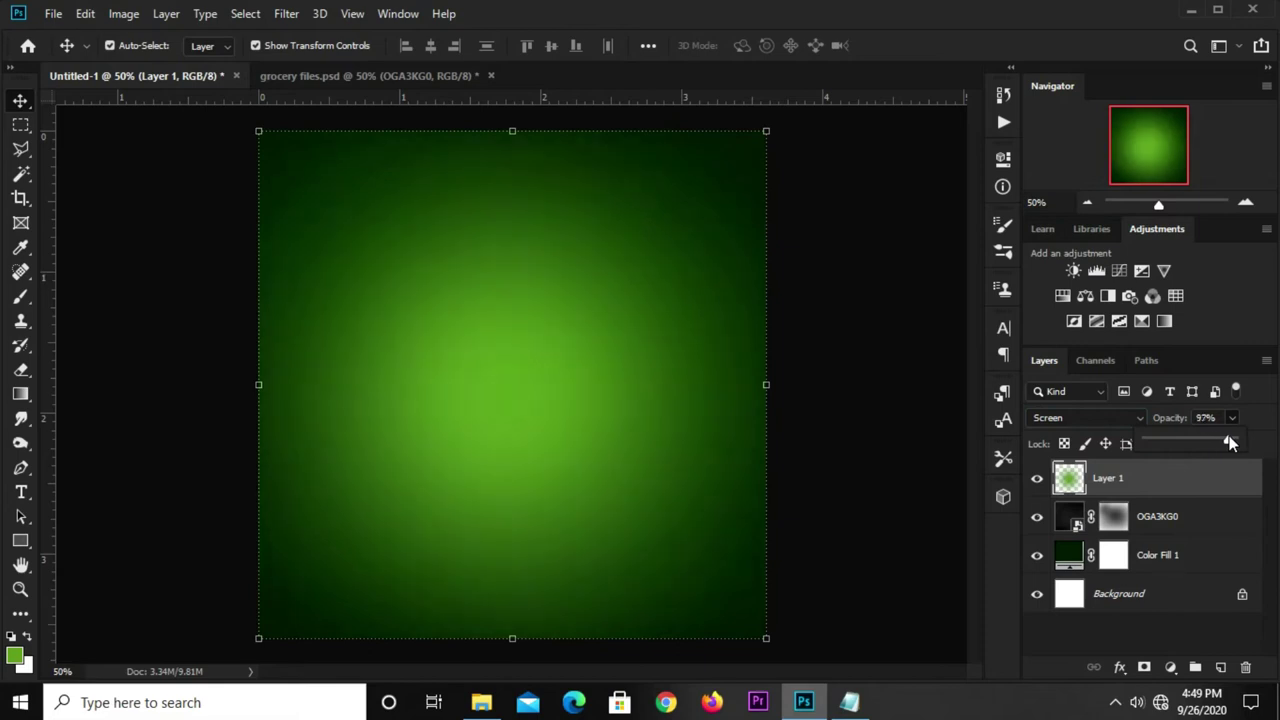
pyautogui.click(829, 380)
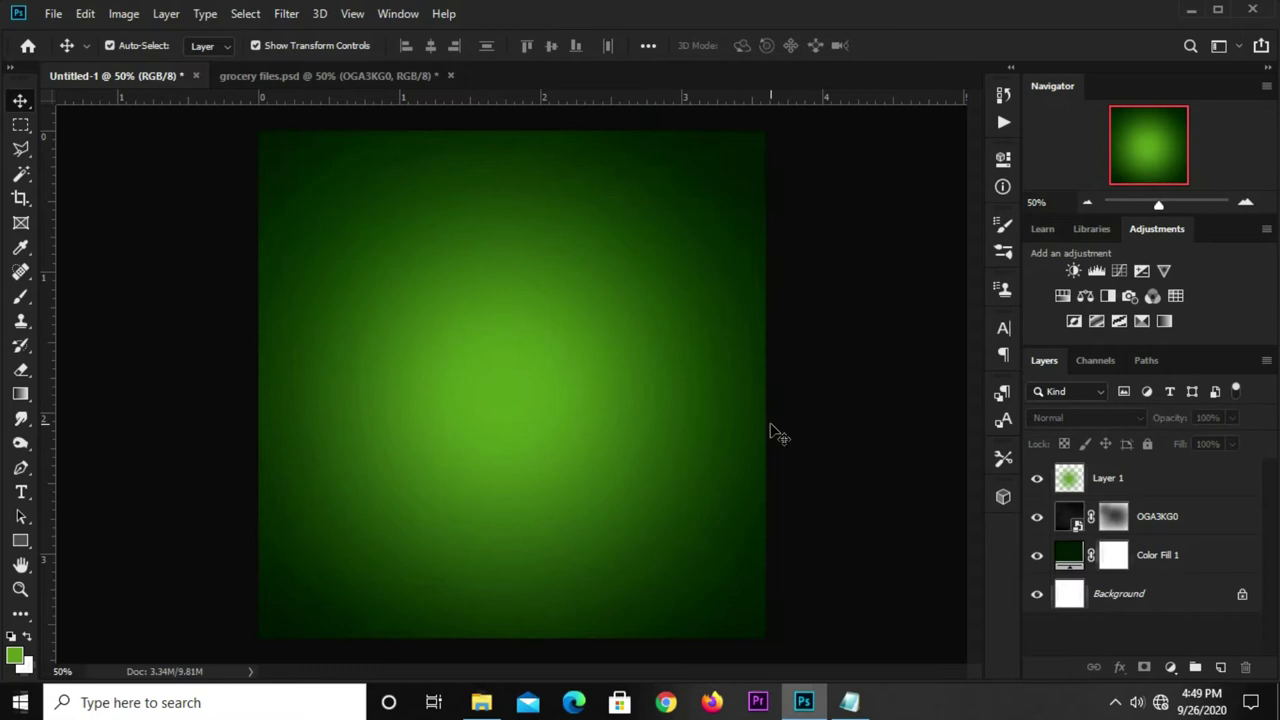
# Hide OGA3KG0 in grocery files.psd, bring the vegetable basket into Untitled-1, resize and centre it
pyautogui.click(330, 76)
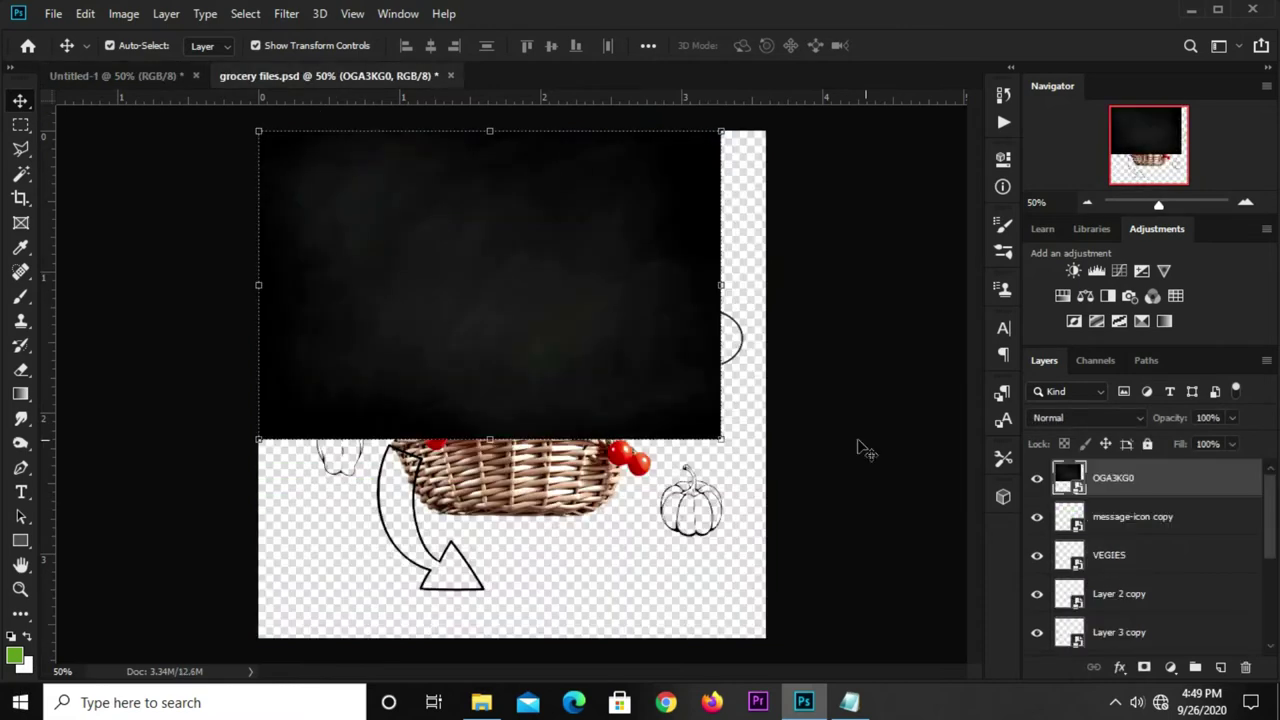
pyautogui.click(1037, 480)
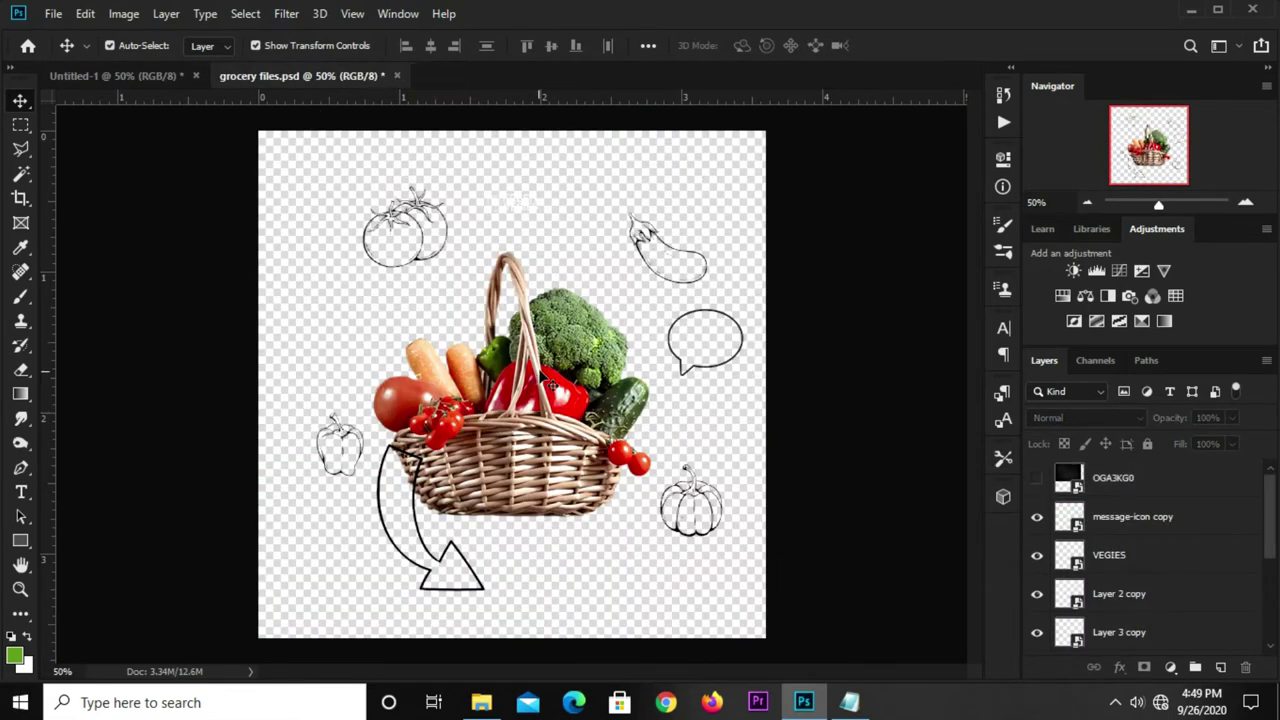
pyautogui.keyDown('ctrl'); pyautogui.click(540, 375); pyautogui.keyUp('ctrl')
pyautogui.moveTo(540, 375)
pyautogui.mouseDown()
pyautogui.moveTo(397, 370)
pyautogui.moveTo(486, 402)
pyautogui.mouseUp()
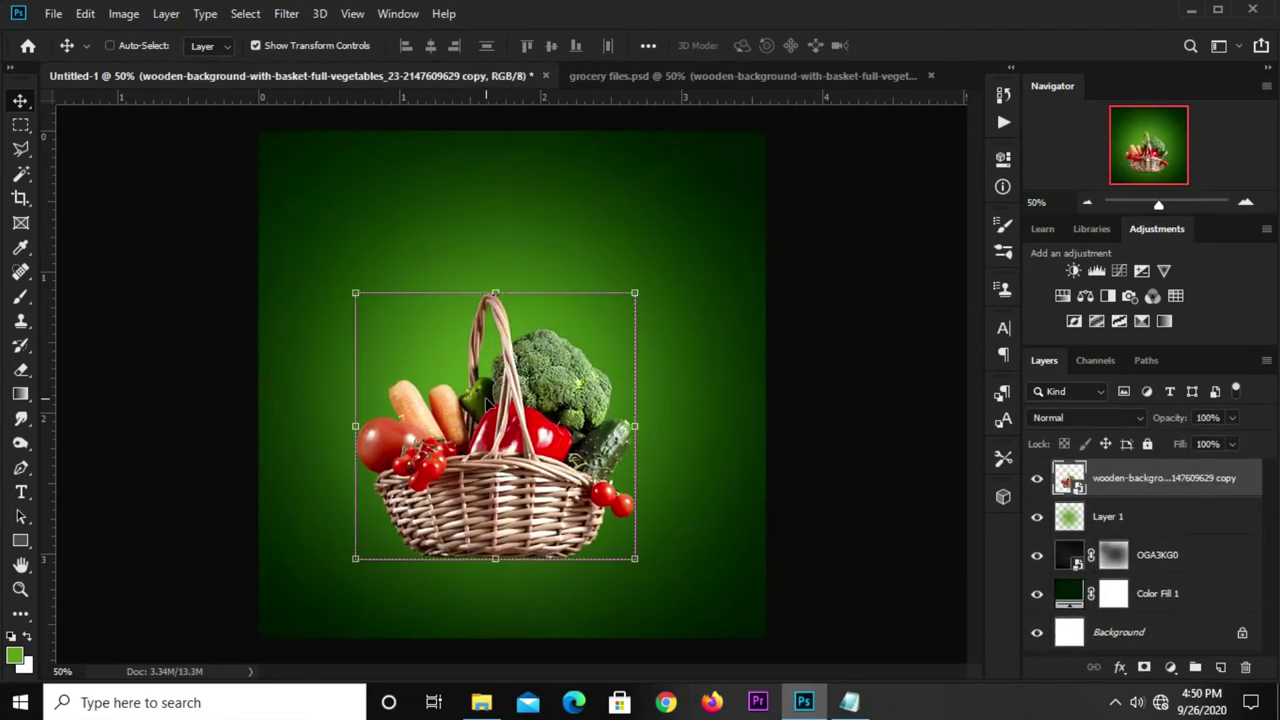
pyautogui.hotkey('ctrl', 't')
pyautogui.moveTo(495, 293); pyautogui.dragTo(495, 285)
pyautogui.press('Return')
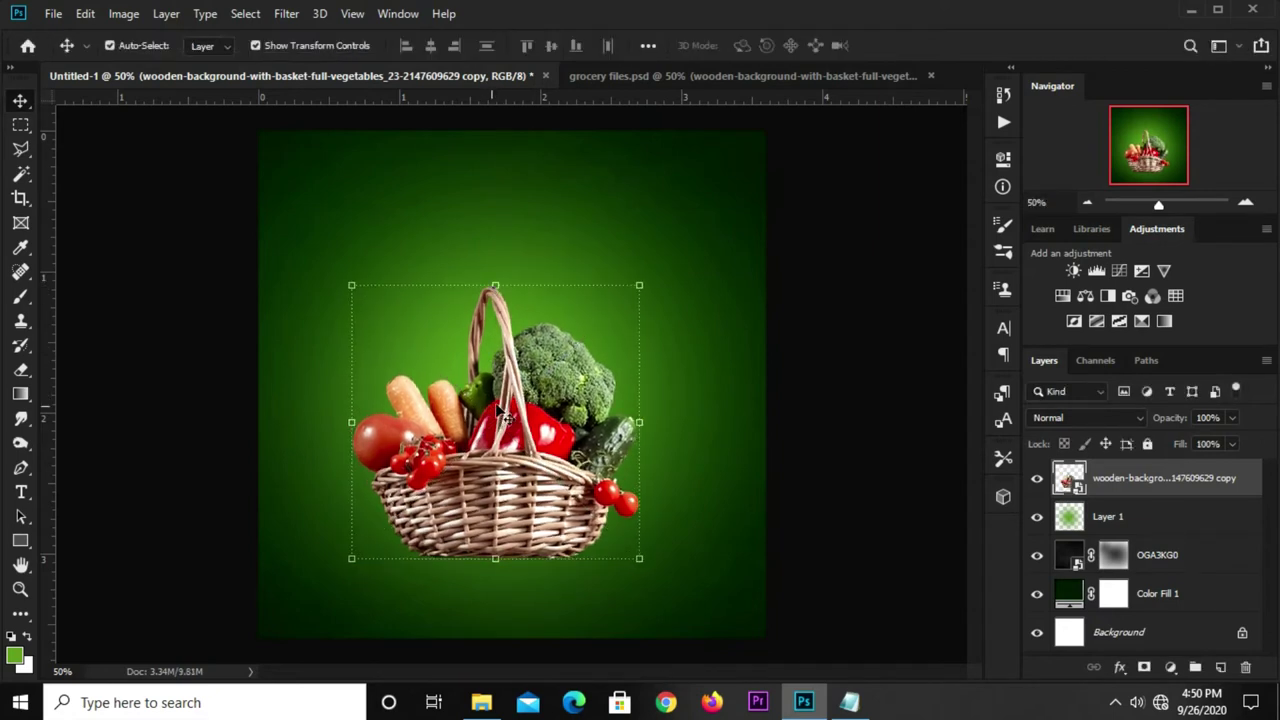
pyautogui.moveTo(497, 405)
pyautogui.mouseDown()
pyautogui.moveTo(504, 432)
pyautogui.moveTo(605, 78)
pyautogui.moveTo(314, 294)
pyautogui.mouseUp()
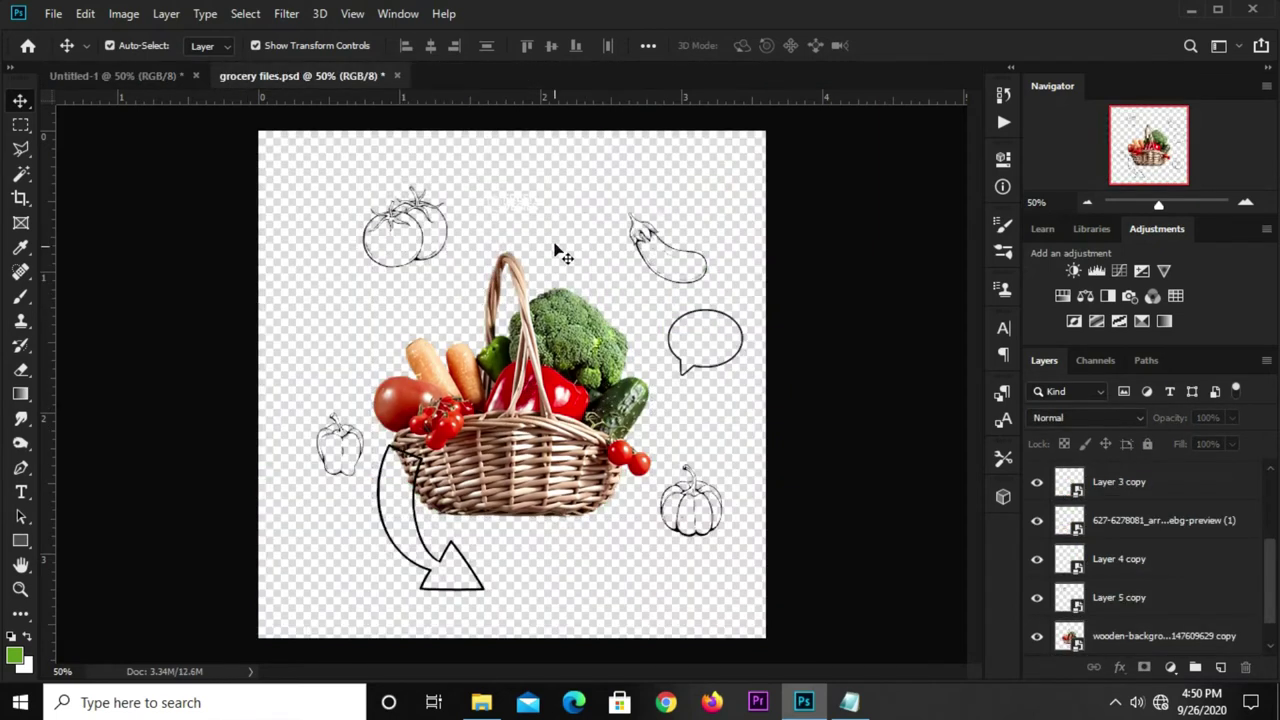
# Drop the FRESH VEGIES logo into the poster, move it top-left and scale it up slightly
pyautogui.moveTo(540, 230); pyautogui.dragTo(521, 206)
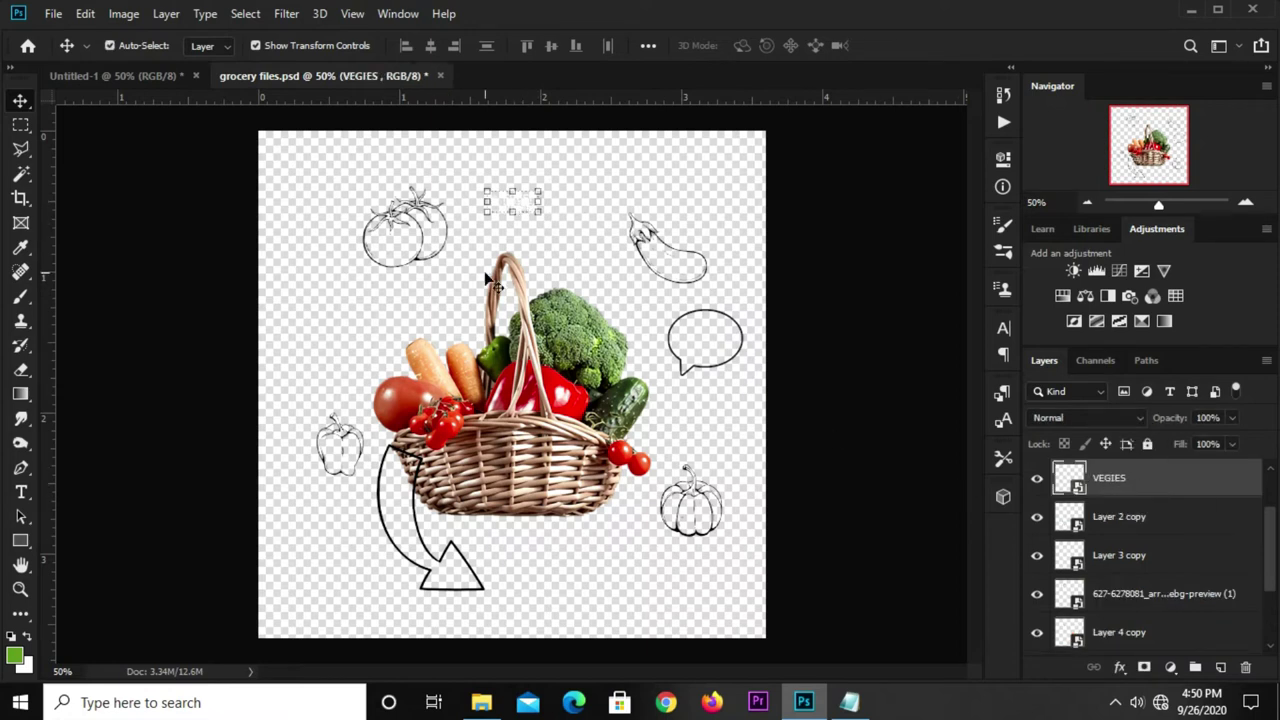
pyautogui.click(105, 77)
pyautogui.moveTo(105, 77); pyautogui.dragTo(136, 115)
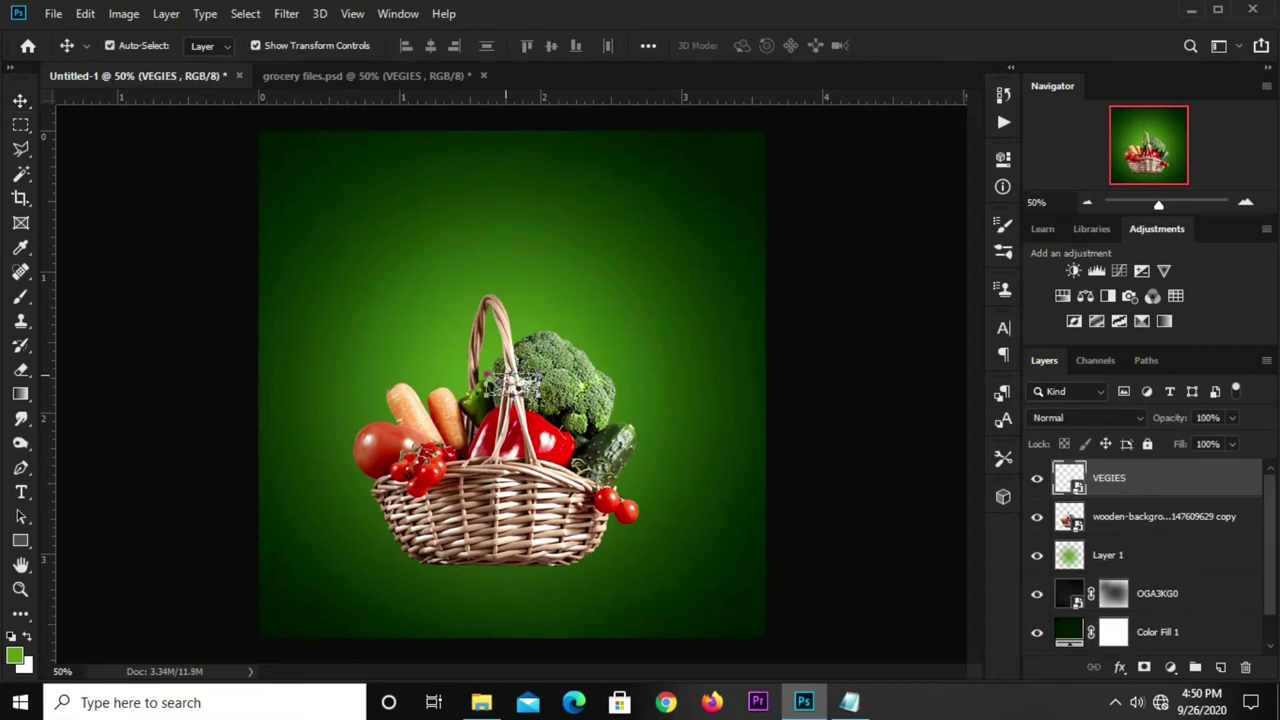
pyautogui.hotkey('ctrl', 't')
pyautogui.moveTo(512, 385); pyautogui.dragTo(310, 166)
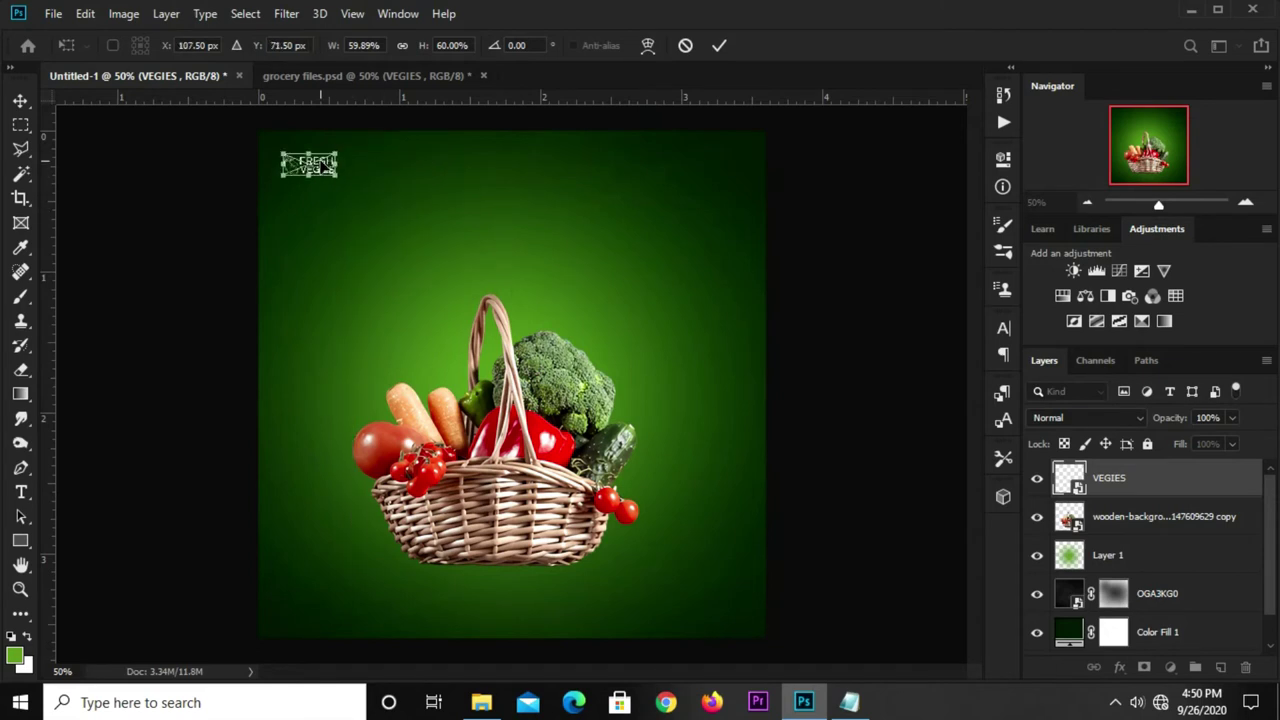
pyautogui.moveTo(340, 182); pyautogui.dragTo(346, 184)
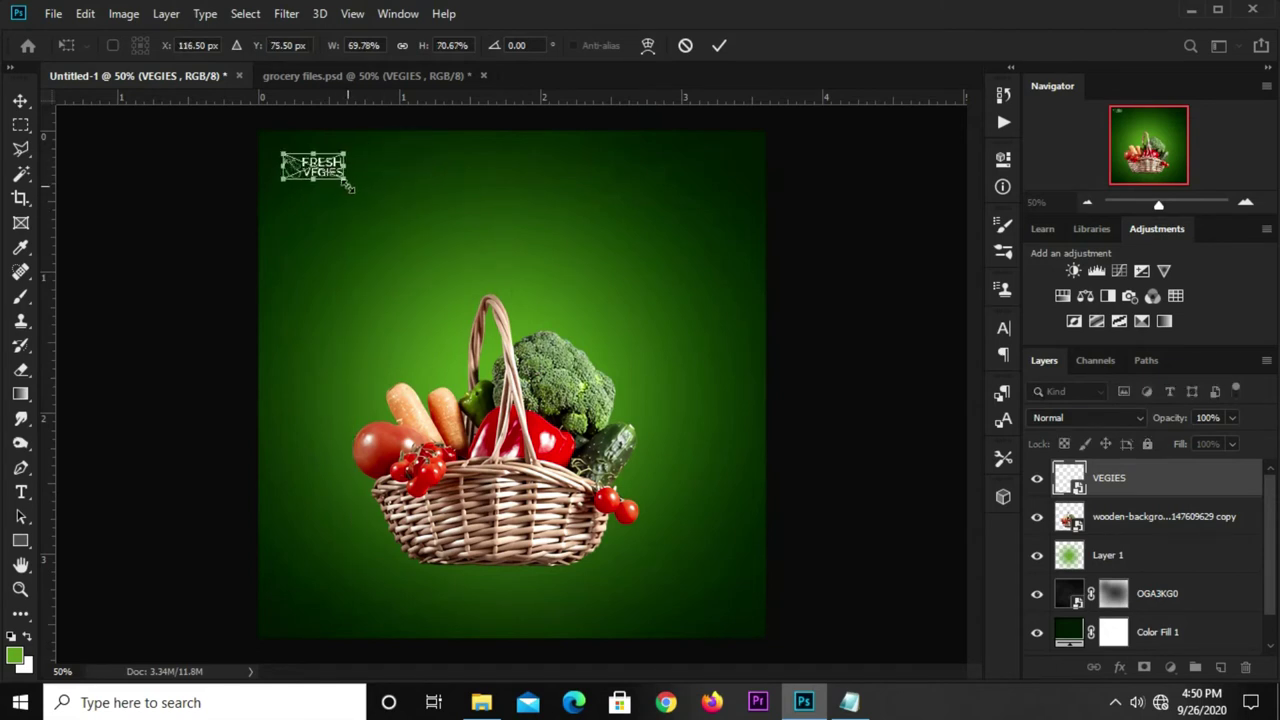
pyautogui.press('Return')
pyautogui.click(843, 277)
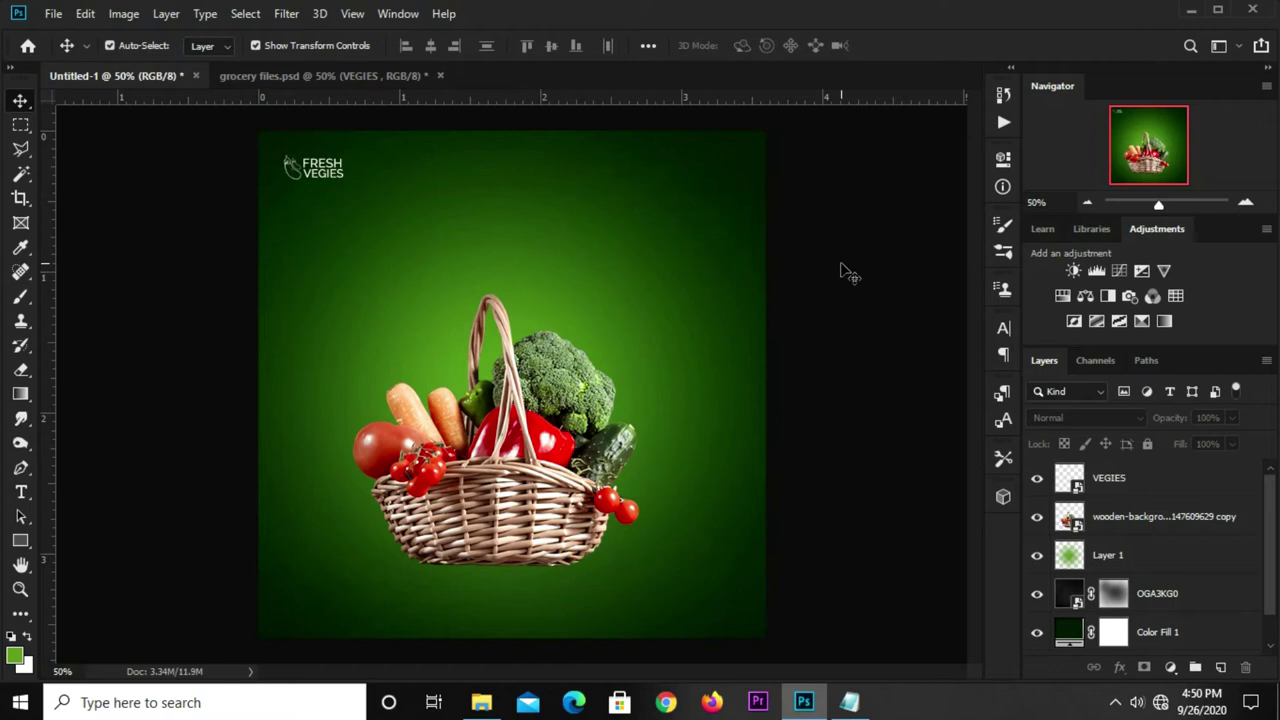
pyautogui.click(497, 476)
# Add a Curves adjustment with shadows pulled down and highlights raised, then toggle to compare
pyautogui.click(810, 503)
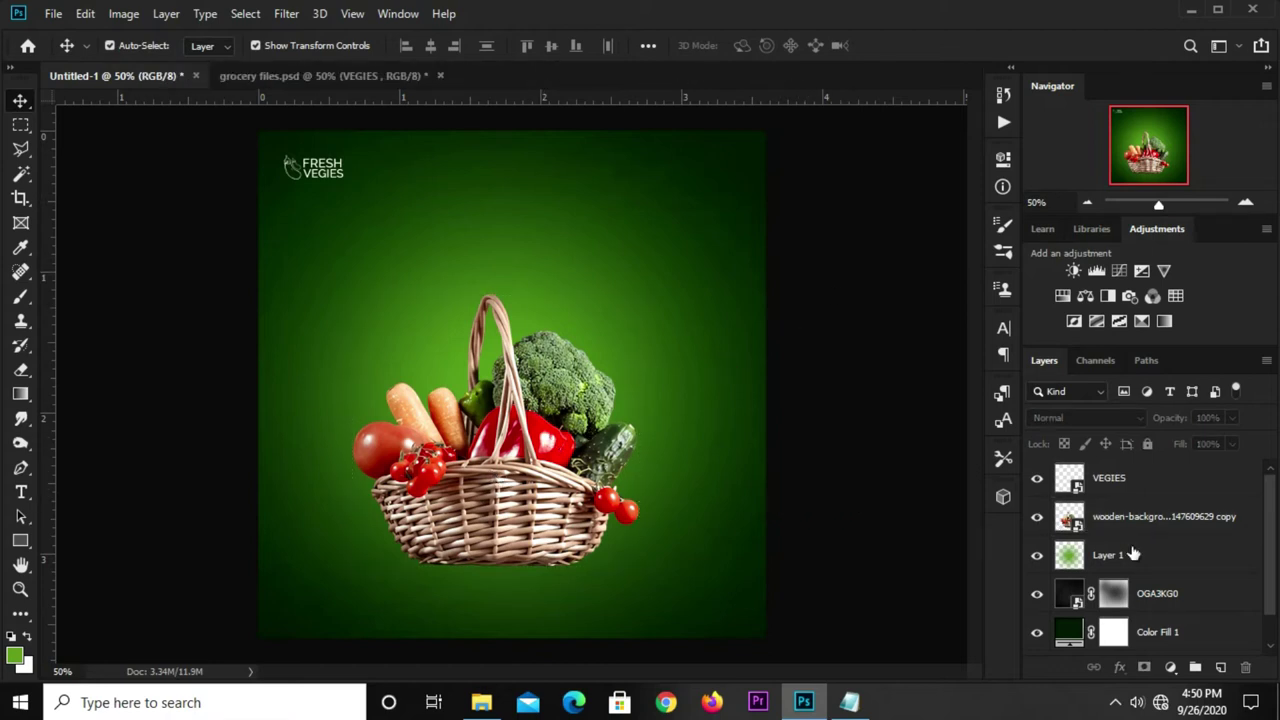
pyautogui.click(1171, 667)
pyautogui.click(1153, 441)
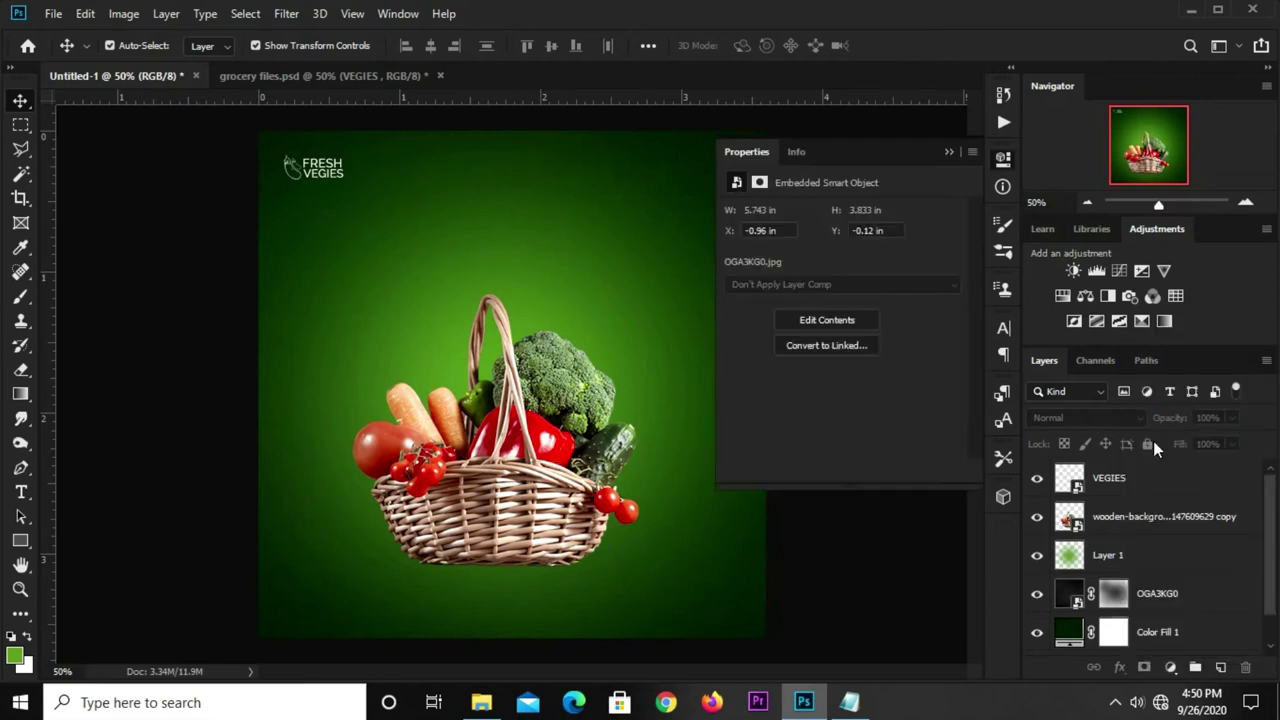
pyautogui.moveTo(803, 410); pyautogui.dragTo(803, 411)
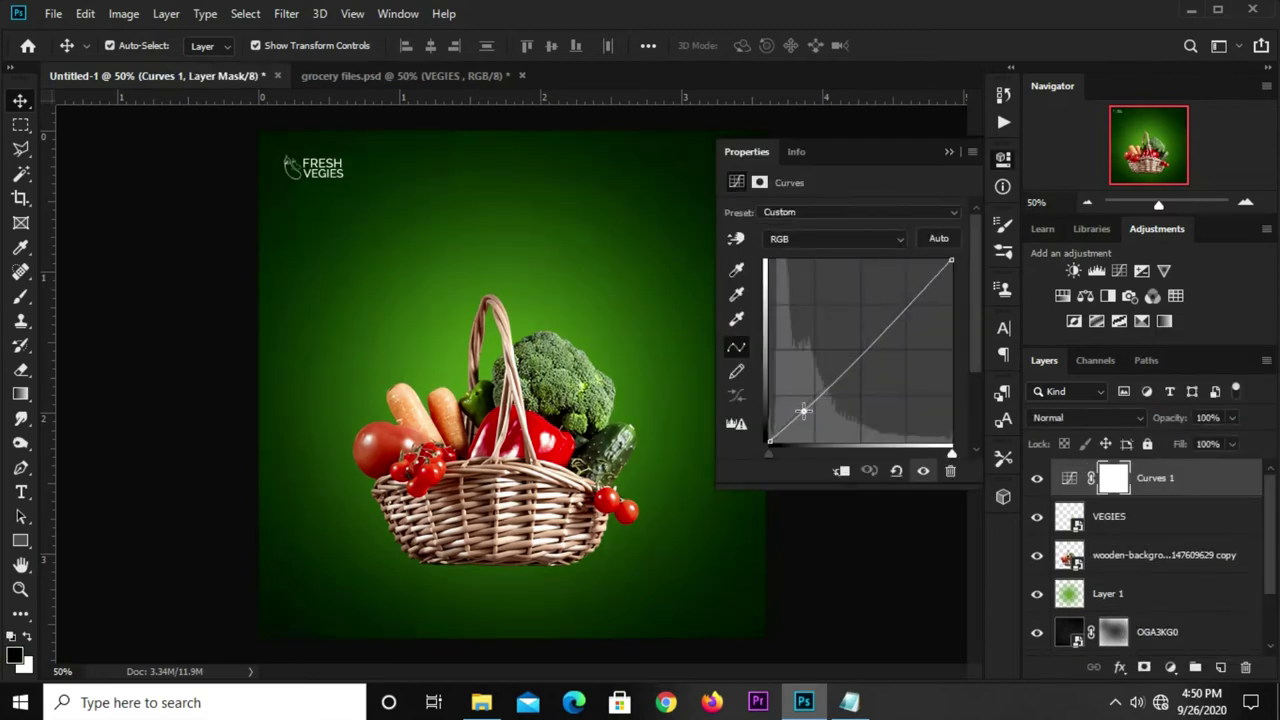
pyautogui.moveTo(803, 410); pyautogui.dragTo(807, 411)
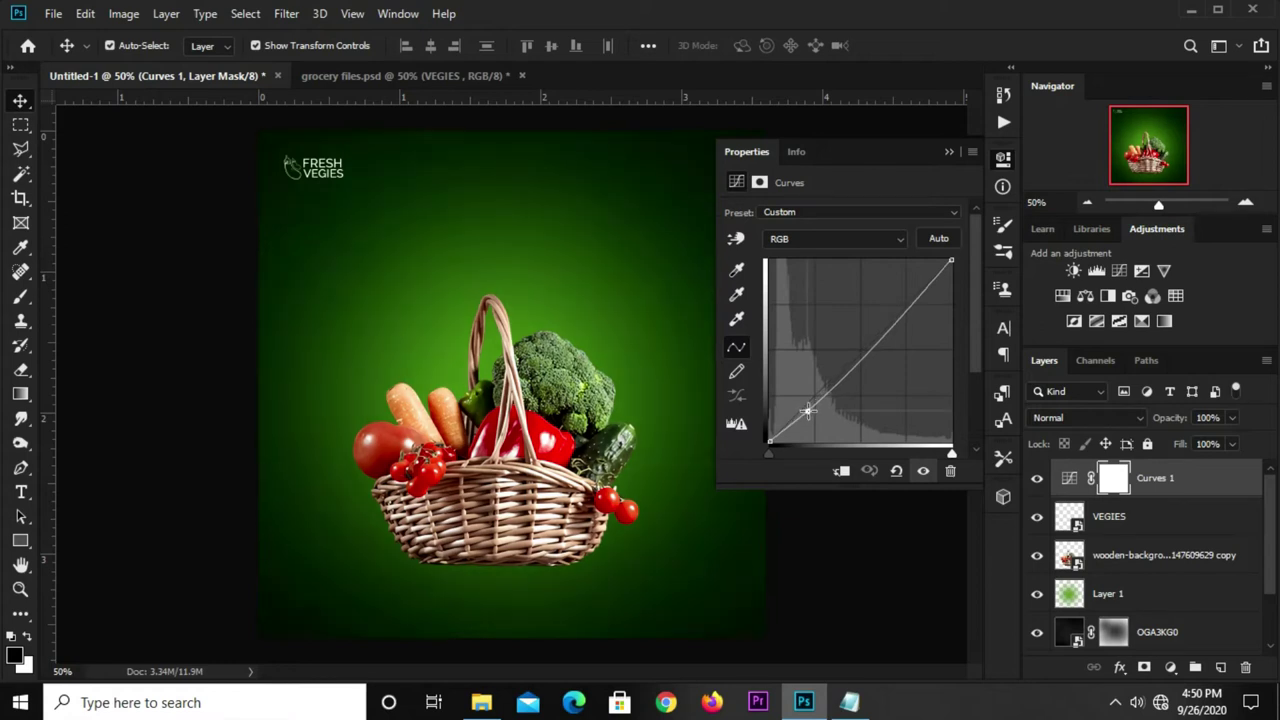
pyautogui.moveTo(899, 320); pyautogui.dragTo(886, 310)
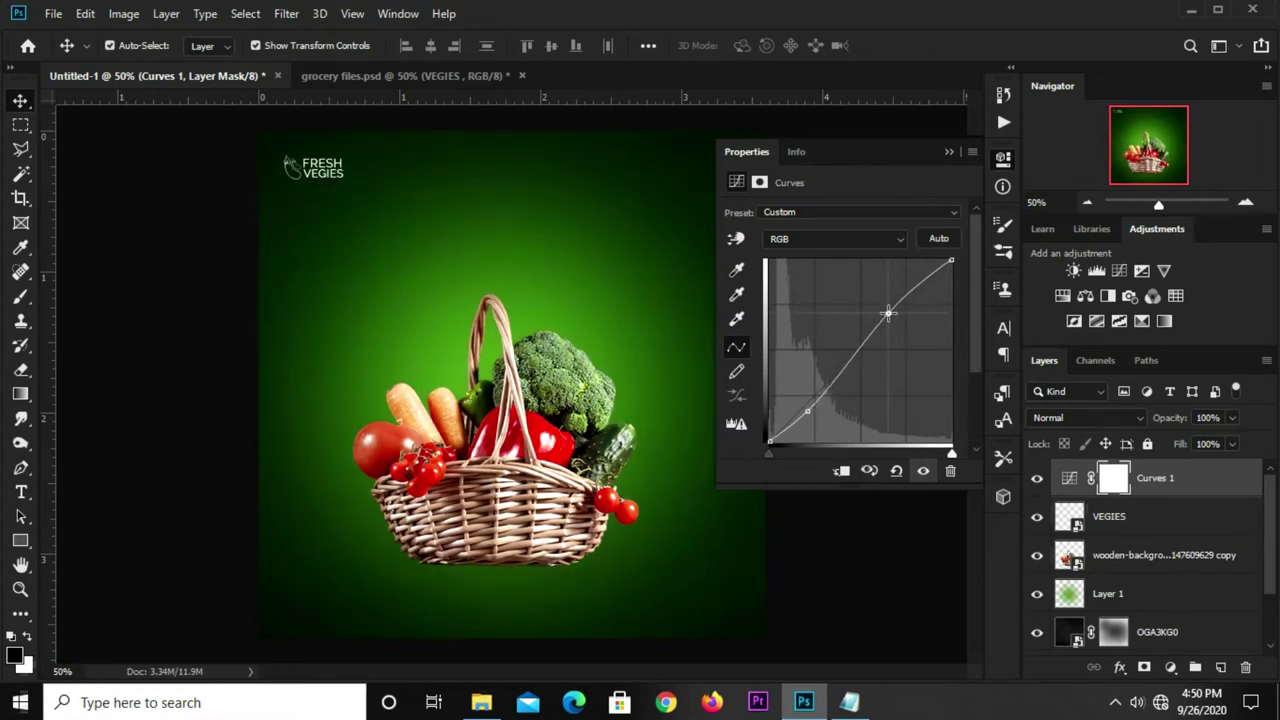
pyautogui.moveTo(889, 309); pyautogui.dragTo(892, 310)
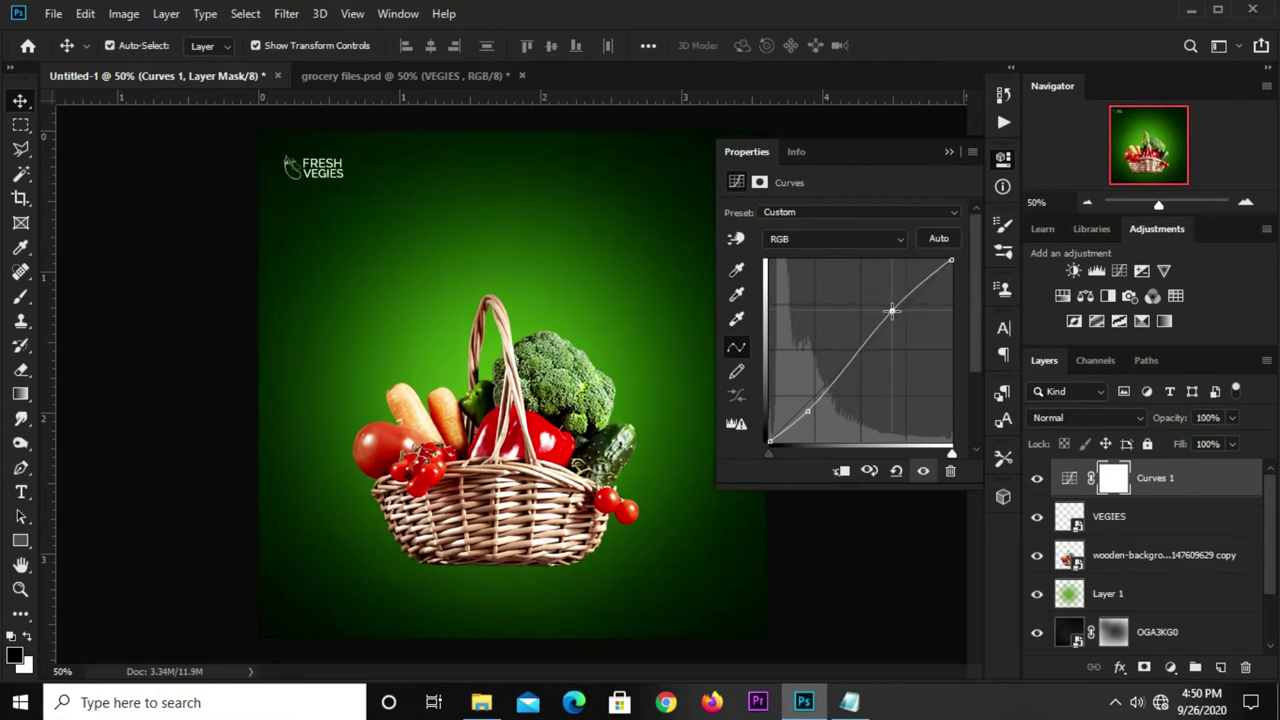
pyautogui.click(949, 151)
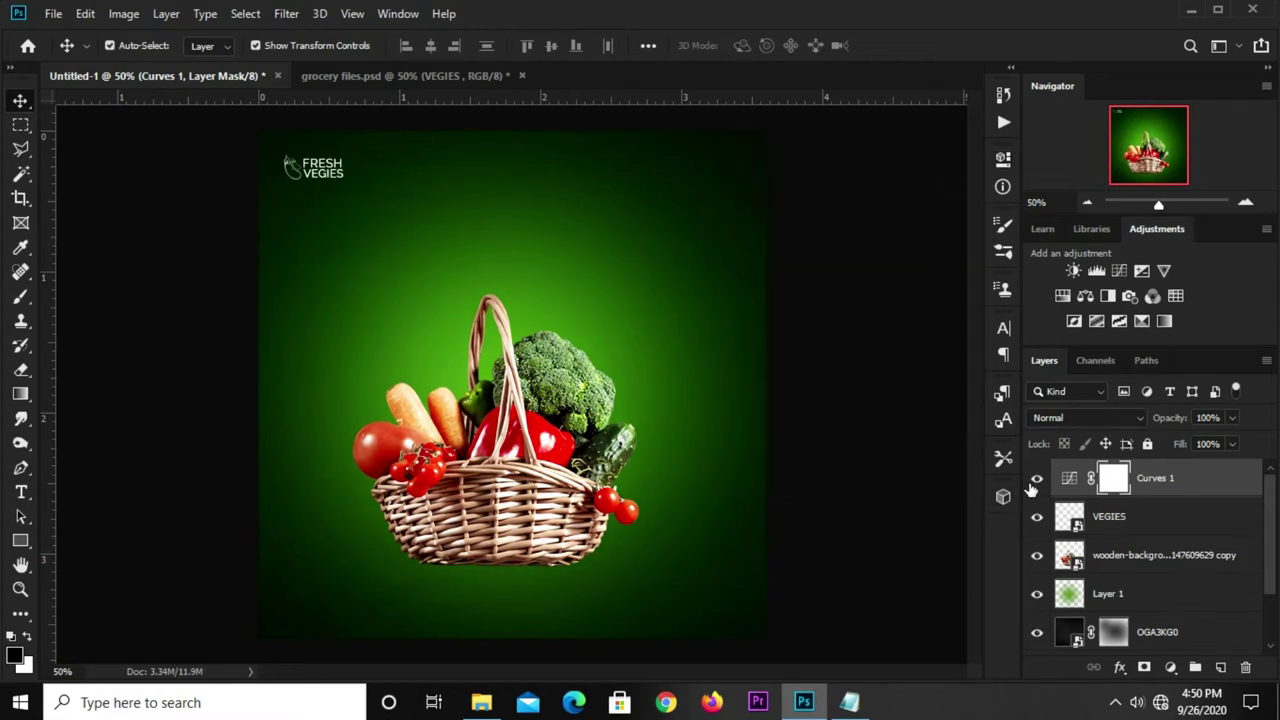
pyautogui.click(1036, 479)
pyautogui.click(1036, 479)
pyautogui.click(520, 510)
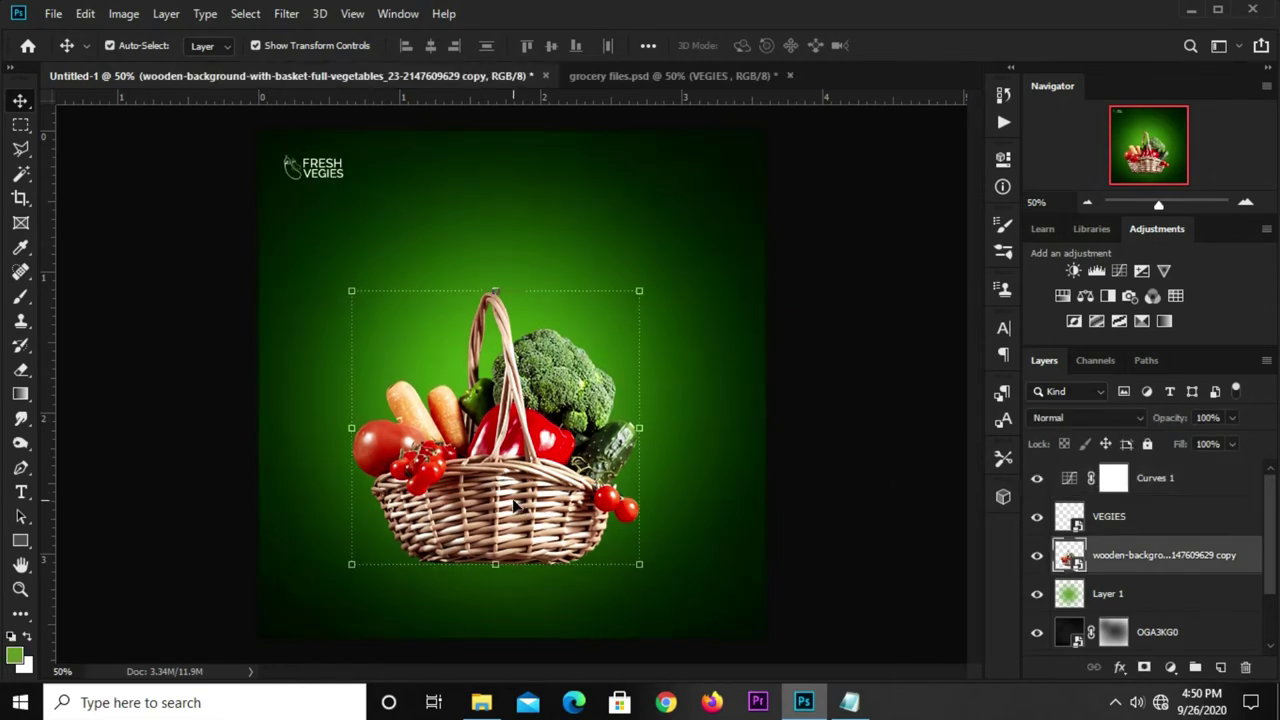
# Add a new empty Layer 2 and move it directly beneath the basket layer
pyautogui.click(820, 483)
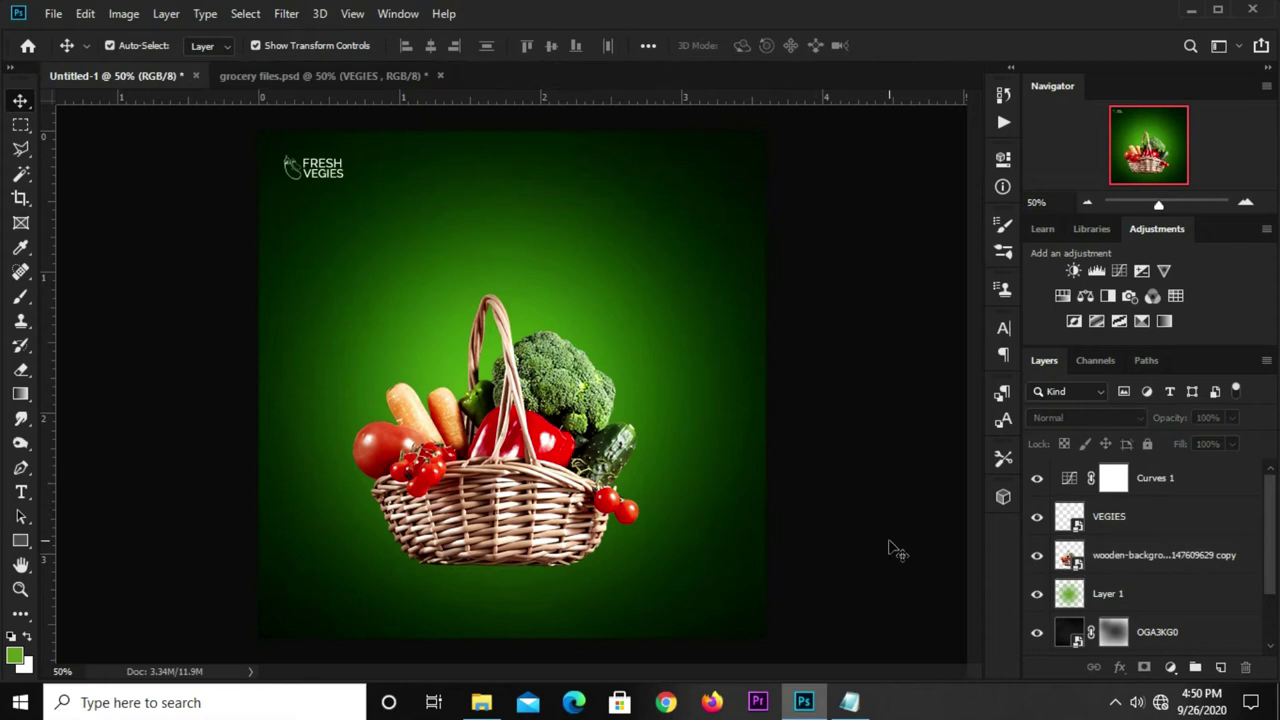
pyautogui.click(1172, 566)
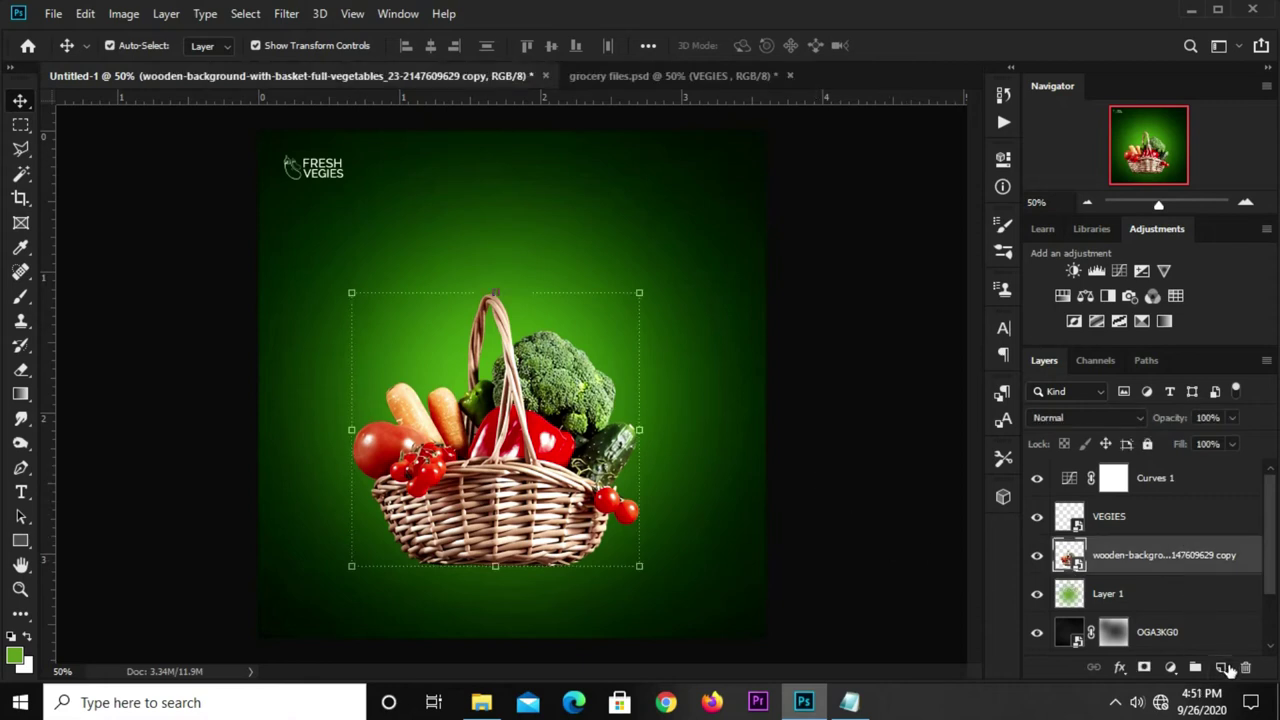
pyautogui.click(1224, 667)
pyautogui.moveTo(1113, 562); pyautogui.dragTo(1120, 614)
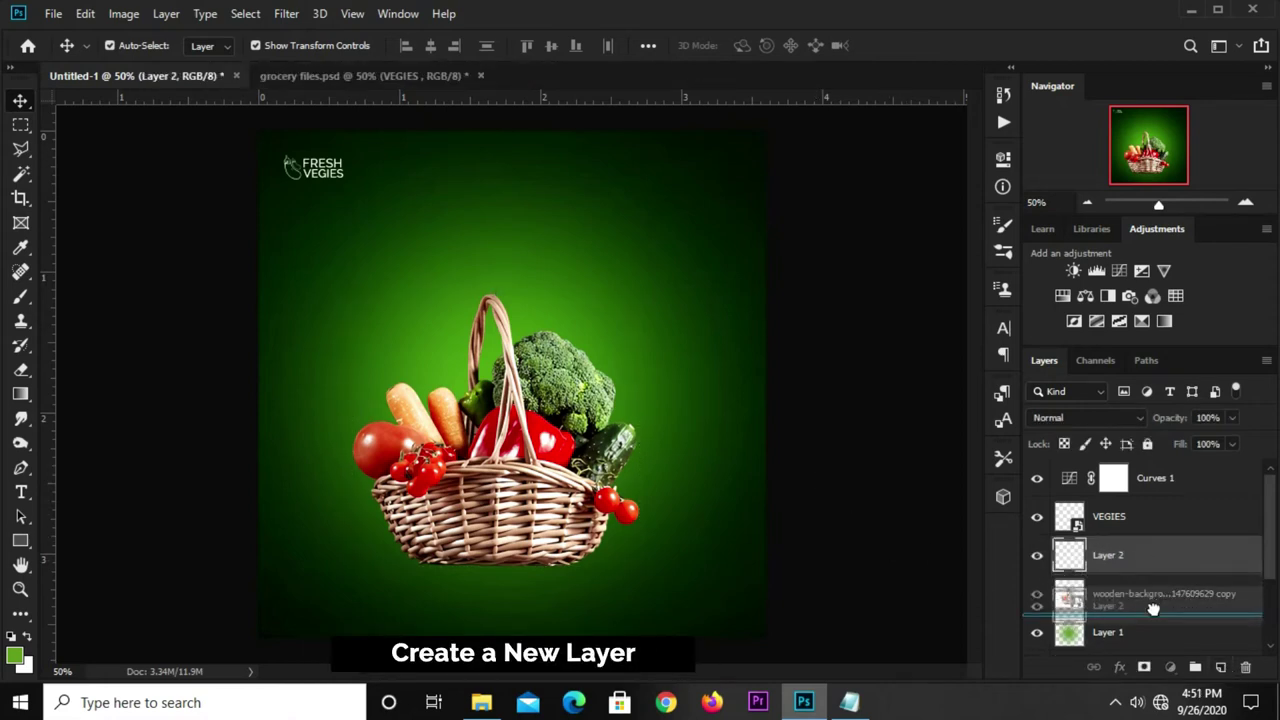
pyautogui.click(822, 505)
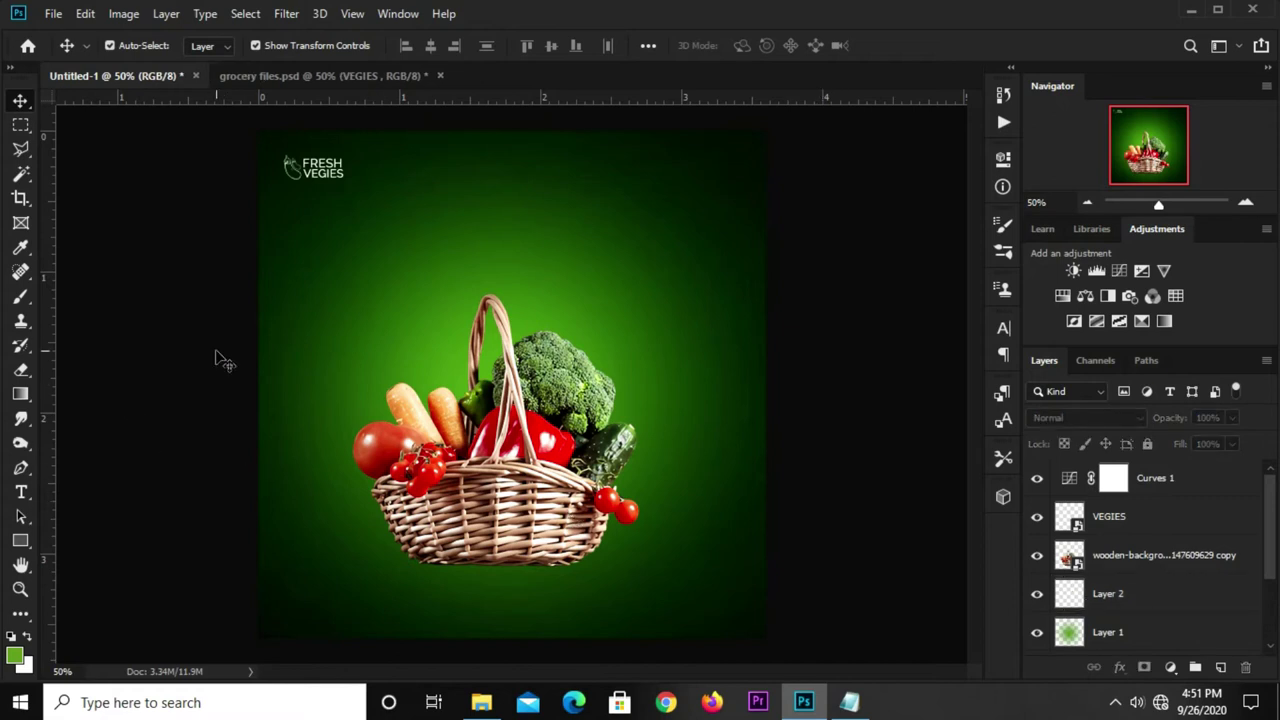
# Choose the Brush tool on Layer 2 and size it to 600 px
pyautogui.rightClick(20, 297)
pyautogui.click(110, 297)
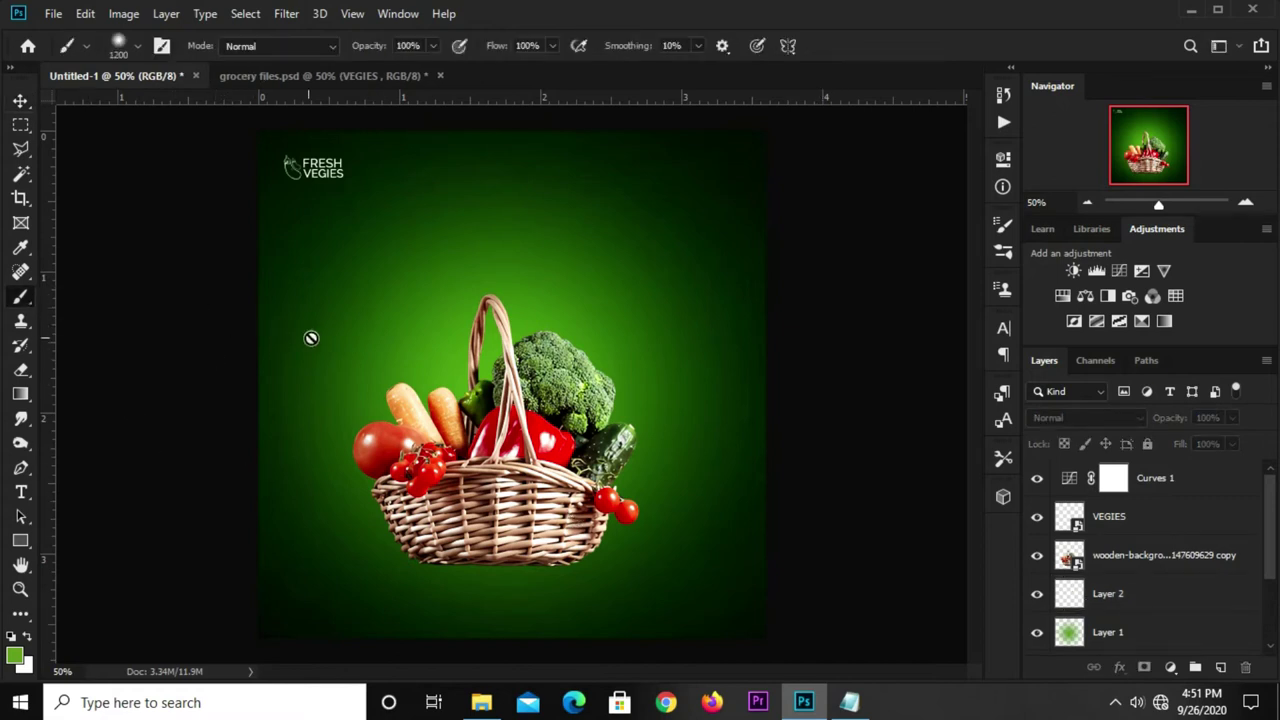
pyautogui.click(1135, 600)
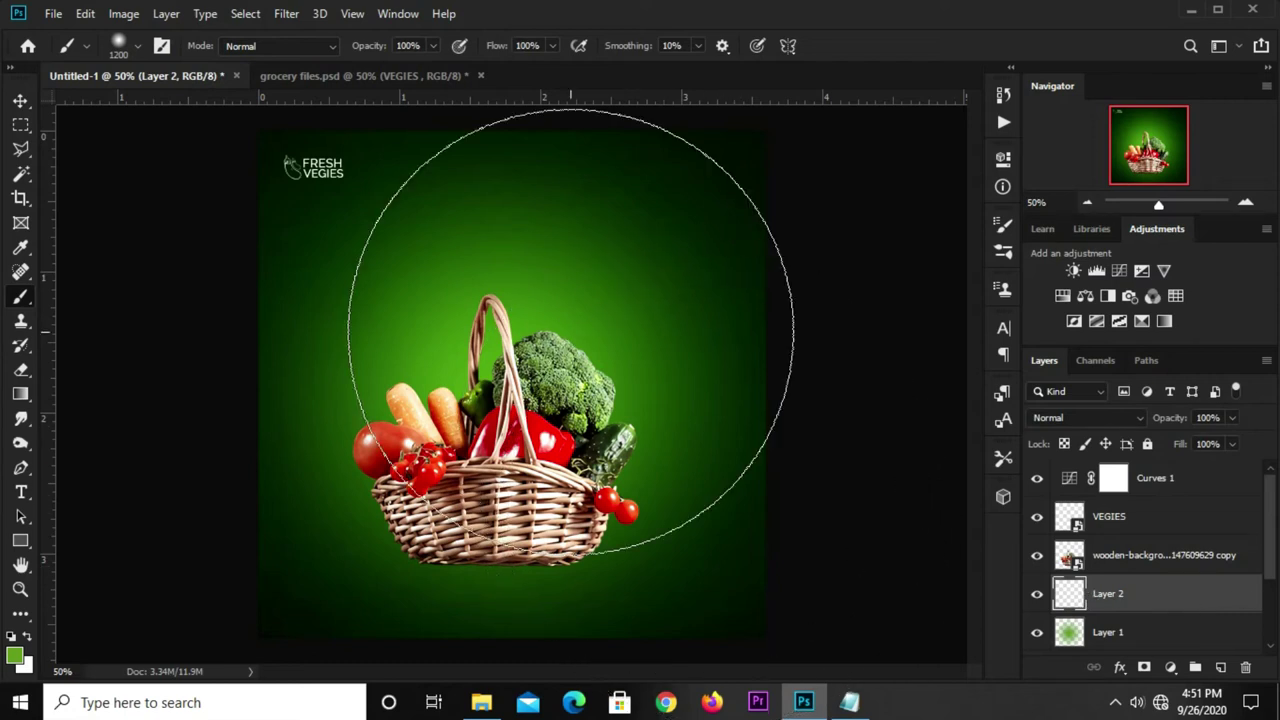
pyautogui.press('[')
pyautogui.press('[')
pyautogui.press('[')
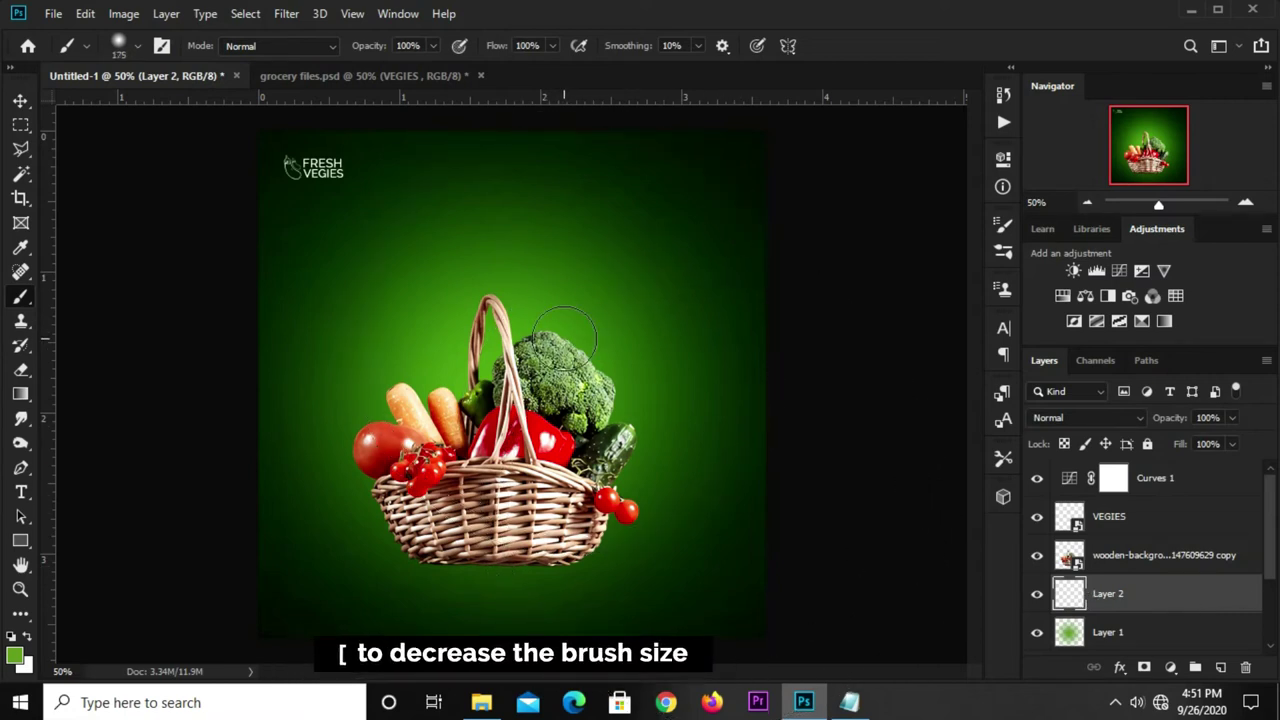
pyautogui.press(']')
pyautogui.press(']')
pyautogui.press(']')
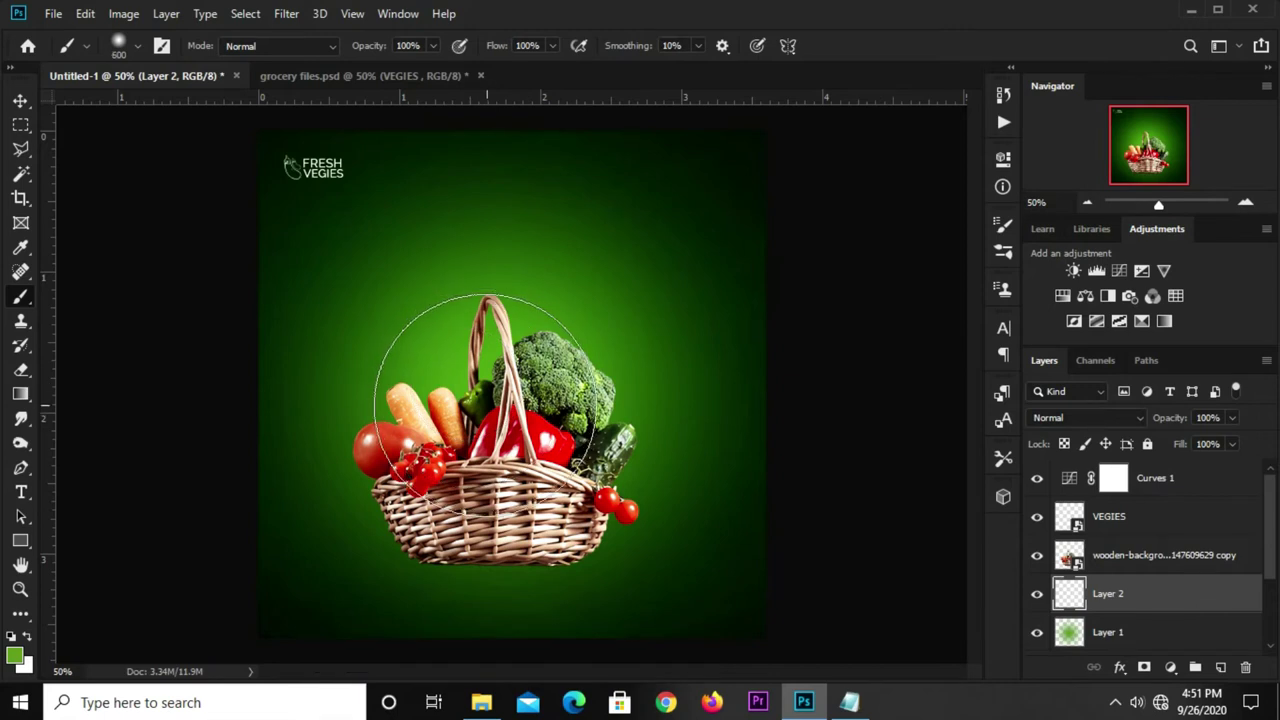
# In Brush Settings, set the tip Angle to 0° and edit the Roundness value
pyautogui.click(1004, 224)
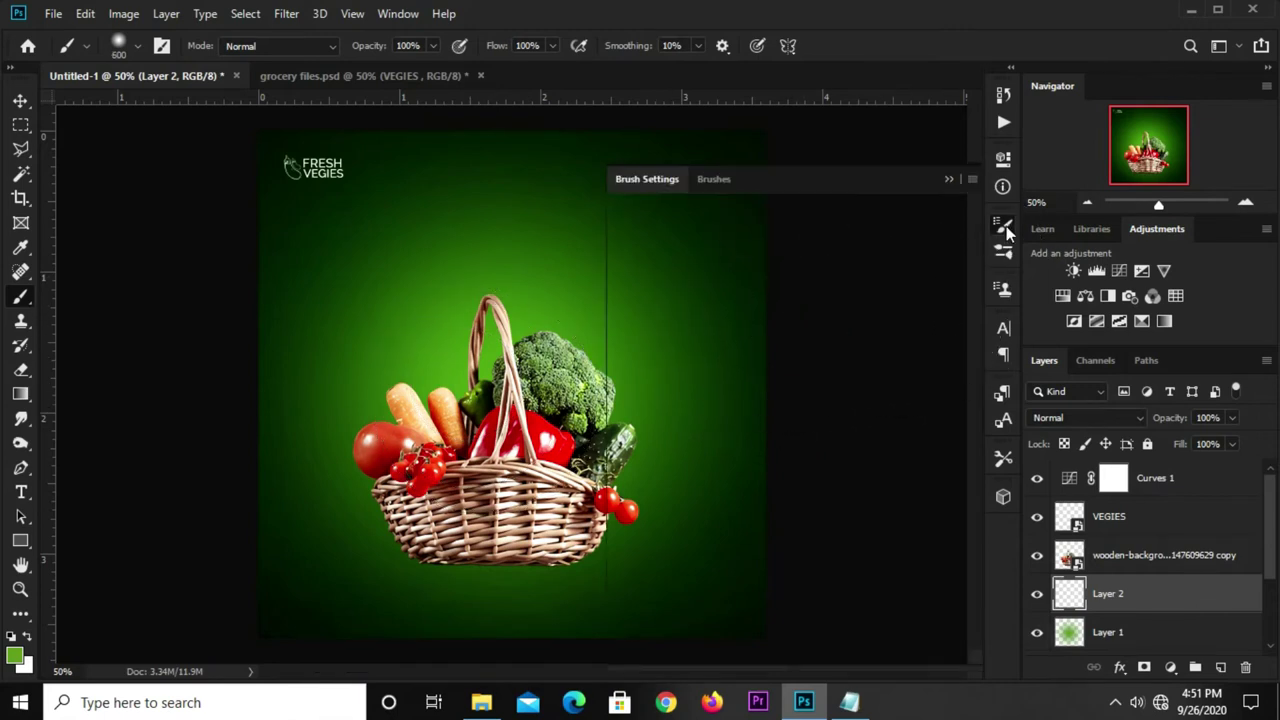
pyautogui.moveTo(903, 414)
pyautogui.mouseDown()
pyautogui.moveTo(925, 397)
pyautogui.moveTo(901, 405)
pyautogui.mouseUp()
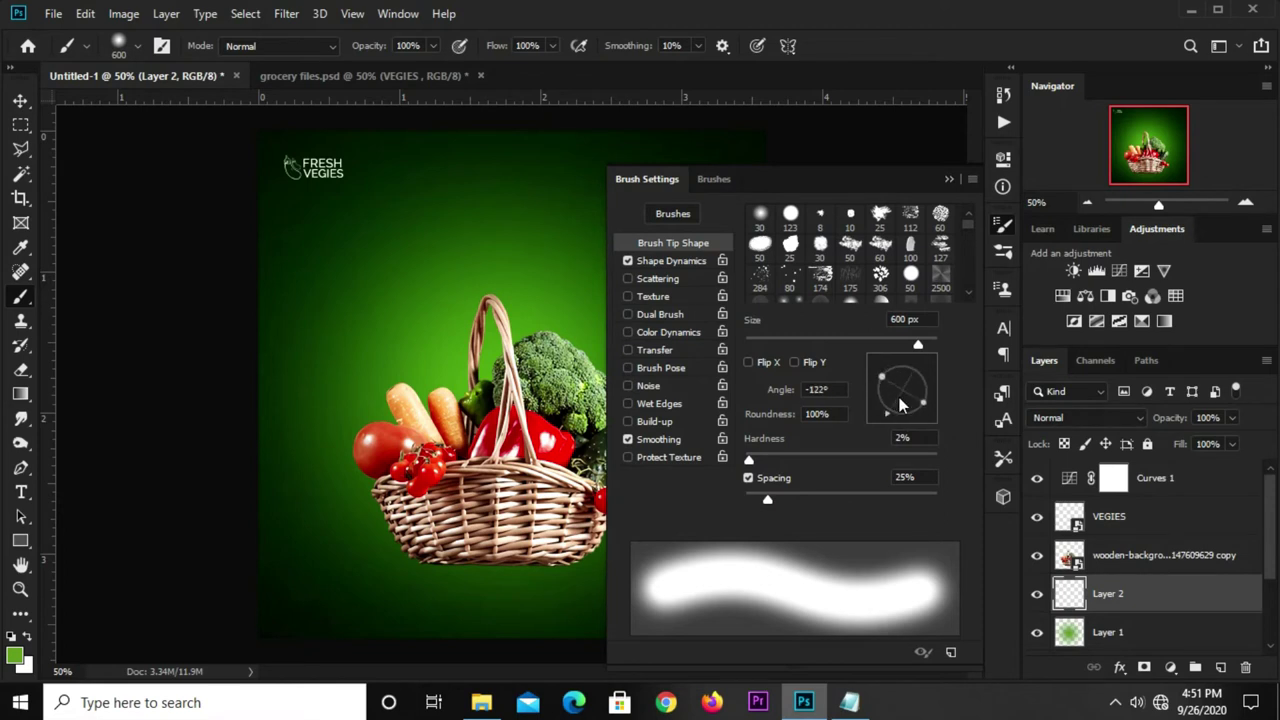
pyautogui.click(833, 392)
pyautogui.write('0')
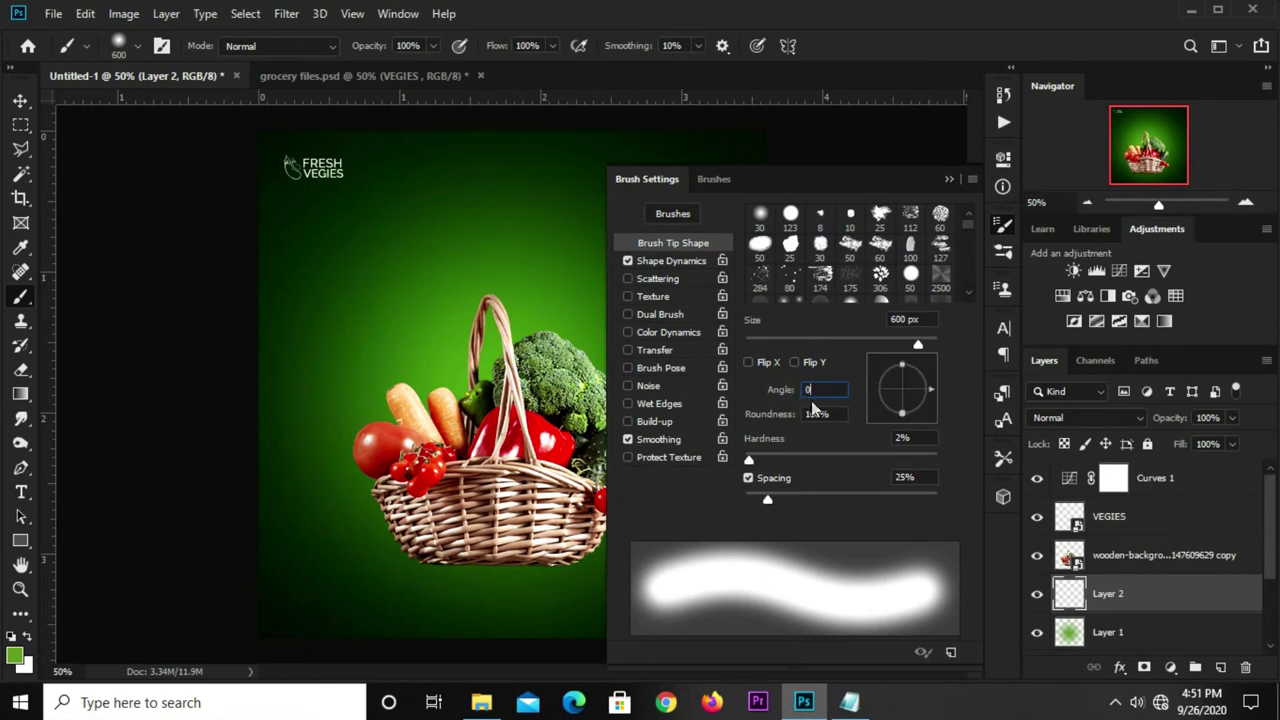
pyautogui.click(832, 413)
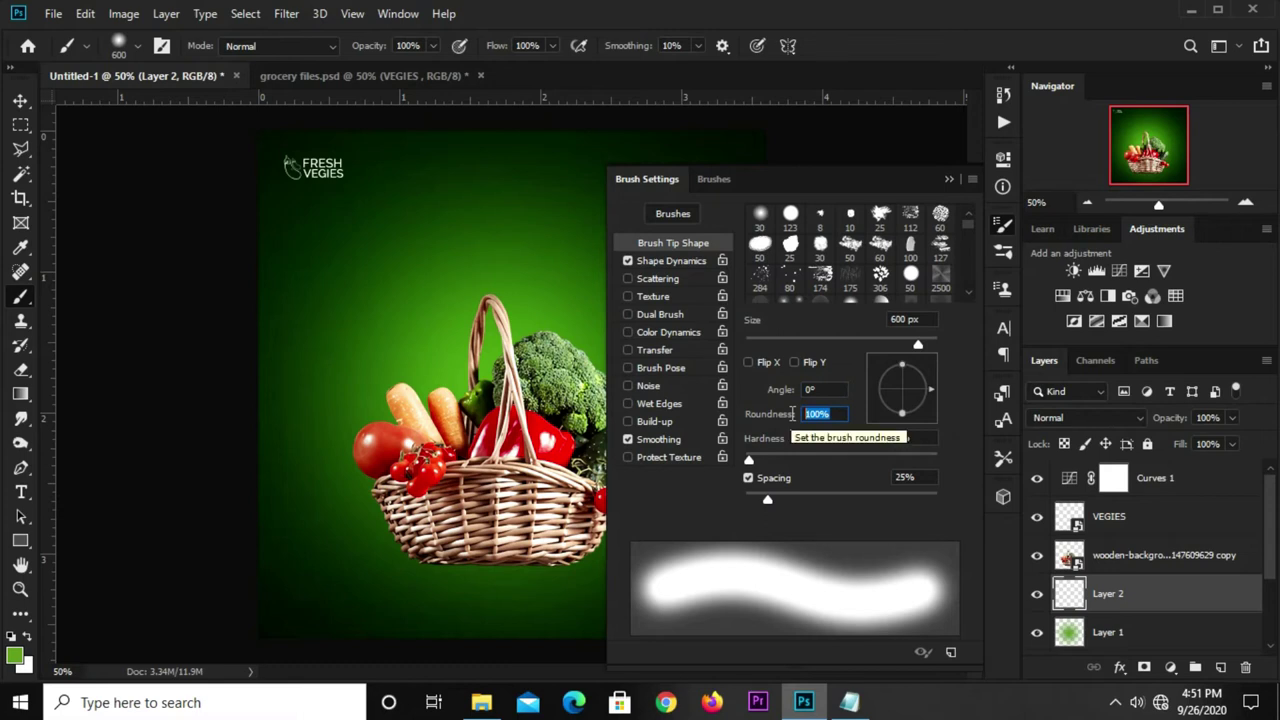
pyautogui.write('8')
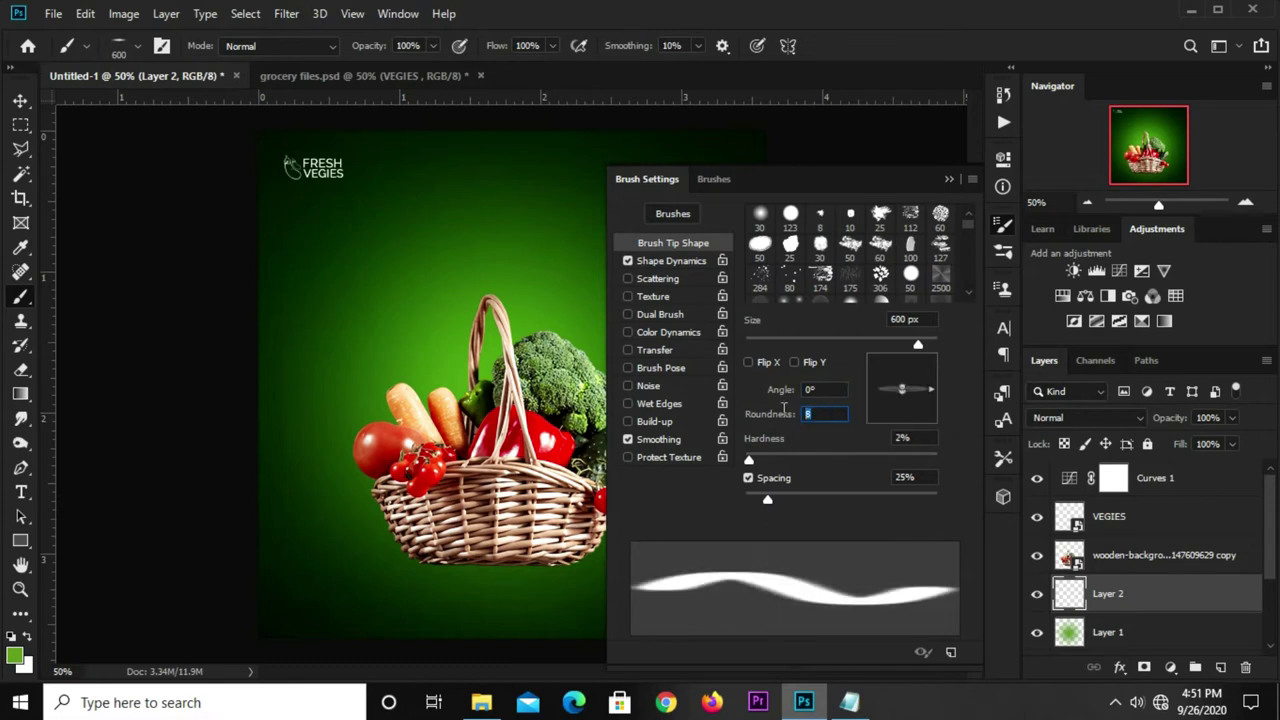
pyautogui.write('6')
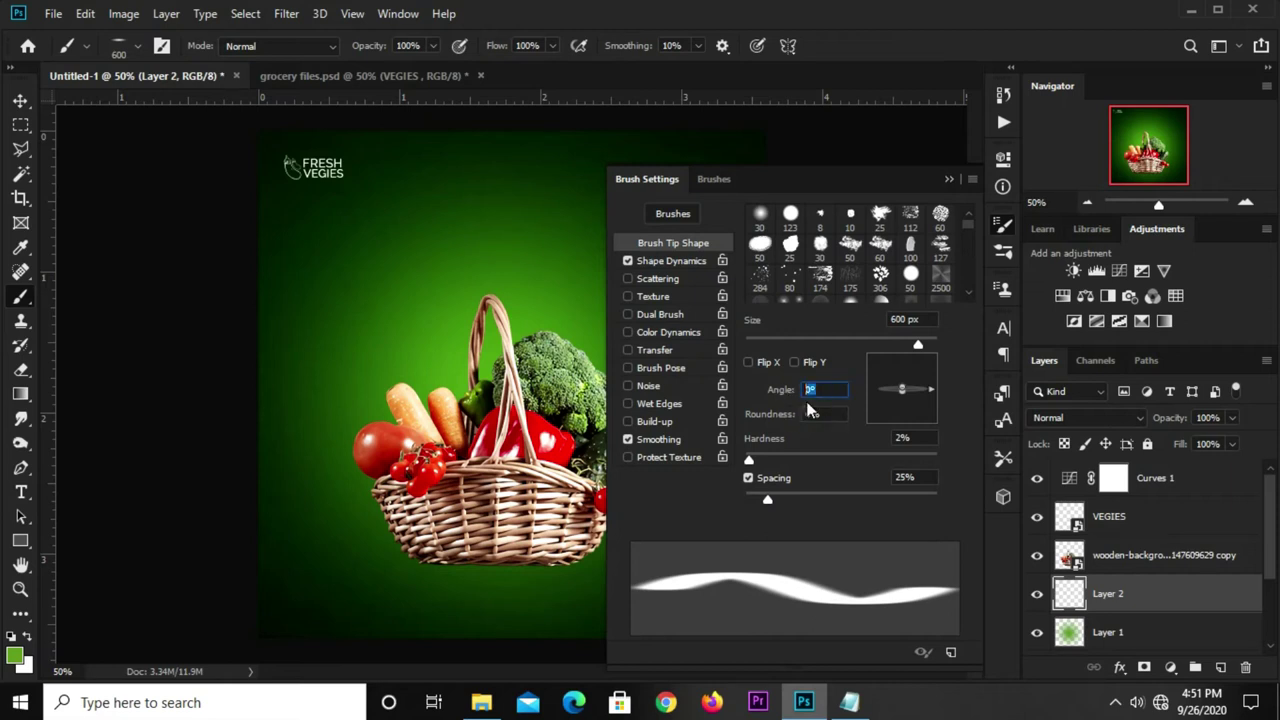
pyautogui.press('Tab')
# Undo the green stroke and paint a soft black shadow under the basket
pyautogui.click(949, 181)
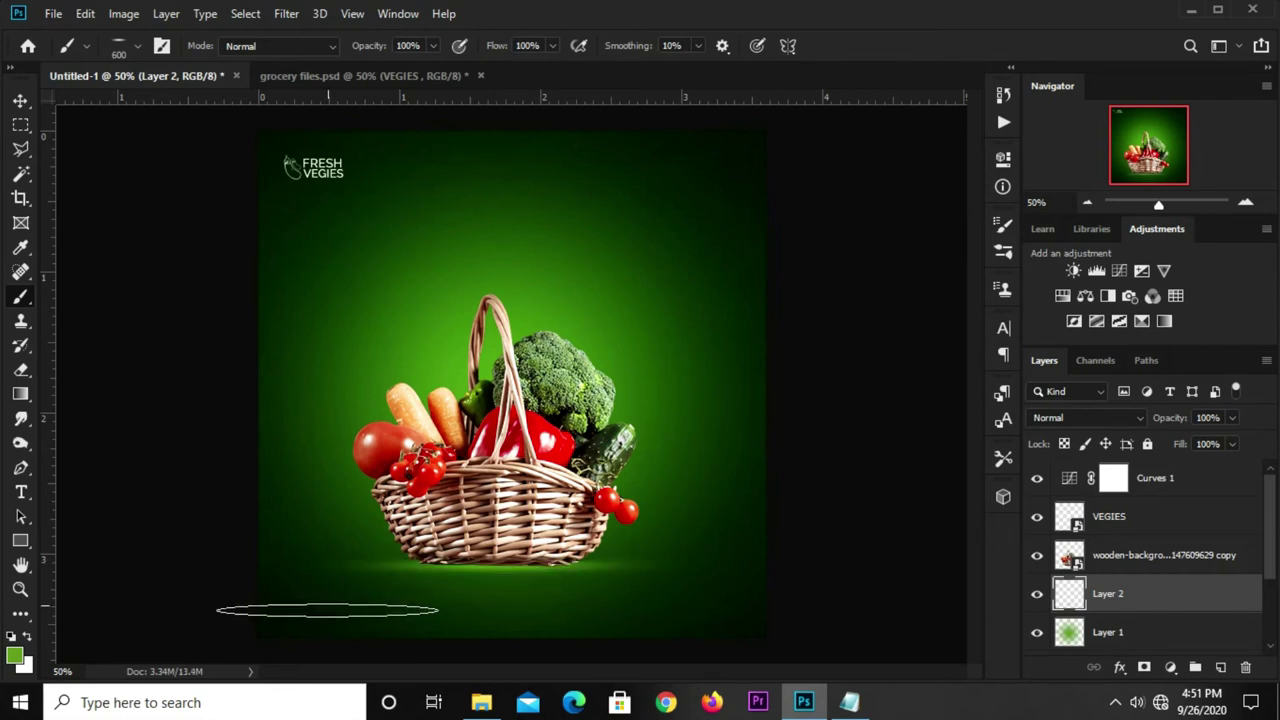
pyautogui.hotkey('ctrl', 'z')
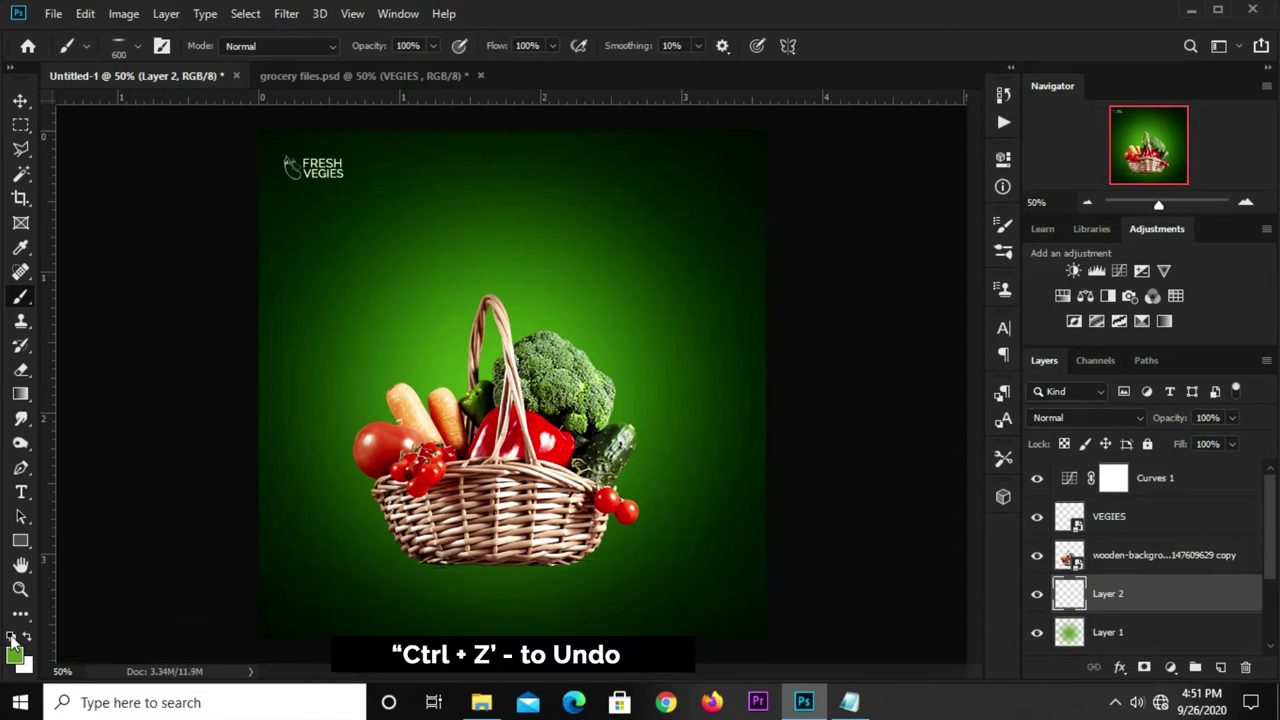
pyautogui.click(11, 637)
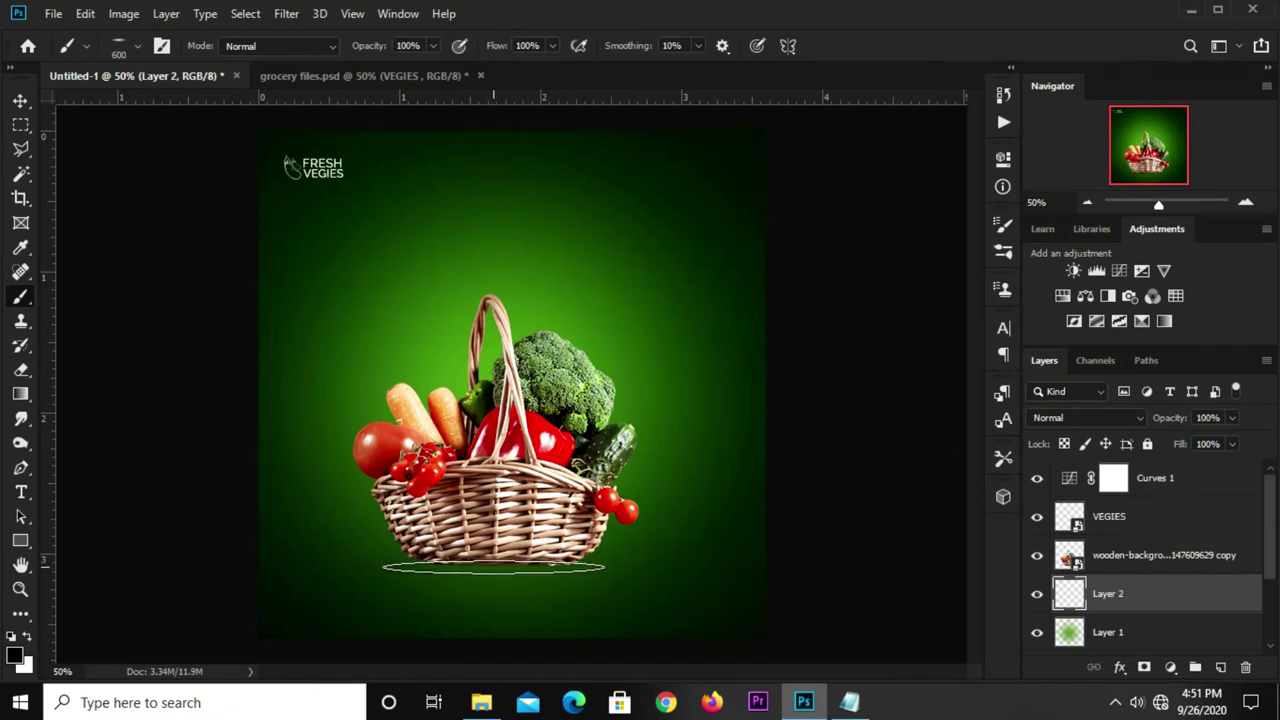
pyautogui.click(493, 566)
# Lower the shadow layer (Layer 2) opacity to 75%
pyautogui.press('v')
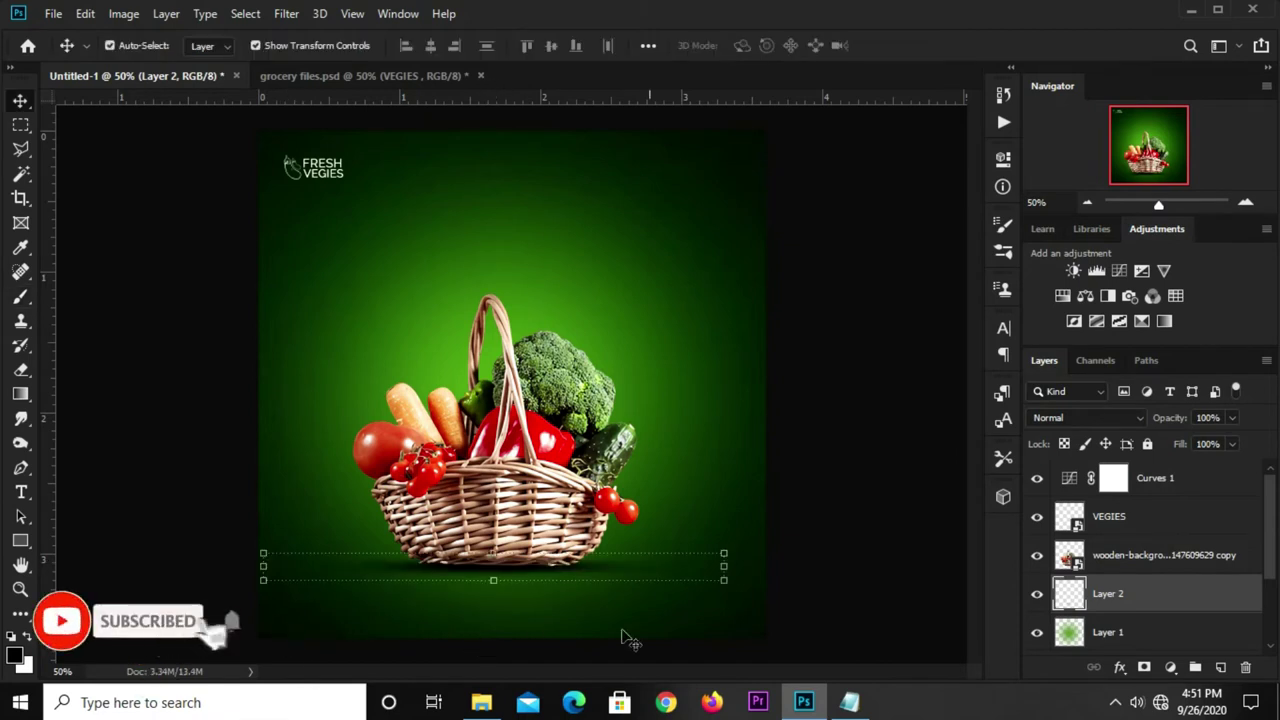
pyautogui.click(1232, 444)
pyautogui.moveTo(1229, 444); pyautogui.dragTo(1202, 444)
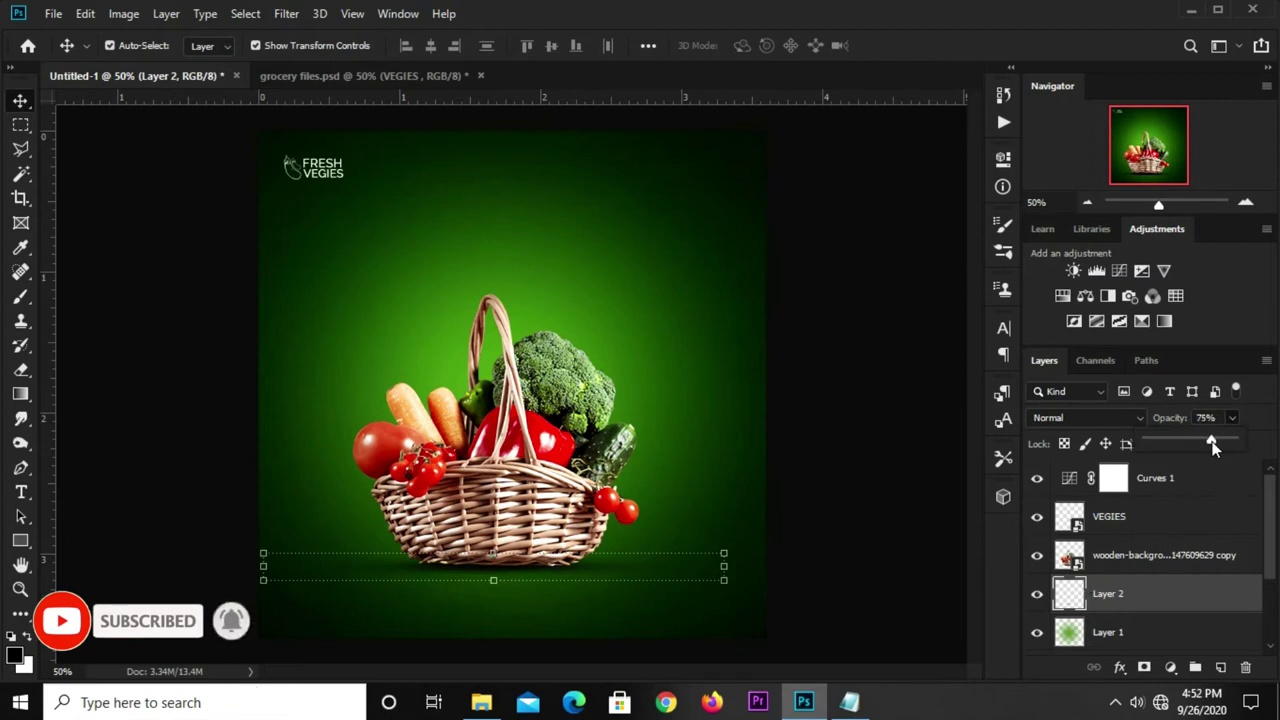
pyautogui.click(920, 460)
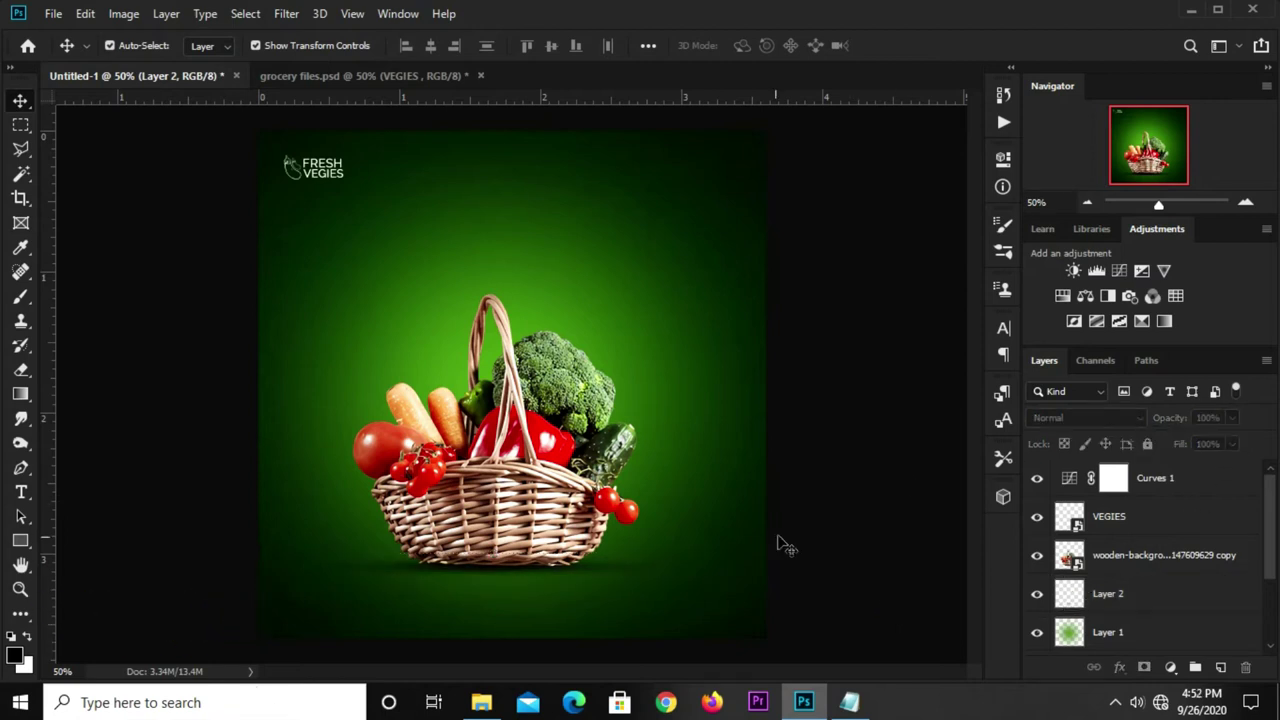
# Narrow the shadow horizontally and shift it right beneath the basket
pyautogui.click(520, 575)
pyautogui.click(730, 568)
pyautogui.moveTo(729, 567); pyautogui.dragTo(689, 567)
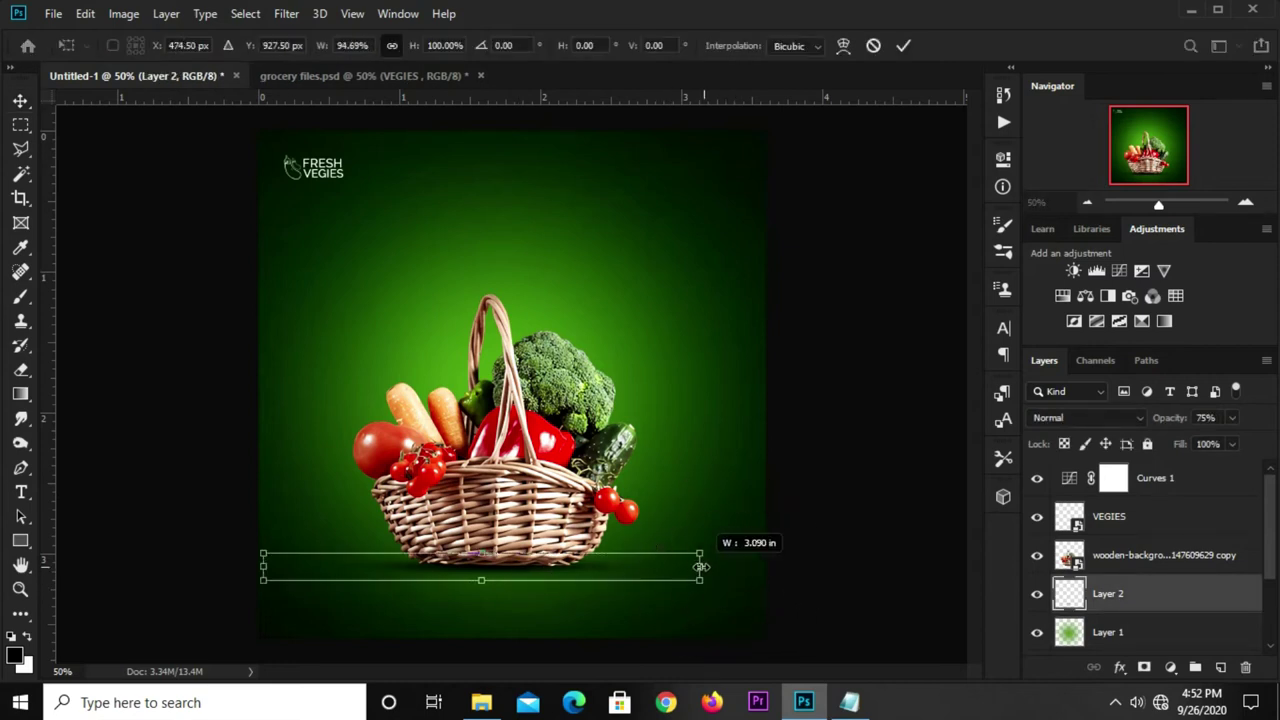
pyautogui.press('Return')
pyautogui.hotkey('ctrl', 't')
pyautogui.moveTo(492, 578); pyautogui.dragTo(530, 578)
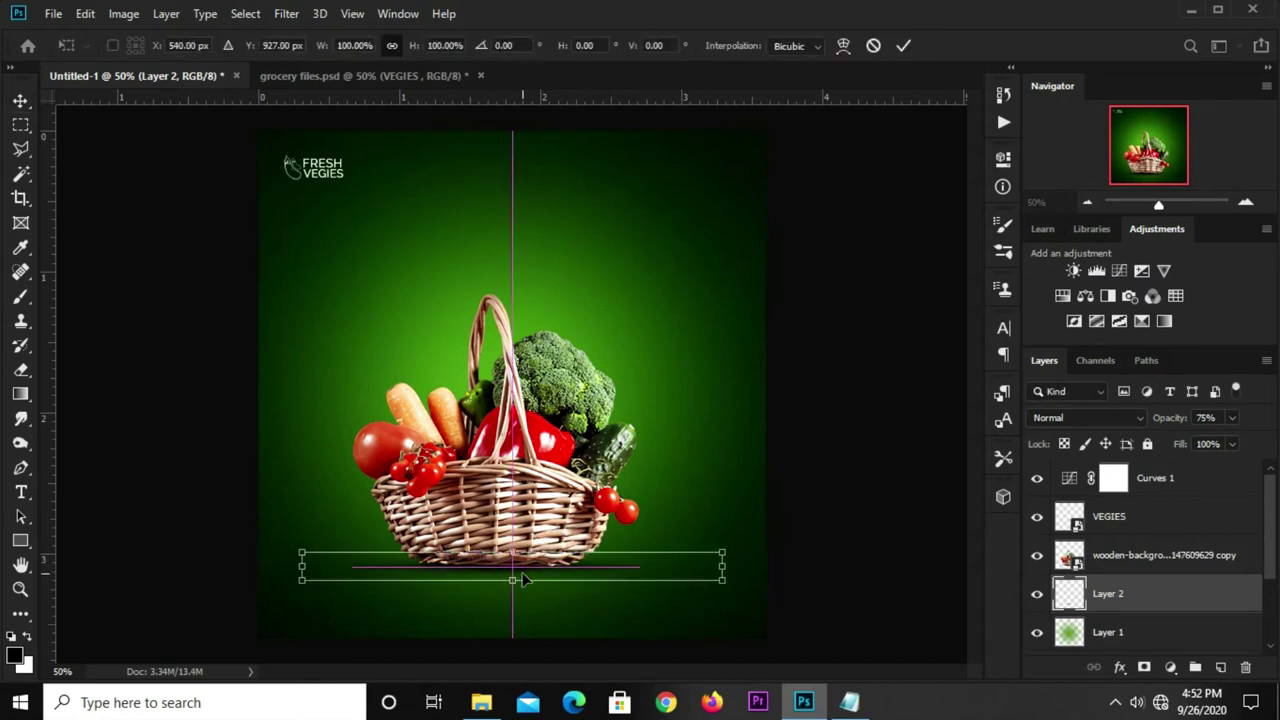
pyautogui.press('Return')
# Centre the shadow and the basket horizontally on the canvas
pyautogui.hotkey('ctrl', 'a')
pyautogui.click(430, 46)
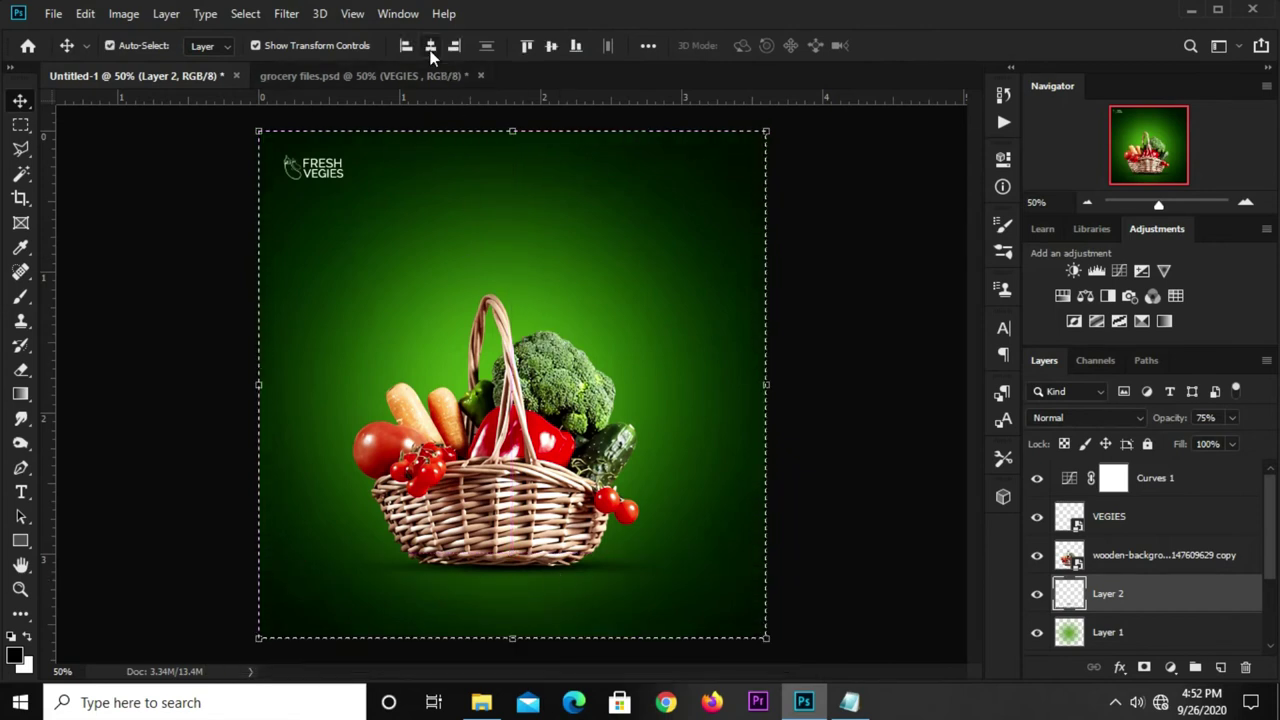
pyautogui.hotkey('ctrl', 'd')
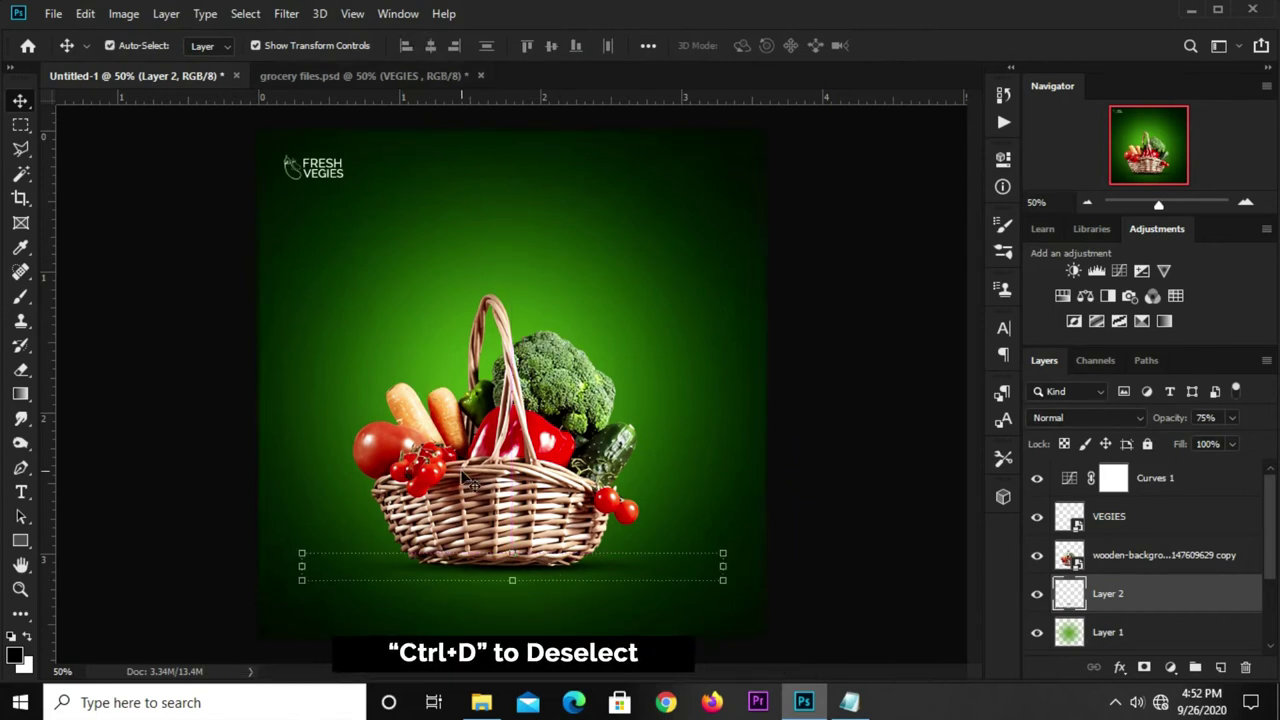
pyautogui.keyDown('ctrl'); pyautogui.click(470, 482); pyautogui.keyUp('ctrl')
pyautogui.hotkey('ctrl', 'a')
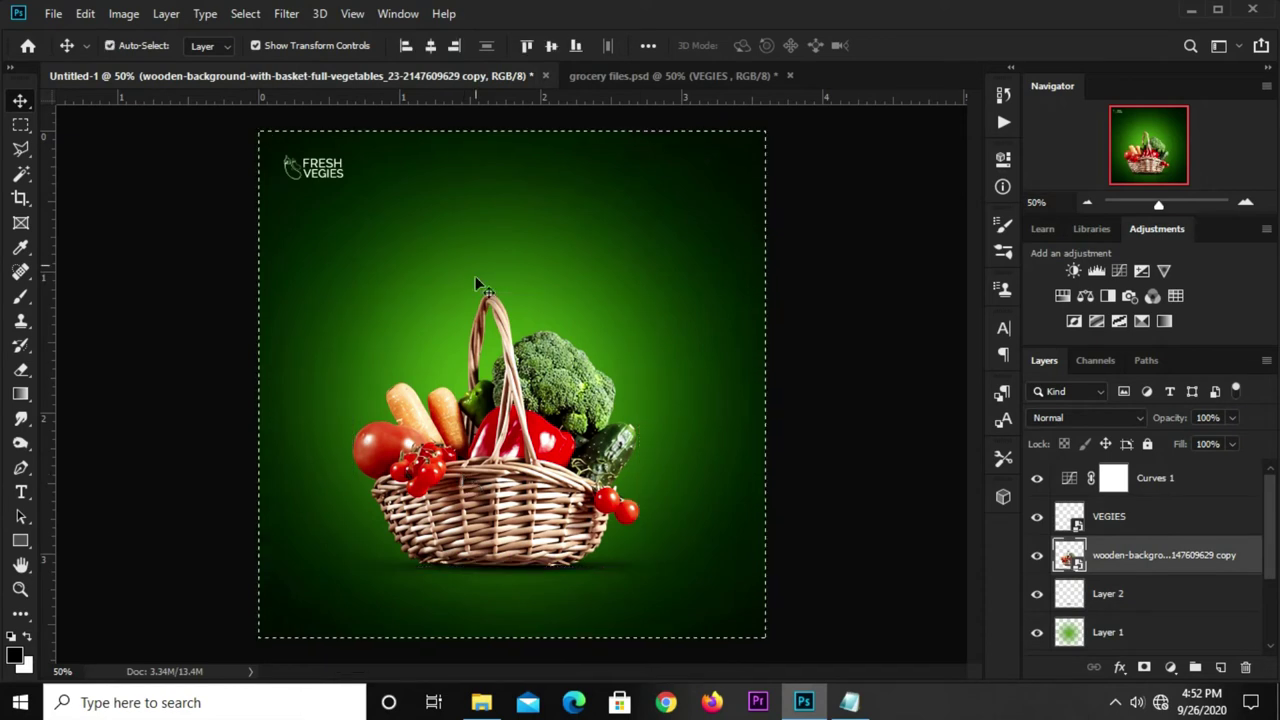
pyautogui.click(435, 47)
pyautogui.hotkey('ctrl', 'd')
pyautogui.click(840, 471)
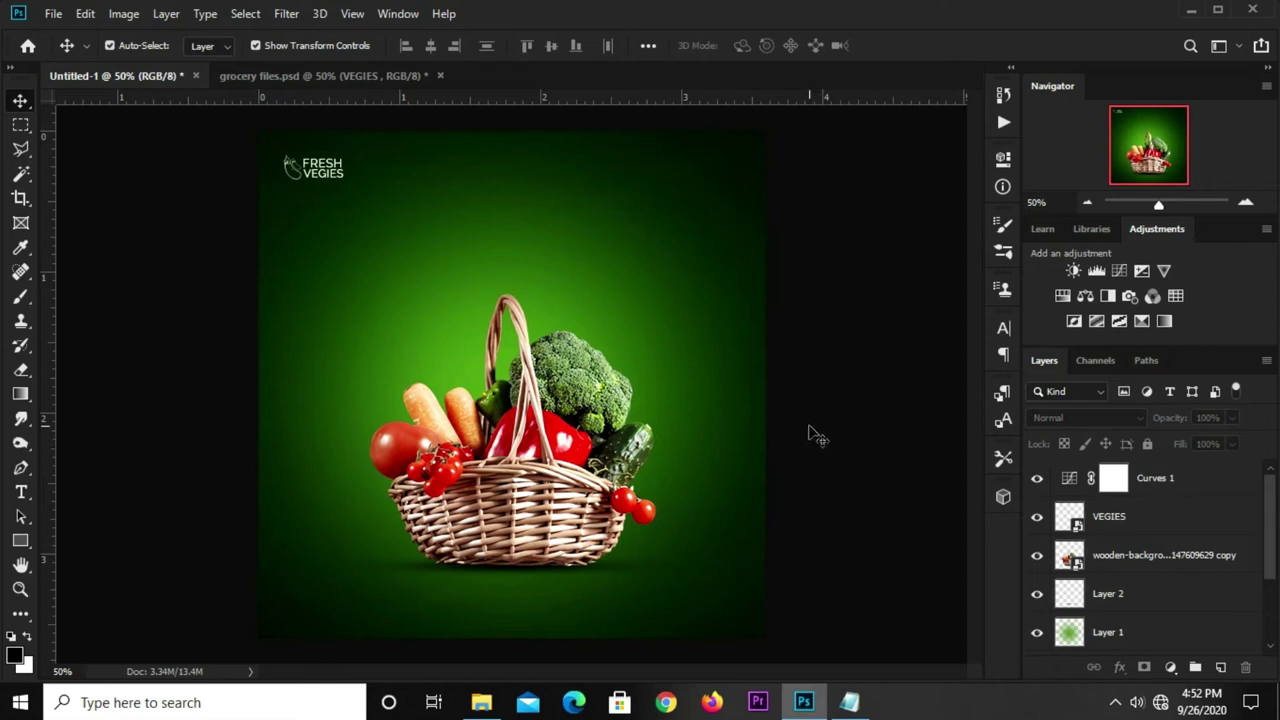
# Add a 'Fresh' text line above the basket, copied from the notes
pyautogui.click(21, 491)
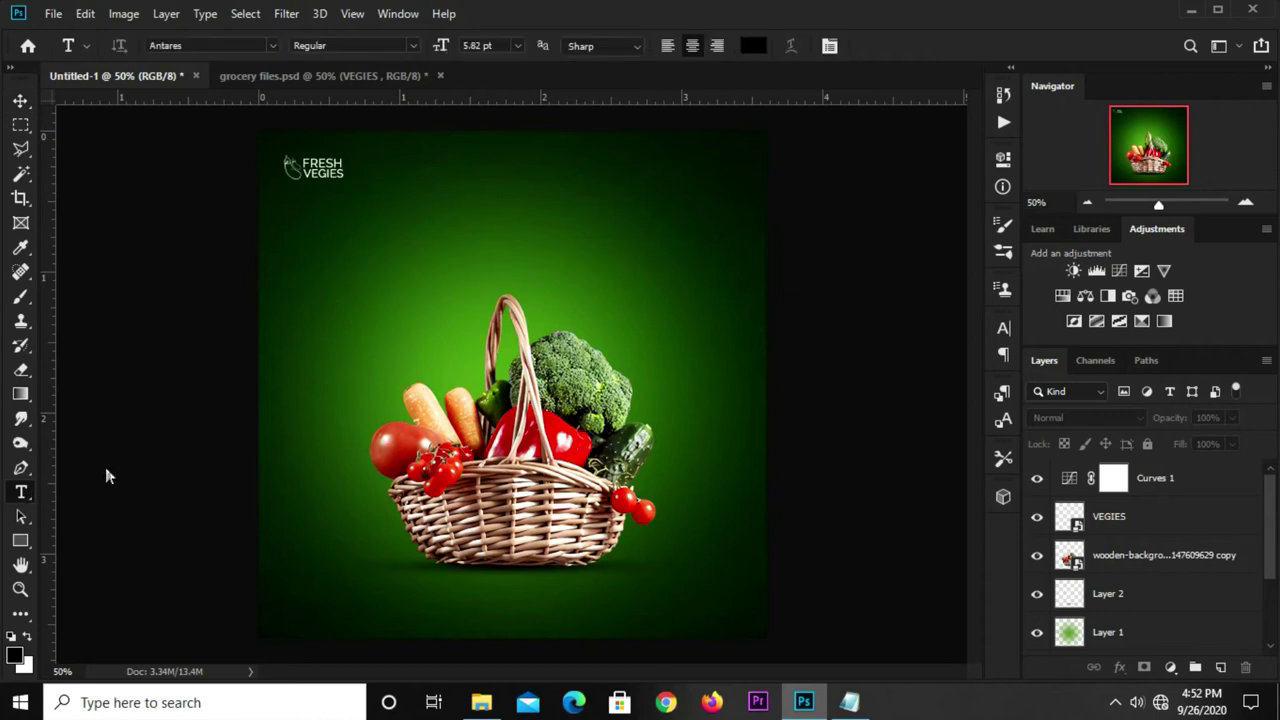
pyautogui.click(850, 700)
pyautogui.doubleClick(685, 286)
pyautogui.click(708, 267)
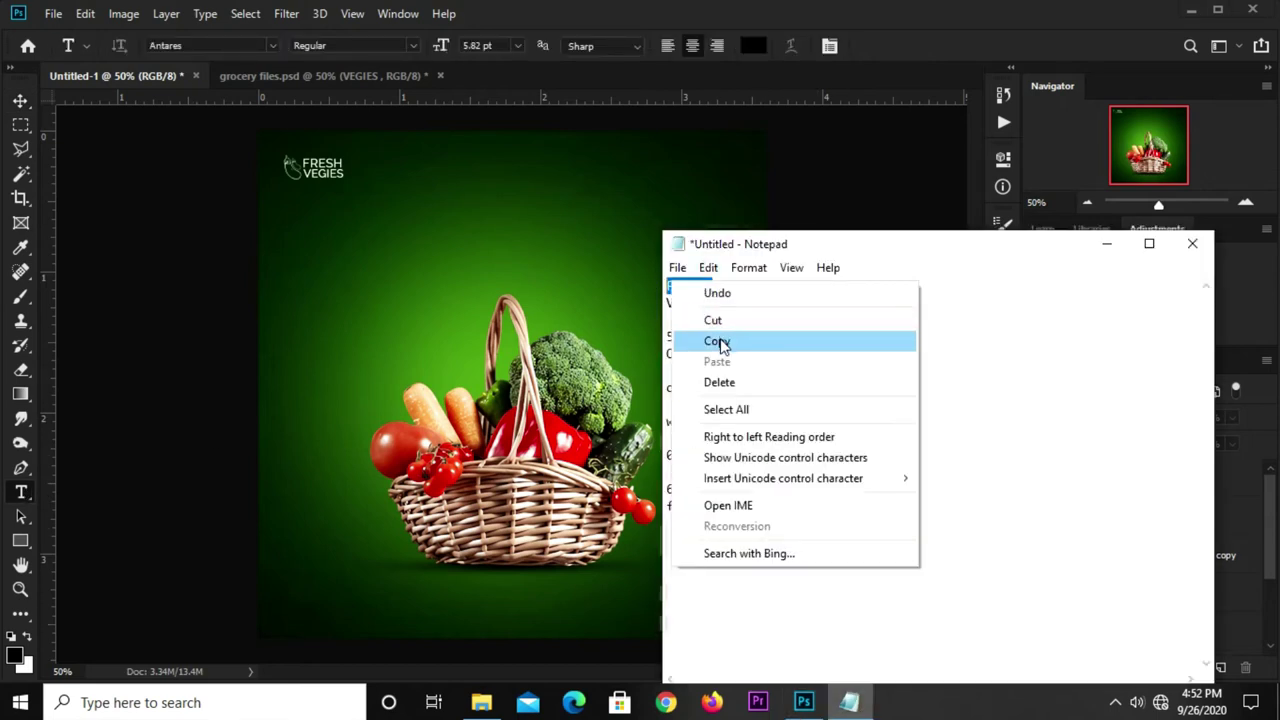
pyautogui.click(720, 343)
pyautogui.click(528, 194)
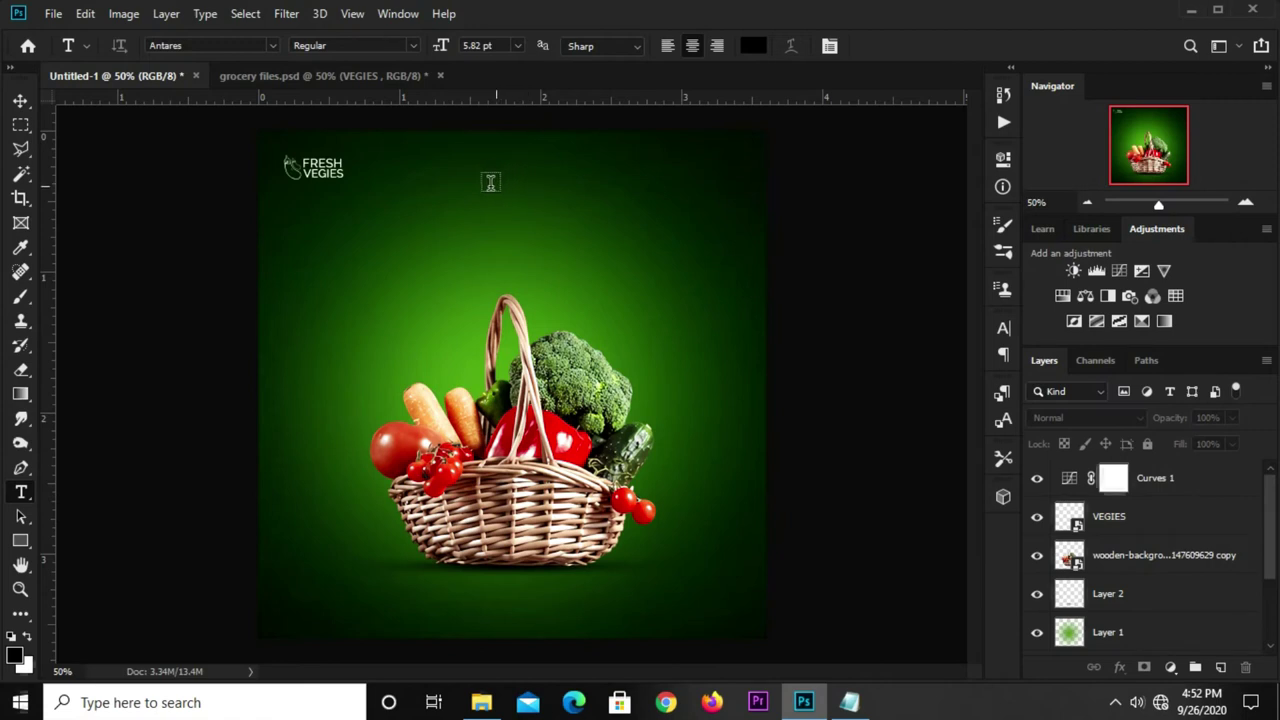
pyautogui.click(439, 212)
pyautogui.hotkey('ctrl', 'v')
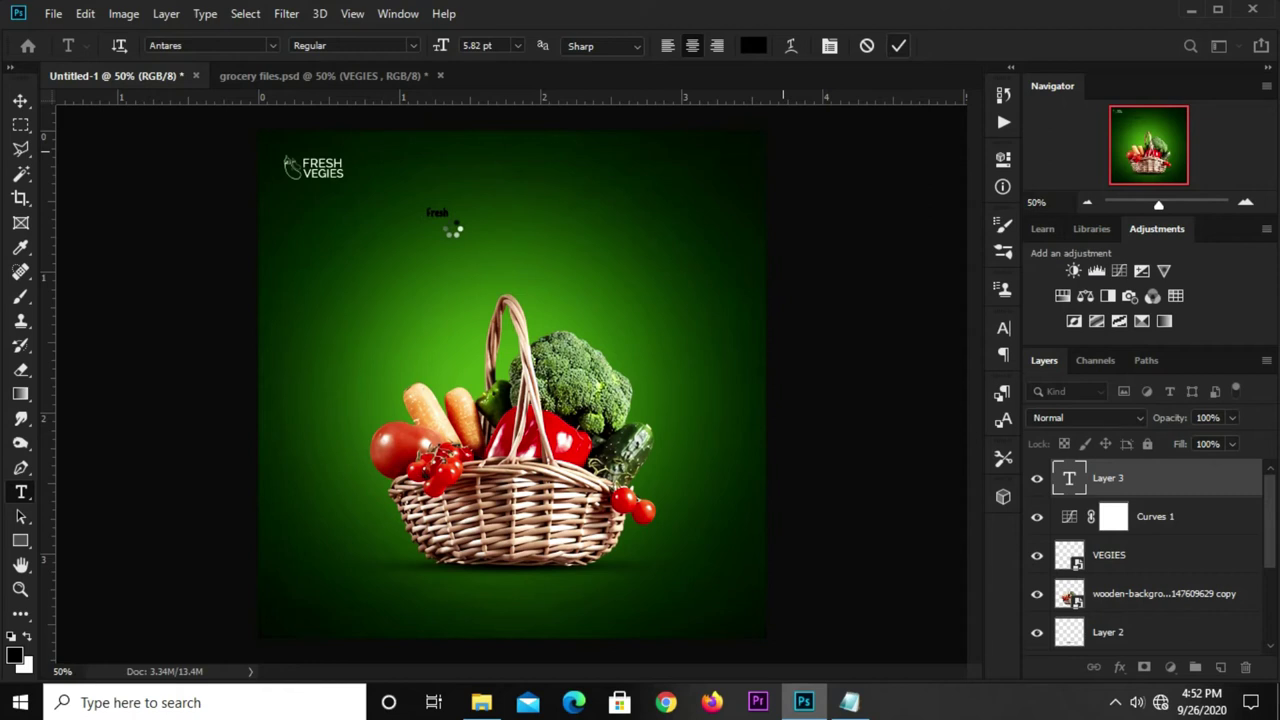
pyautogui.hotkey('ctrl', 'Return')
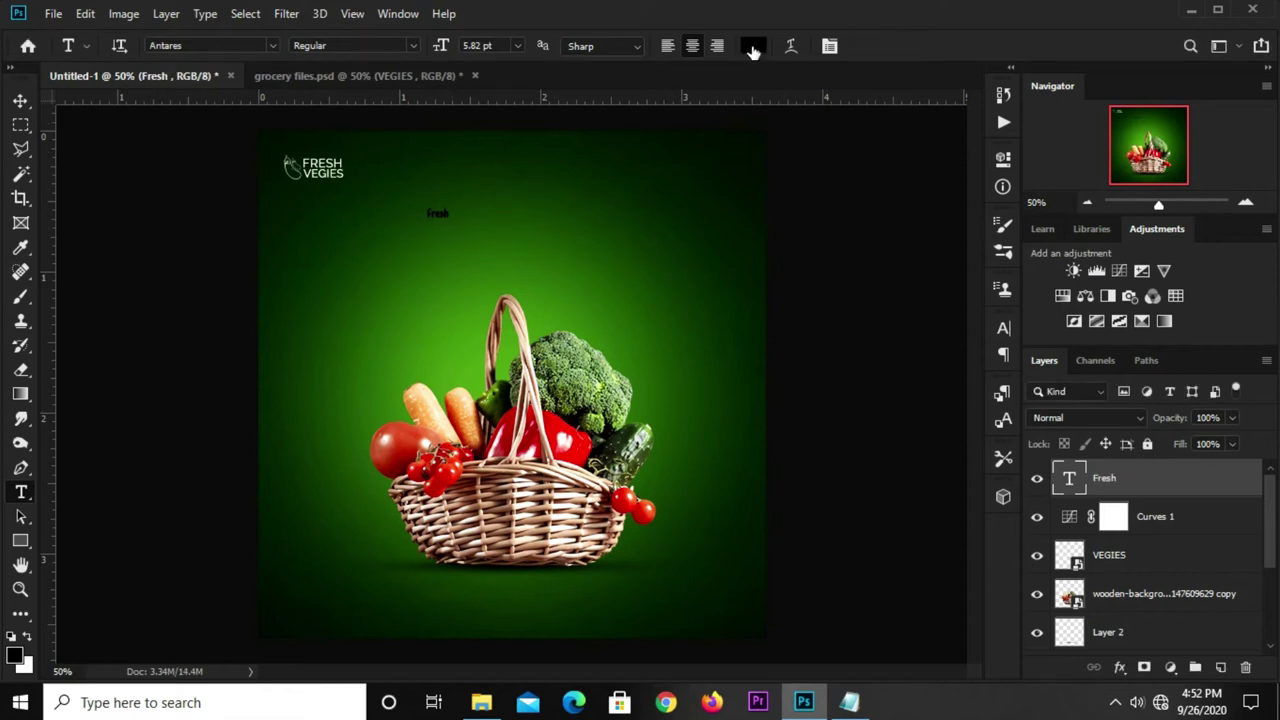
# Set the Fresh text colour to hex fce918 yellow
pyautogui.click(753, 48)
pyautogui.click(849, 702)
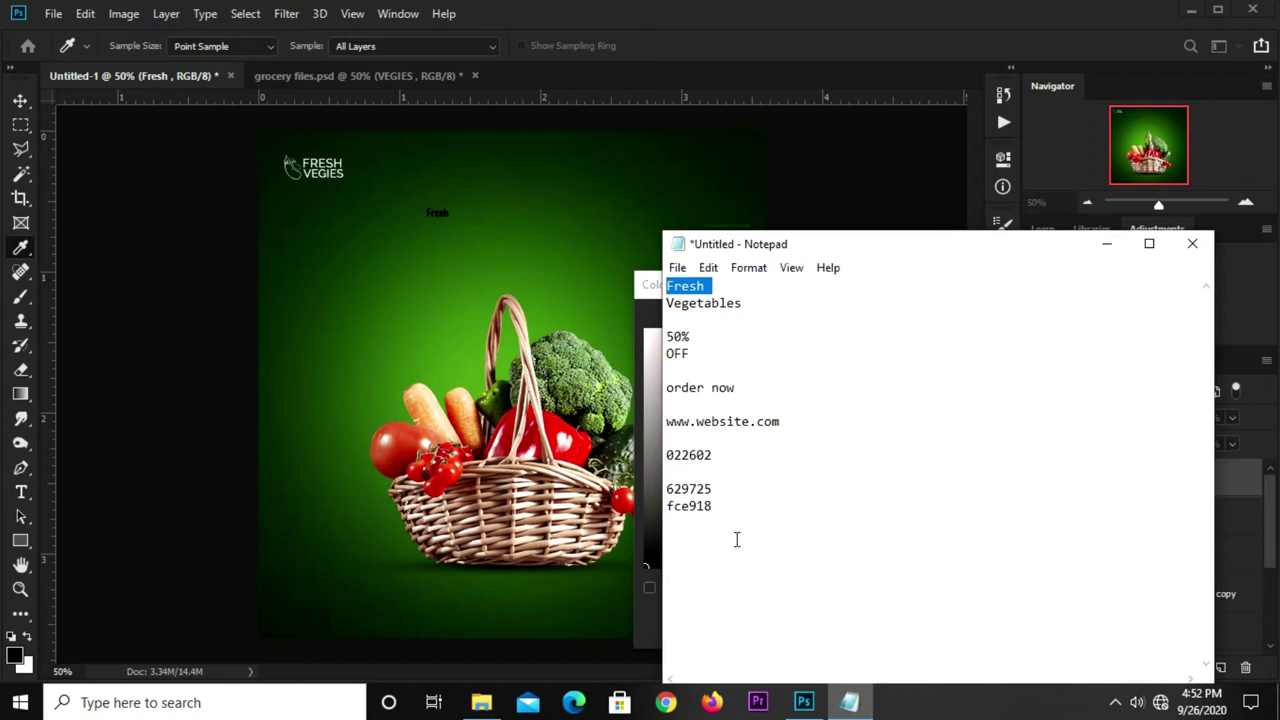
pyautogui.moveTo(716, 506); pyautogui.dragTo(659, 508)
pyautogui.rightClick(673, 510)
pyautogui.click(726, 289)
pyautogui.click(582, 445)
pyautogui.rightClick(953, 626)
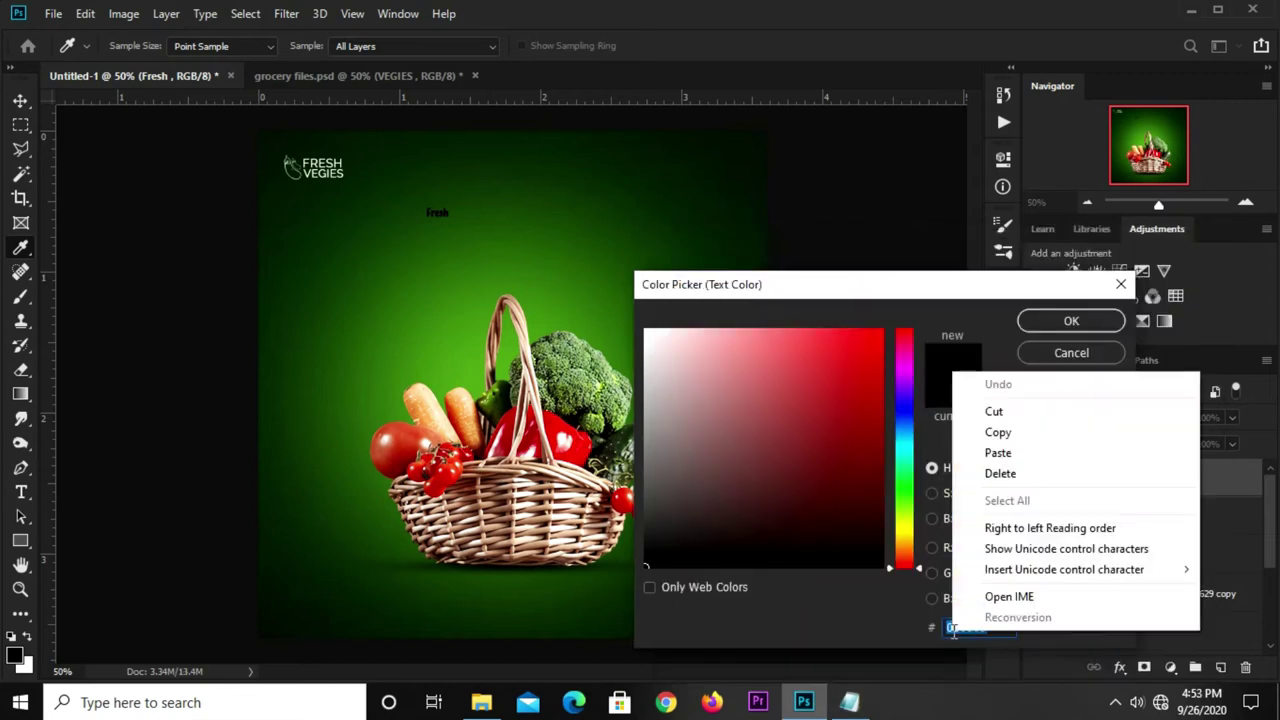
pyautogui.click(990, 451)
pyautogui.click(1035, 324)
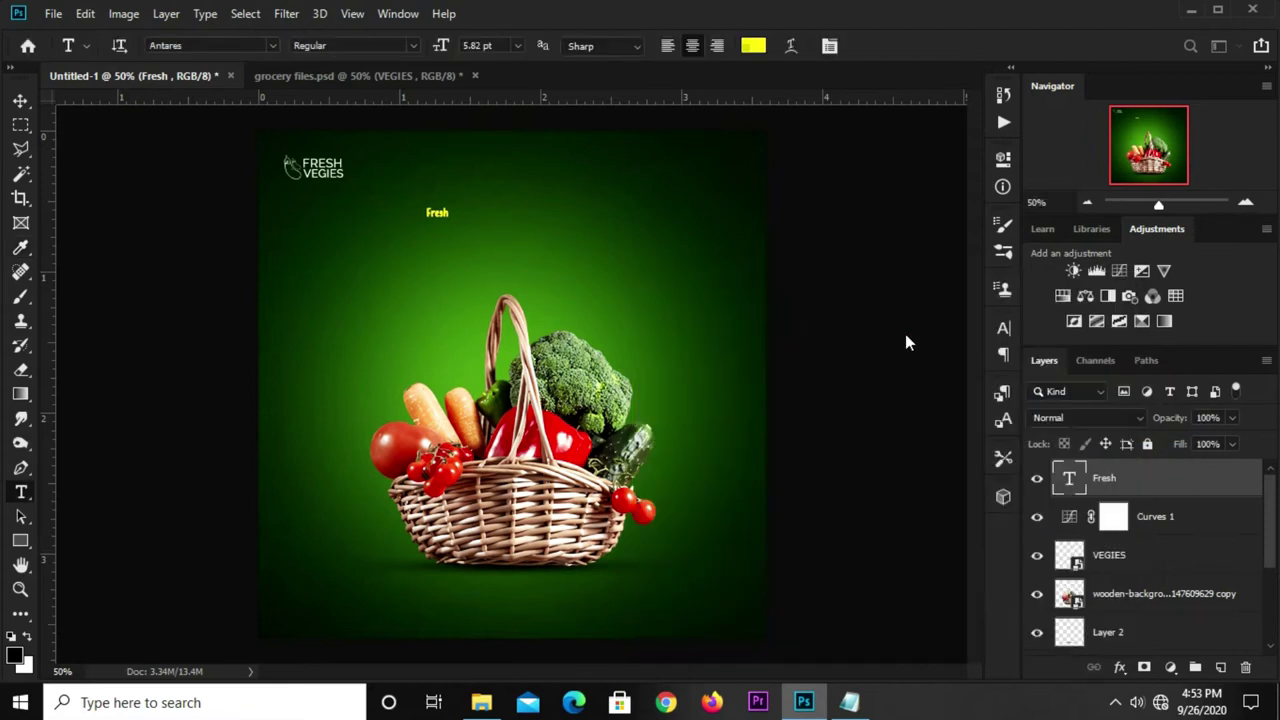
# Scale Fresh up near the top and set its font size to 33 pt
pyautogui.click(20, 101)
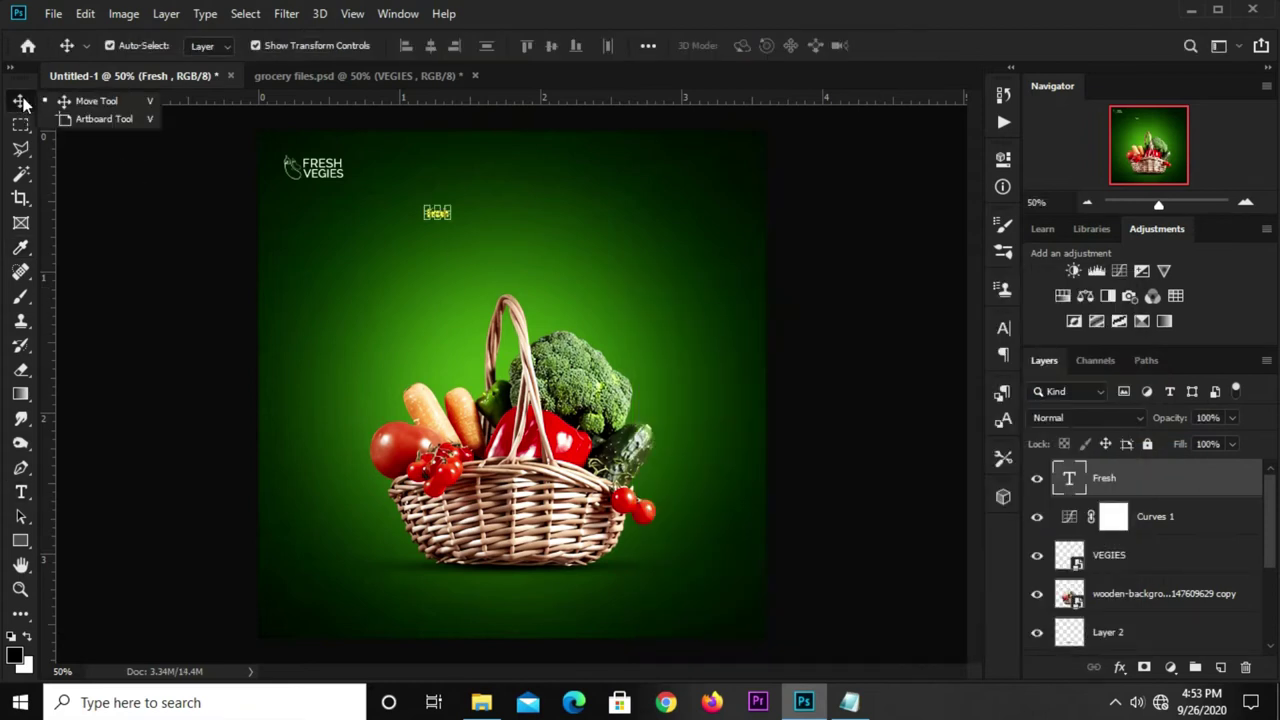
pyautogui.moveTo(453, 227); pyautogui.dragTo(590, 277)
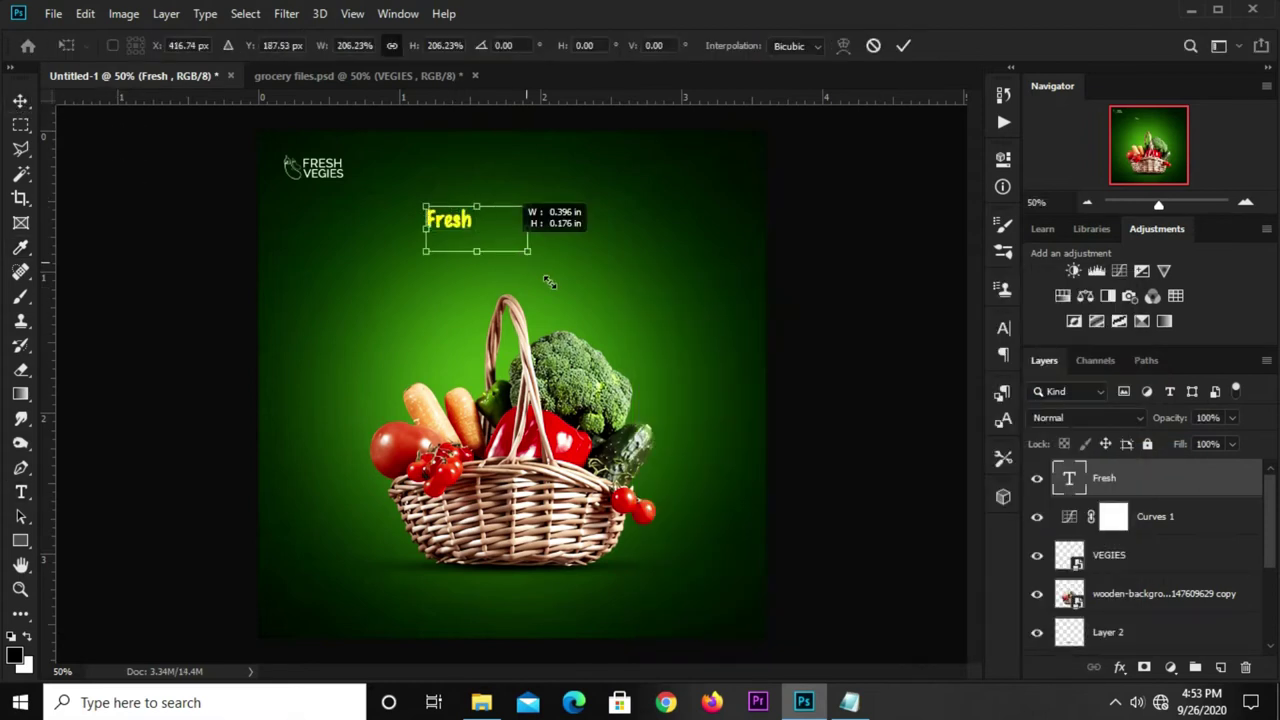
pyautogui.moveTo(504, 254)
pyautogui.mouseDown()
pyautogui.moveTo(512, 228)
pyautogui.moveTo(485, 201)
pyautogui.mouseUp()
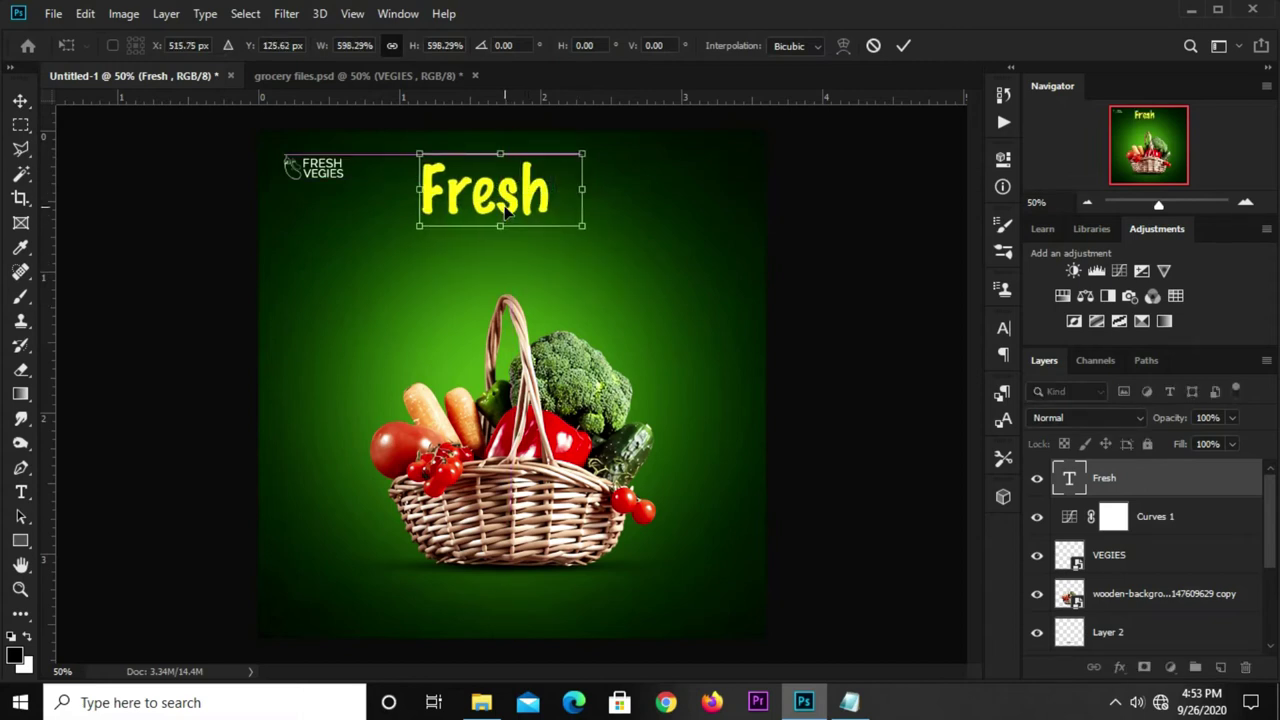
pyautogui.press('Return')
pyautogui.click(1003, 328)
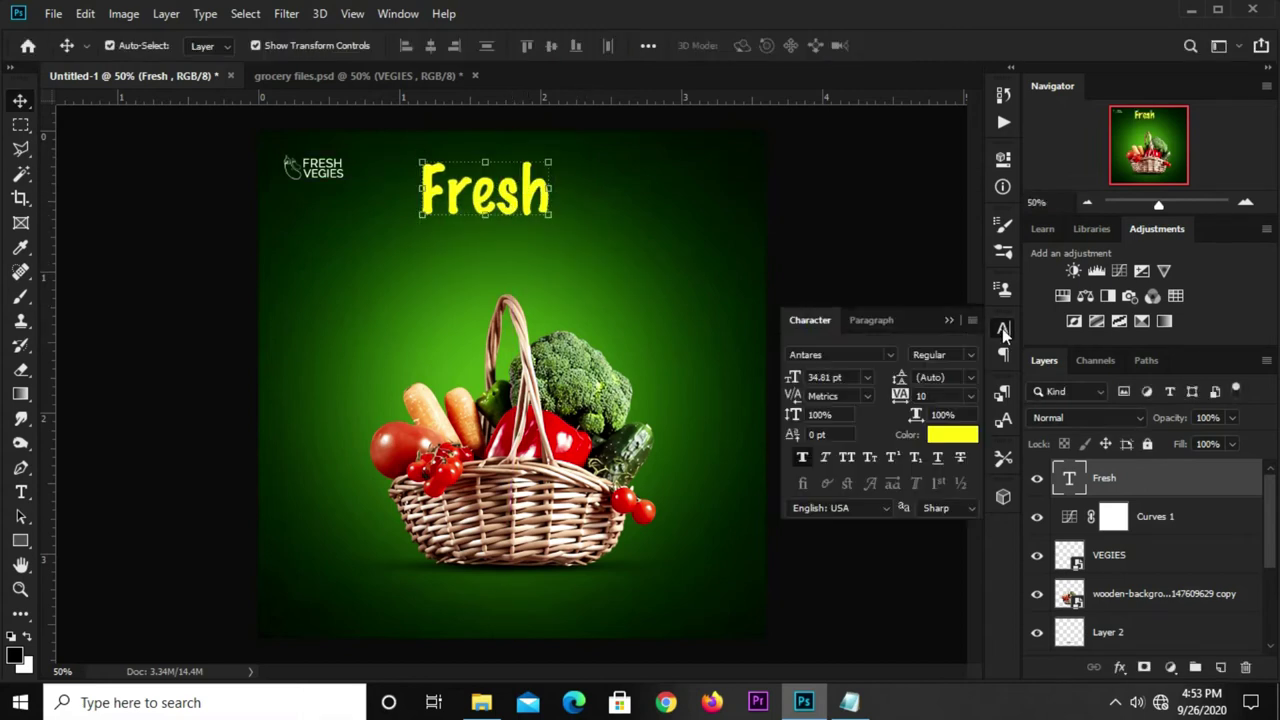
pyautogui.moveTo(850, 377); pyautogui.dragTo(821, 377)
pyautogui.write('3')
pyautogui.press('Return')
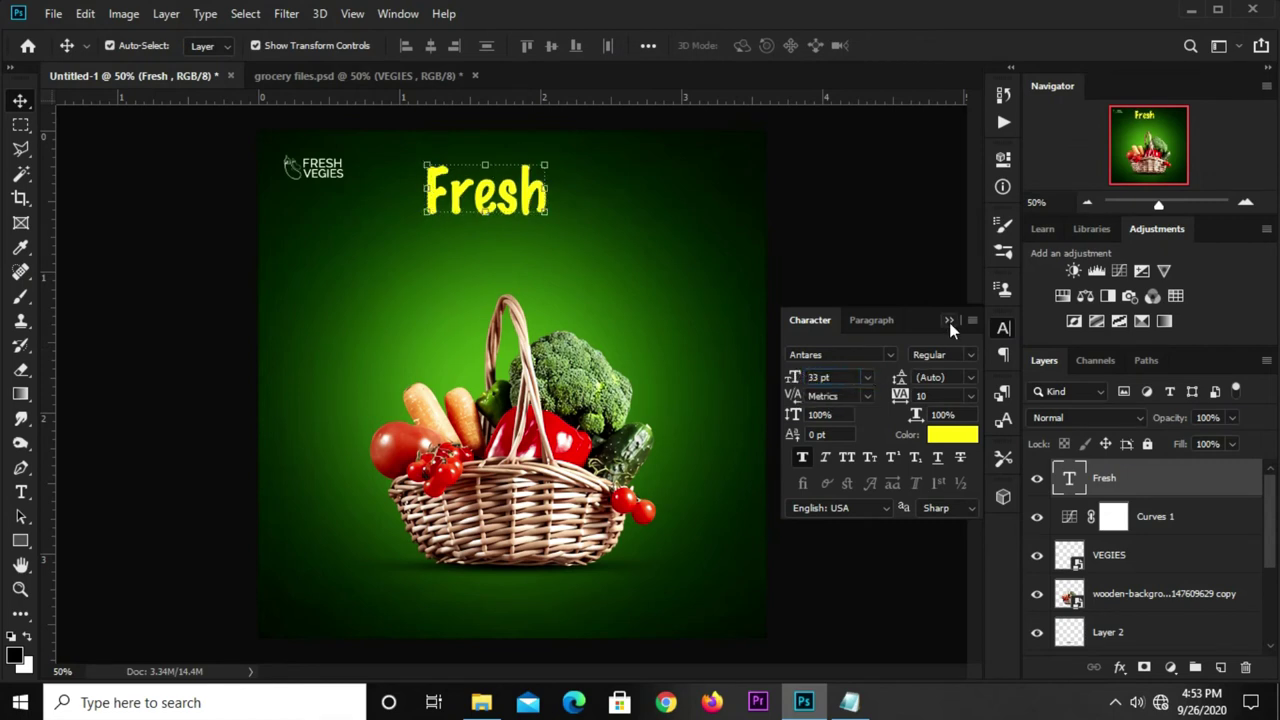
pyautogui.click(949, 322)
# Centre the Fresh text horizontally on the canvas
pyautogui.hotkey('ctrl', 'a')
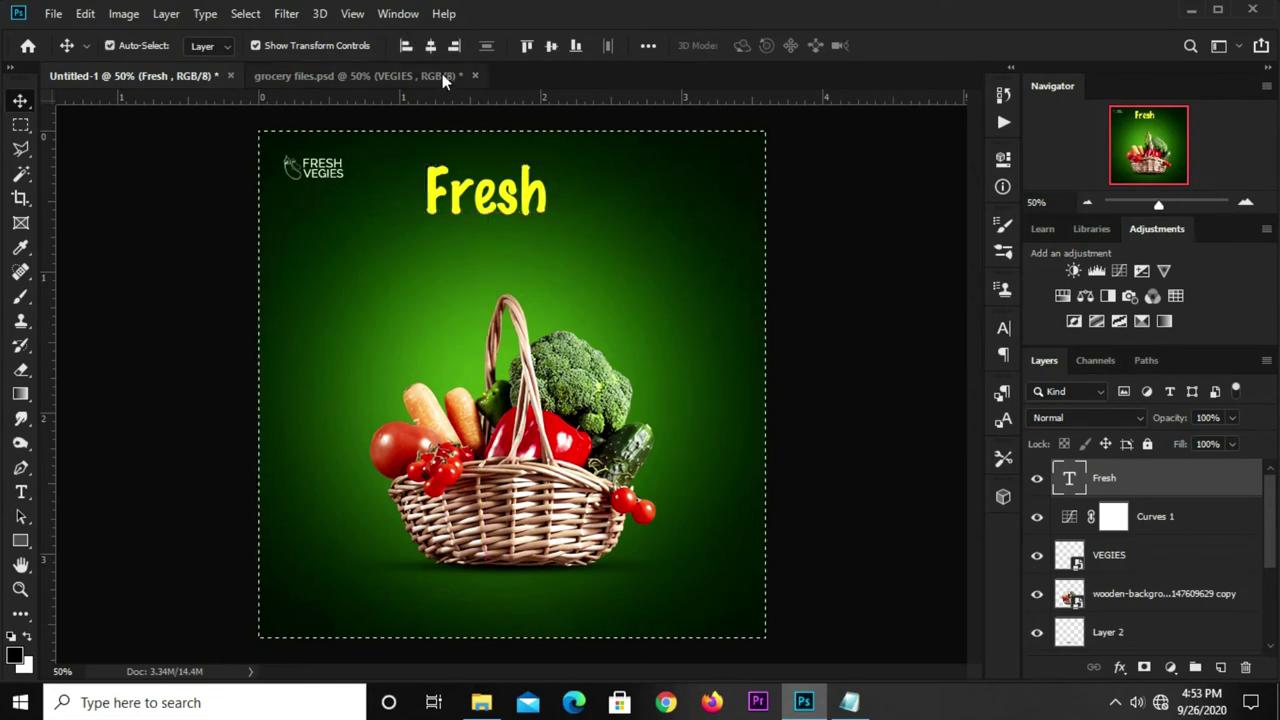
pyautogui.click(430, 46)
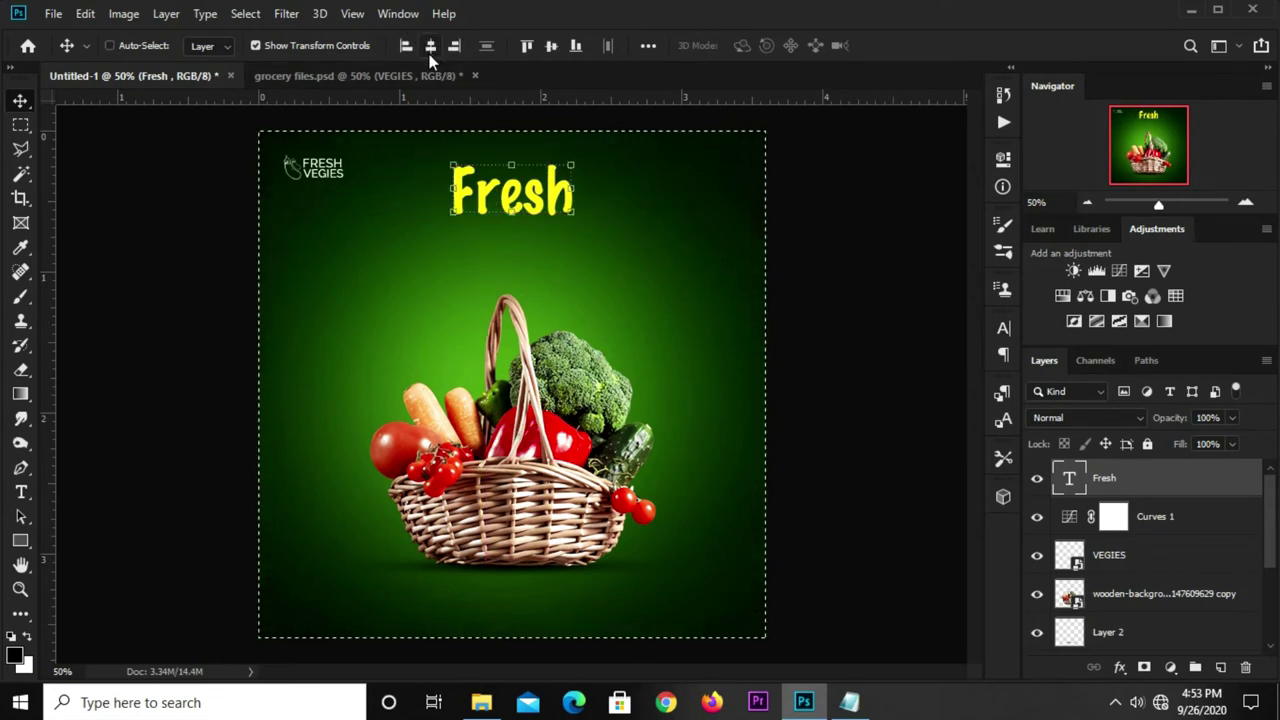
pyautogui.hotkey('ctrl', 'd')
# Duplicate Fresh directly below itself and copy 'Vegetables' from the notes
pyautogui.moveTo(538, 200); pyautogui.dragTo(530, 258)
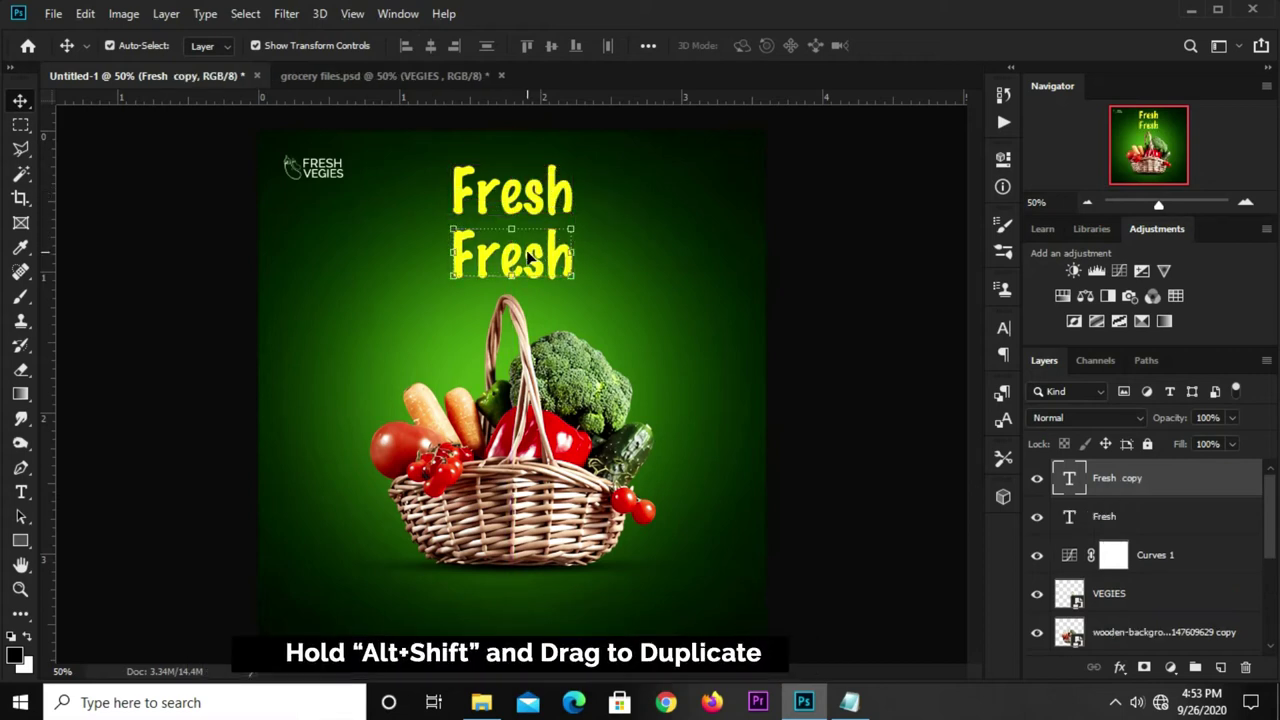
pyautogui.click(849, 702)
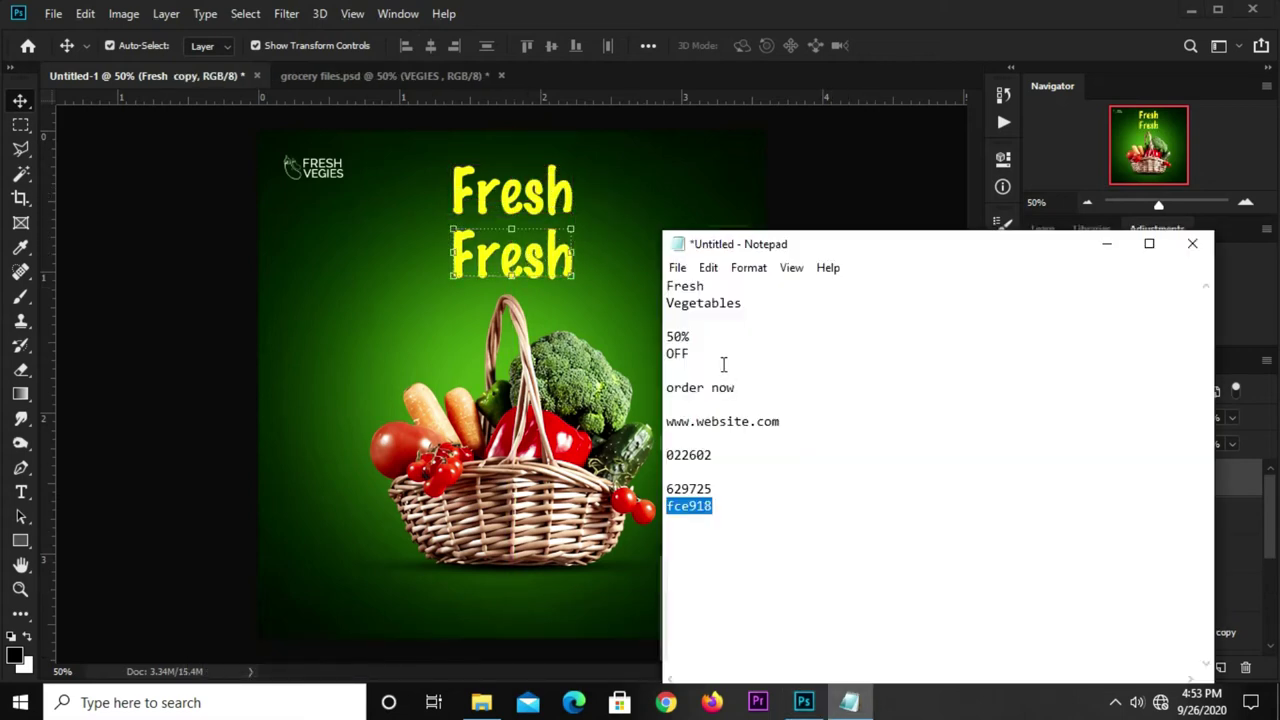
pyautogui.click(738, 304)
pyautogui.doubleClick(710, 305)
pyautogui.rightClick(712, 305)
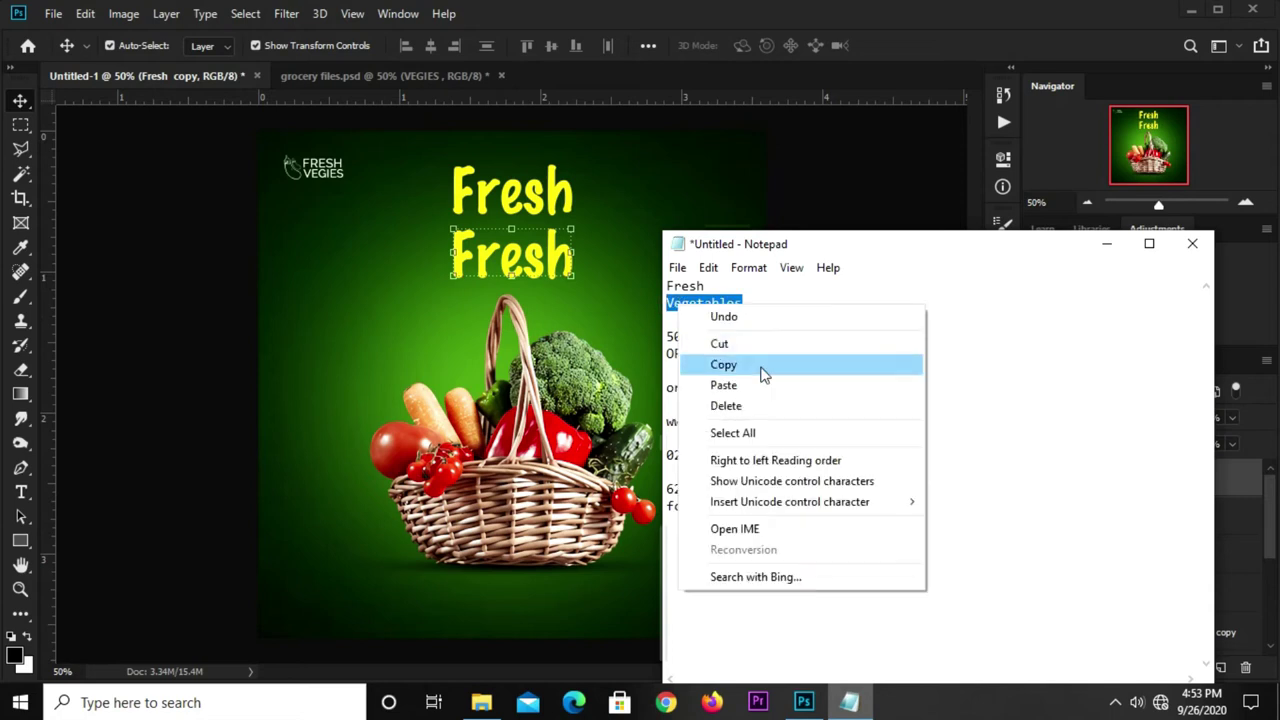
pyautogui.click(760, 366)
pyautogui.click(371, 341)
# Replace the duplicated text with the word 'Vegetables'
pyautogui.click(22, 492)
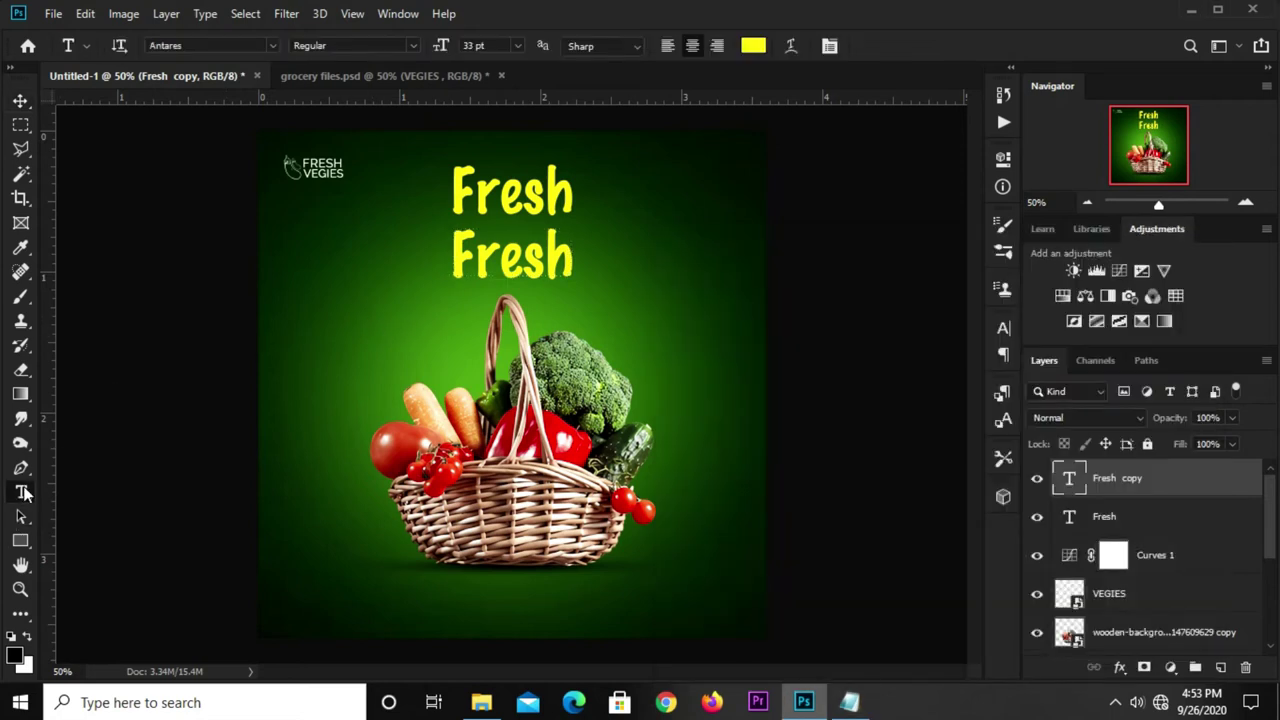
pyautogui.doubleClick(544, 262)
pyautogui.hotkey('ctrl', 'v')
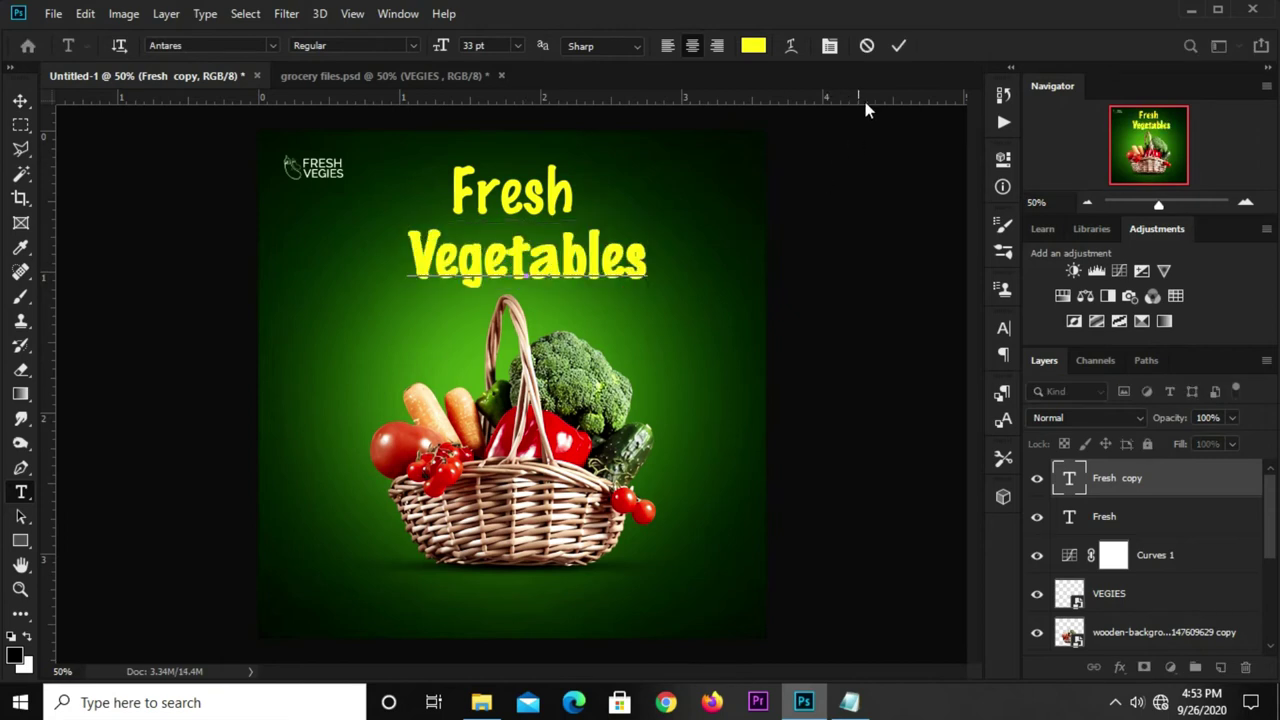
pyautogui.hotkey('ctrl', 'Return')
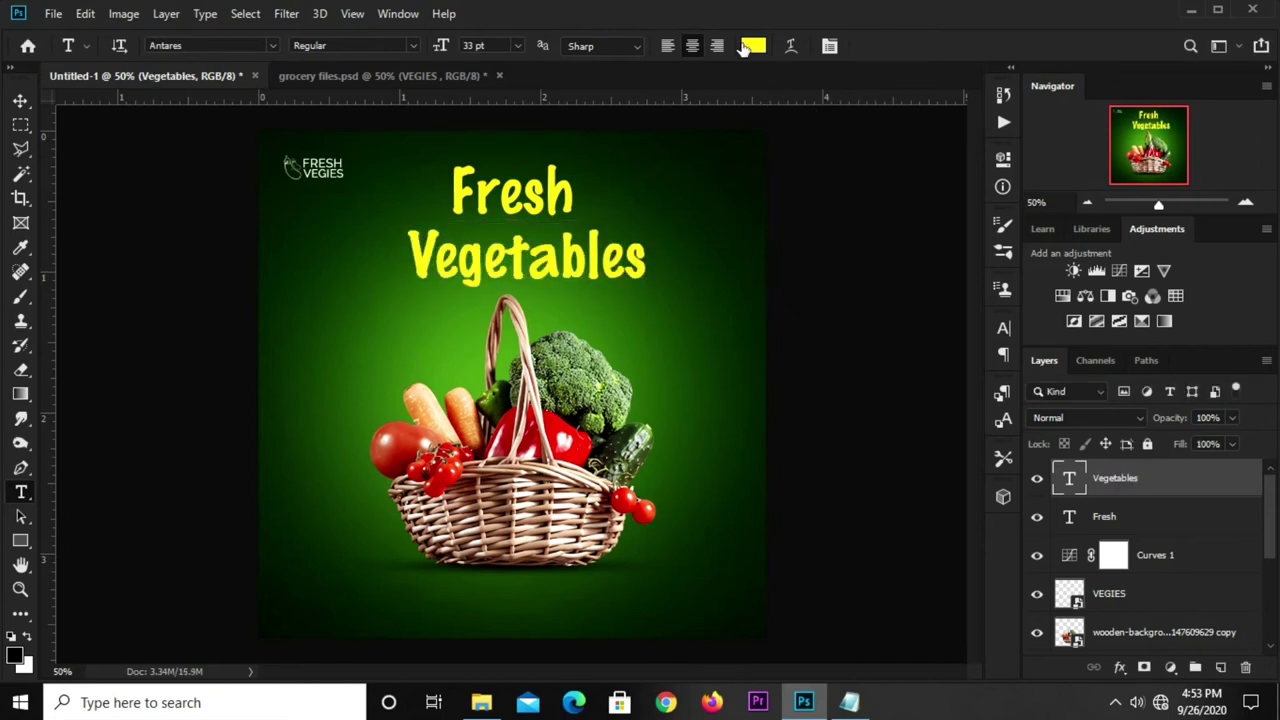
# Colour the Vegetables text white (ffffff)
pyautogui.click(748, 46)
pyautogui.write('ffffff')
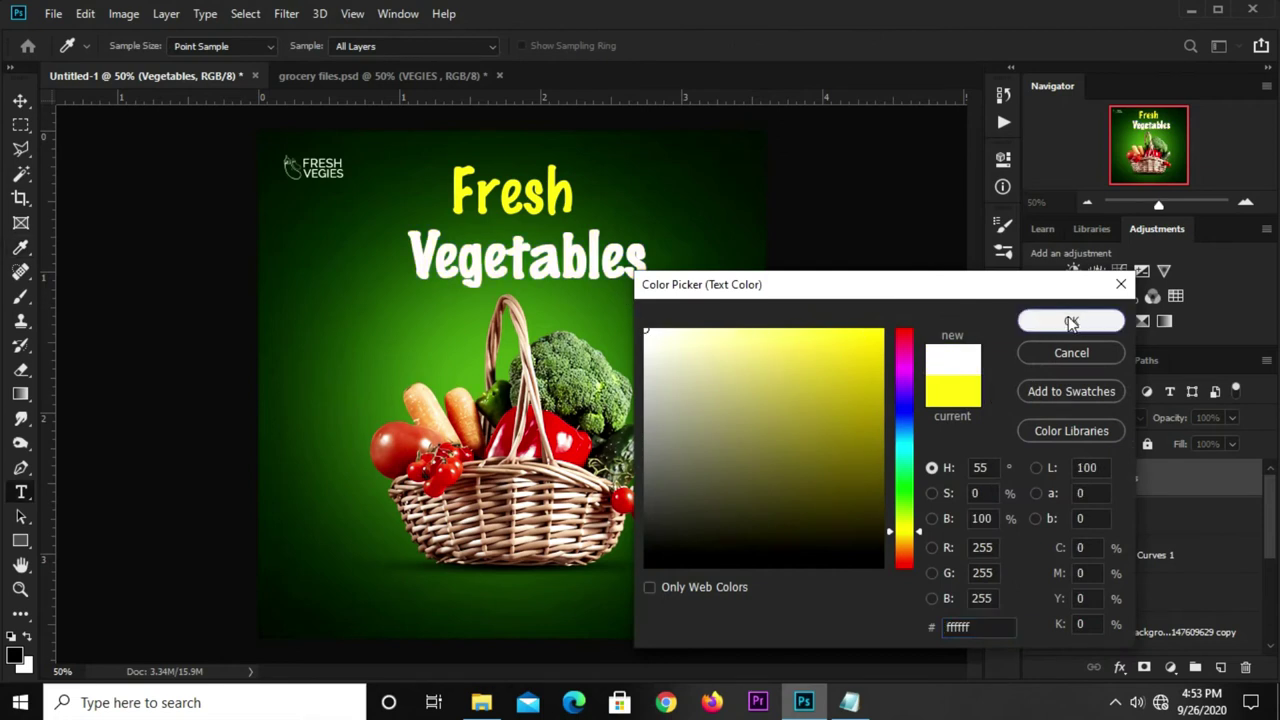
pyautogui.click(1071, 322)
pyautogui.press('v')
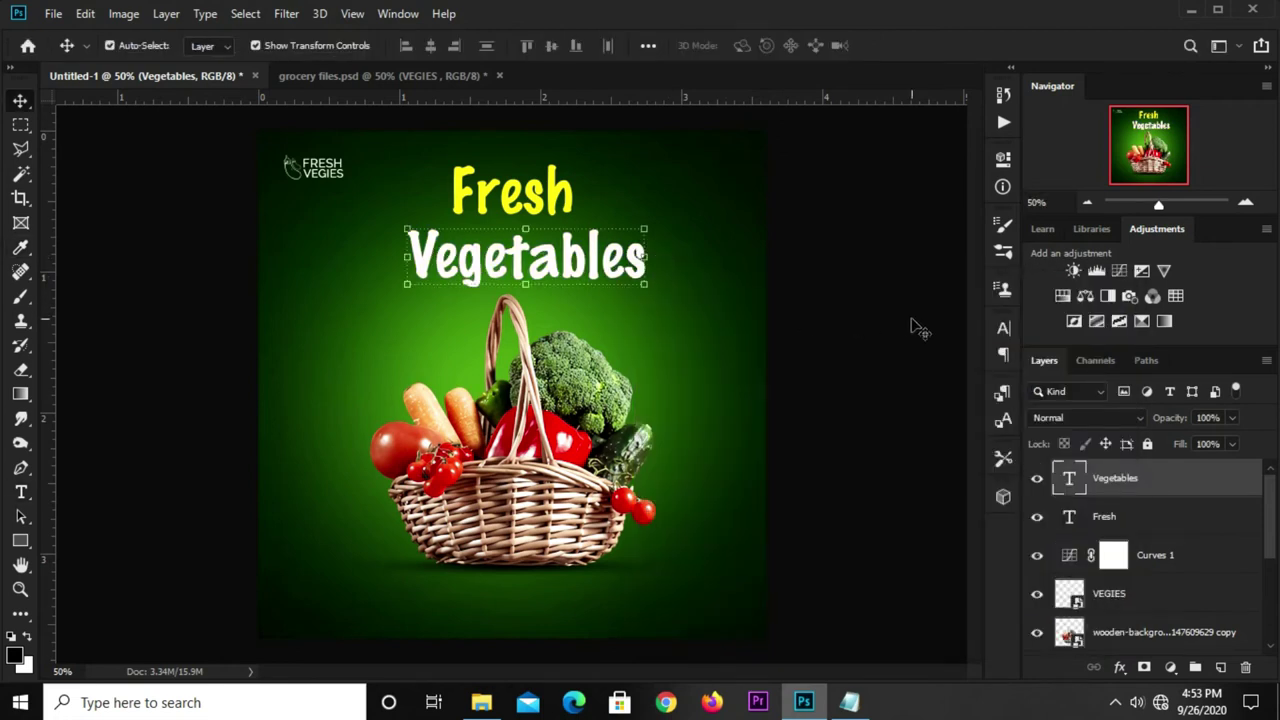
pyautogui.click(1002, 330)
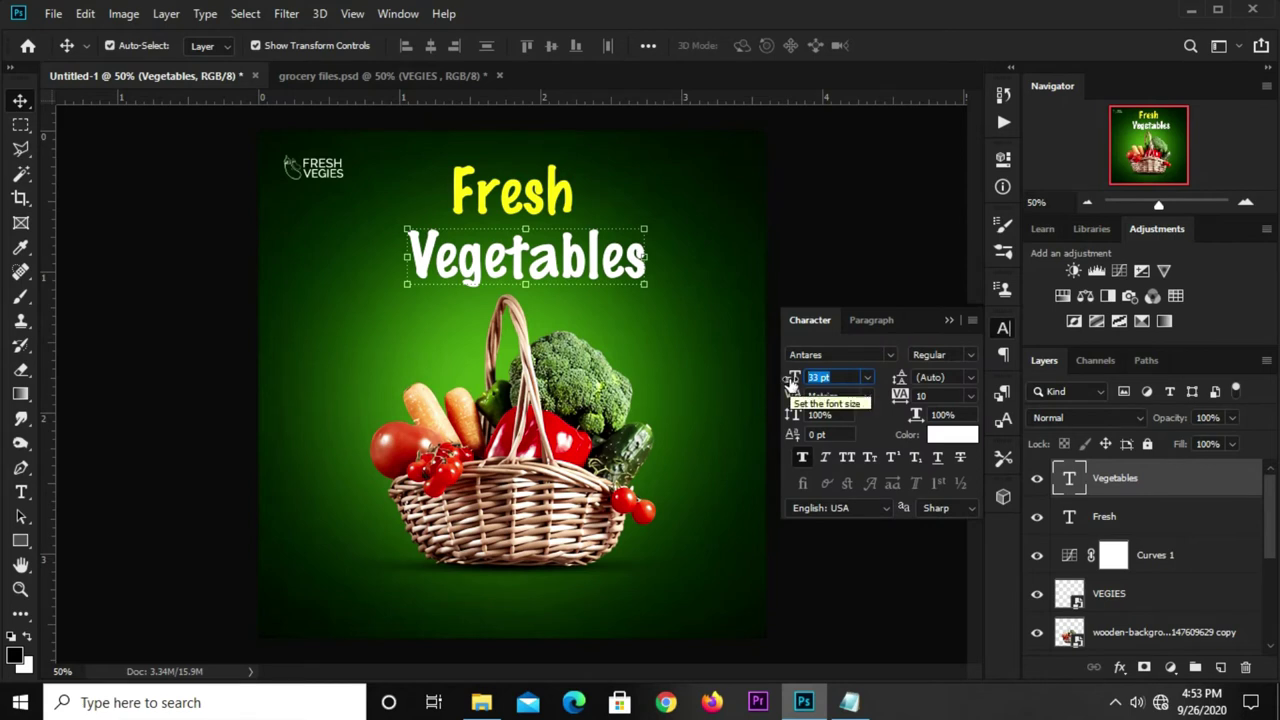
# Set the Vegetables text size to 37 pt
pyautogui.write('37')
pyautogui.press('Return')
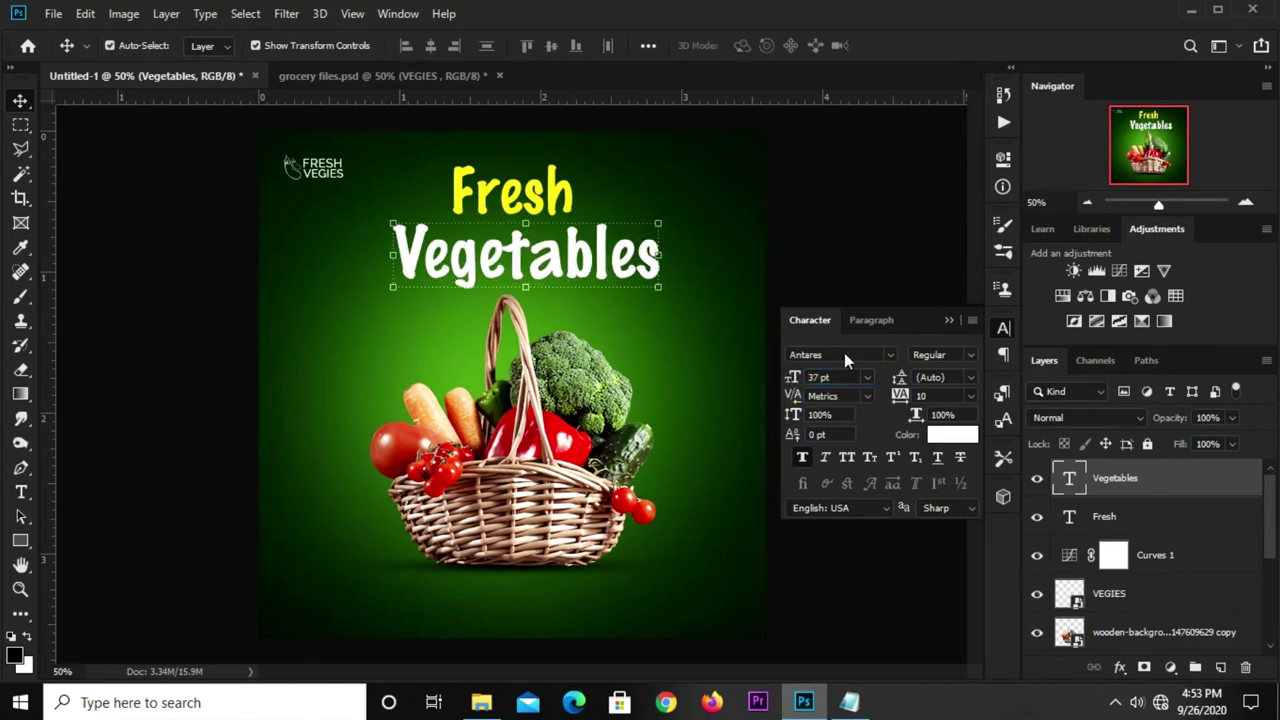
pyautogui.click(947, 322)
# Centre both Fresh and Vegetables horizontally on the canvas
pyautogui.click(540, 198)
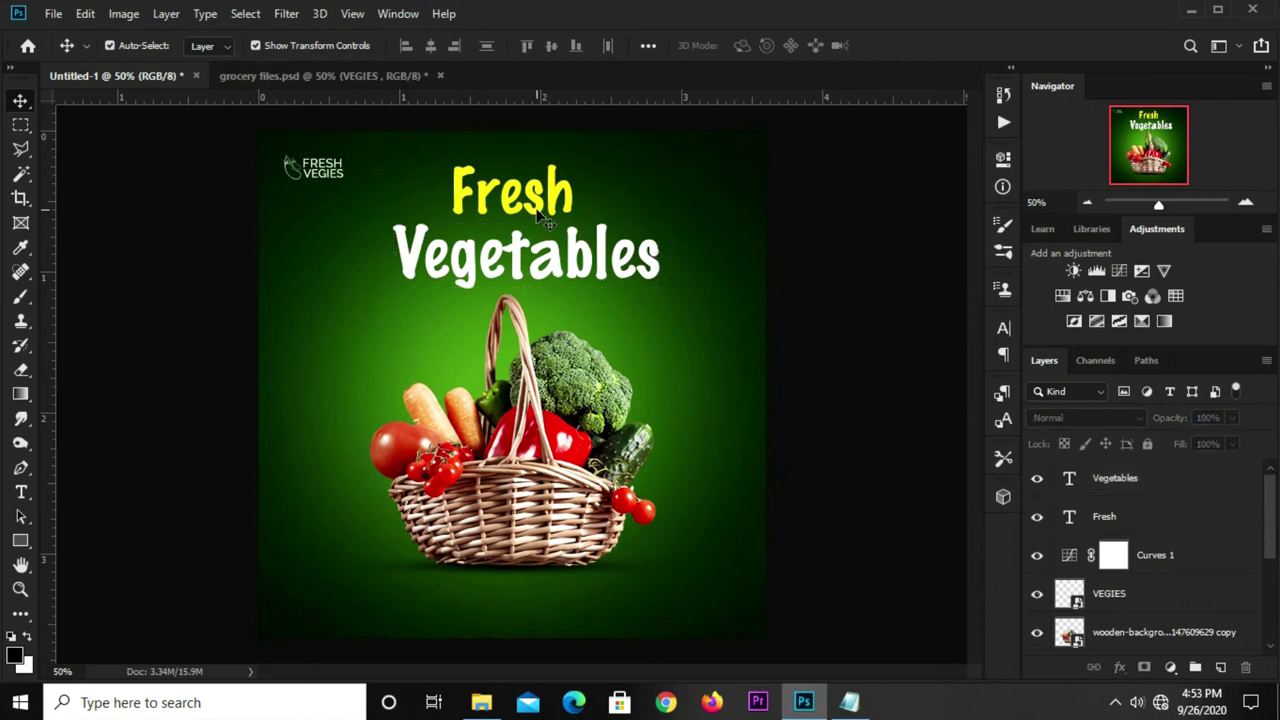
pyautogui.moveTo(537, 204); pyautogui.dragTo(550, 196)
pyautogui.hotkey('ctrl', 'a')
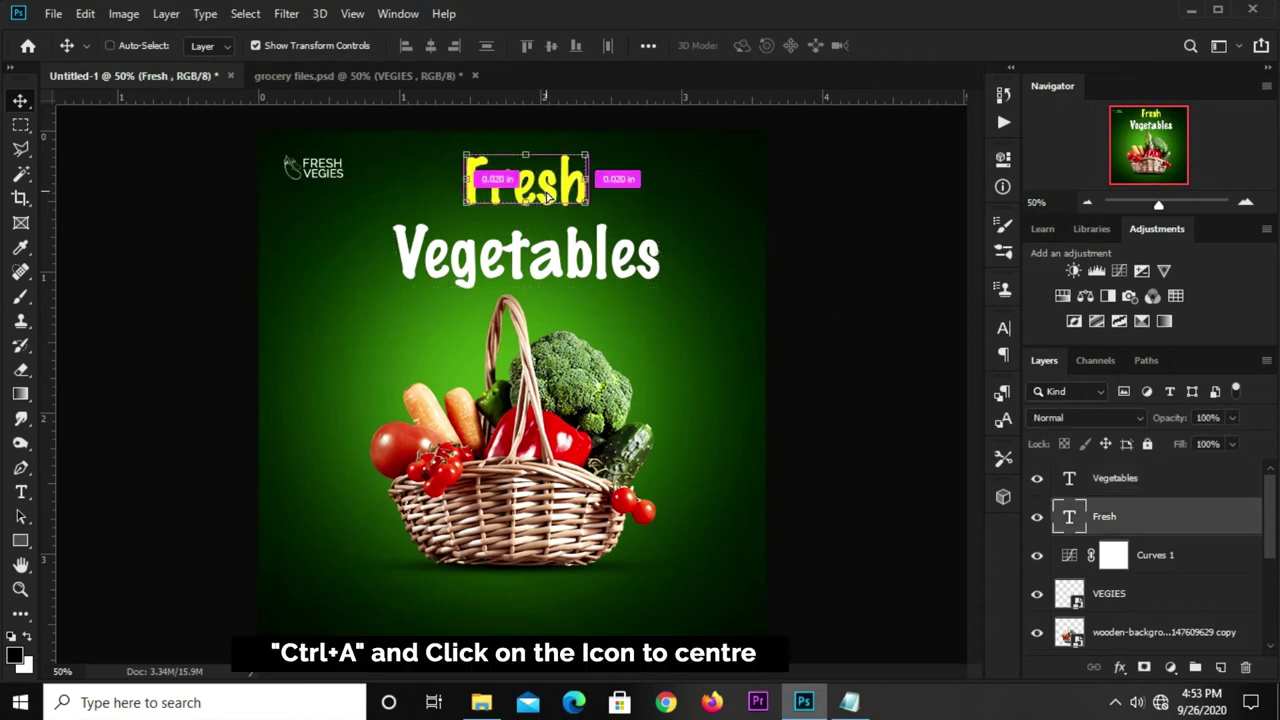
pyautogui.click(432, 45)
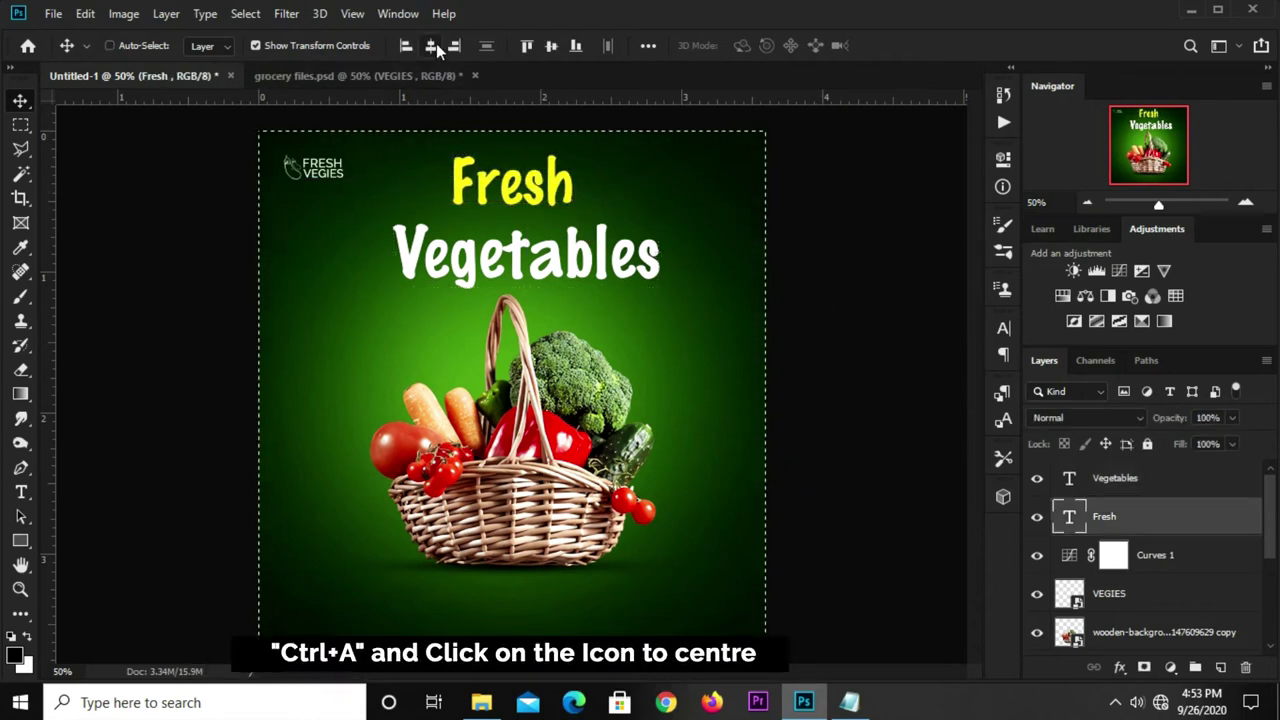
pyautogui.hotkey('ctrl', 'd')
pyautogui.keyDown('ctrl'); pyautogui.click(560, 268); pyautogui.keyUp('ctrl')
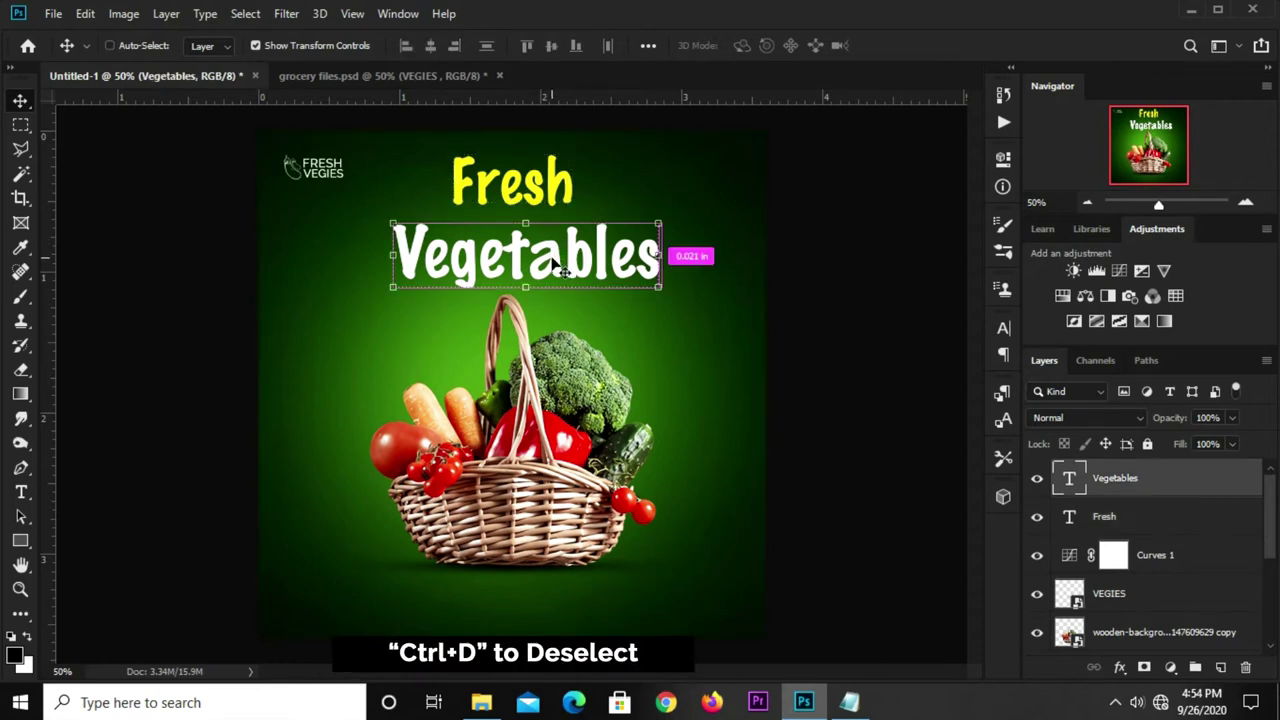
pyautogui.hotkey('ctrl', 'a')
pyautogui.click(432, 46)
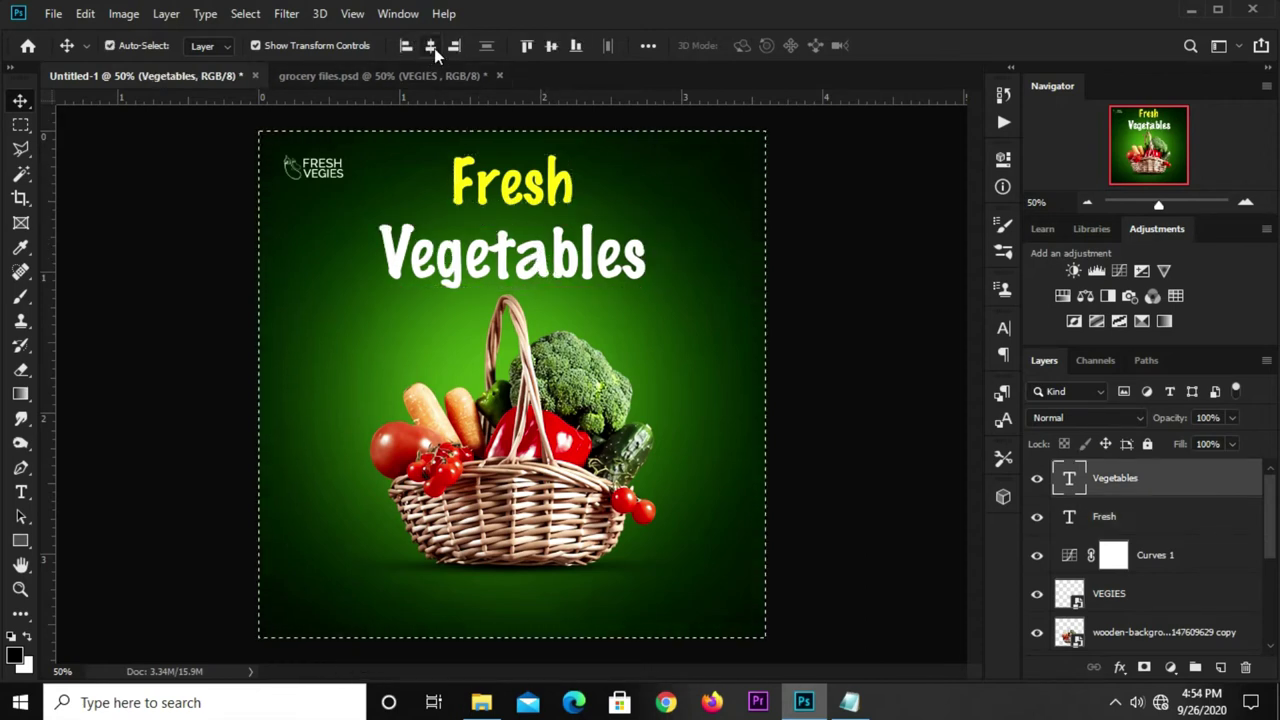
pyautogui.hotkey('ctrl', 'd')
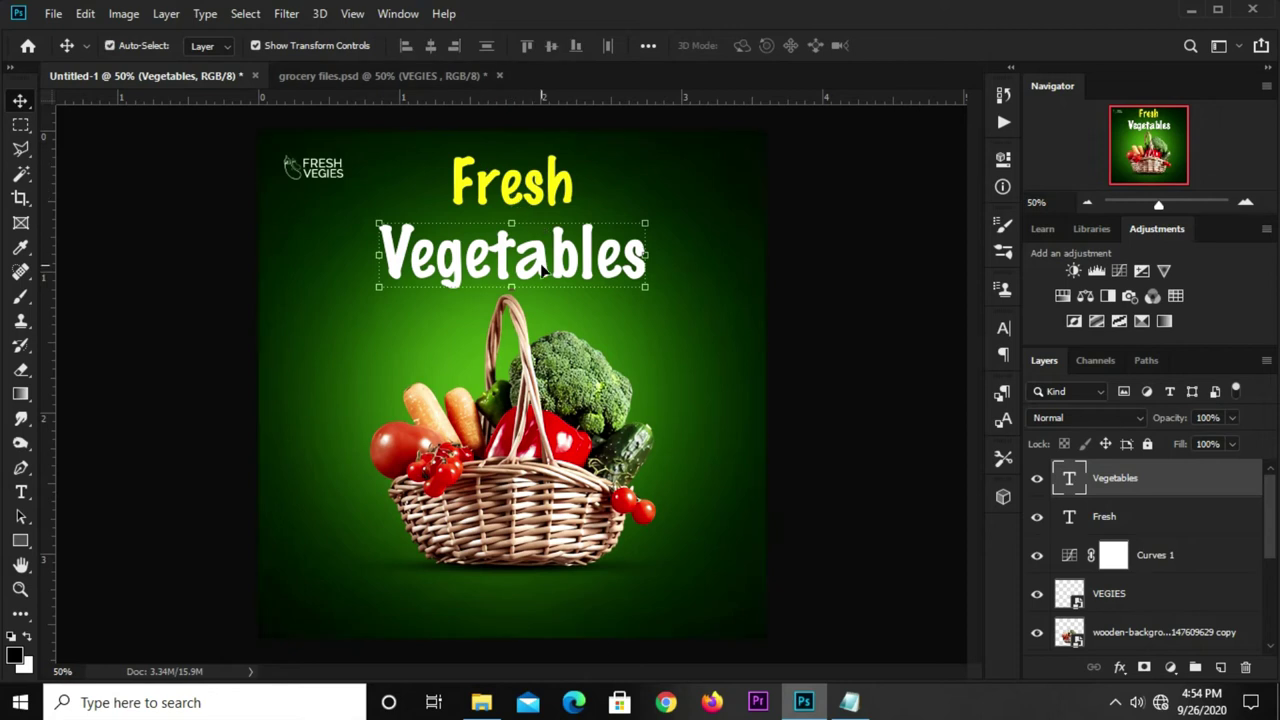
# Nudge Vegetables up and Fresh down so the lines sit snugly together
pyautogui.moveTo(543, 268); pyautogui.dragTo(543, 253)
pyautogui.click(819, 256)
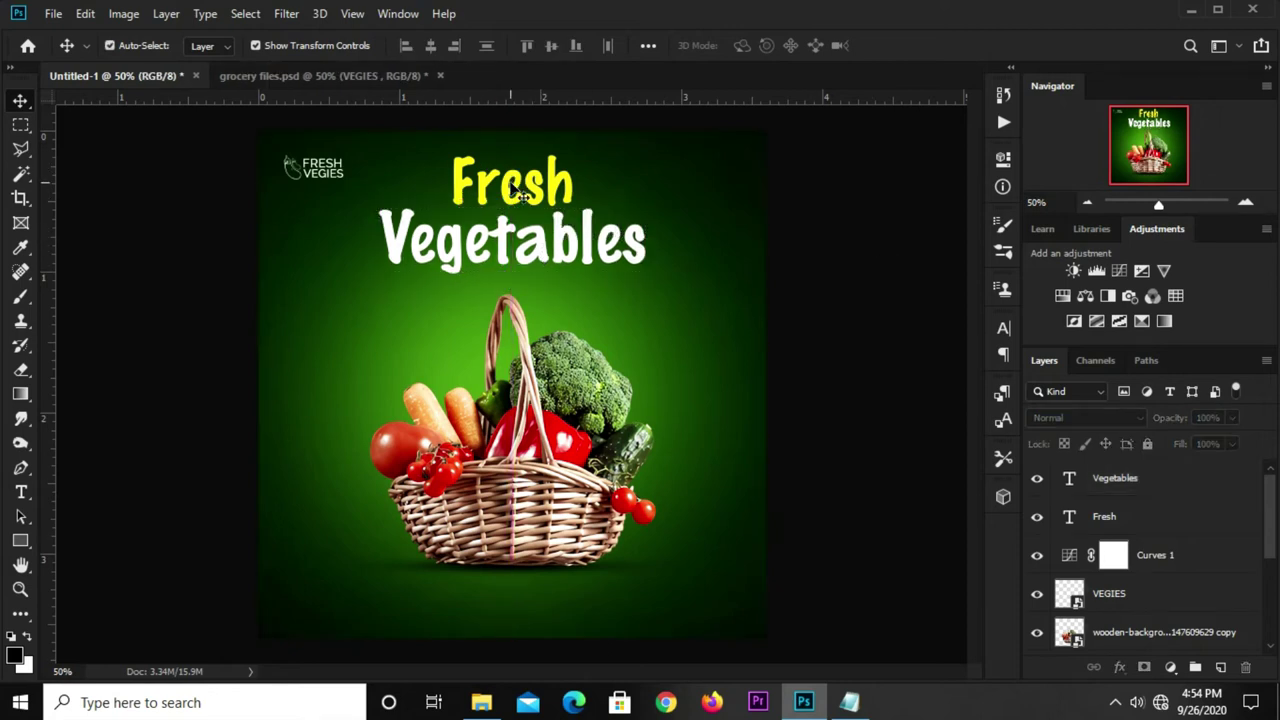
pyautogui.moveTo(519, 193); pyautogui.dragTo(509, 190)
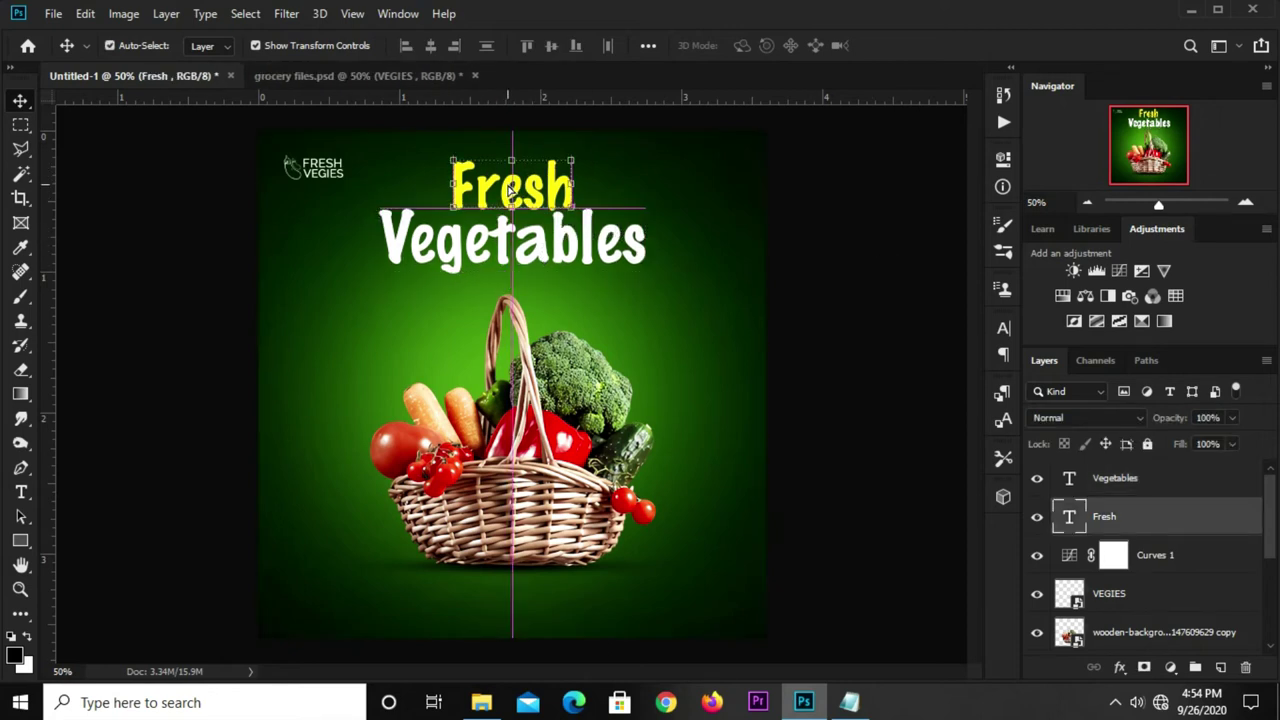
pyautogui.click(800, 265)
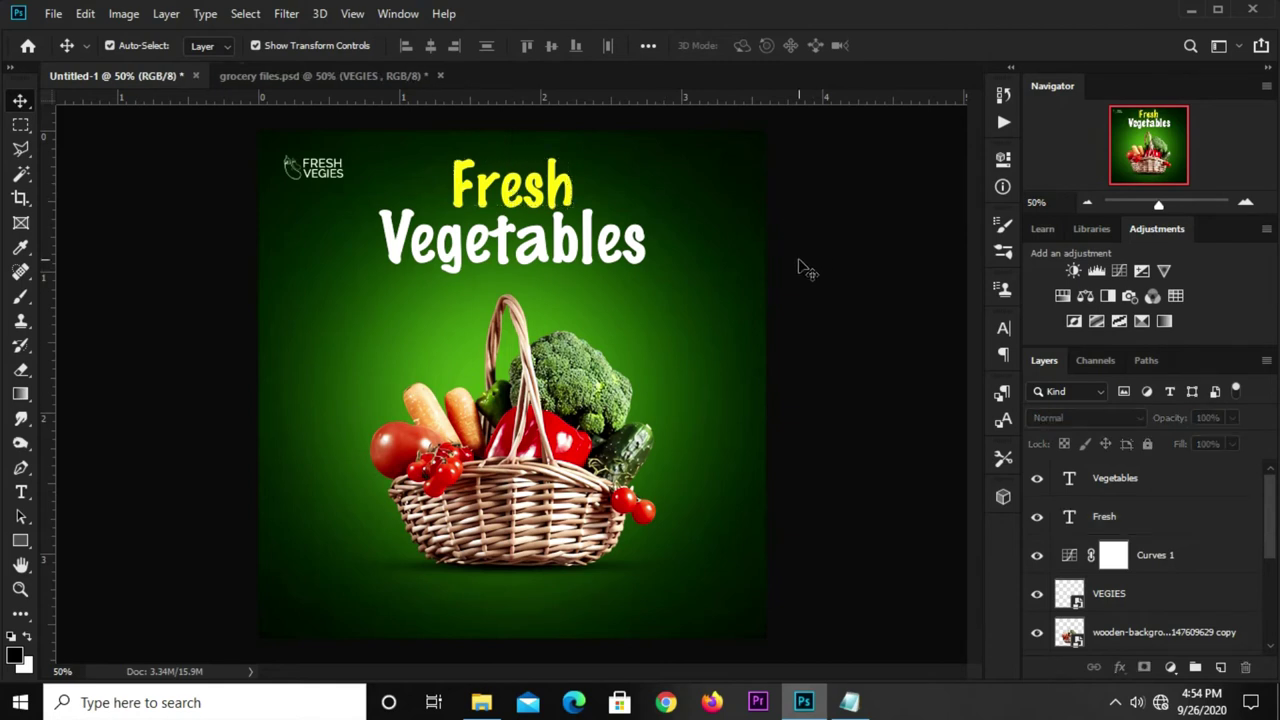
# Bring the curved arrow doodle from the grocery files and shrink it into the bottom-left
pyautogui.click(364, 80)
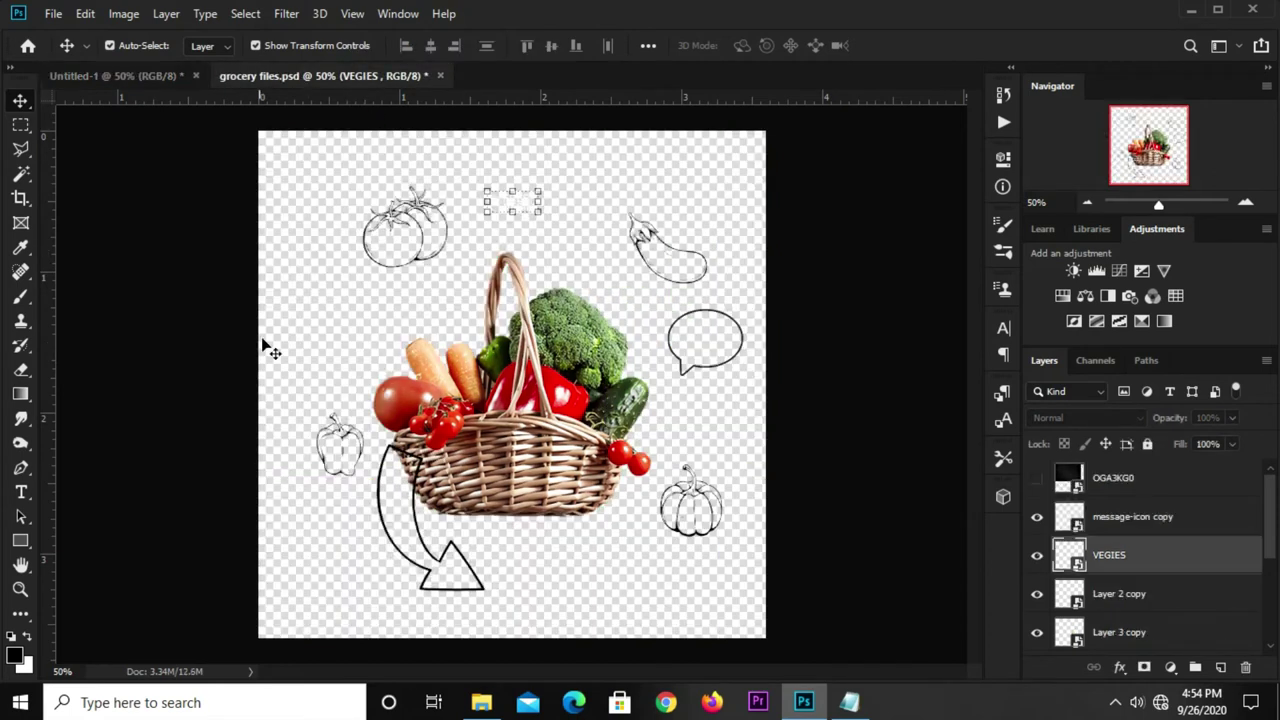
pyautogui.click(444, 562)
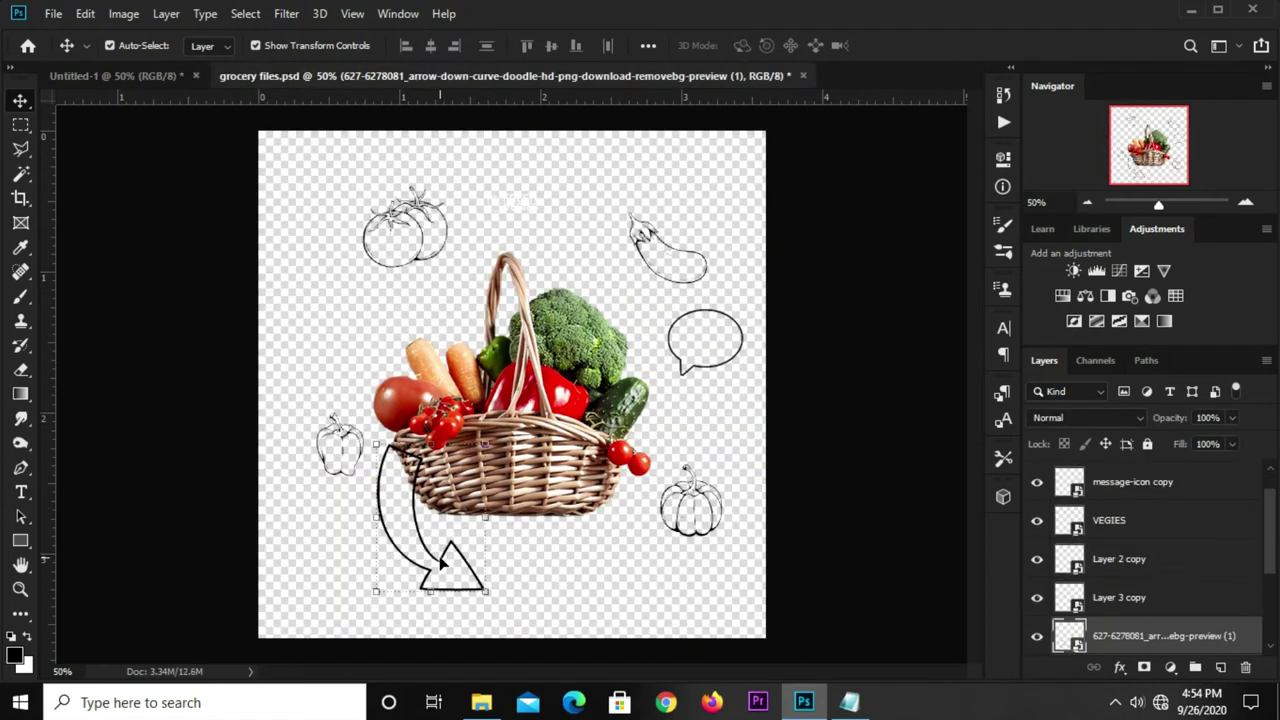
pyautogui.moveTo(165, 258); pyautogui.dragTo(185, 477)
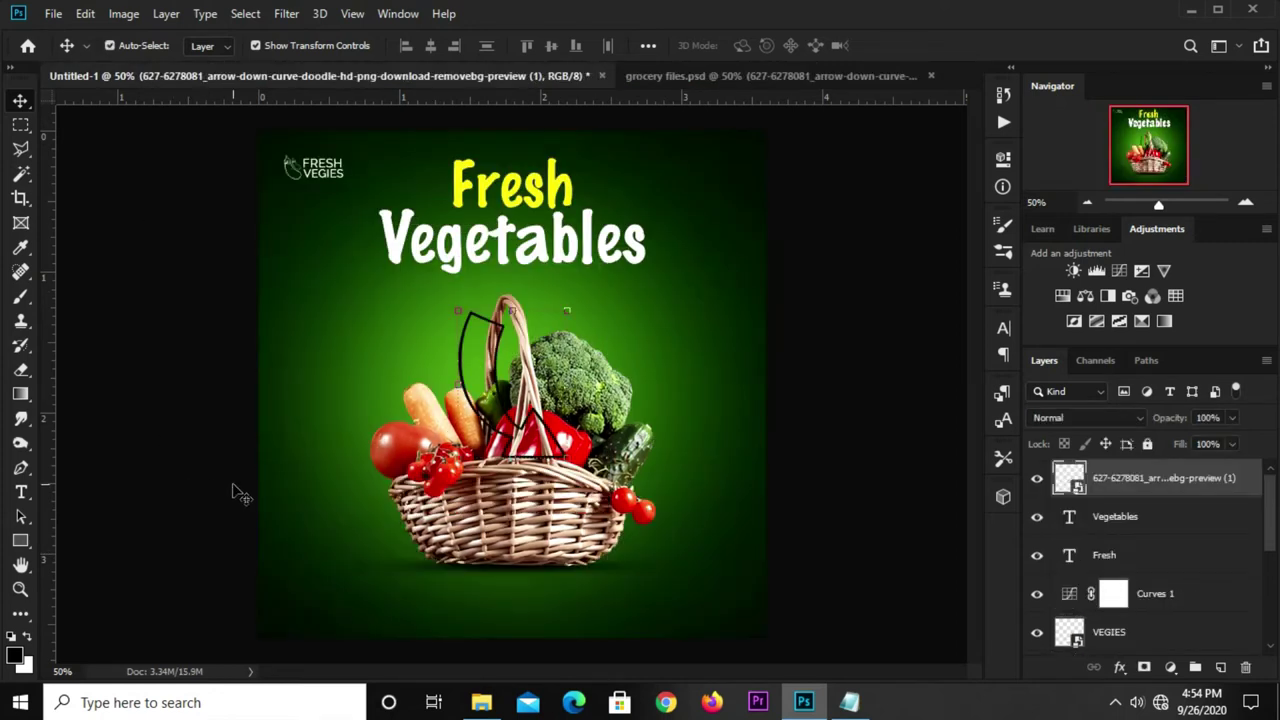
pyautogui.hotkey('ctrl', 't')
pyautogui.moveTo(570, 305)
pyautogui.mouseDown()
pyautogui.moveTo(508, 400)
pyautogui.moveTo(337, 559)
pyautogui.mouseUp()
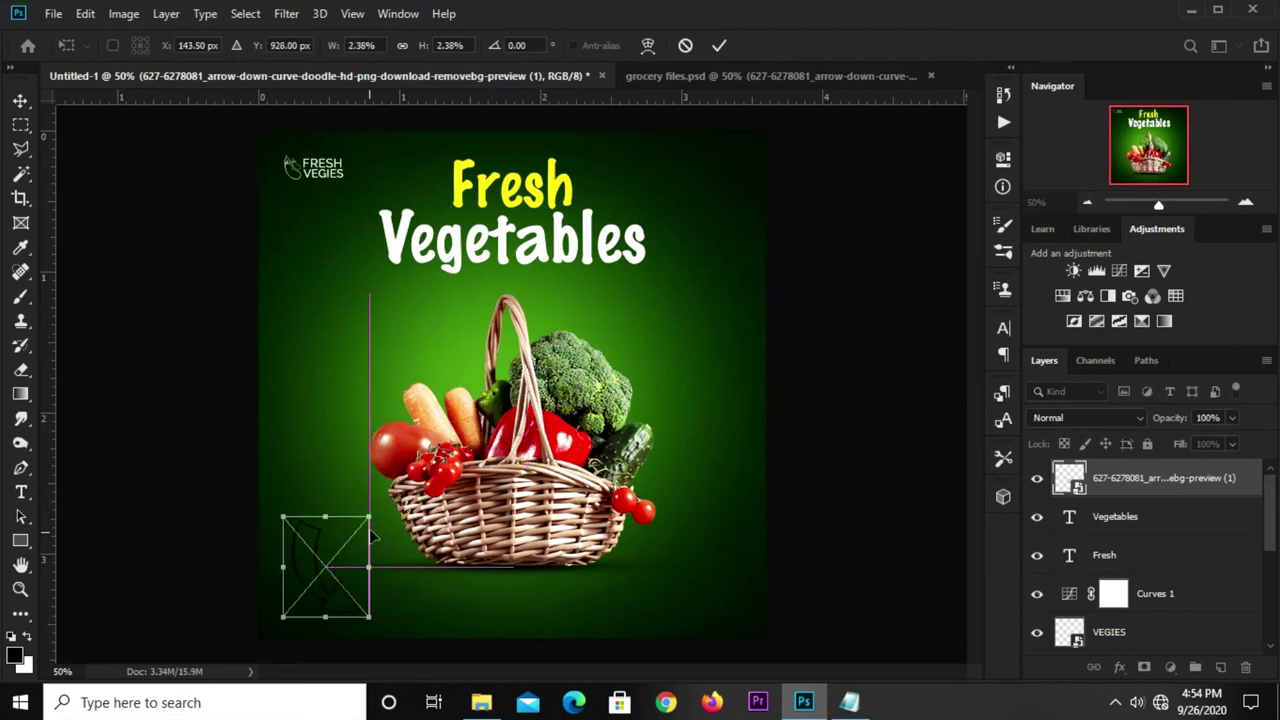
pyautogui.moveTo(372, 515); pyautogui.dragTo(337, 579)
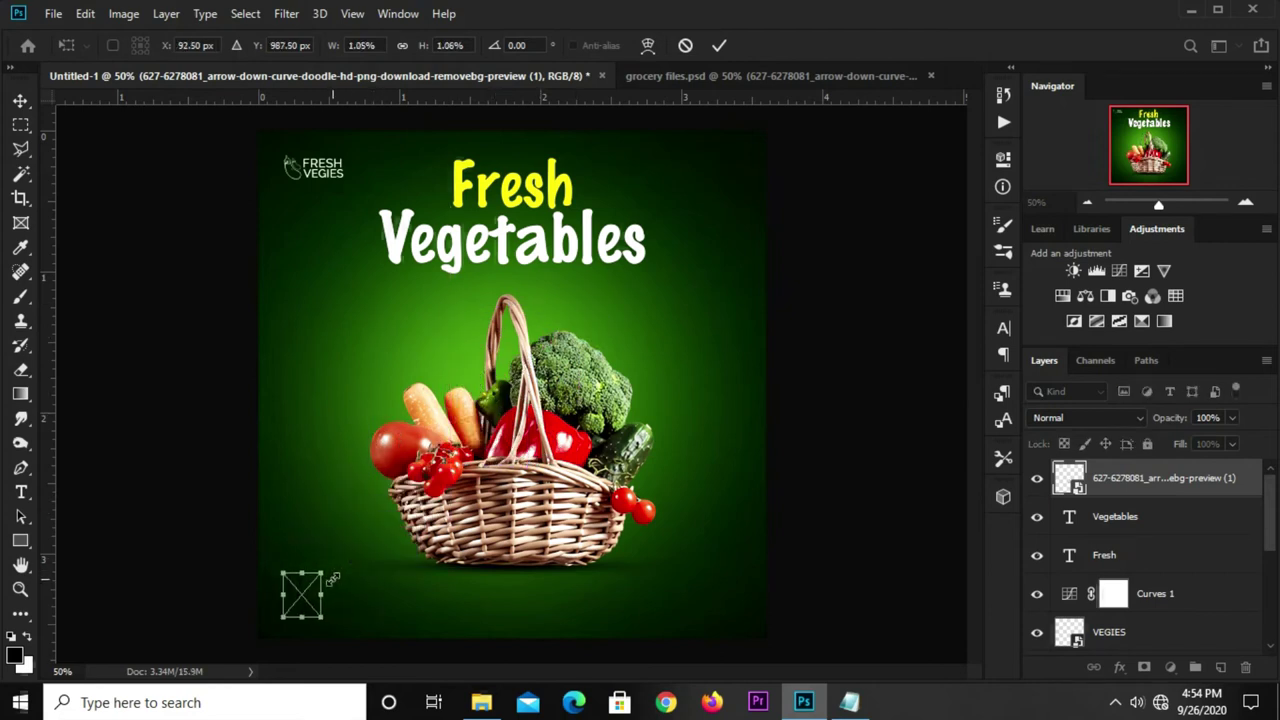
pyautogui.press('Return')
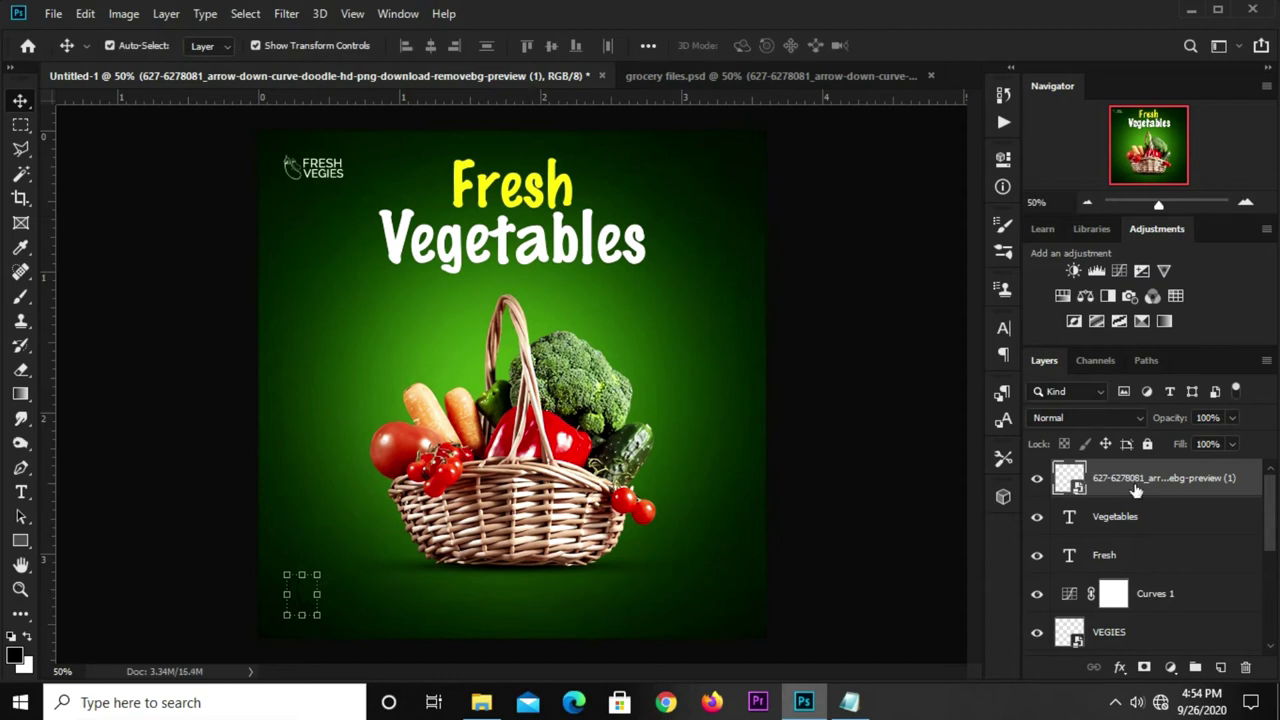
# Give the arrow a white Color Overlay effect
pyautogui.click(1120, 667)
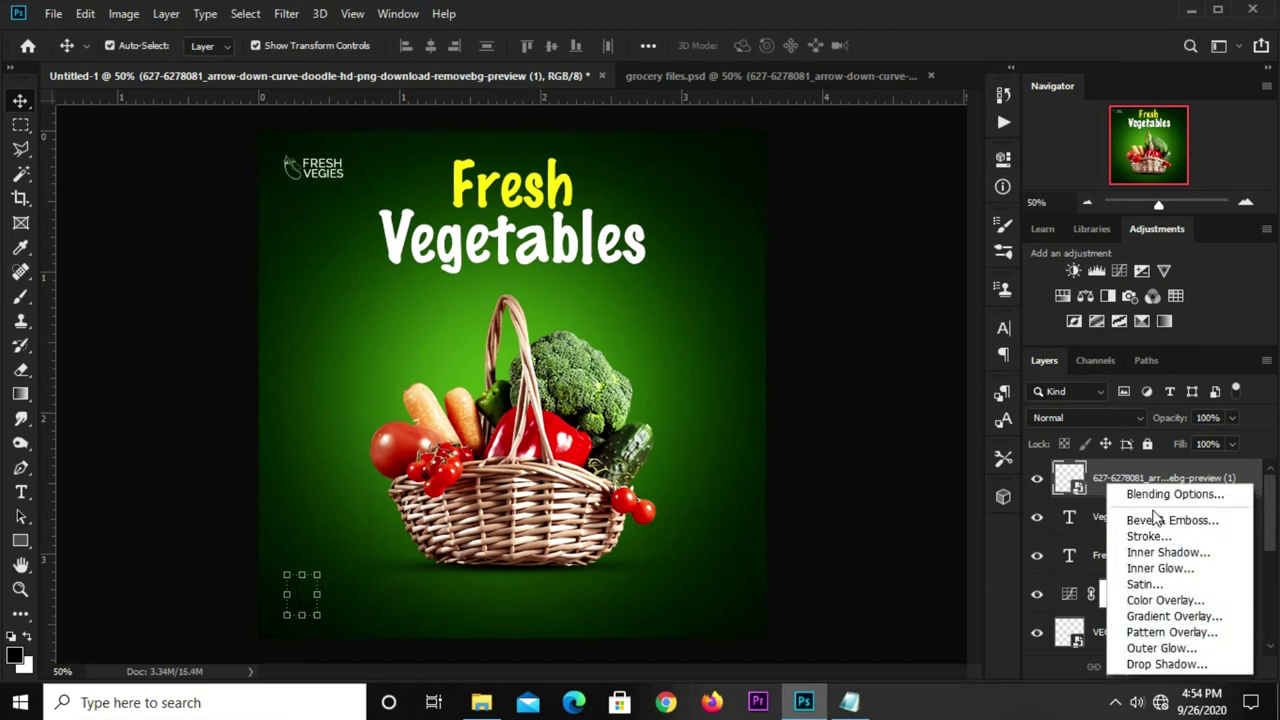
pyautogui.click(1153, 598)
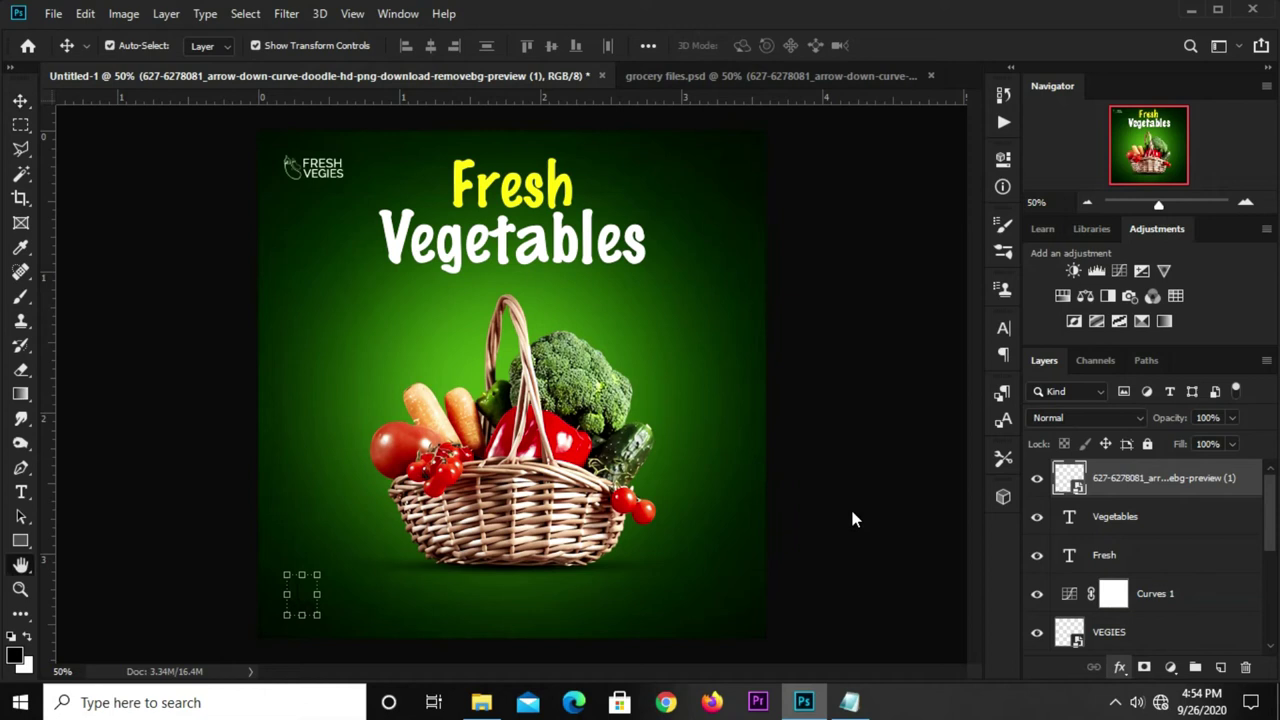
pyautogui.click(771, 297)
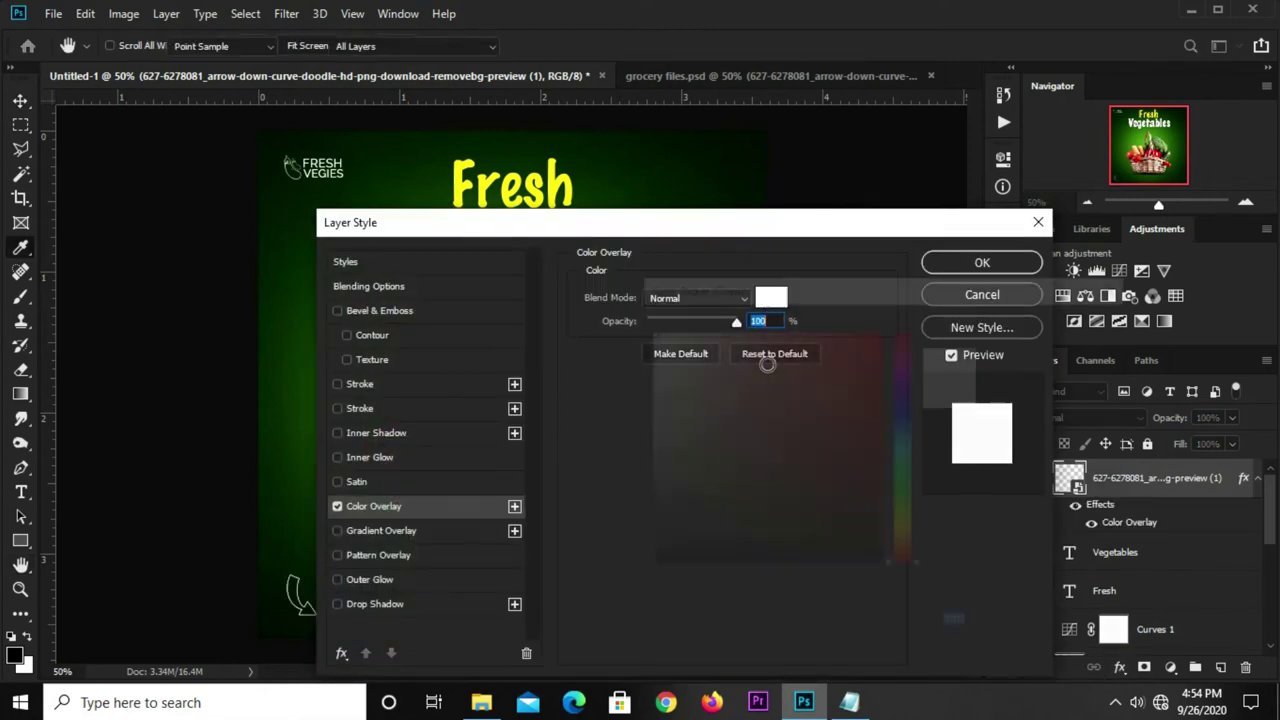
pyautogui.click(935, 266)
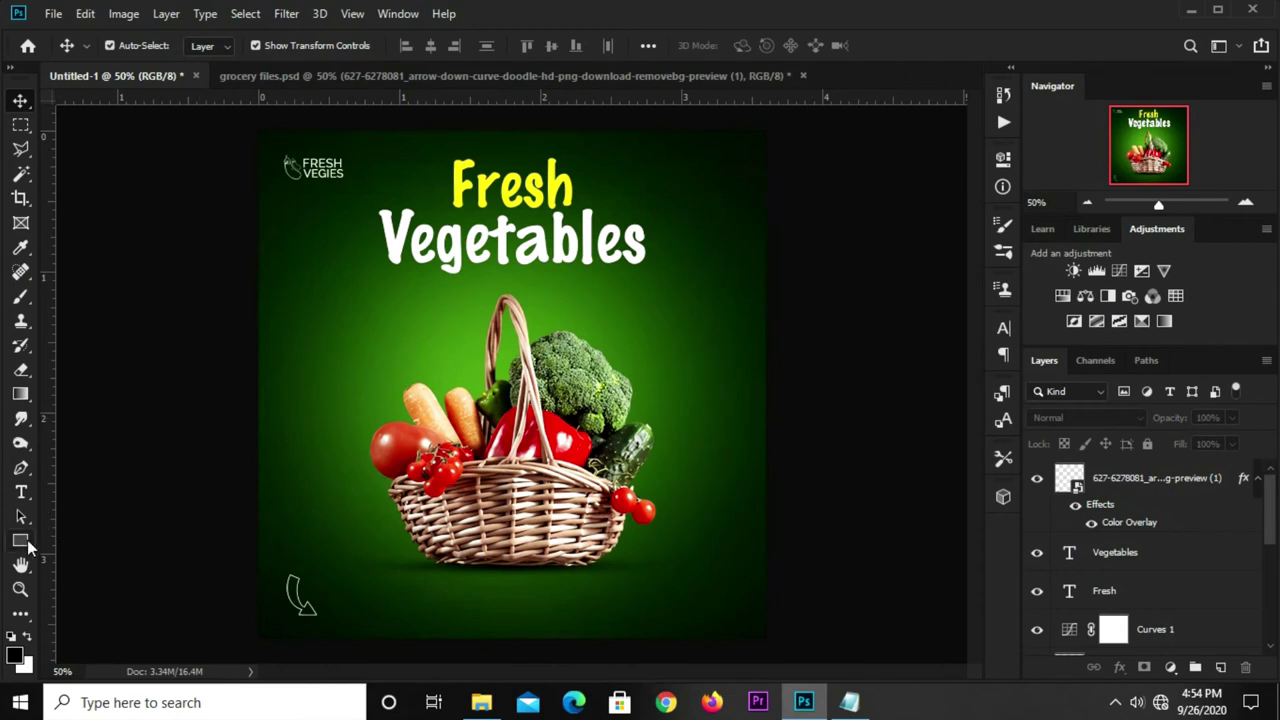
pyautogui.moveTo(27, 540); pyautogui.dragTo(76, 543)
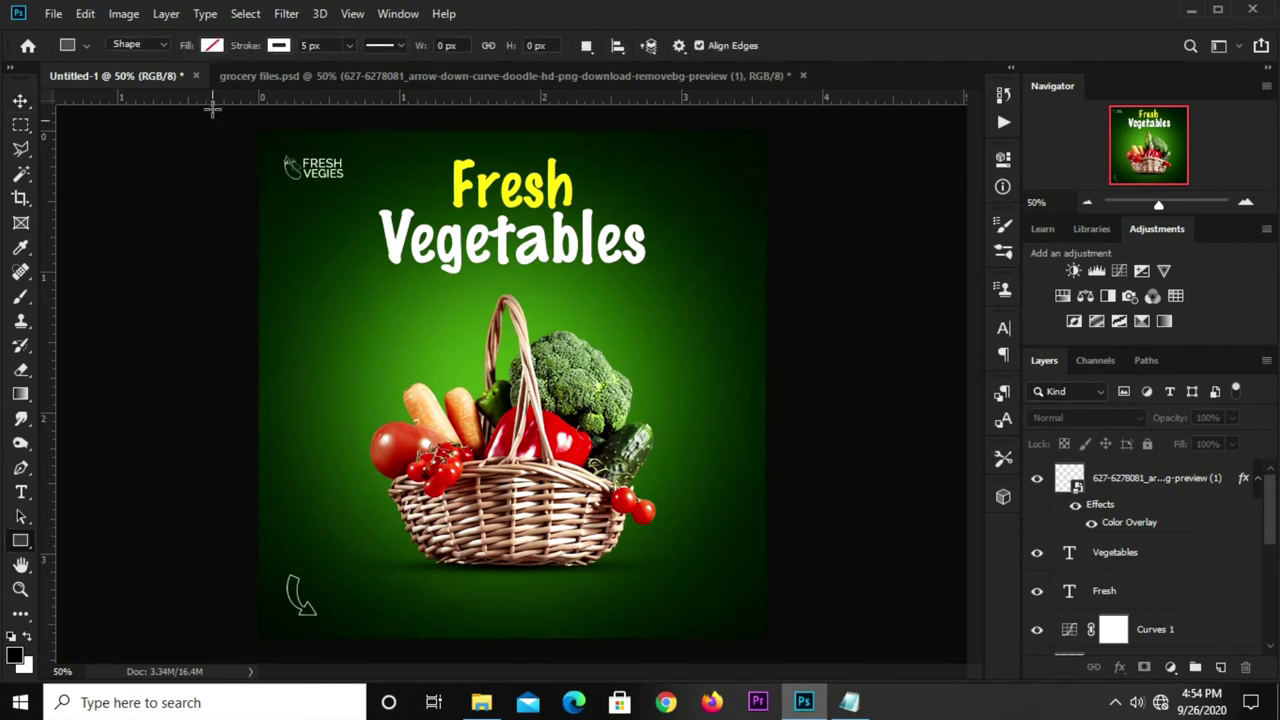
# Draw a rectangle beside the arrow filled with yellow sampled from Fresh
pyautogui.click(212, 46)
pyautogui.click(299, 83)
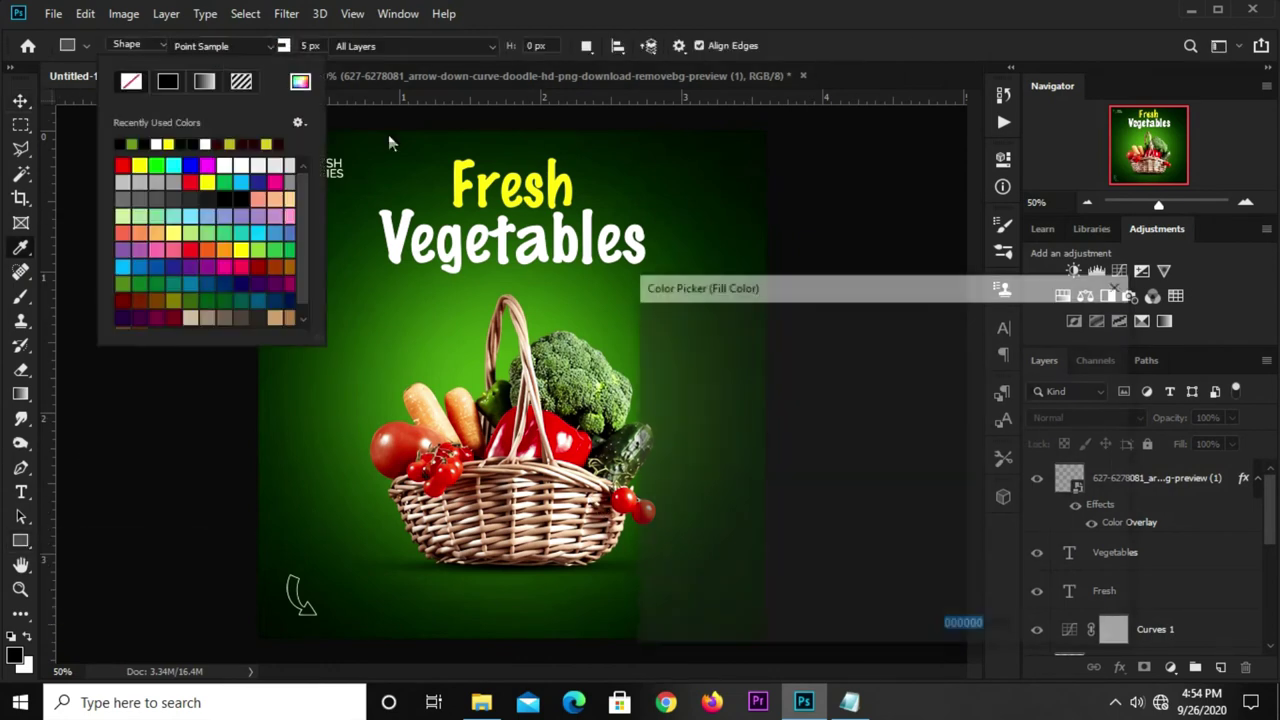
pyautogui.click(465, 168)
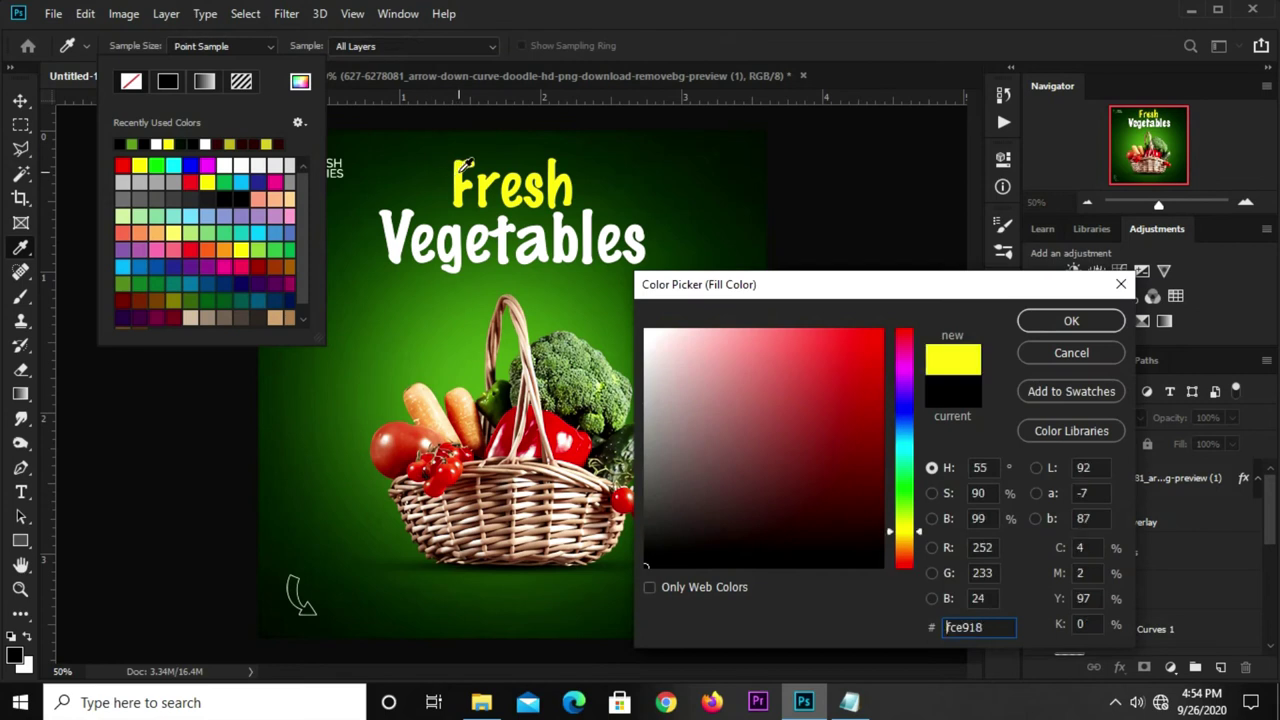
pyautogui.click(1031, 330)
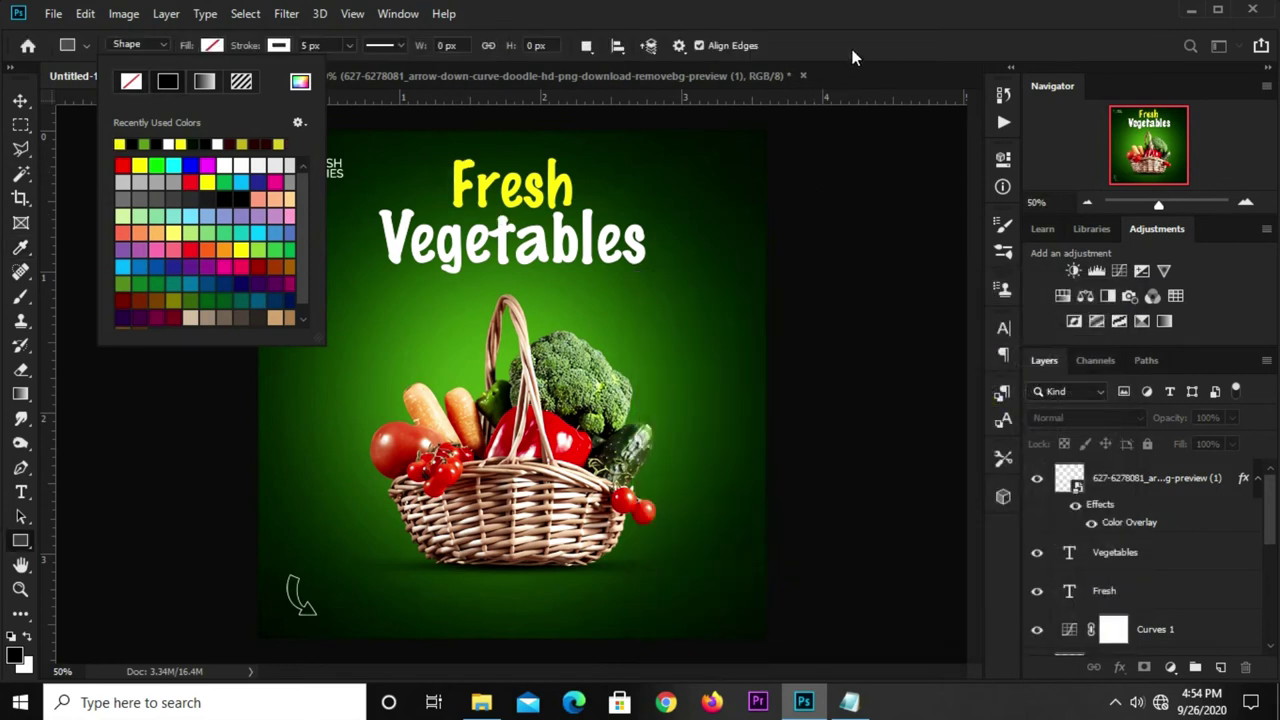
pyautogui.moveTo(325, 594); pyautogui.dragTo(414, 617)
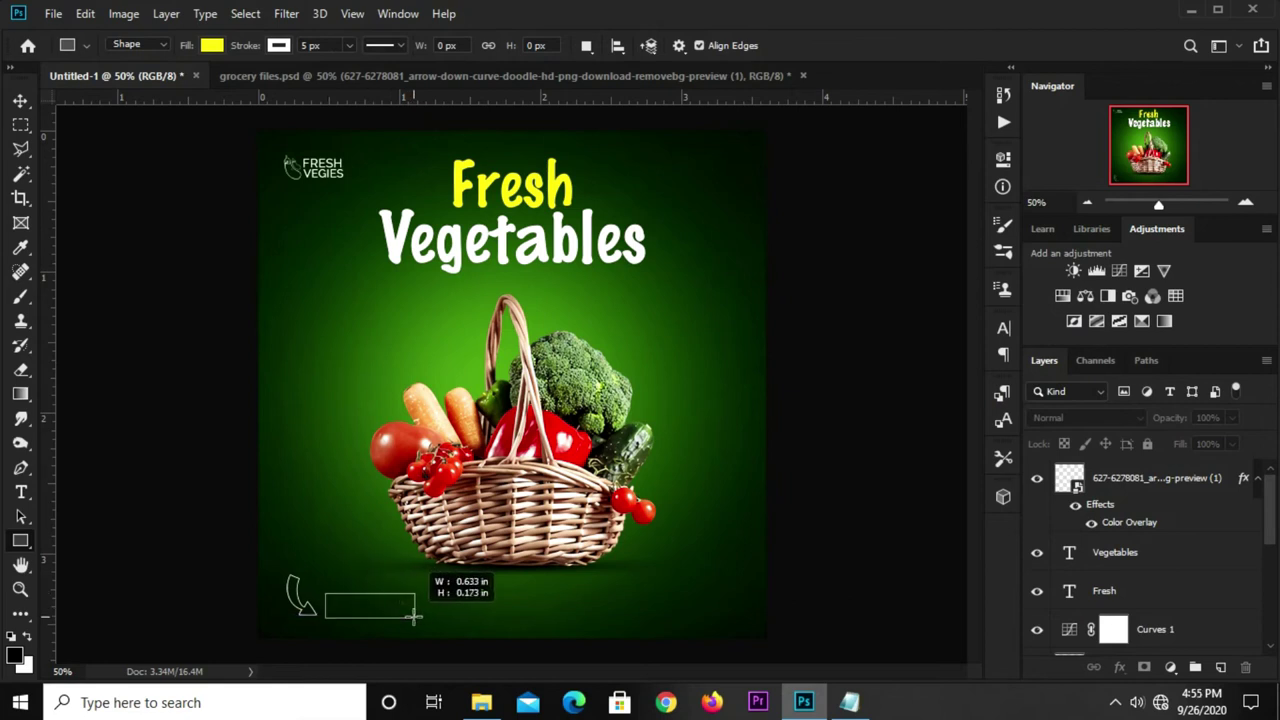
pyautogui.moveTo(414, 617); pyautogui.dragTo(413, 620)
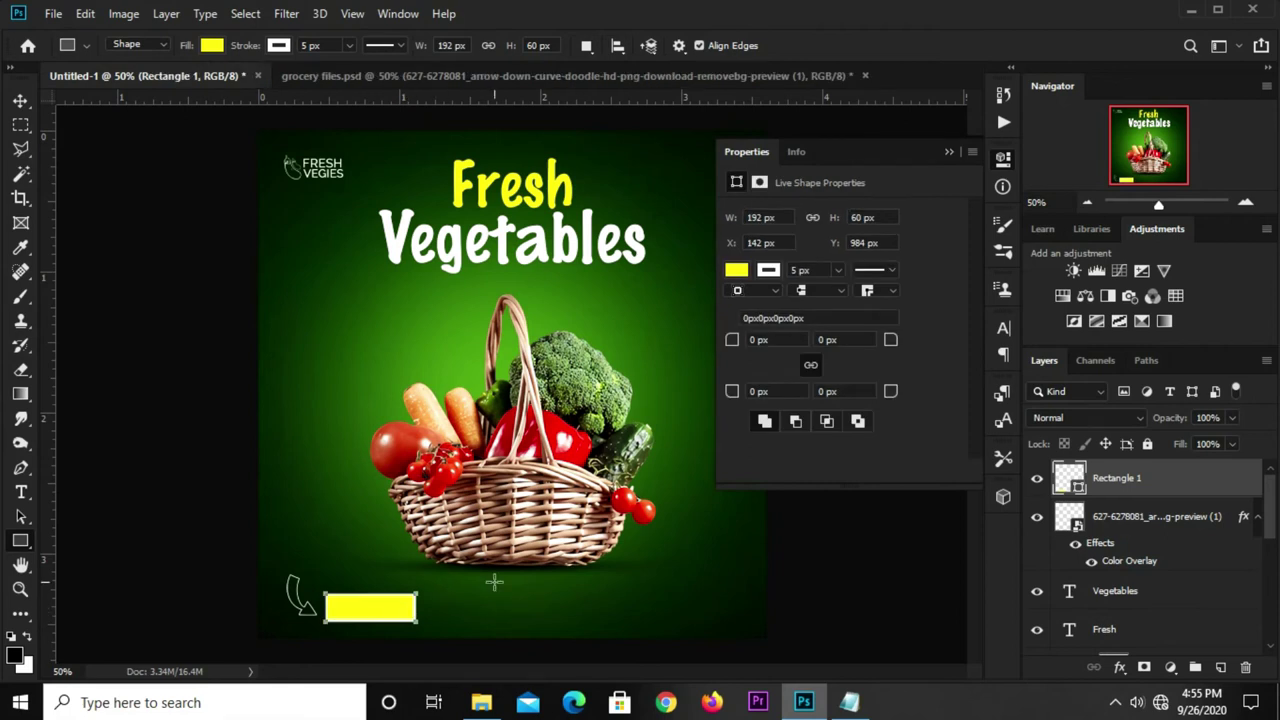
# Remove the bar's stroke, round its corners to 30 px, and widen it
pyautogui.click(770, 271)
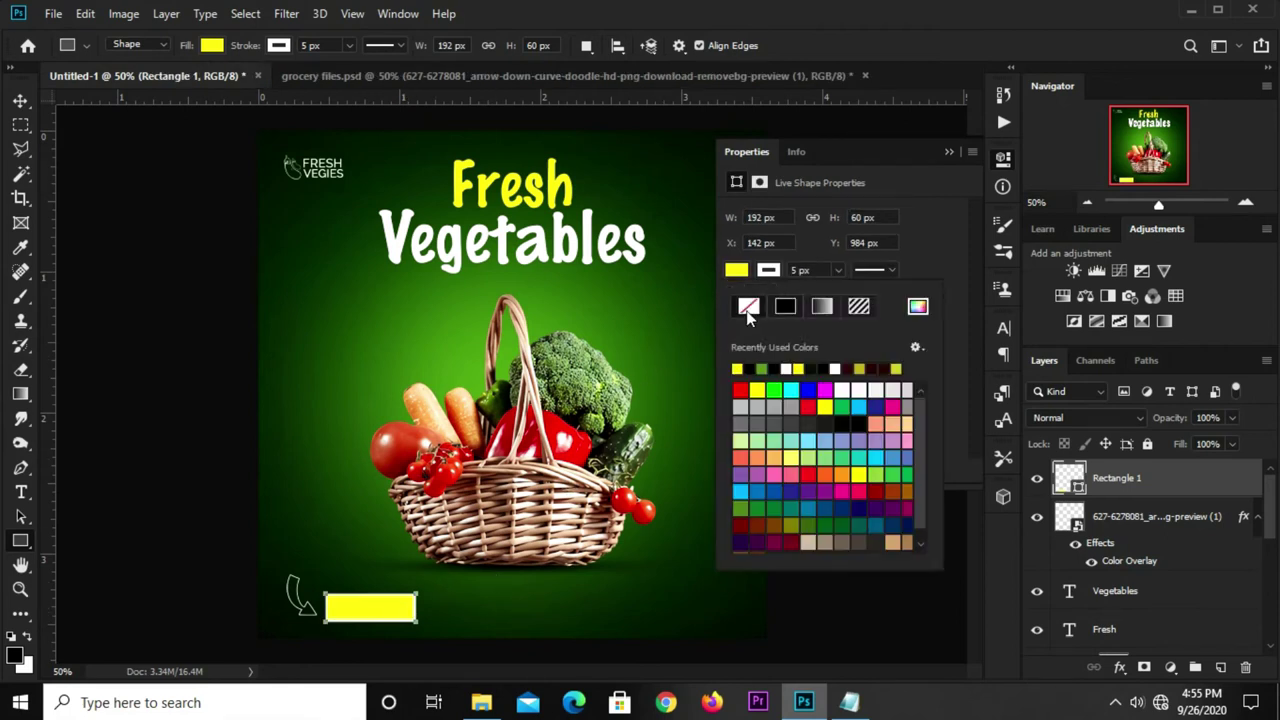
pyautogui.click(927, 242)
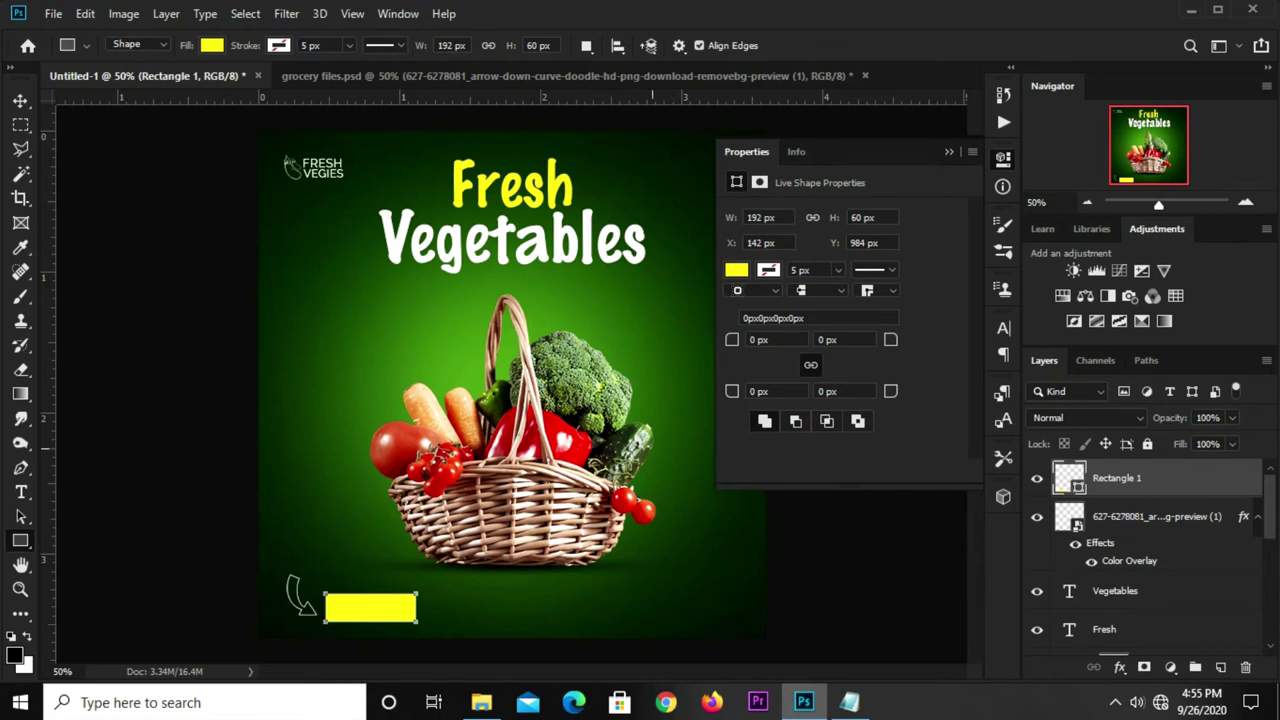
pyautogui.press('v')
pyautogui.click(829, 339)
pyautogui.write('30')
pyautogui.press('Return')
pyautogui.moveTo(419, 607); pyautogui.dragTo(437, 607)
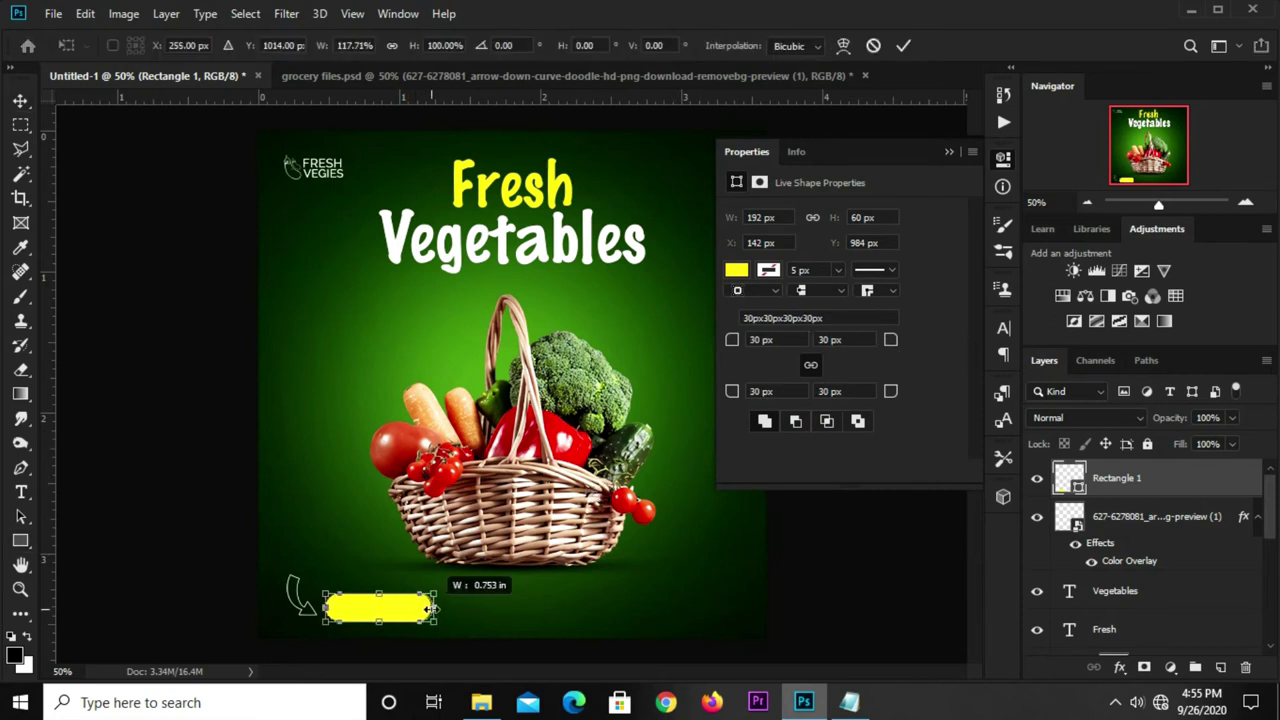
pyautogui.press('Return')
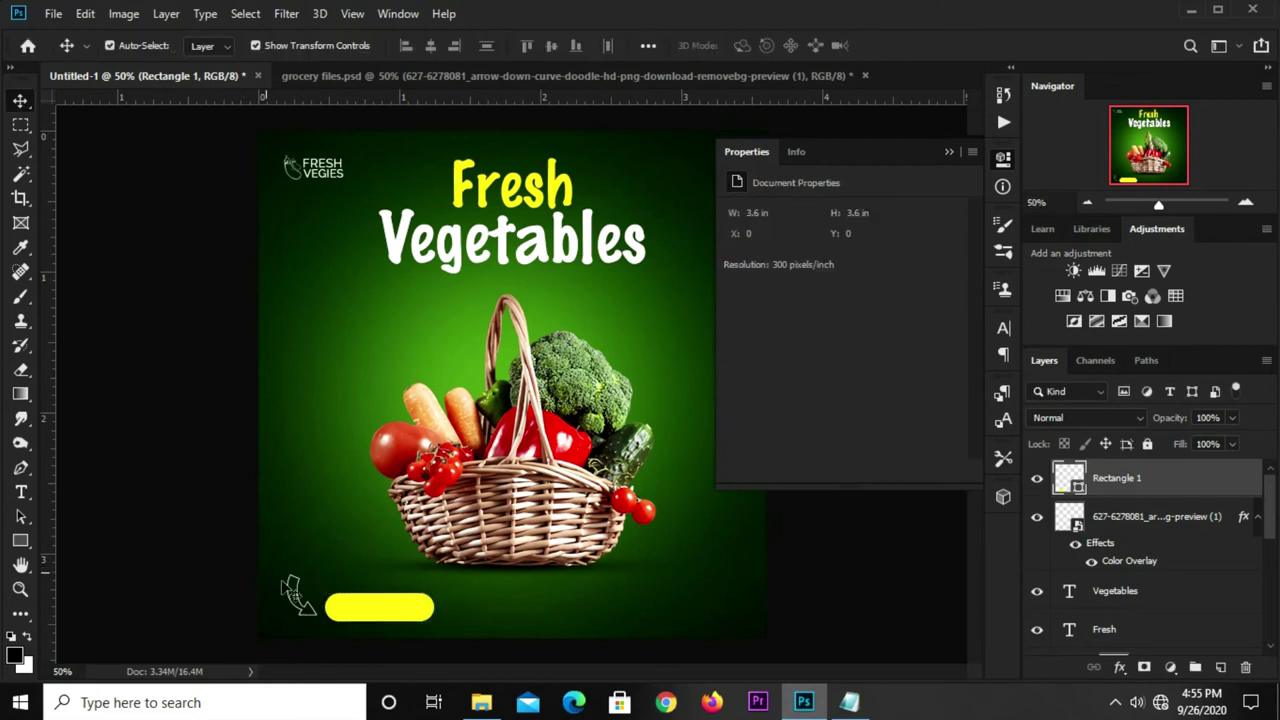
# Reselect the arrow doodle layer and reapply Free Transform without changes
pyautogui.click(250, 617)
pyautogui.click(298, 590)
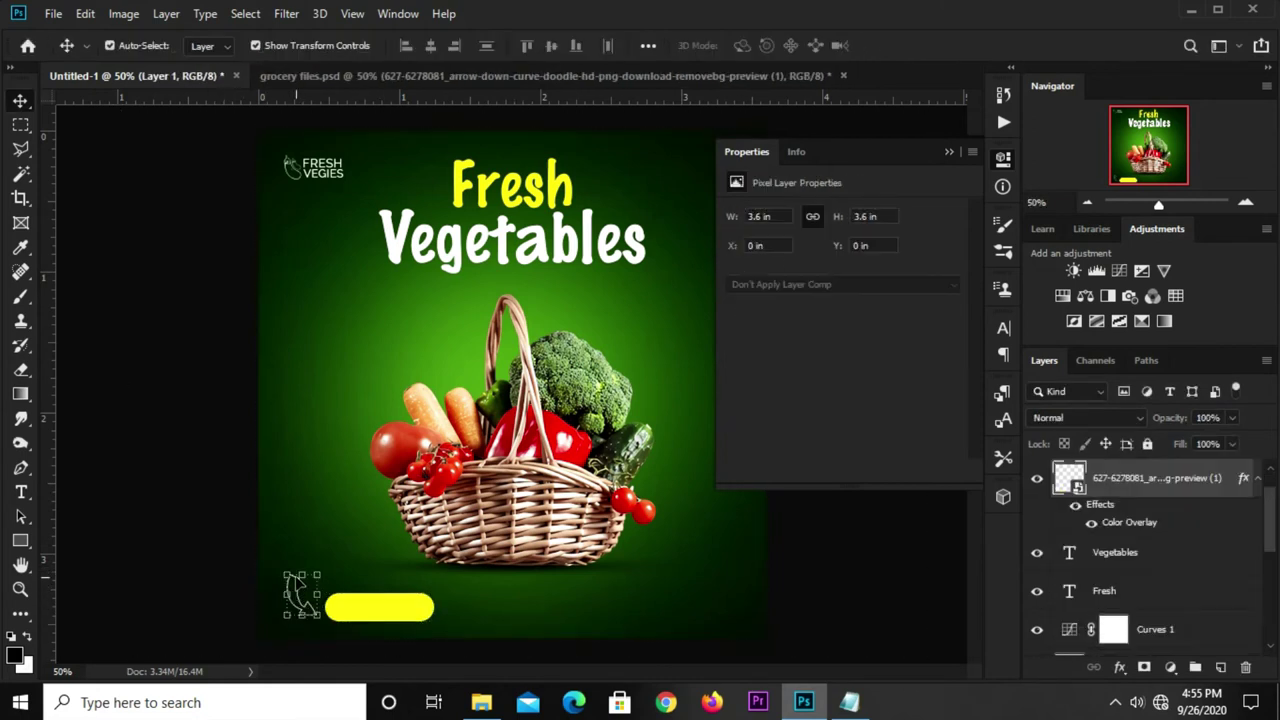
pyautogui.hotkey('ctrl', 't')
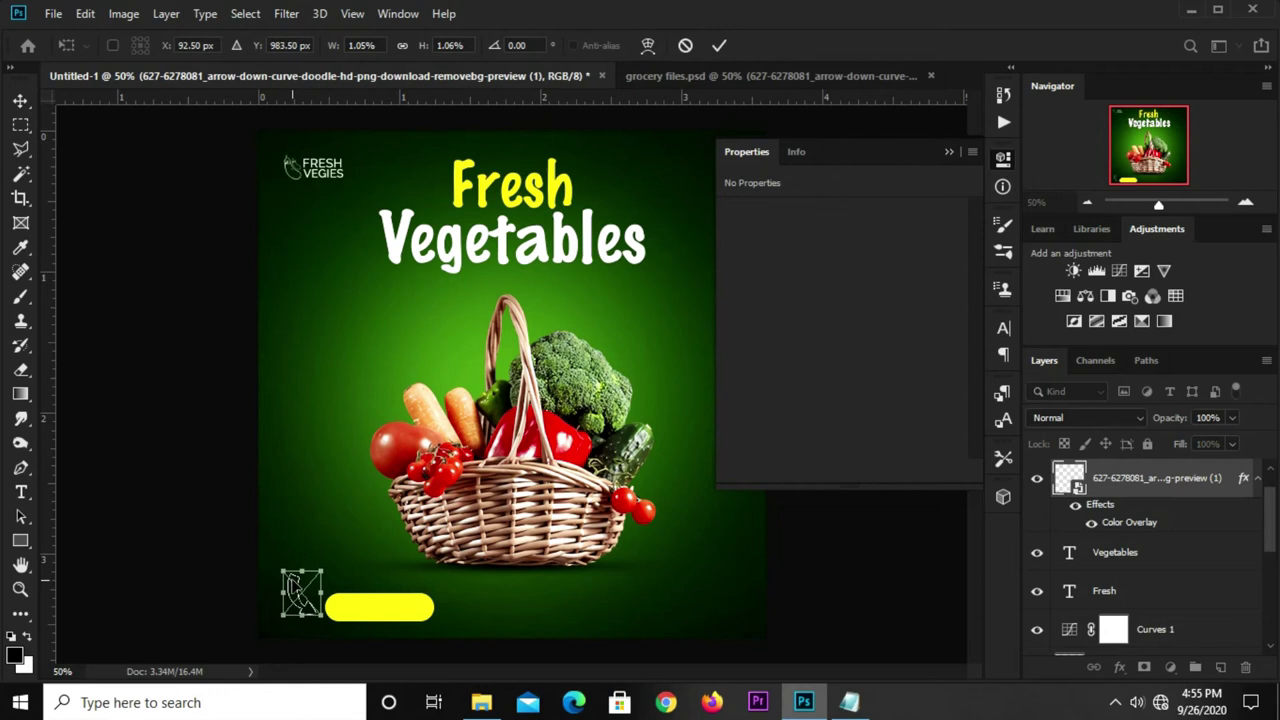
pyautogui.press('Return')
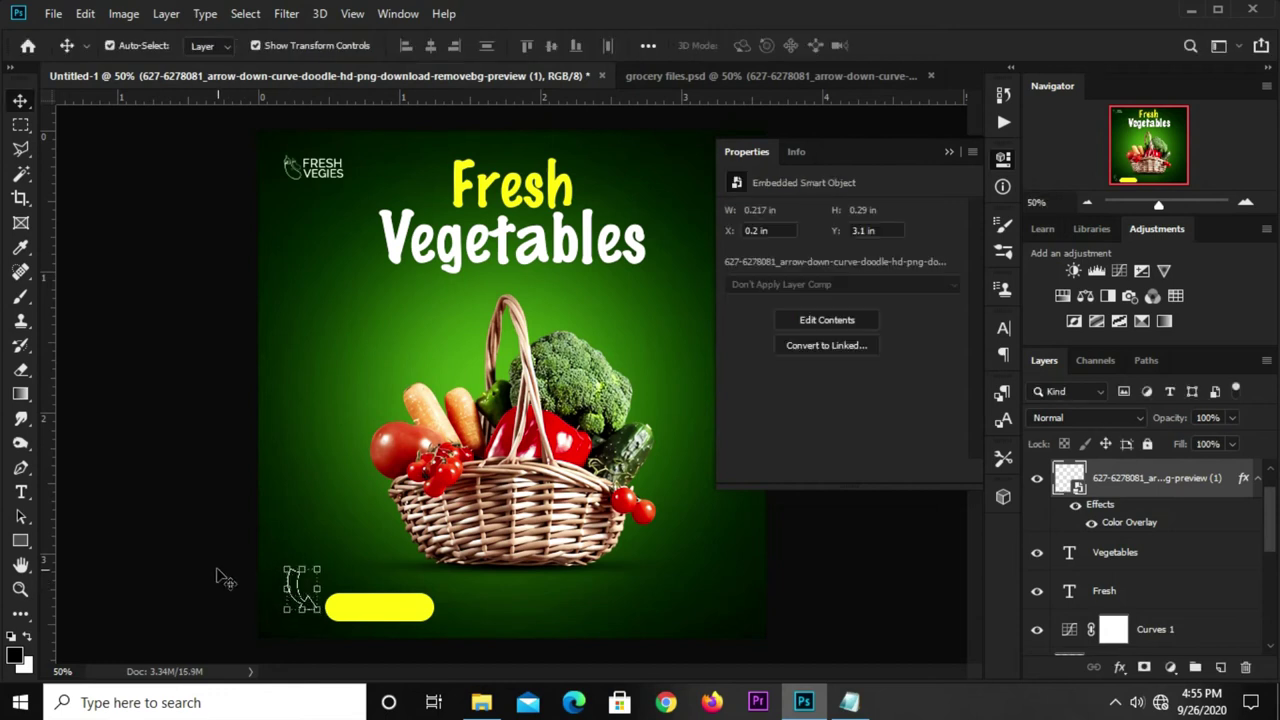
pyautogui.click(214, 571)
# Duplicate the Vegetables headline to the bottom and move the copy above the arrow layer
pyautogui.click(949, 152)
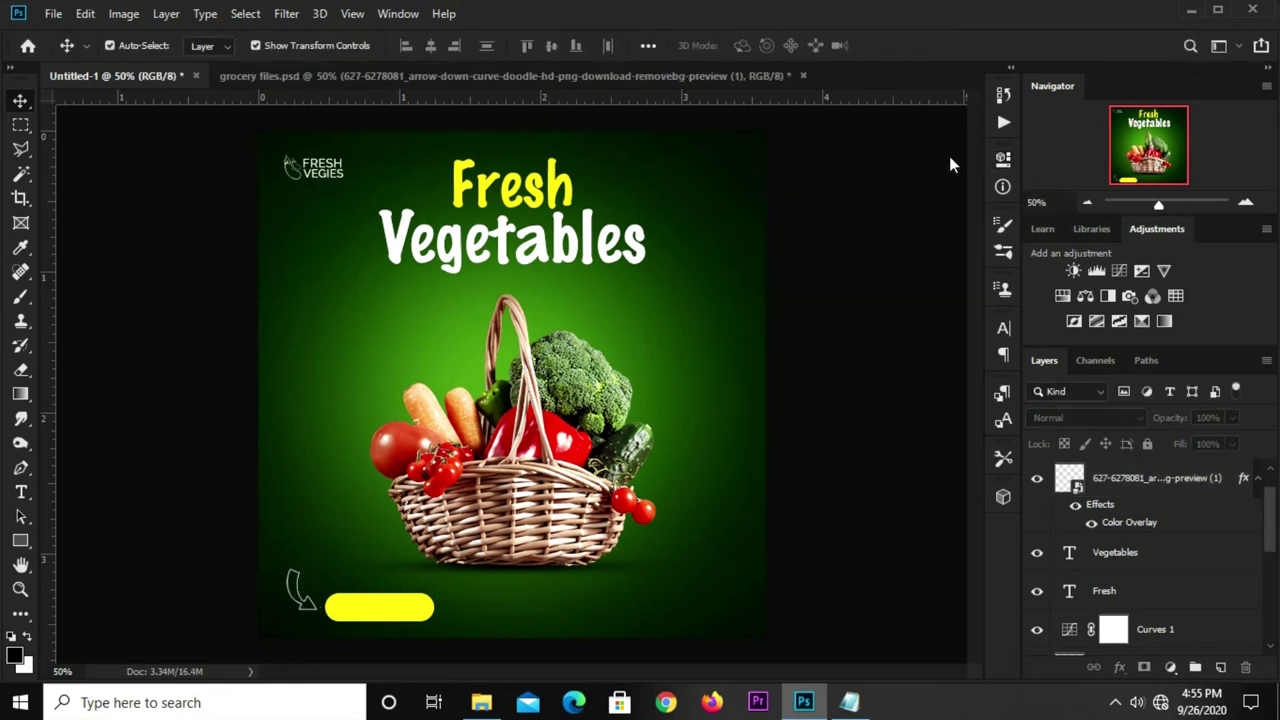
pyautogui.click(584, 250)
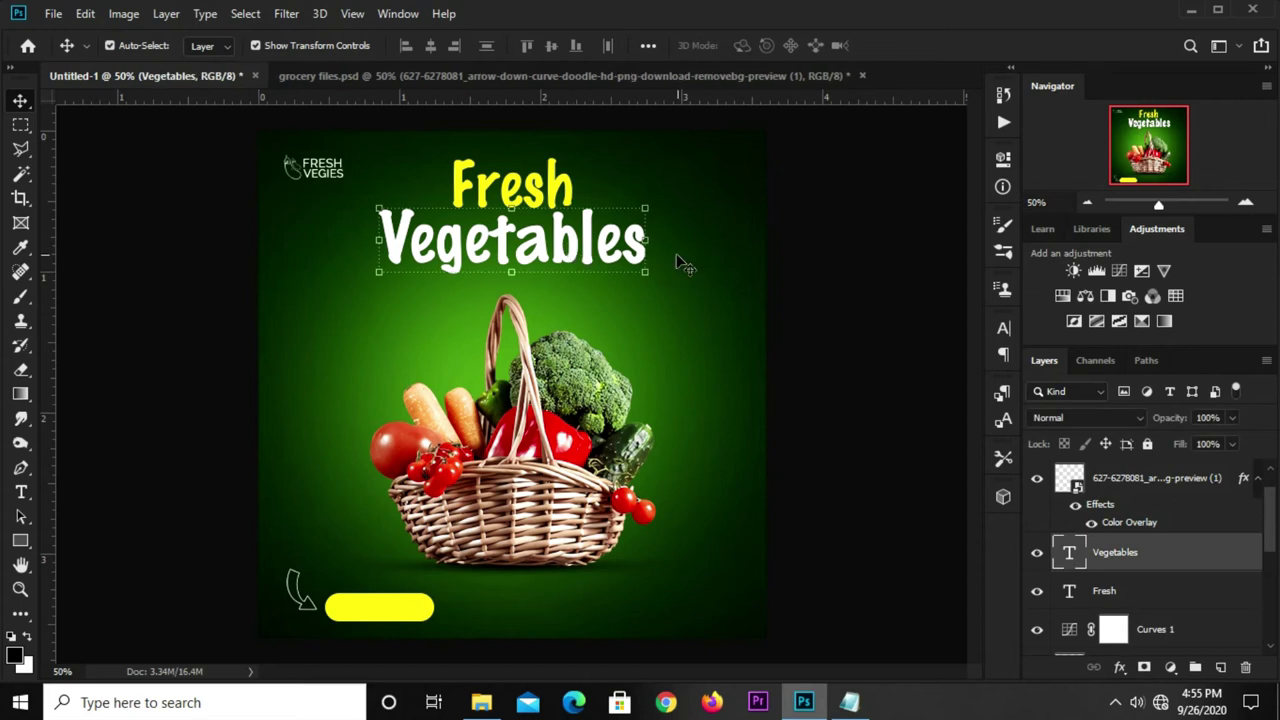
pyautogui.moveTo(575, 232); pyautogui.dragTo(628, 587)
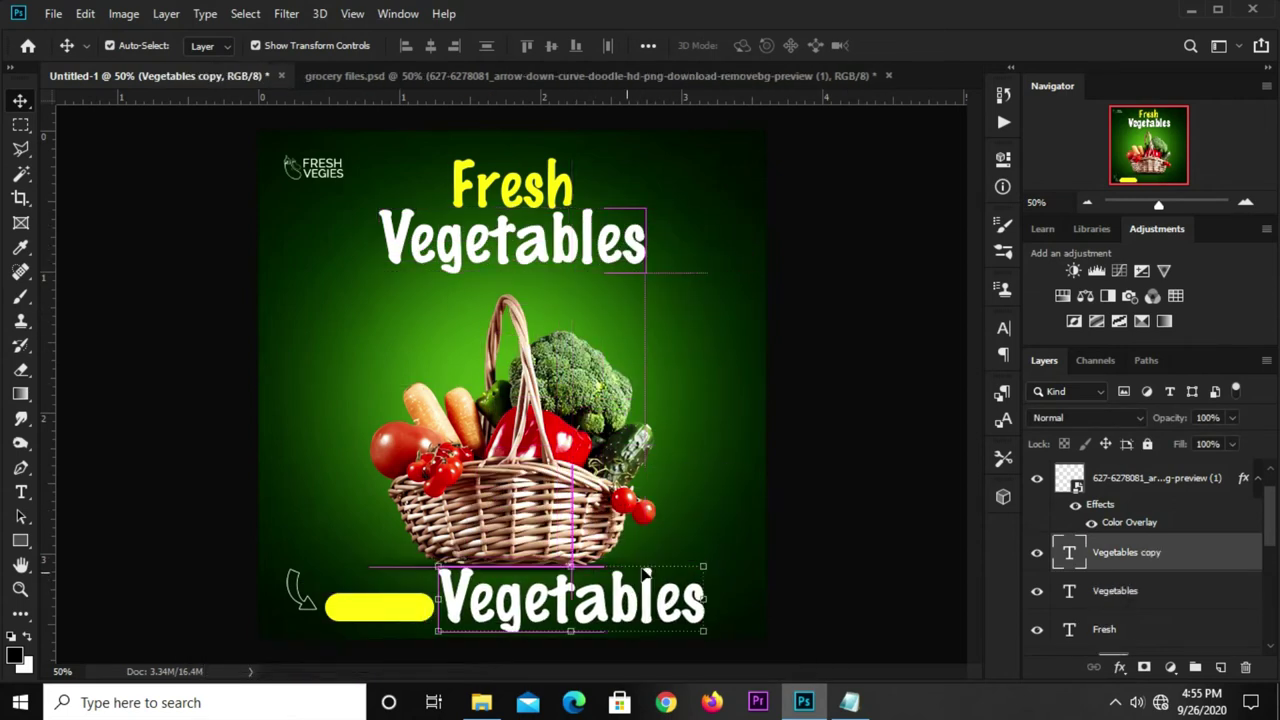
pyautogui.moveTo(1128, 560); pyautogui.dragTo(1136, 470)
# Replace the duplicate's wording with 'order now' copied from the notes
pyautogui.click(849, 702)
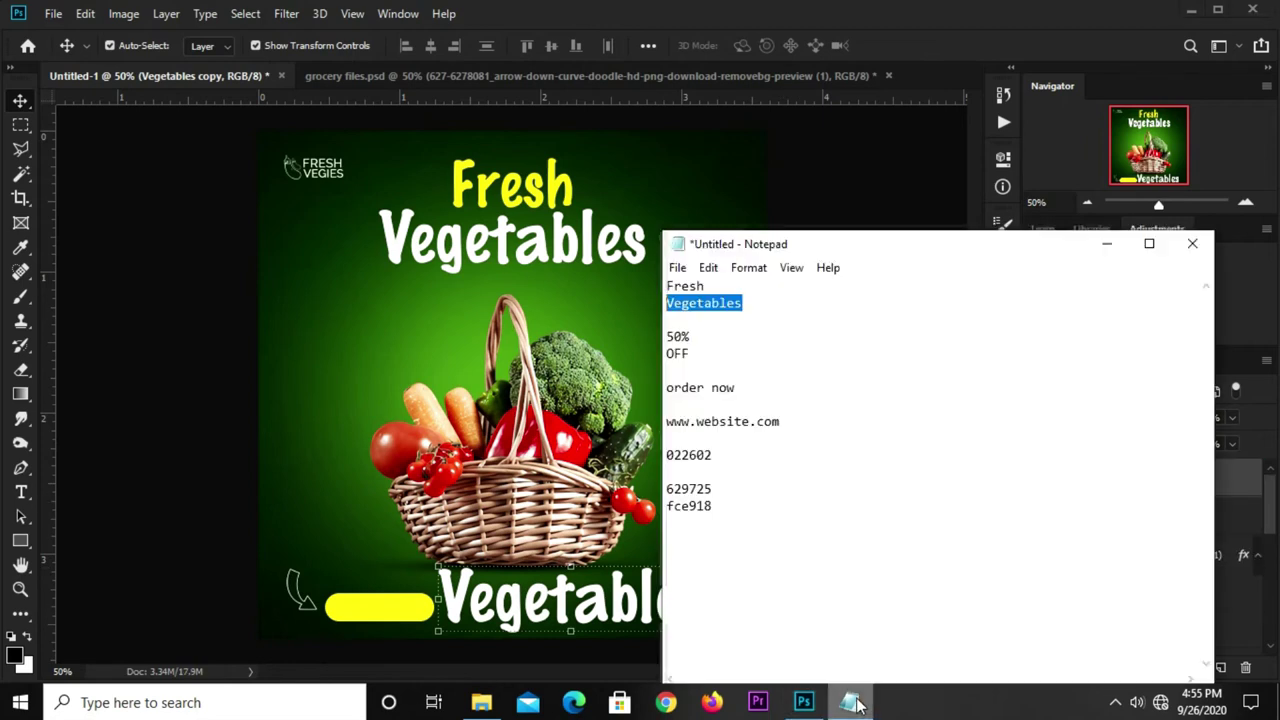
pyautogui.moveTo(736, 387); pyautogui.dragTo(664, 387)
pyautogui.rightClick(690, 389)
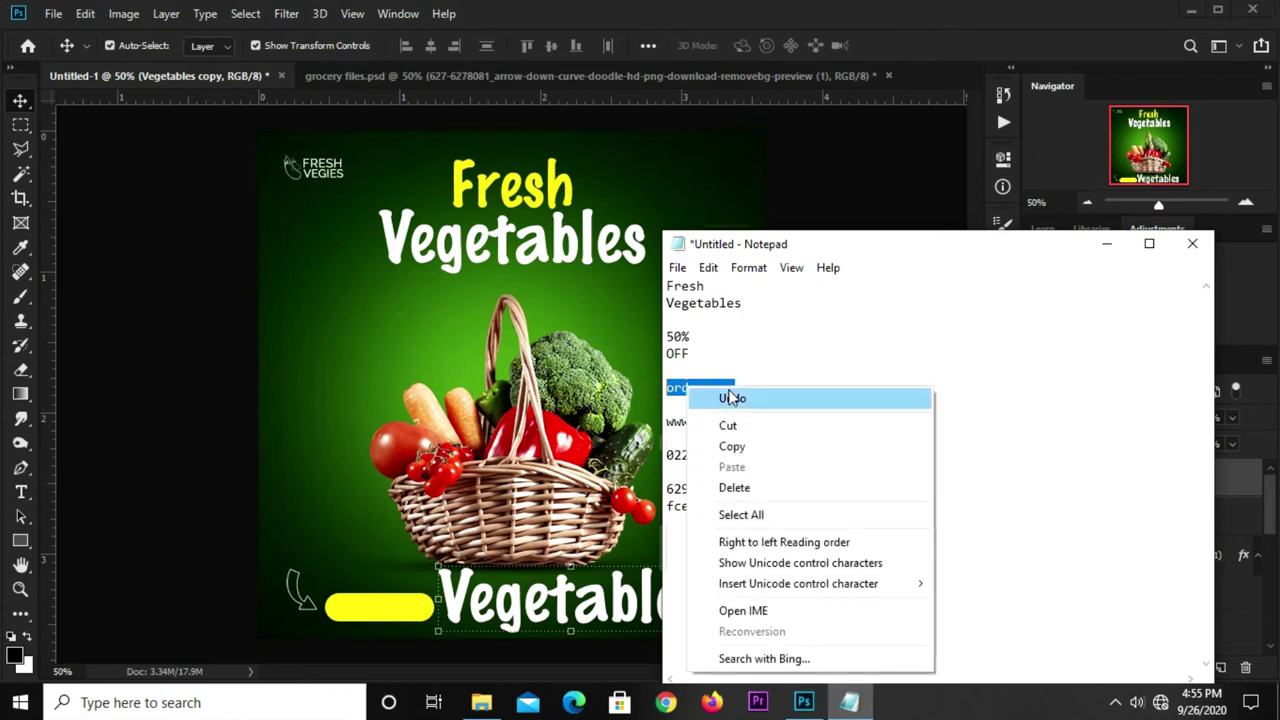
pyautogui.click(730, 446)
pyautogui.click(310, 423)
pyautogui.doubleClick(512, 605)
pyautogui.hotkey('ctrl', 'a')
pyautogui.hotkey('ctrl', 'v')
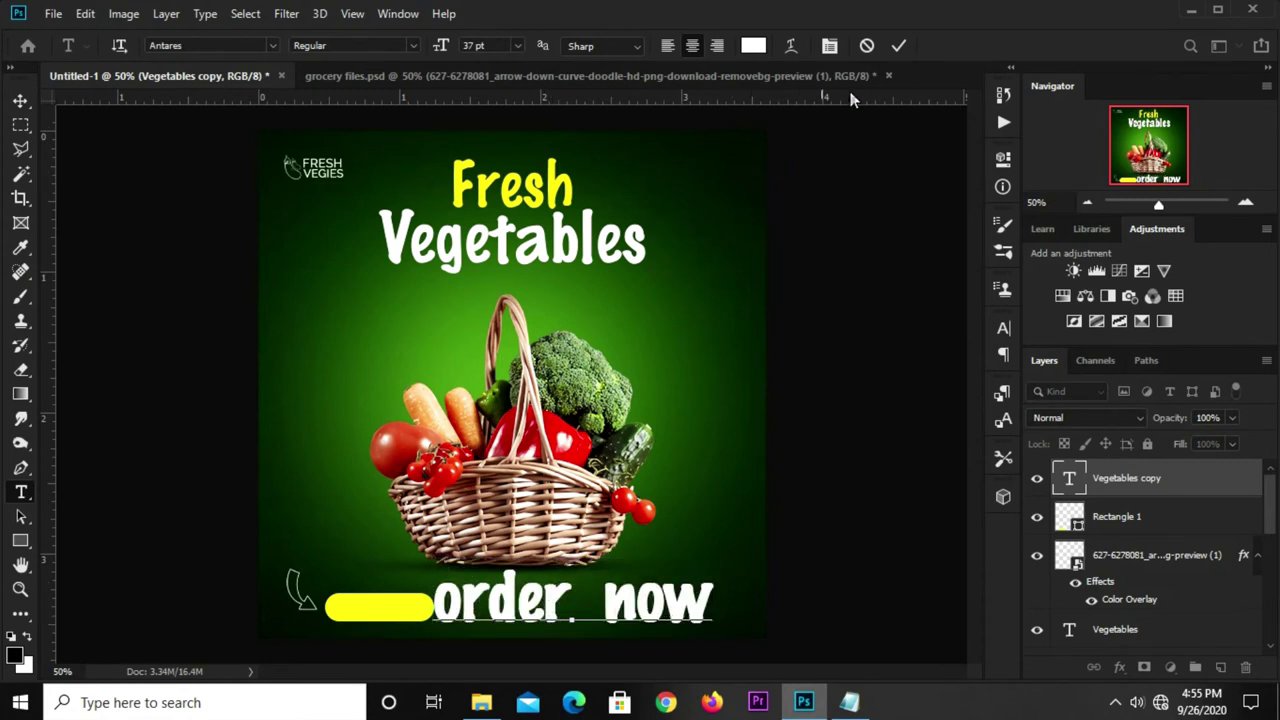
pyautogui.click(899, 45)
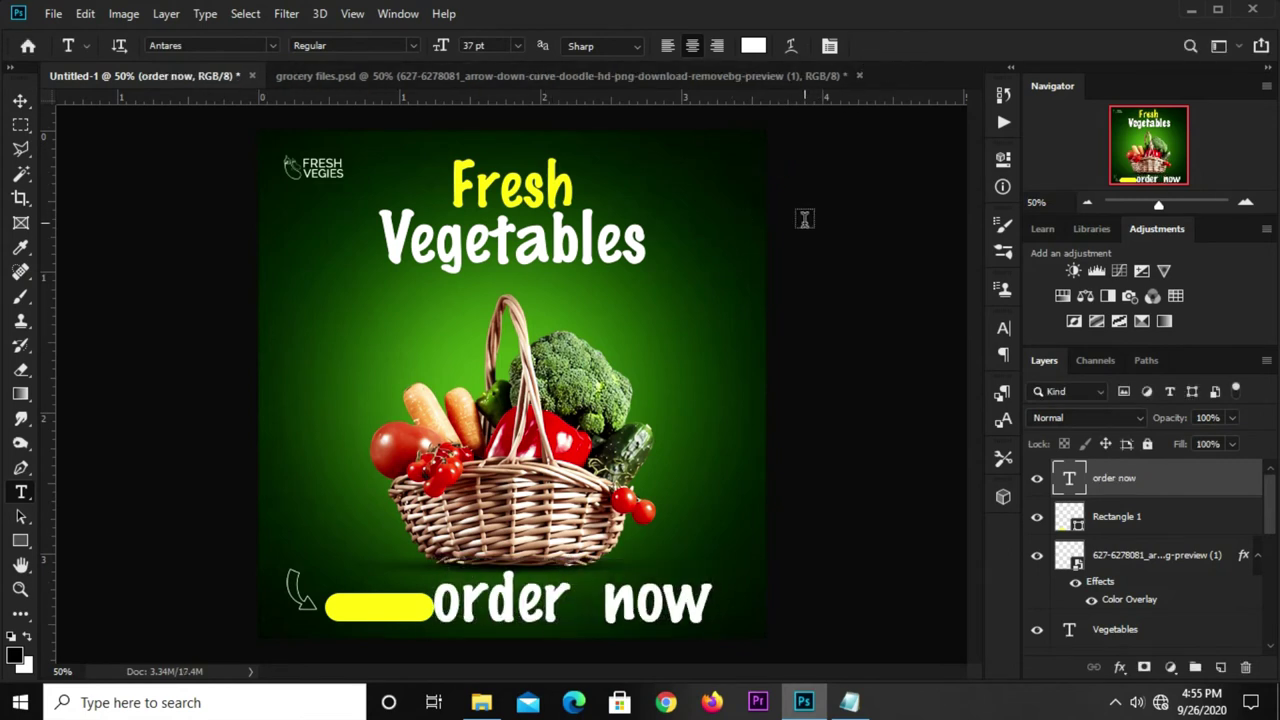
# Scale the order now text down to fit on the yellow bar
pyautogui.press('v')
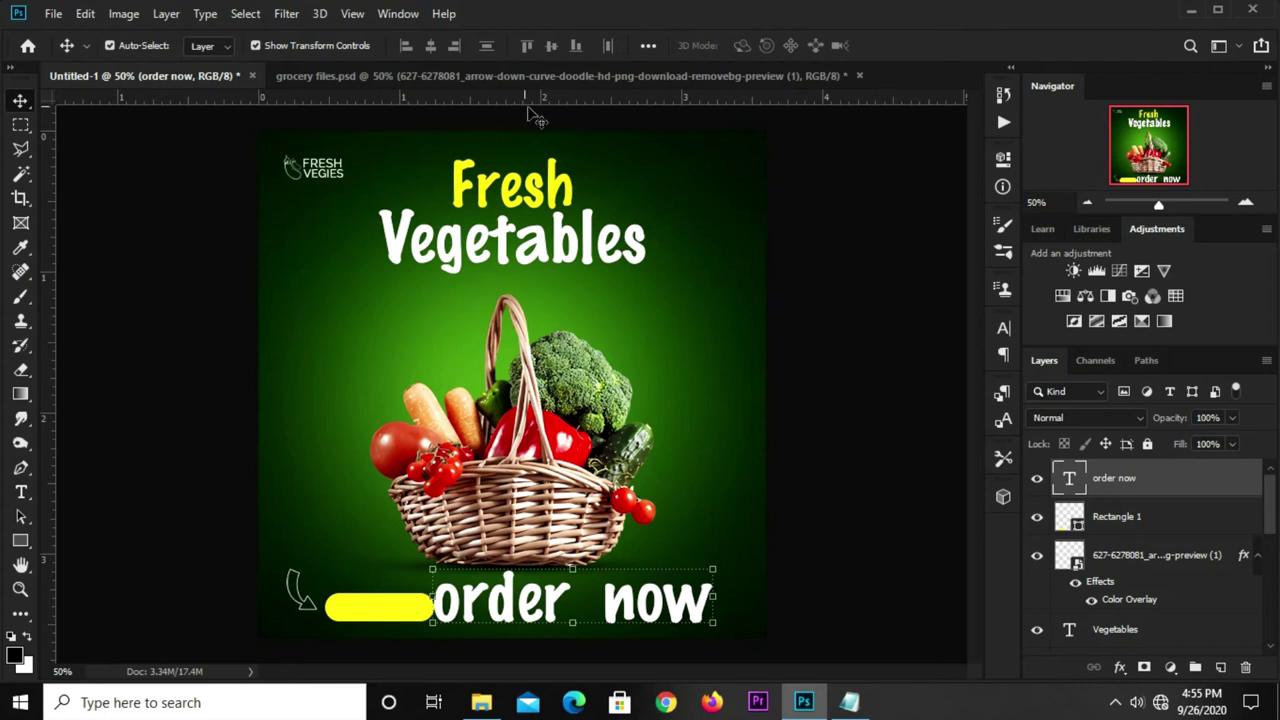
pyautogui.hotkey('ctrl', 't')
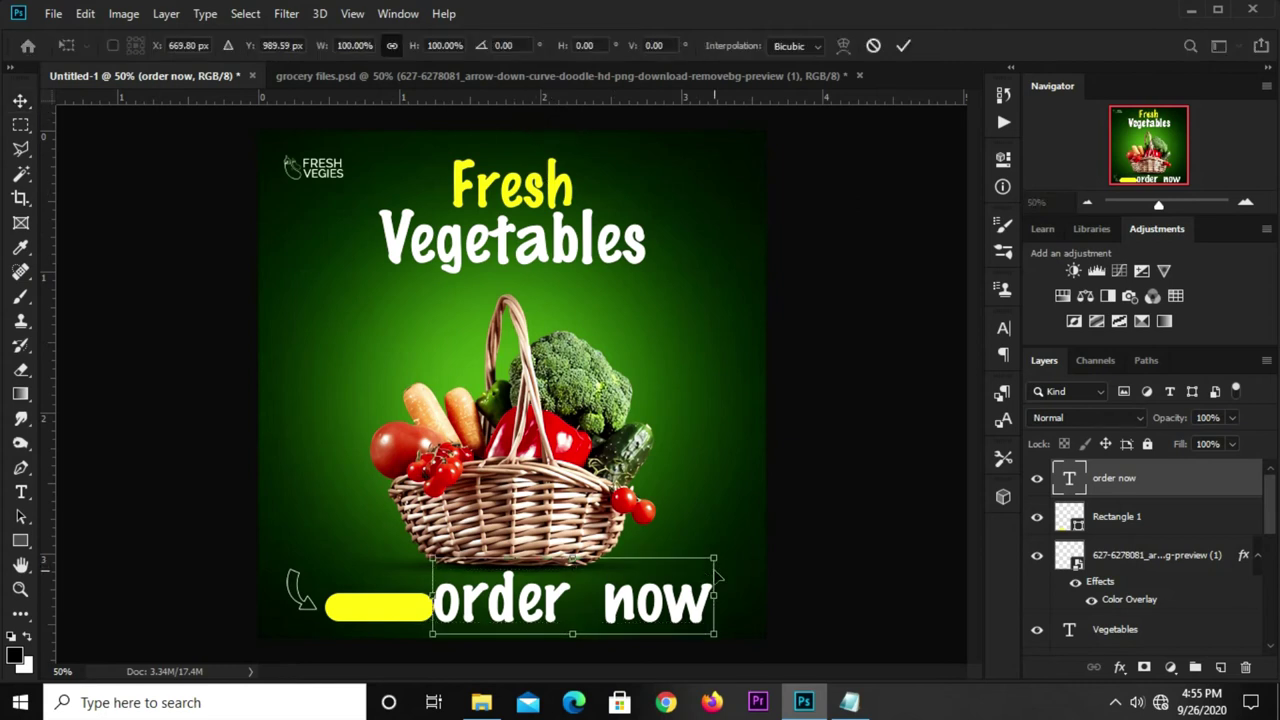
pyautogui.moveTo(712, 569)
pyautogui.mouseDown()
pyautogui.moveTo(593, 614)
pyautogui.moveTo(430, 607)
pyautogui.mouseUp()
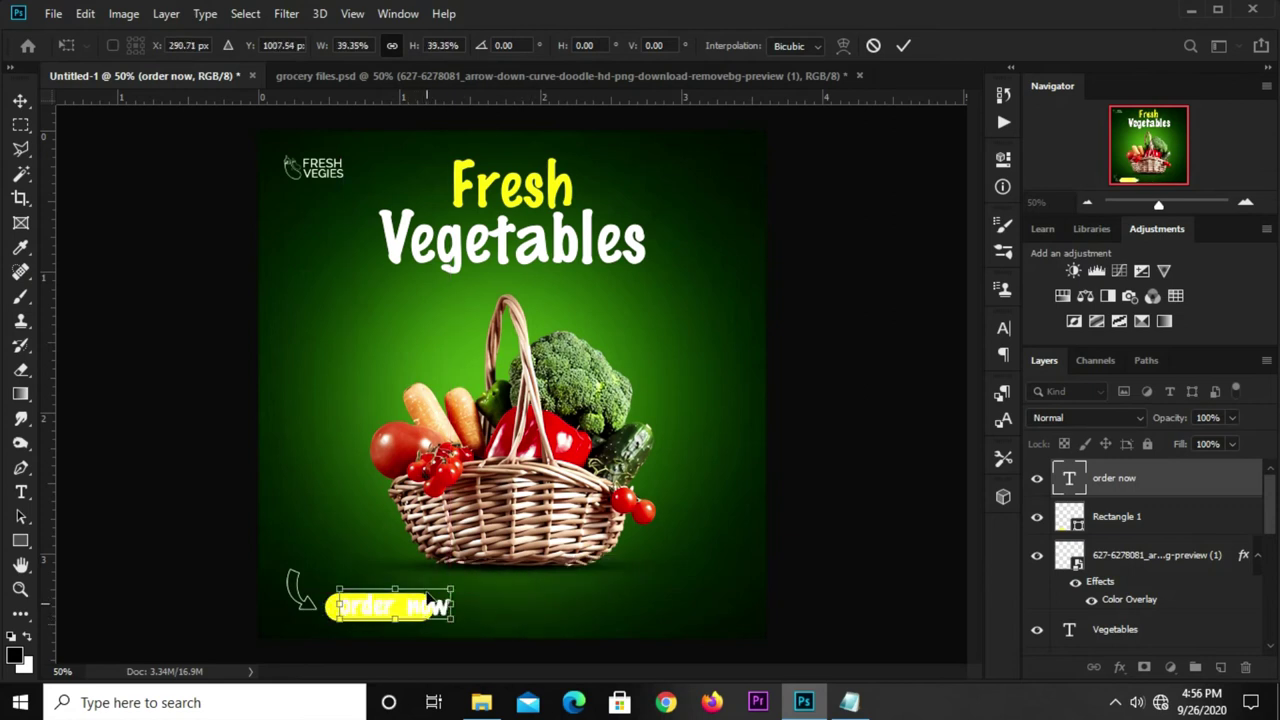
pyautogui.click(904, 45)
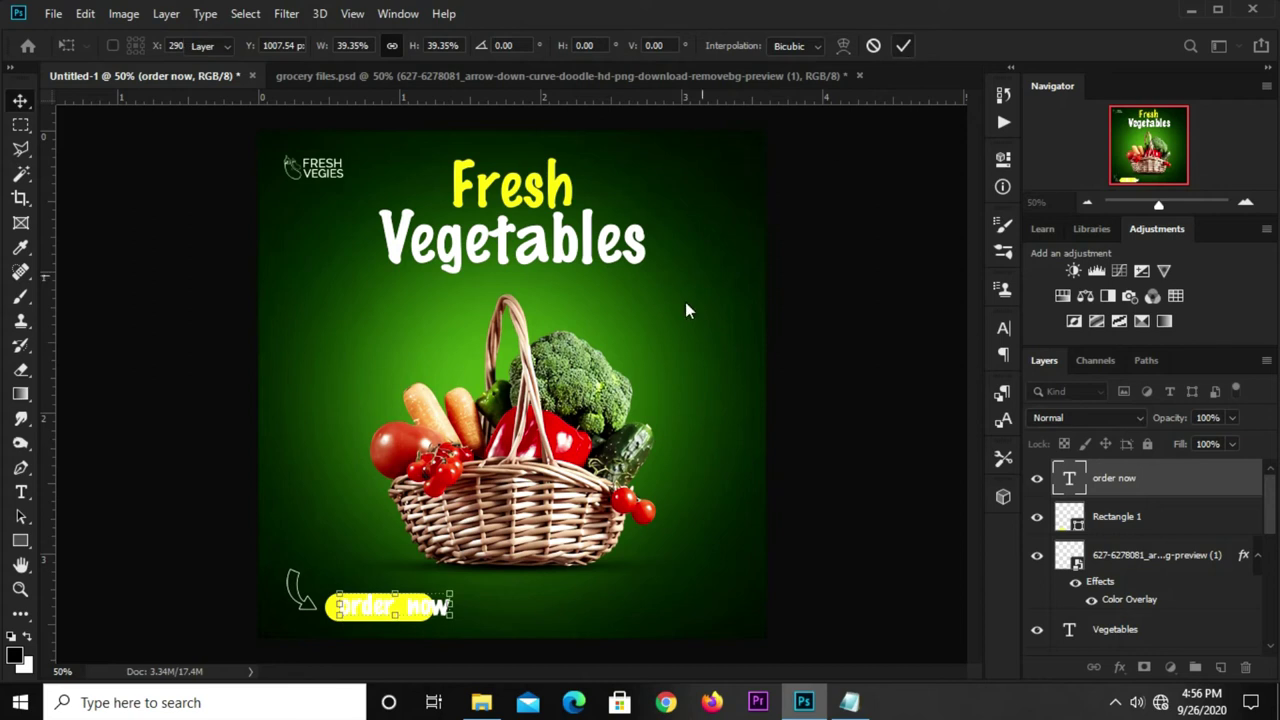
# Colour the order now text dark green 081a06, sampled from the poster
pyautogui.click(1003, 328)
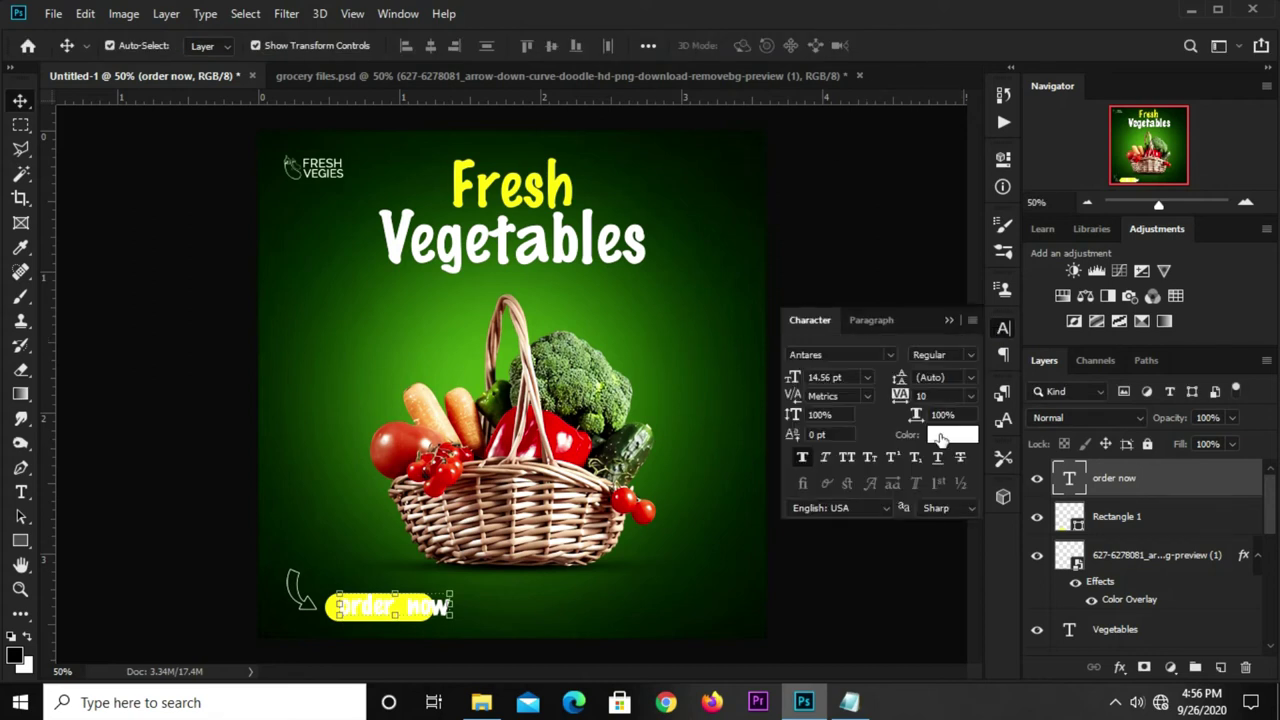
pyautogui.click(940, 437)
pyautogui.click(296, 610)
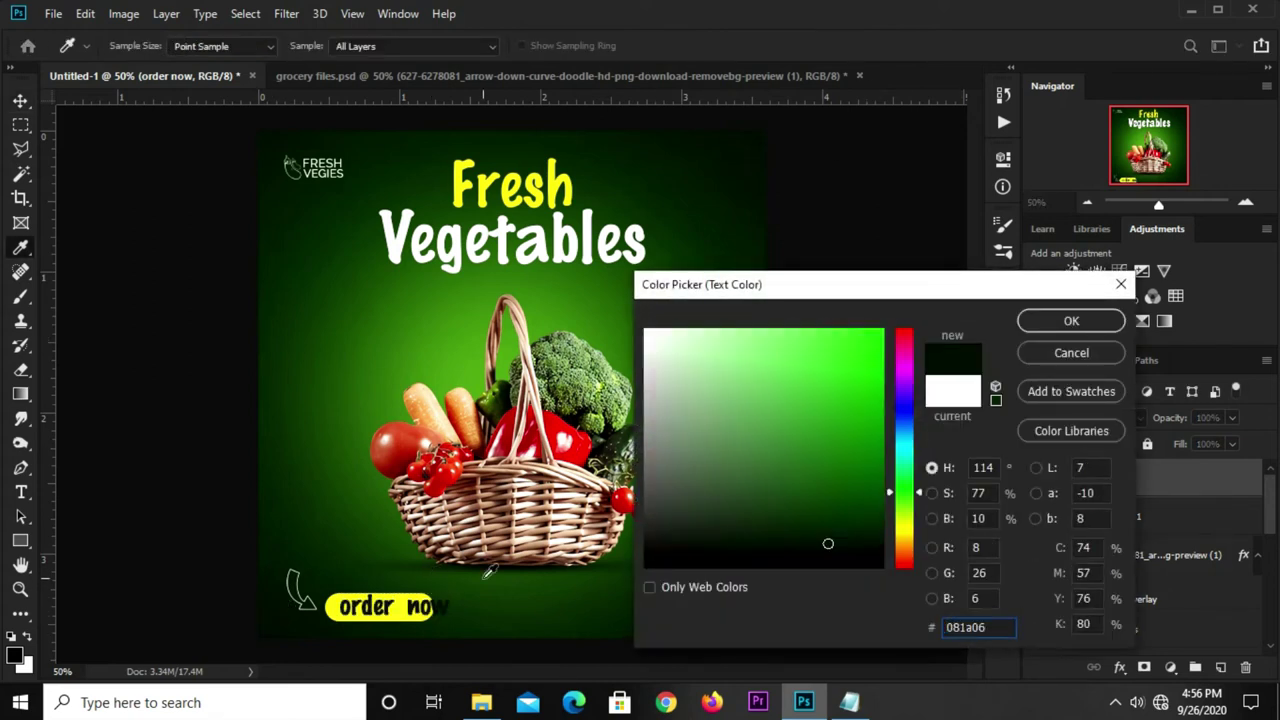
pyautogui.click(1050, 324)
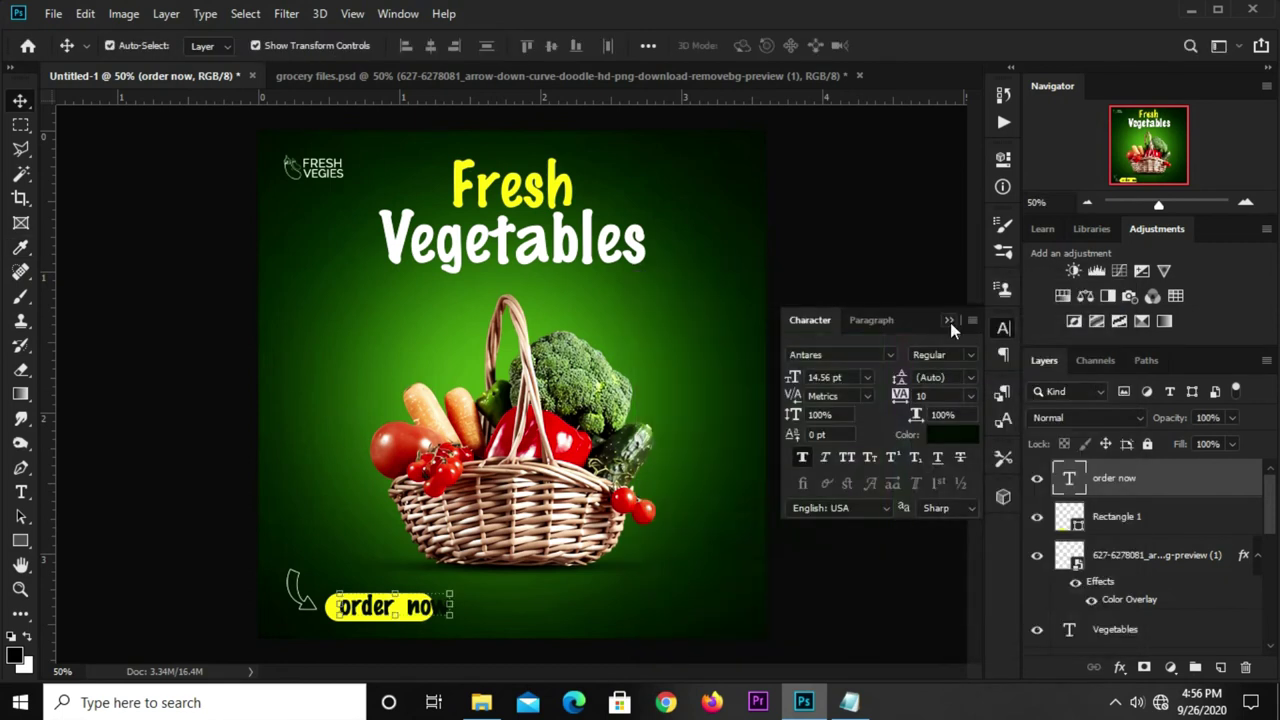
pyautogui.click(1003, 328)
# Shrink the order now text slightly more so it sits inside the button
pyautogui.moveTo(441, 598); pyautogui.dragTo(432, 596)
pyautogui.press('Return')
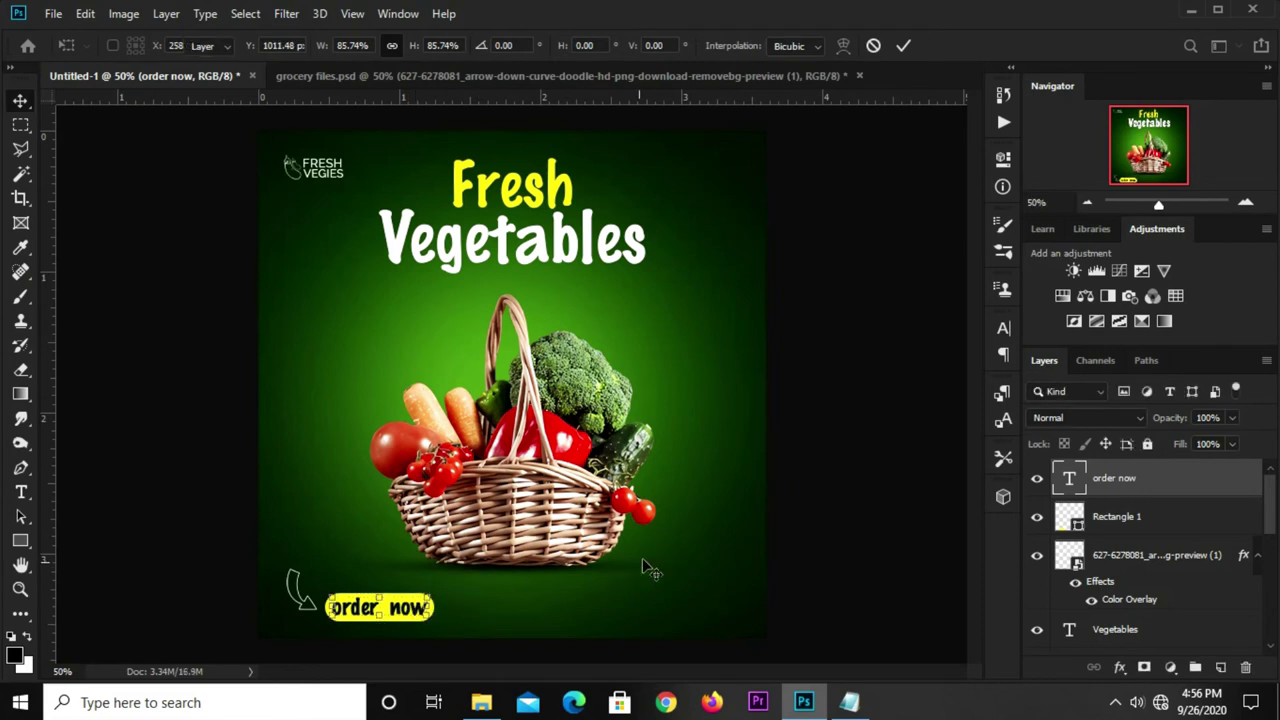
pyautogui.click(830, 523)
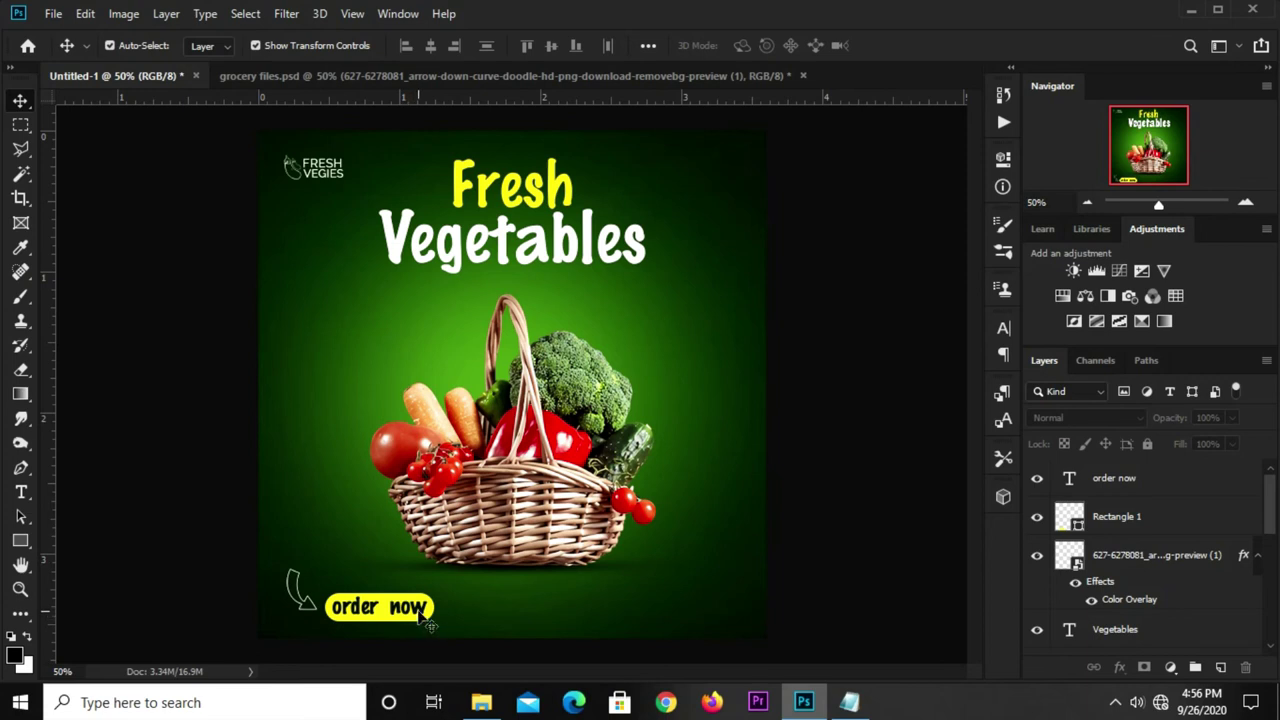
pyautogui.click(425, 618)
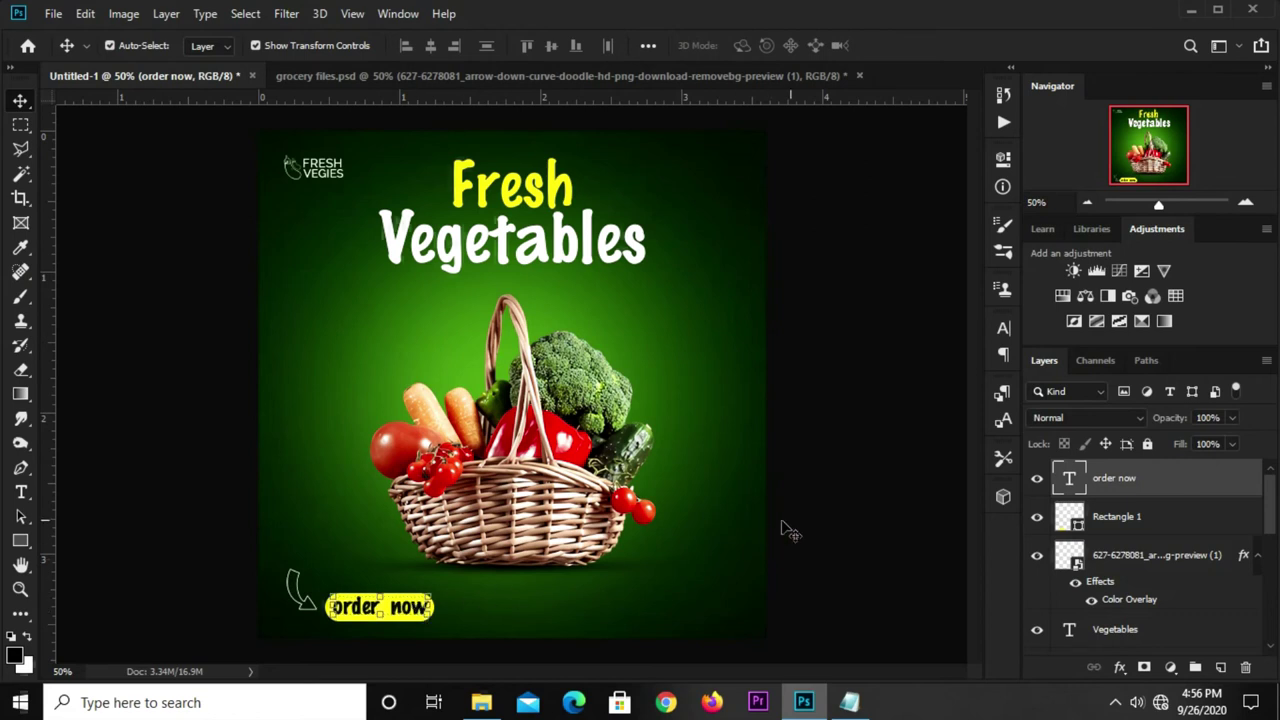
pyautogui.click(830, 514)
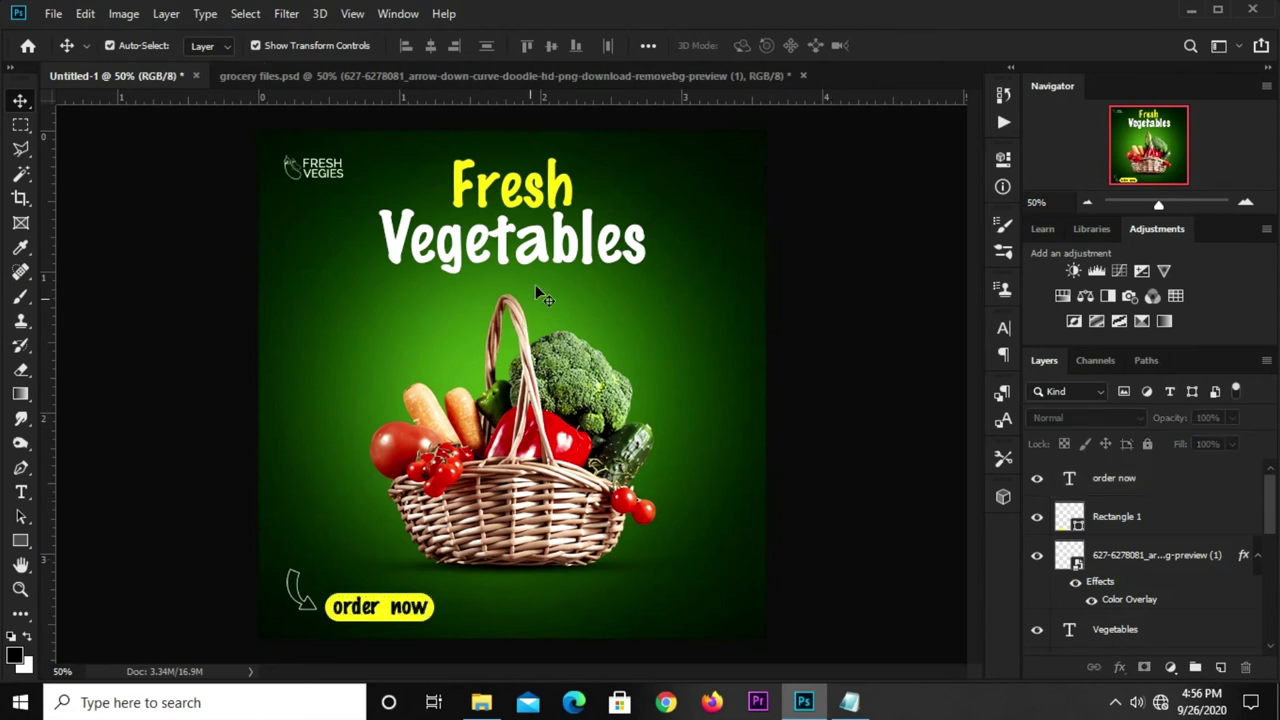
# Add a new Layer 3 beneath the Vegetables text layer and select it
pyautogui.click(552, 245)
pyautogui.scroll(-2, 1104, 562)
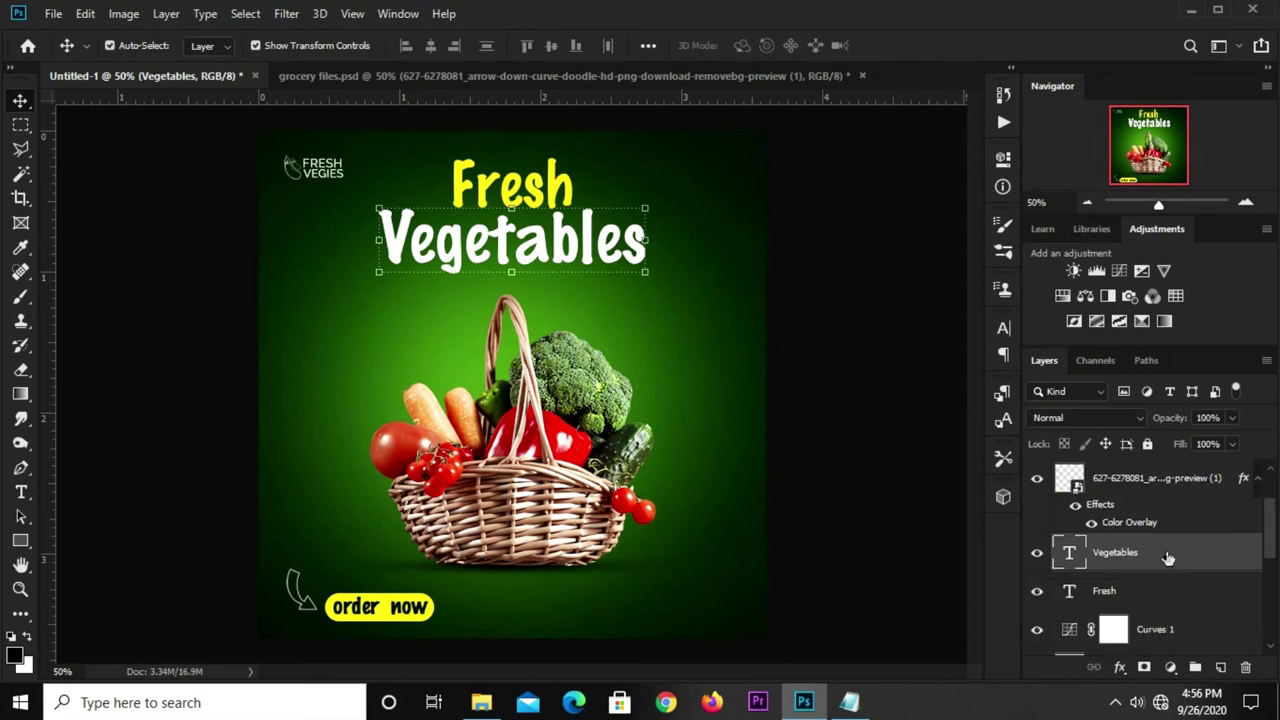
pyautogui.click(1220, 667)
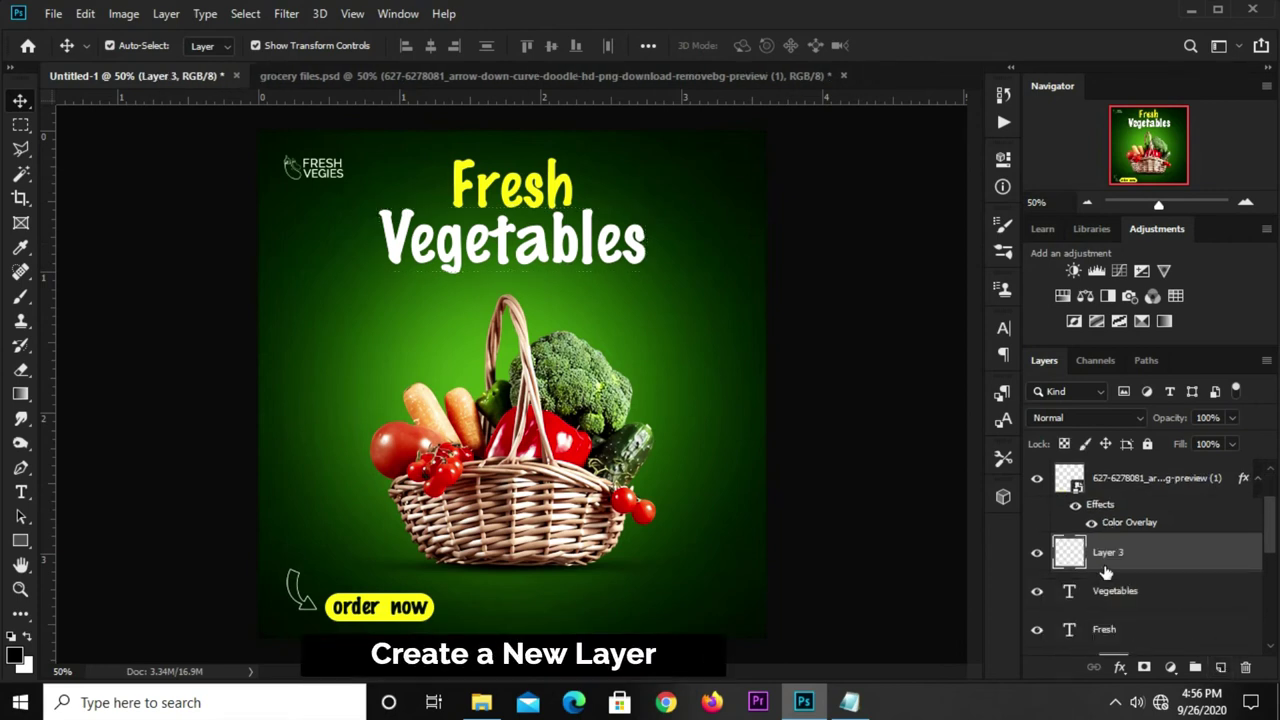
pyautogui.moveTo(1127, 553); pyautogui.dragTo(1110, 610)
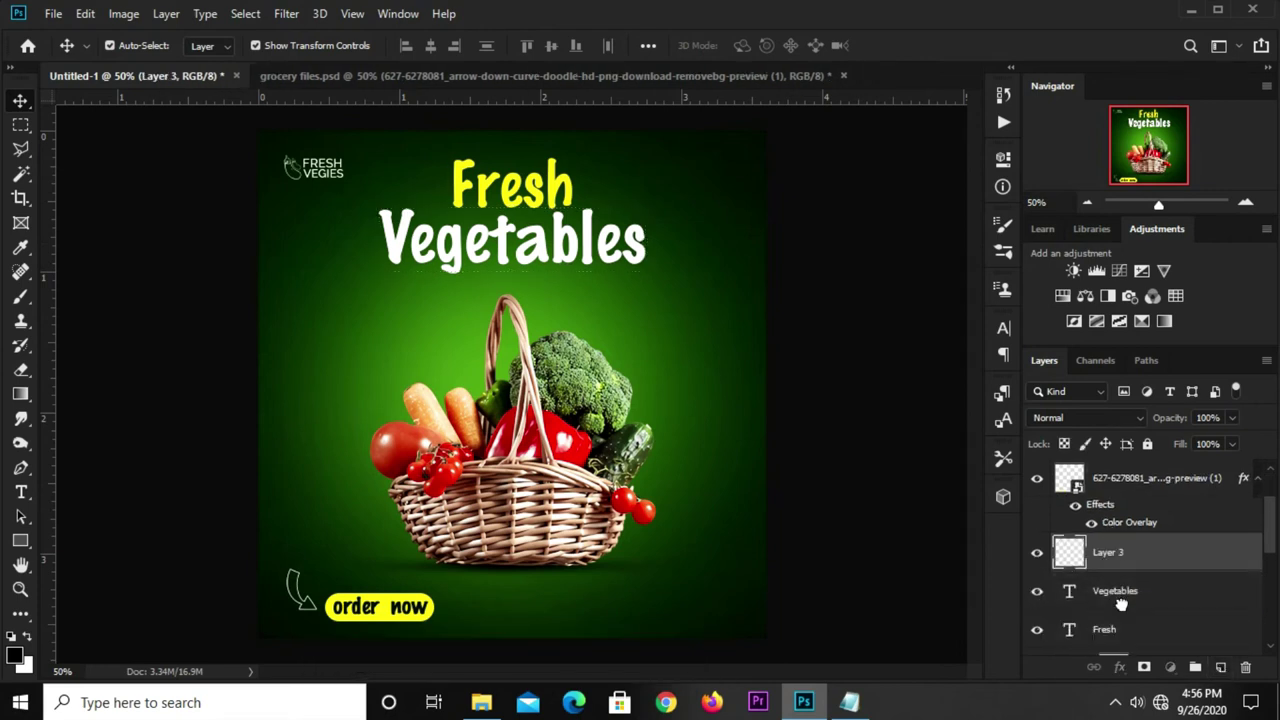
pyautogui.click(858, 463)
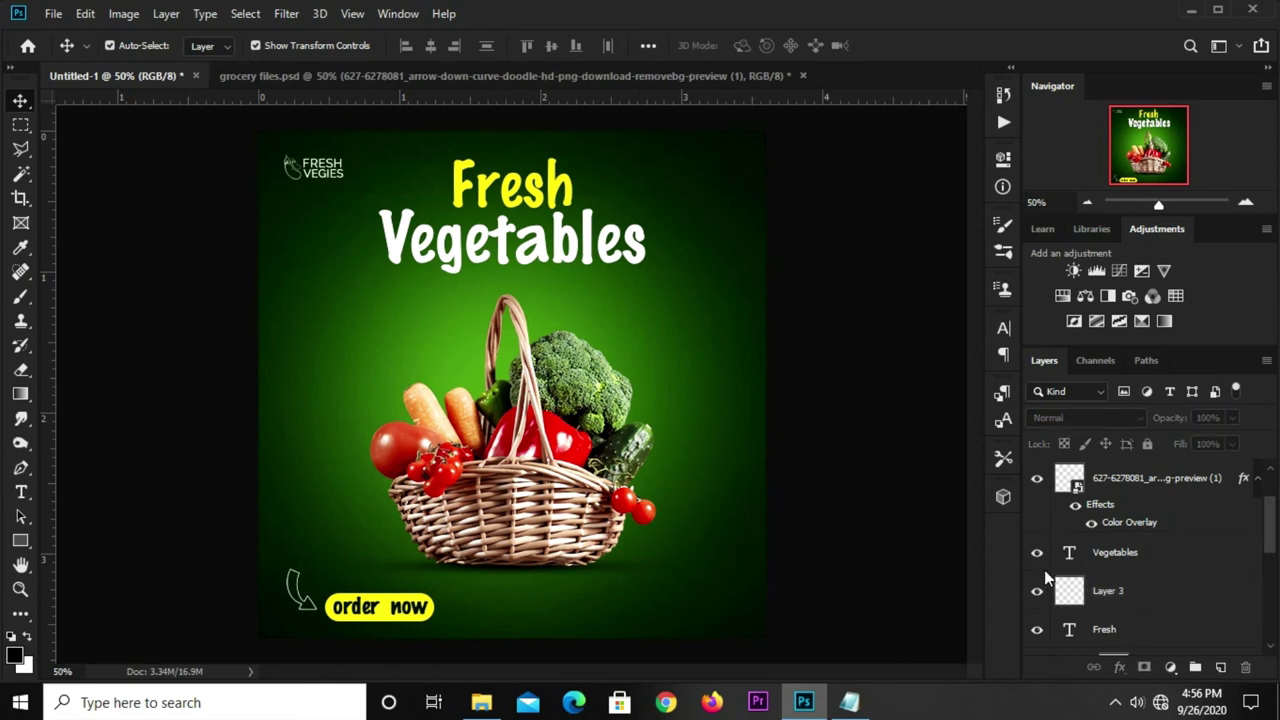
pyautogui.click(1127, 598)
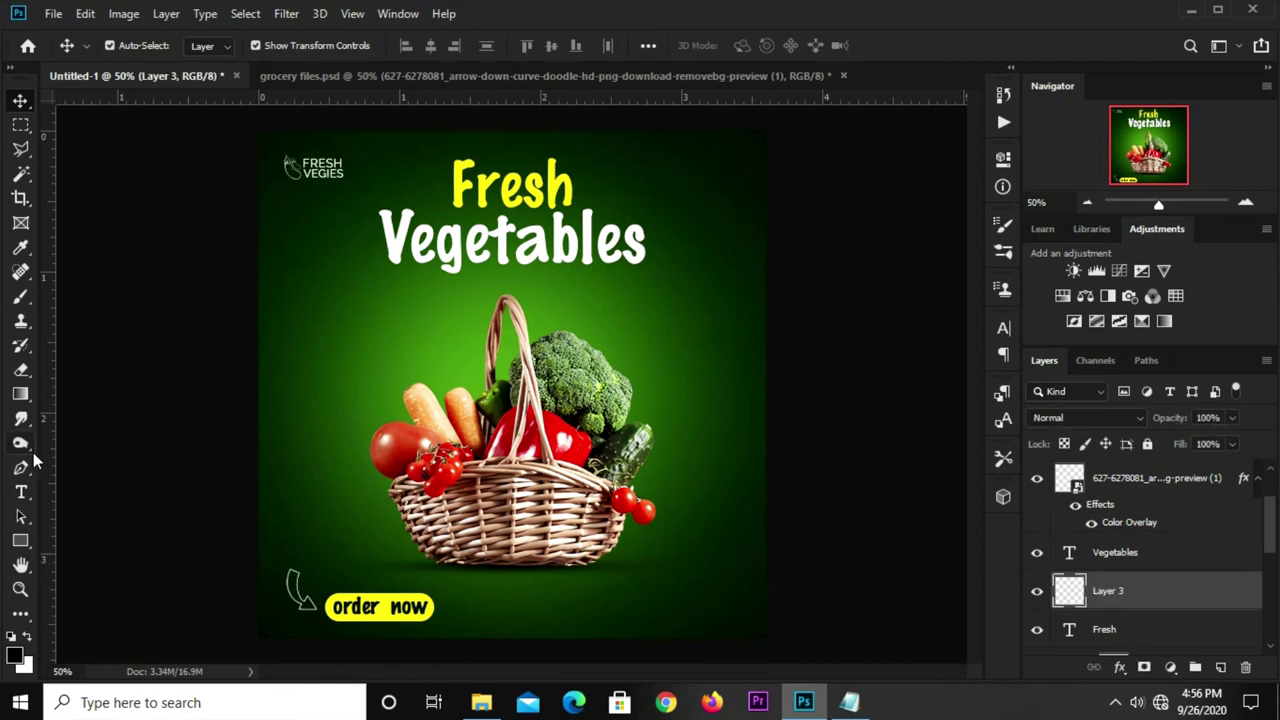
# Draw a curved arc path under the Vegetables headline with the Pen tool
pyautogui.moveTo(20, 467); pyautogui.dragTo(88, 470)
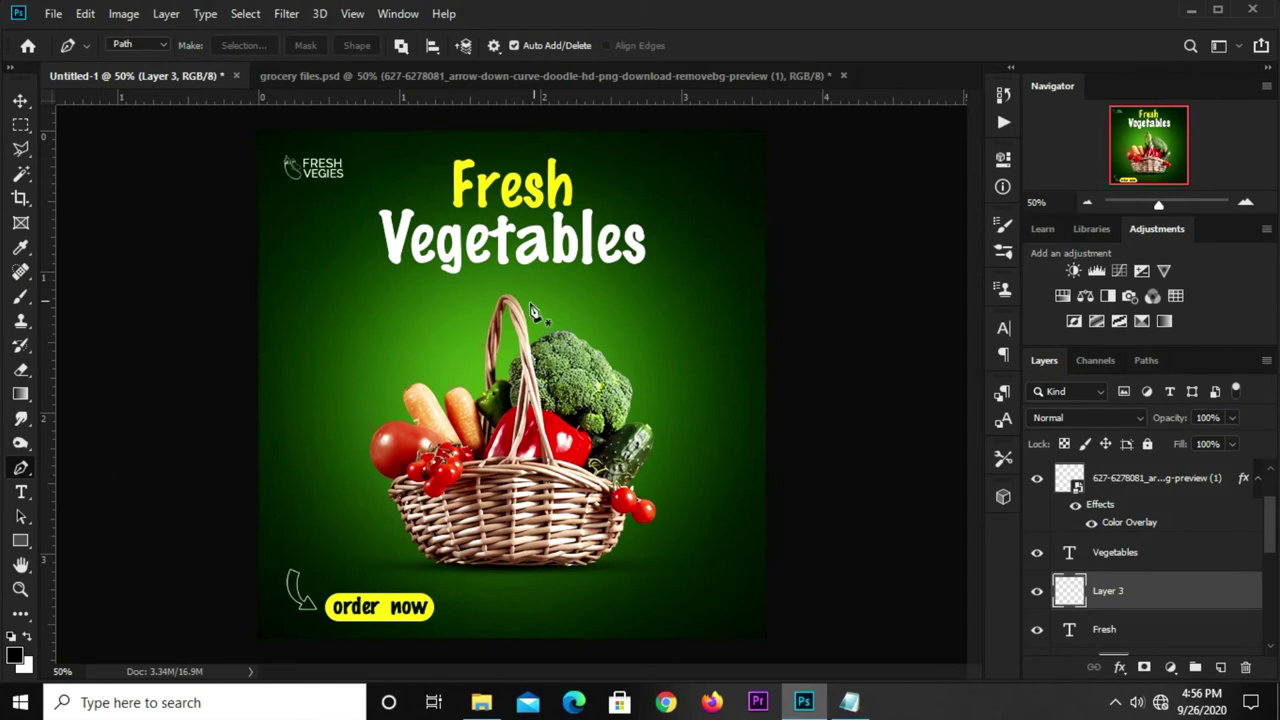
pyautogui.click(596, 268)
pyautogui.moveTo(482, 270); pyautogui.dragTo(540, 276)
pyautogui.click(597, 270)
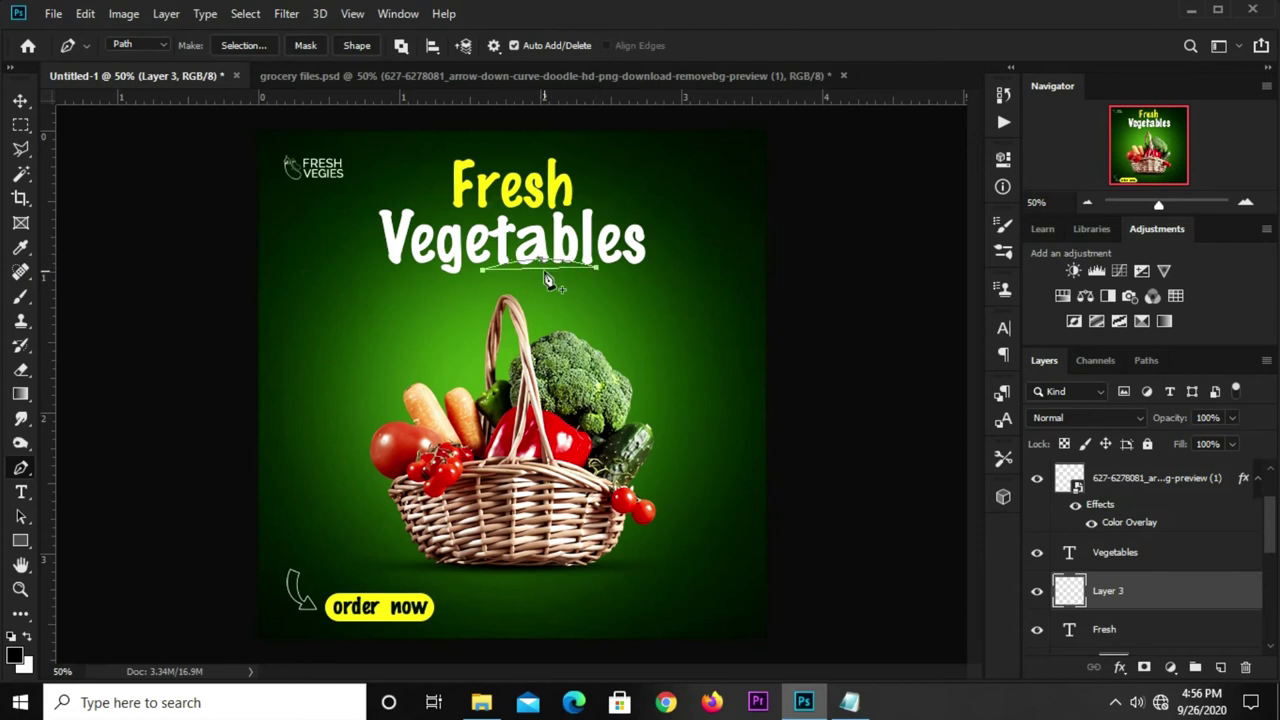
pyautogui.moveTo(545, 275); pyautogui.dragTo(538, 270)
pyautogui.scroll(1, 541, 277)
pyautogui.scroll(1, 550, 275)
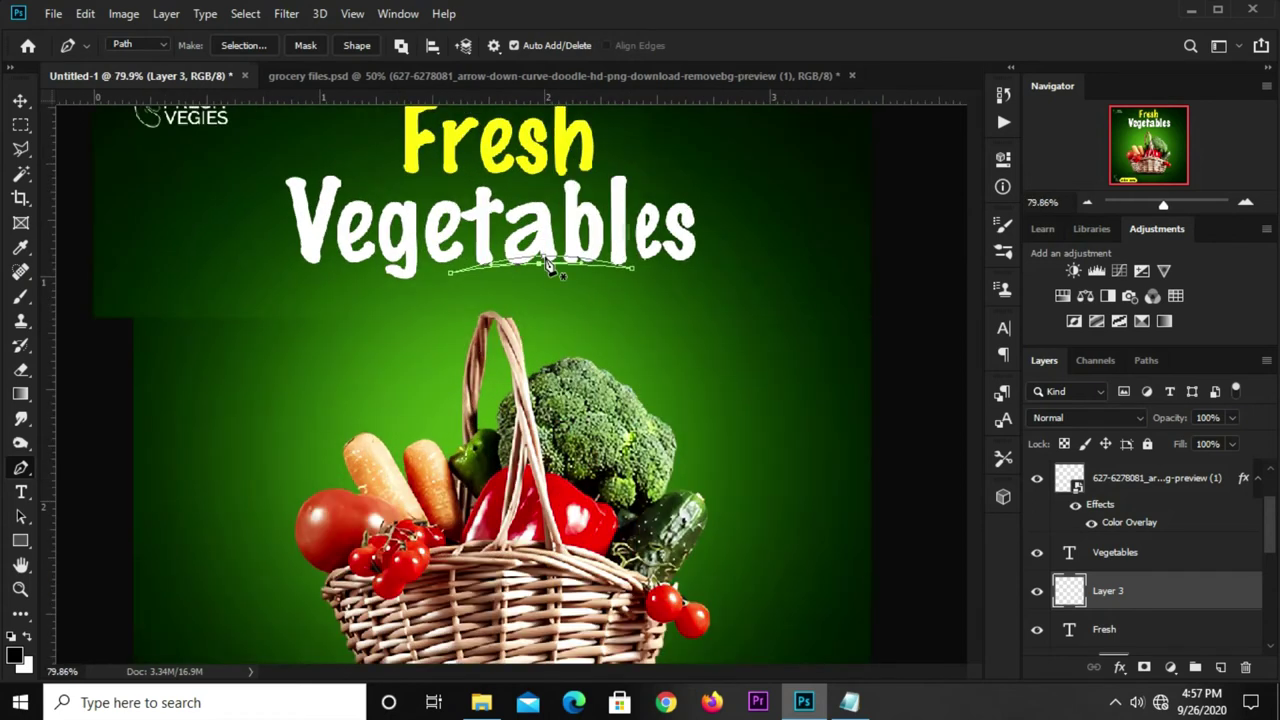
pyautogui.scroll(1, 560, 274)
# Convert the arc path into a selection
pyautogui.rightClick(563, 272)
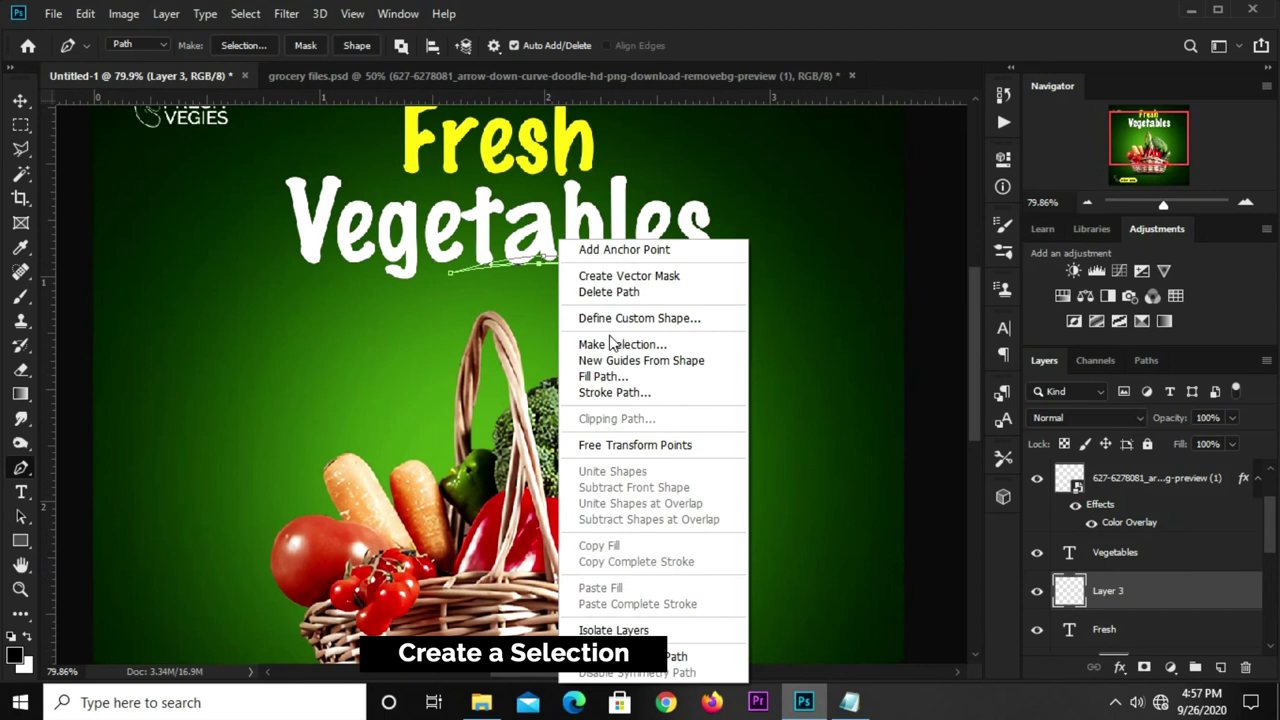
pyautogui.click(610, 345)
pyautogui.moveTo(623, 143); pyautogui.dragTo(820, 163)
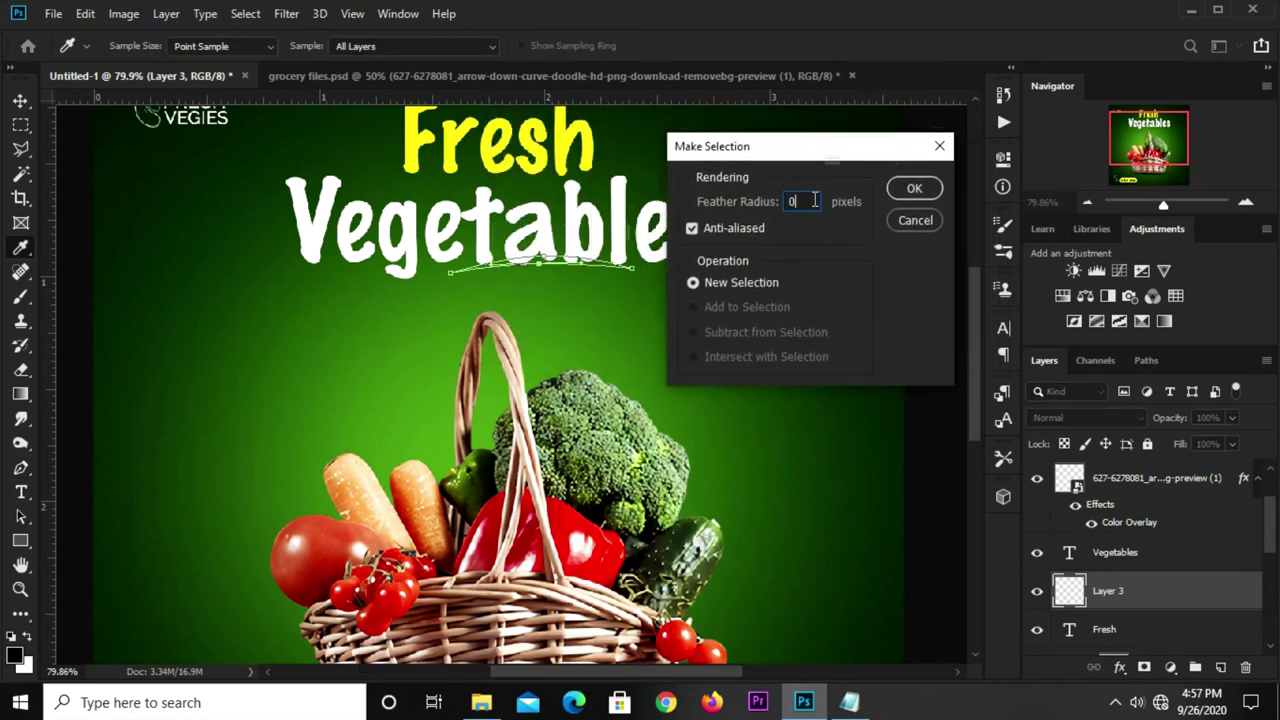
pyautogui.click(918, 189)
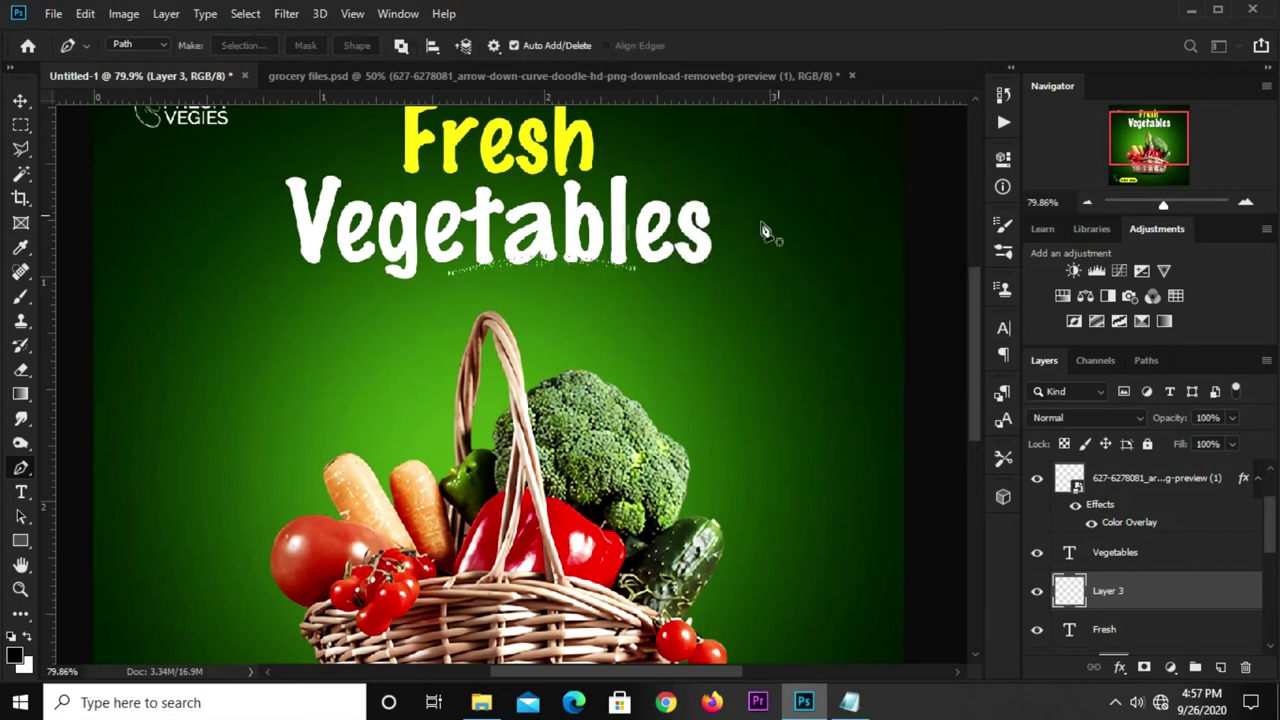
pyautogui.click(20, 124)
pyautogui.click(62, 126)
# Fill the curved selection with white and nudge the swoosh down slightly
pyautogui.rightClick(550, 259)
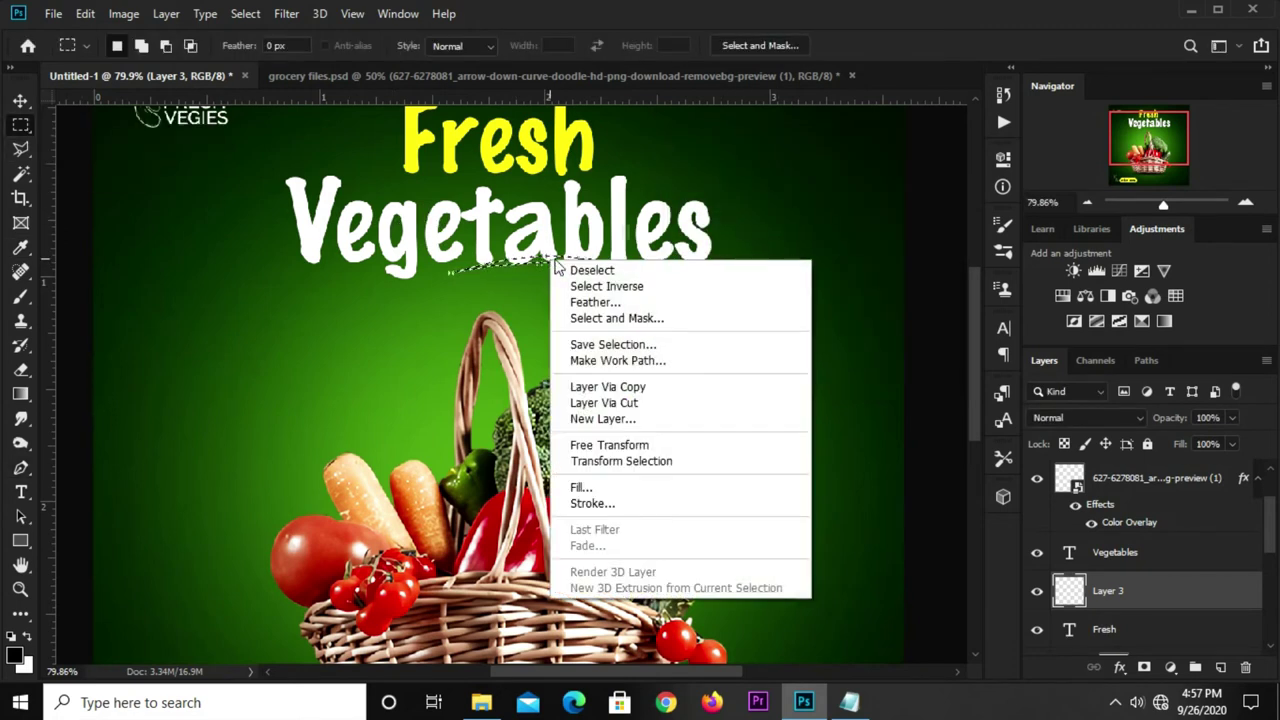
pyautogui.click(593, 488)
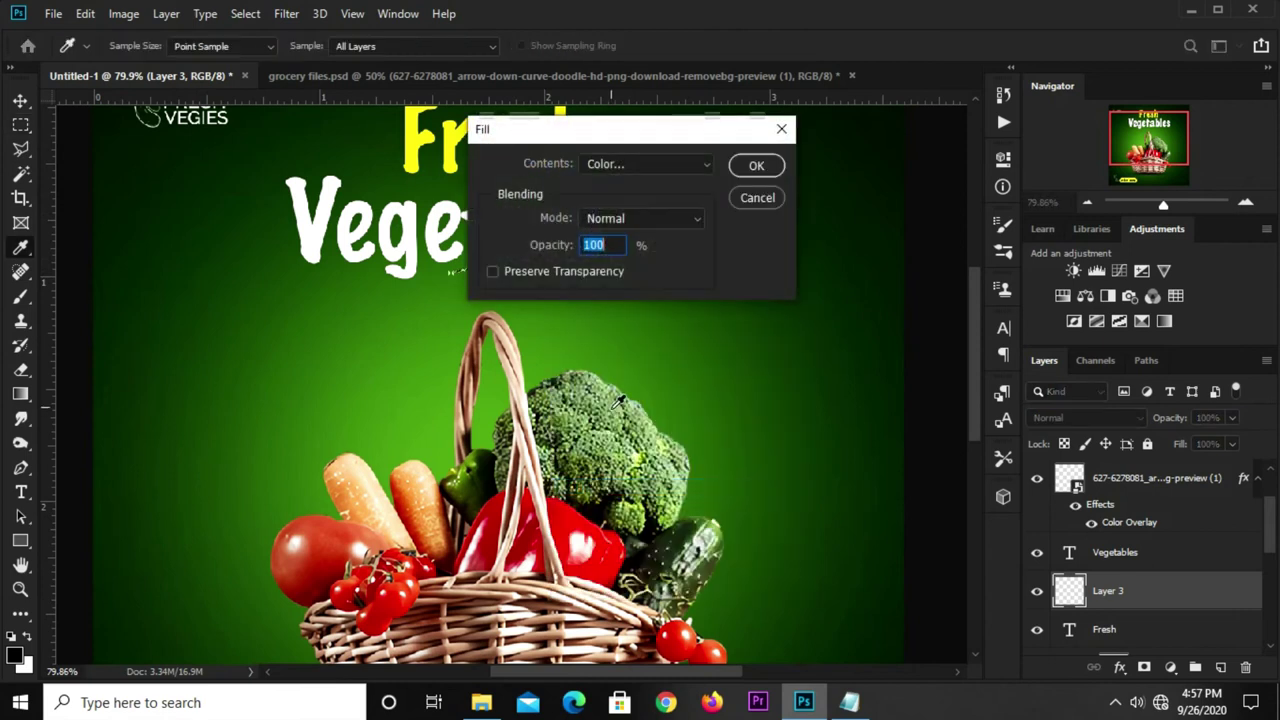
pyautogui.click(634, 177)
pyautogui.click(624, 210)
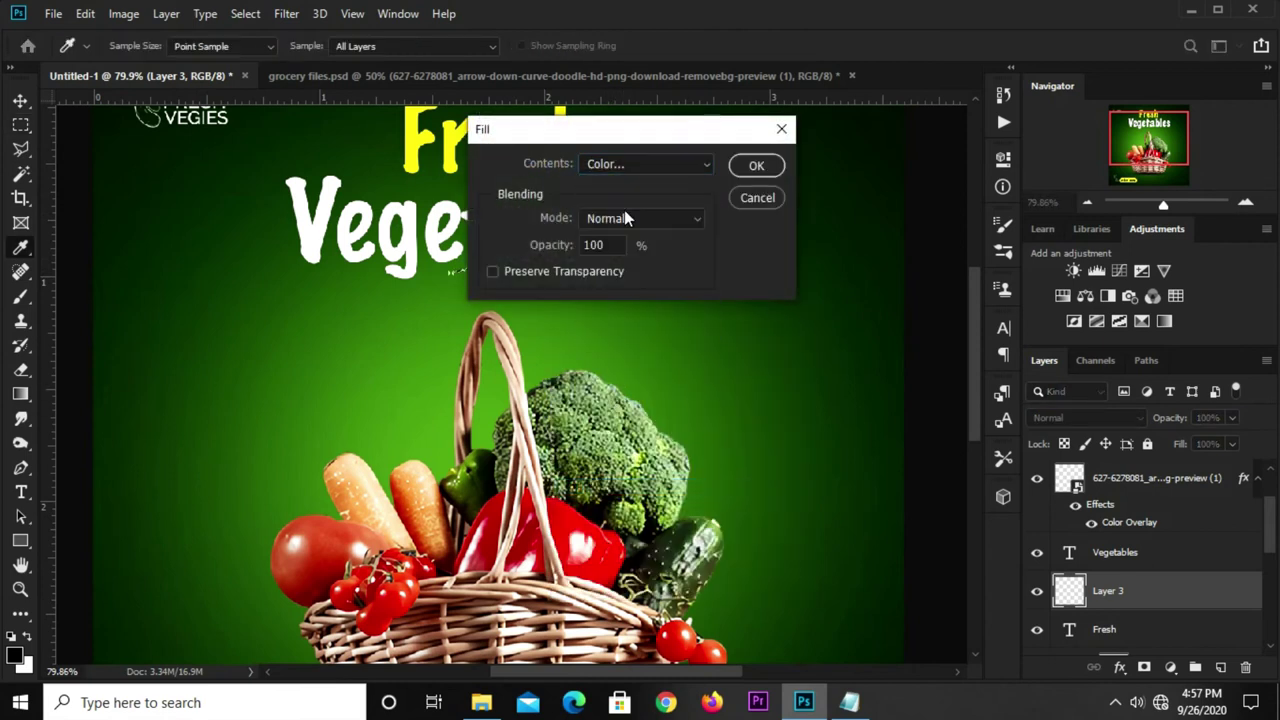
pyautogui.moveTo(677, 357); pyautogui.dragTo(636, 310)
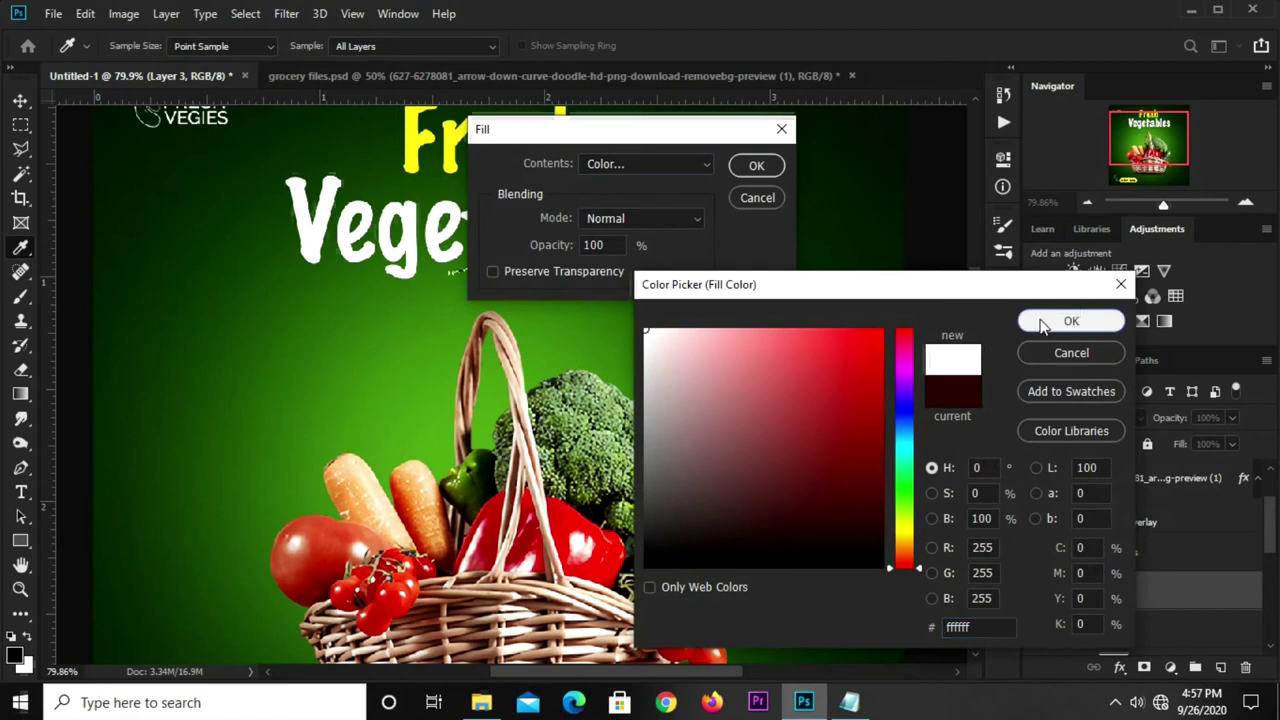
pyautogui.click(1050, 321)
pyautogui.click(757, 166)
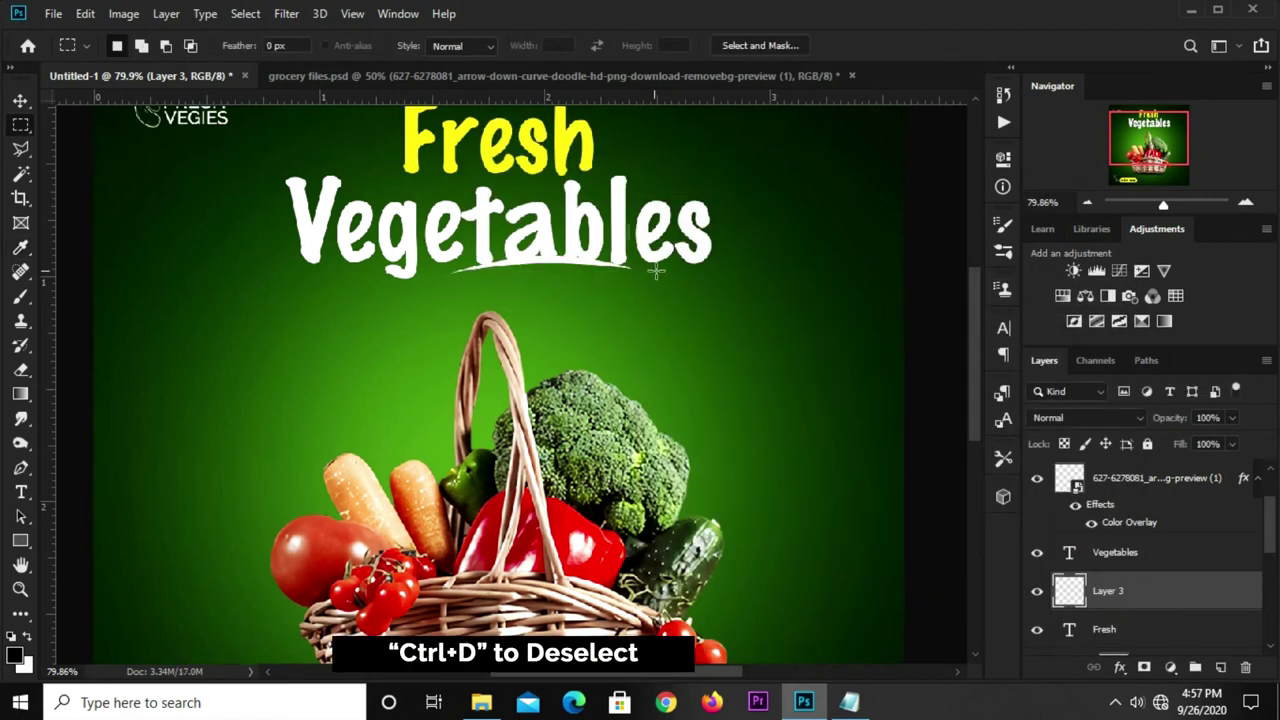
pyautogui.press('v')
pyautogui.press('Down')
pyautogui.press('Down')
pyautogui.press('Down')
pyautogui.press('Down')
pyautogui.press('Down')
pyautogui.press('Down')
pyautogui.press('Down')
# Switch to grocery files.psd and select the speech-bubble doodle layer
pyautogui.hotkey('ctrl', '-')
pyautogui.hotkey('ctrl', '-')
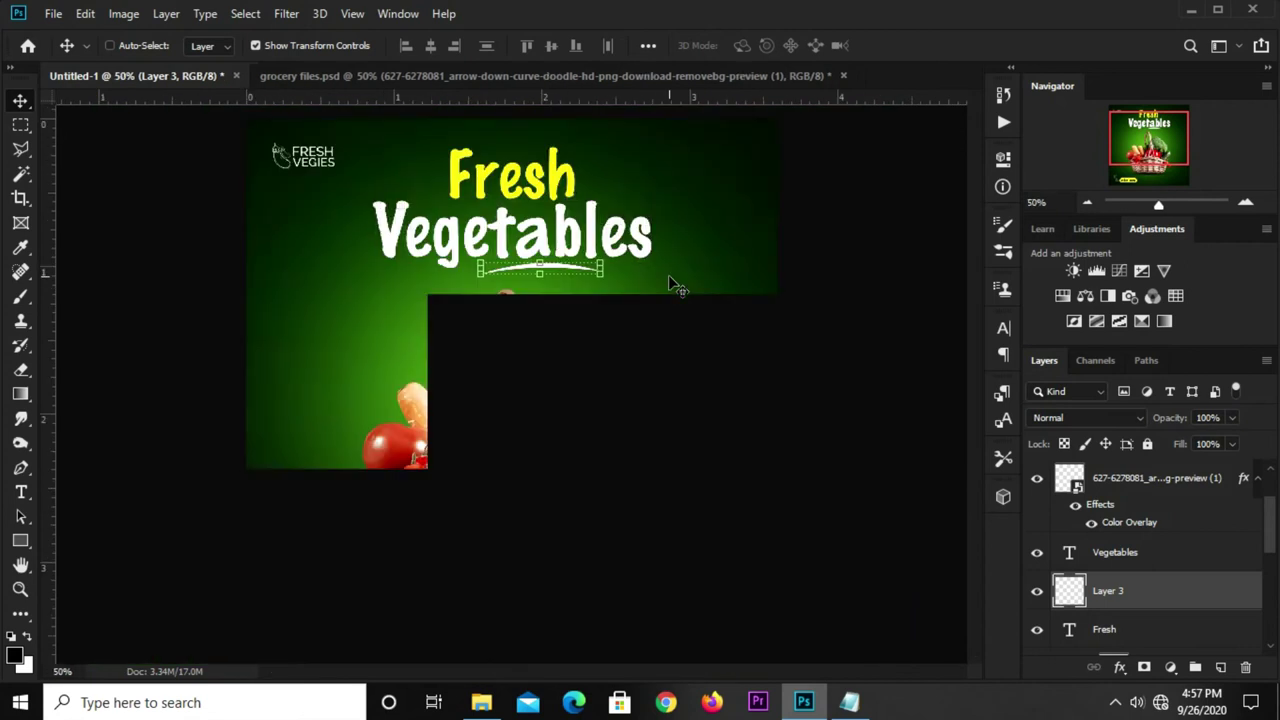
pyautogui.click(600, 568)
pyautogui.click(592, 480)
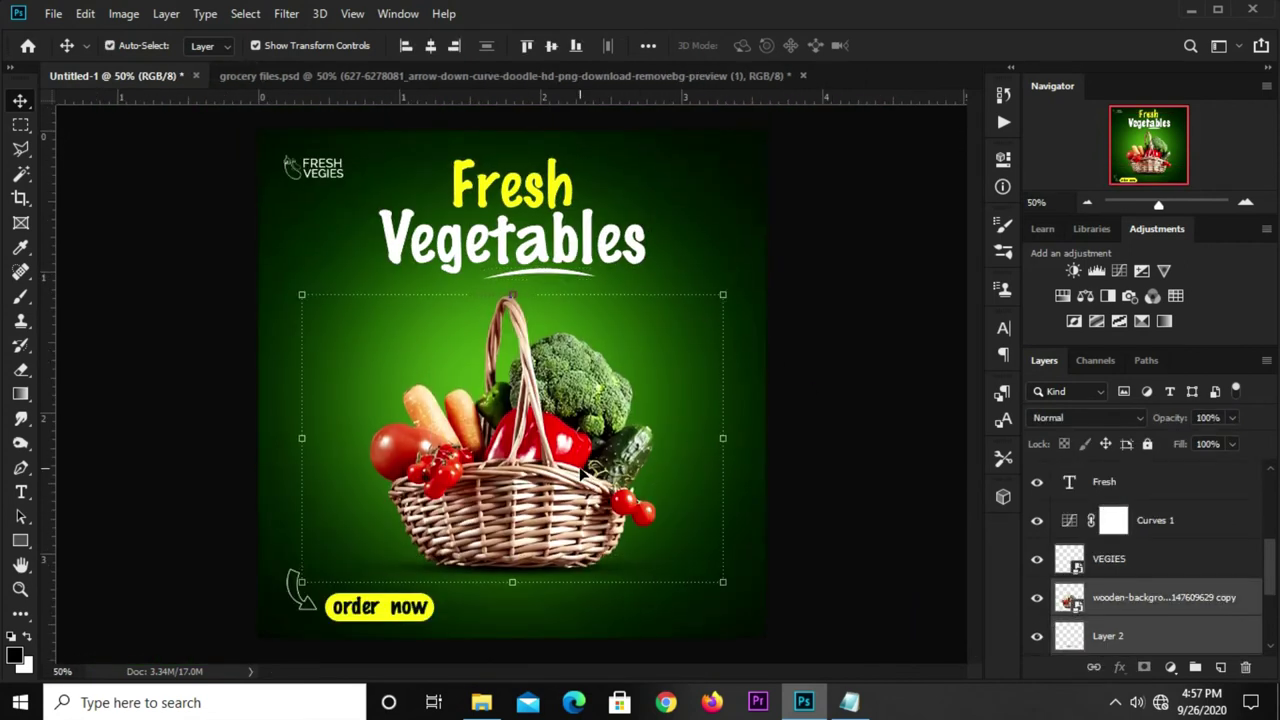
pyautogui.click(843, 314)
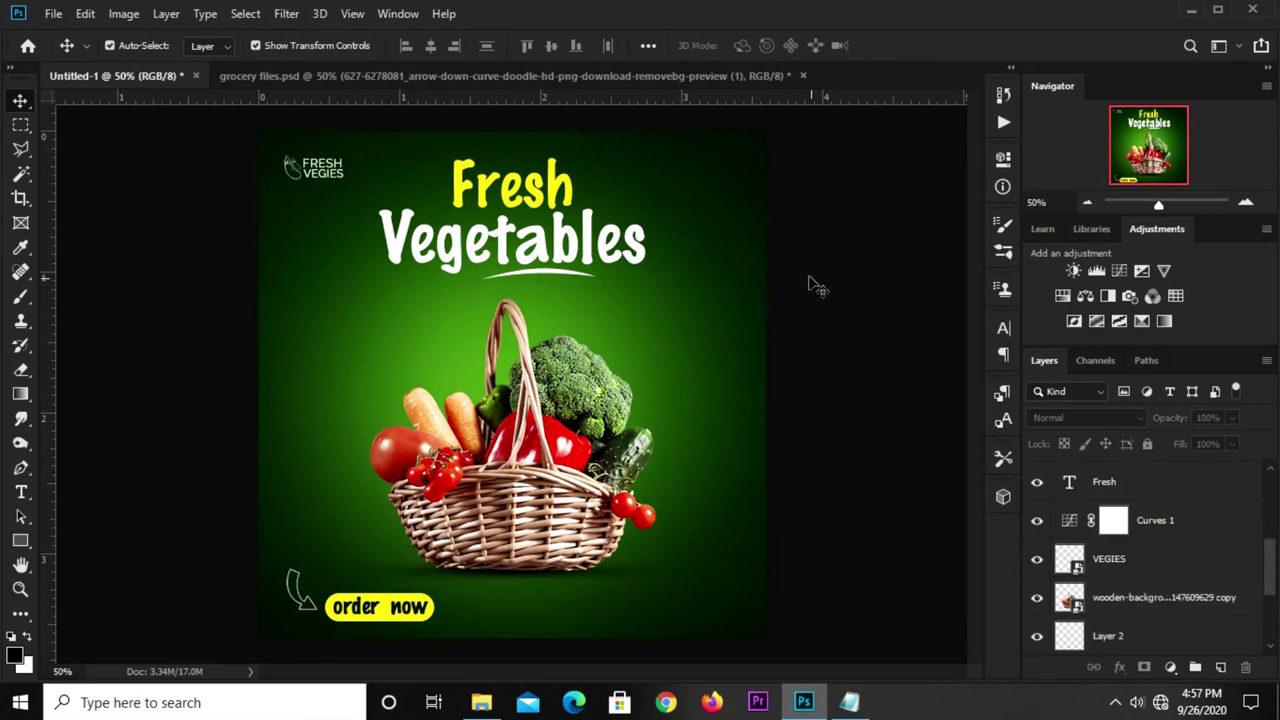
pyautogui.click(506, 76)
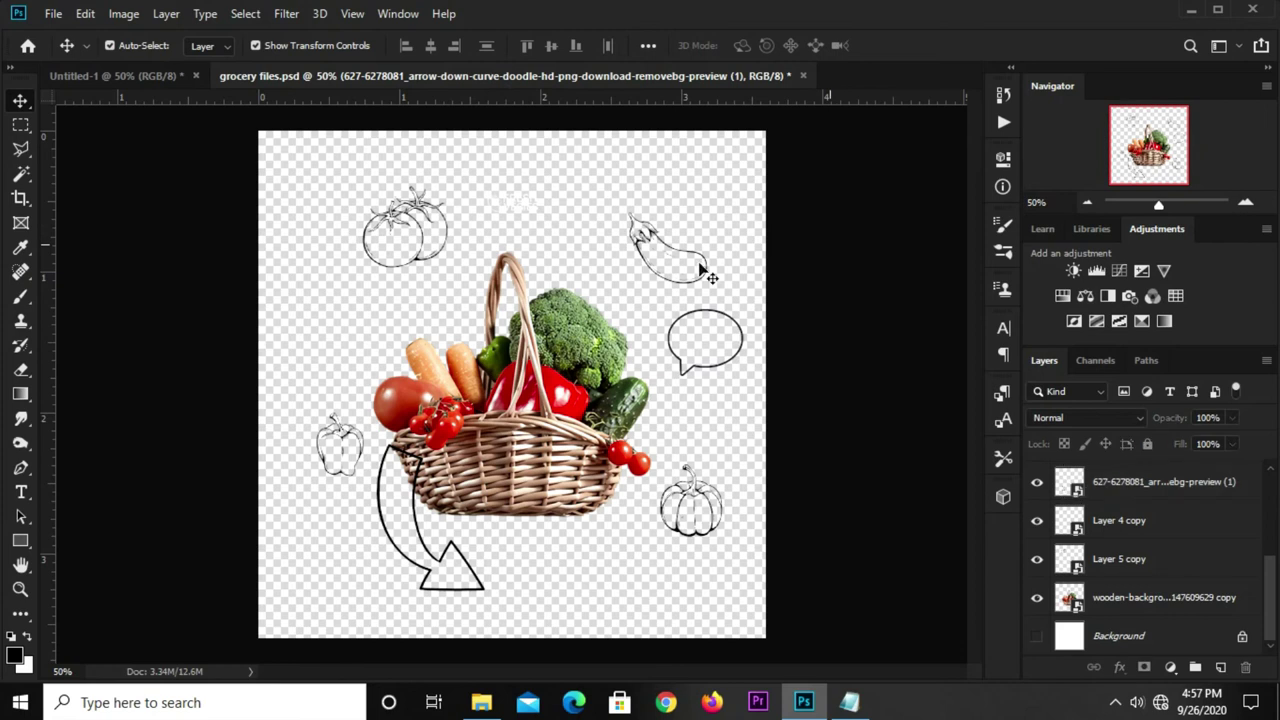
pyautogui.click(702, 270)
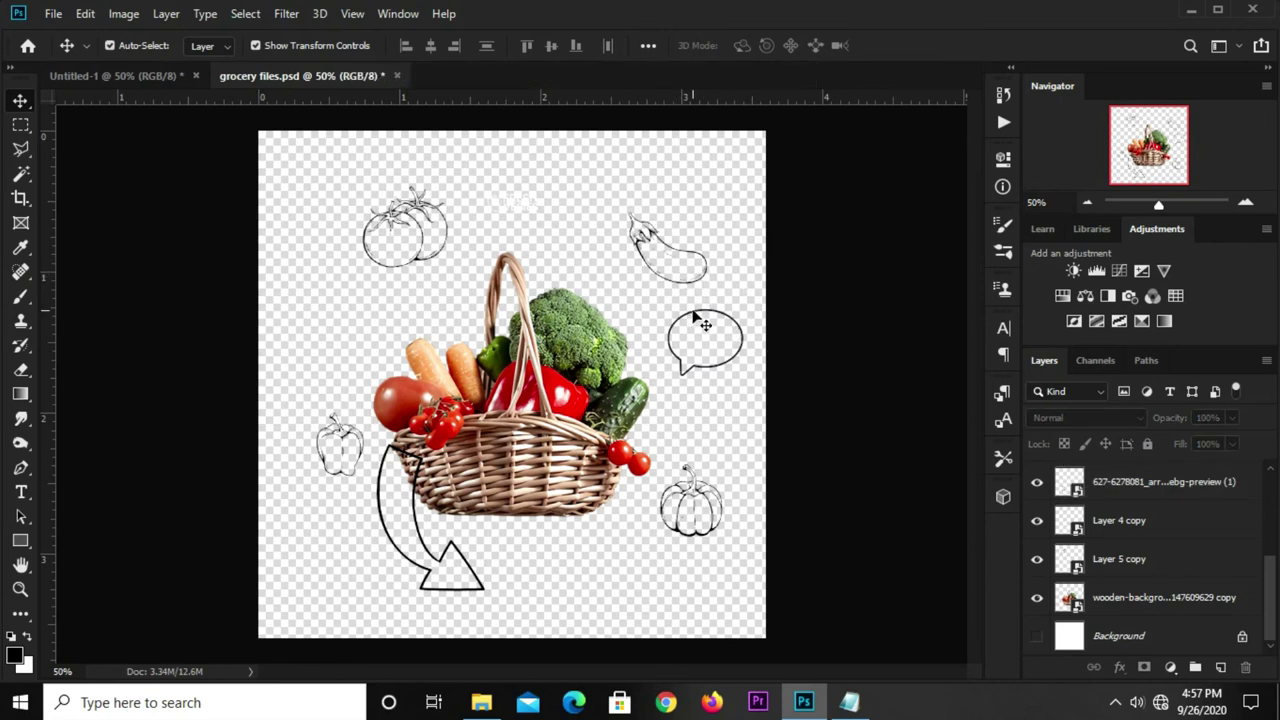
pyautogui.click(704, 325)
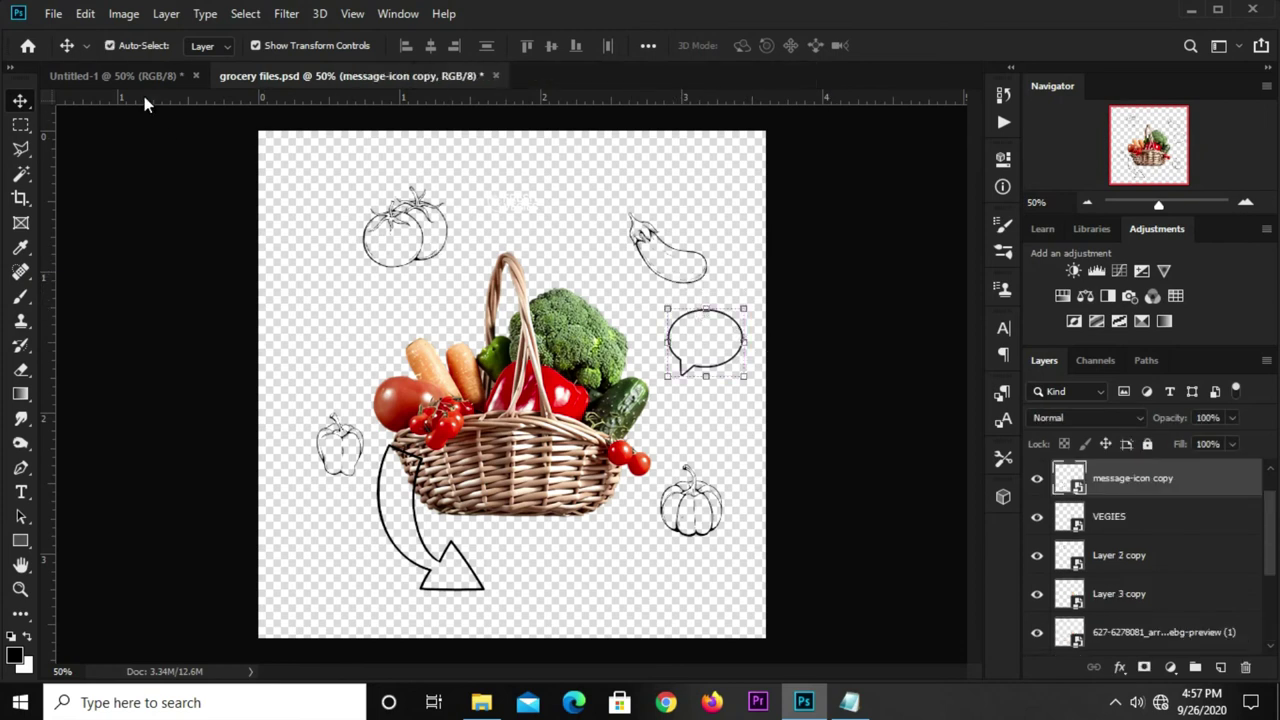
# Bring the speech bubble into the poster, place it left of the basket, and flip it horizontally
pyautogui.moveTo(144, 96); pyautogui.dragTo(420, 368)
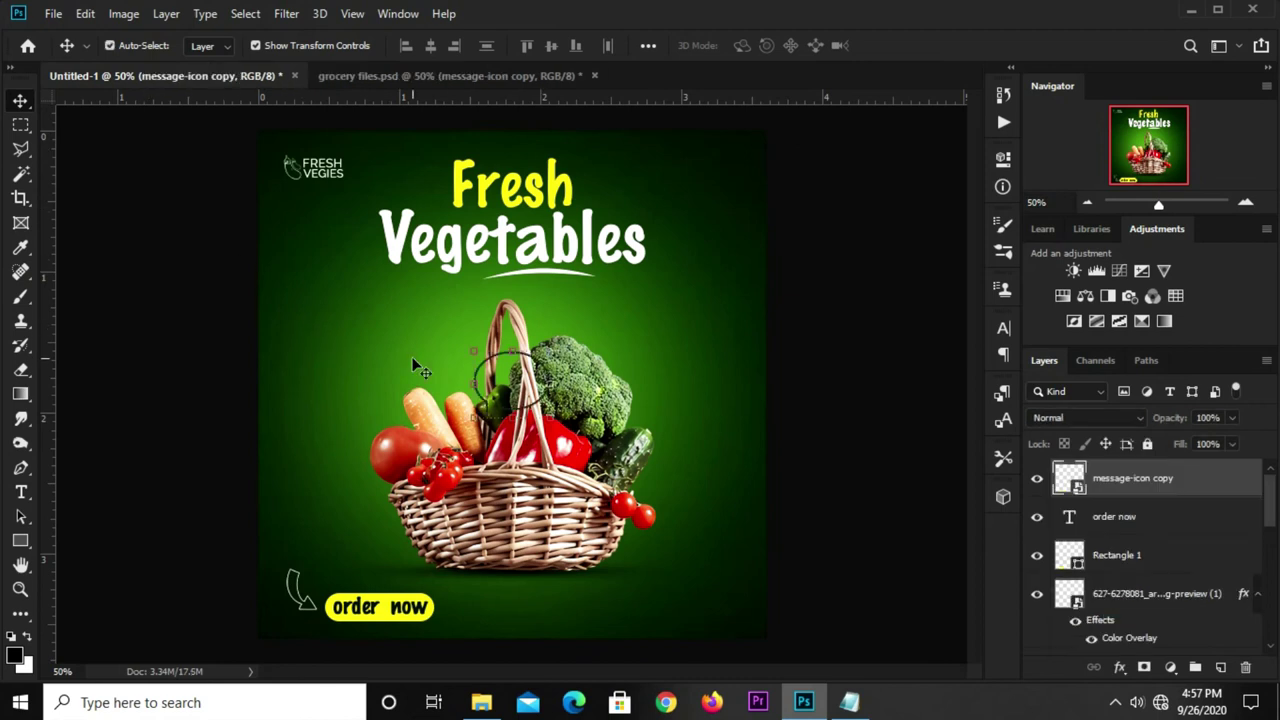
pyautogui.hotkey('ctrl', 't')
pyautogui.moveTo(496, 355); pyautogui.dragTo(371, 340)
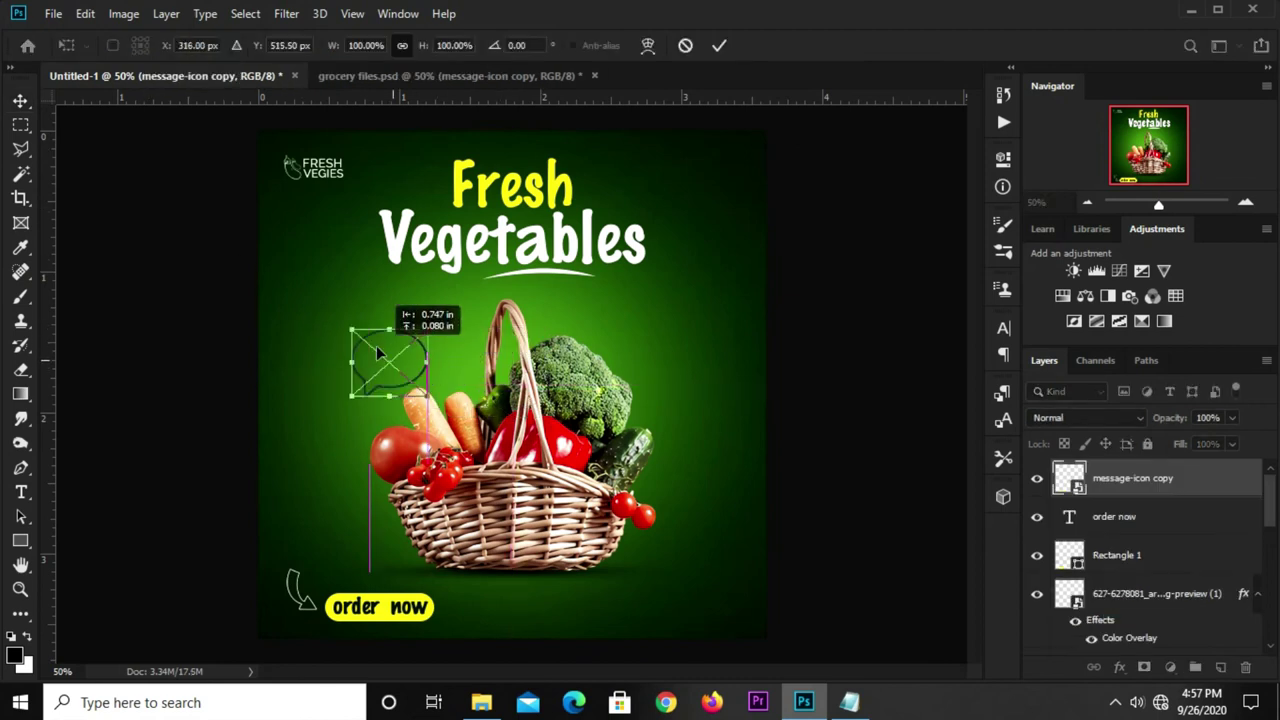
pyautogui.rightClick(375, 341)
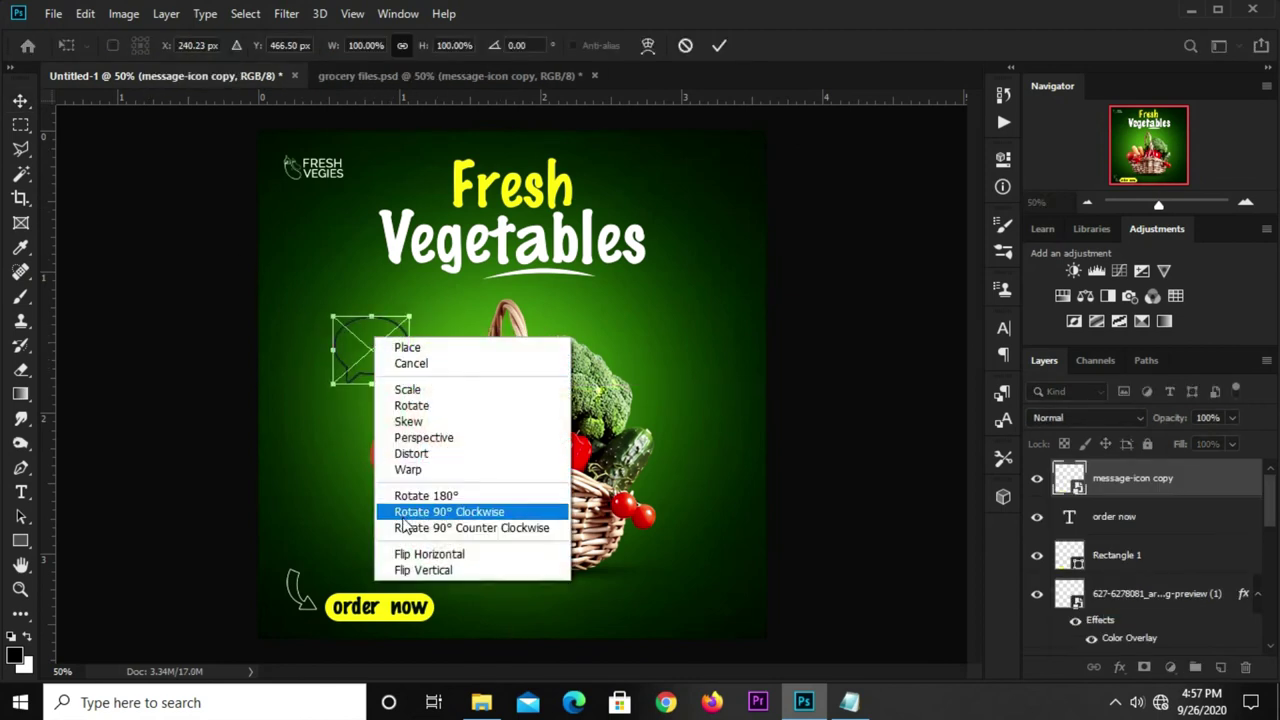
pyautogui.click(428, 553)
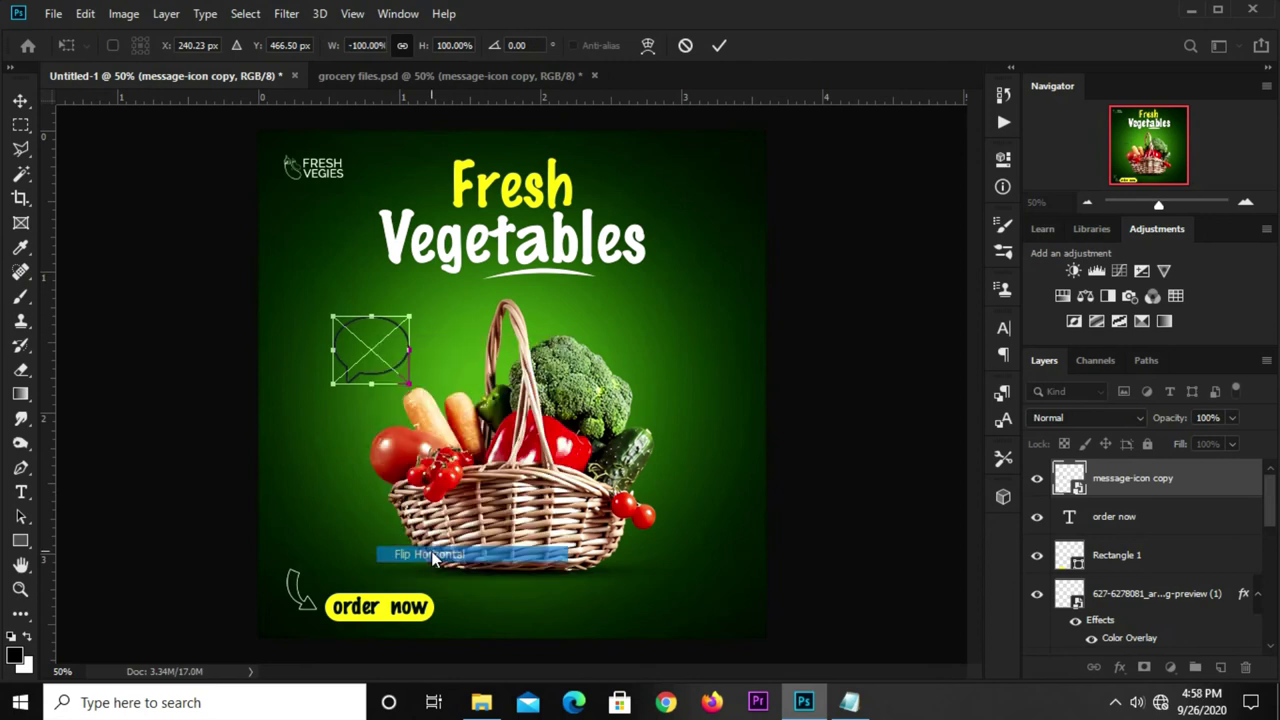
pyautogui.press('Return')
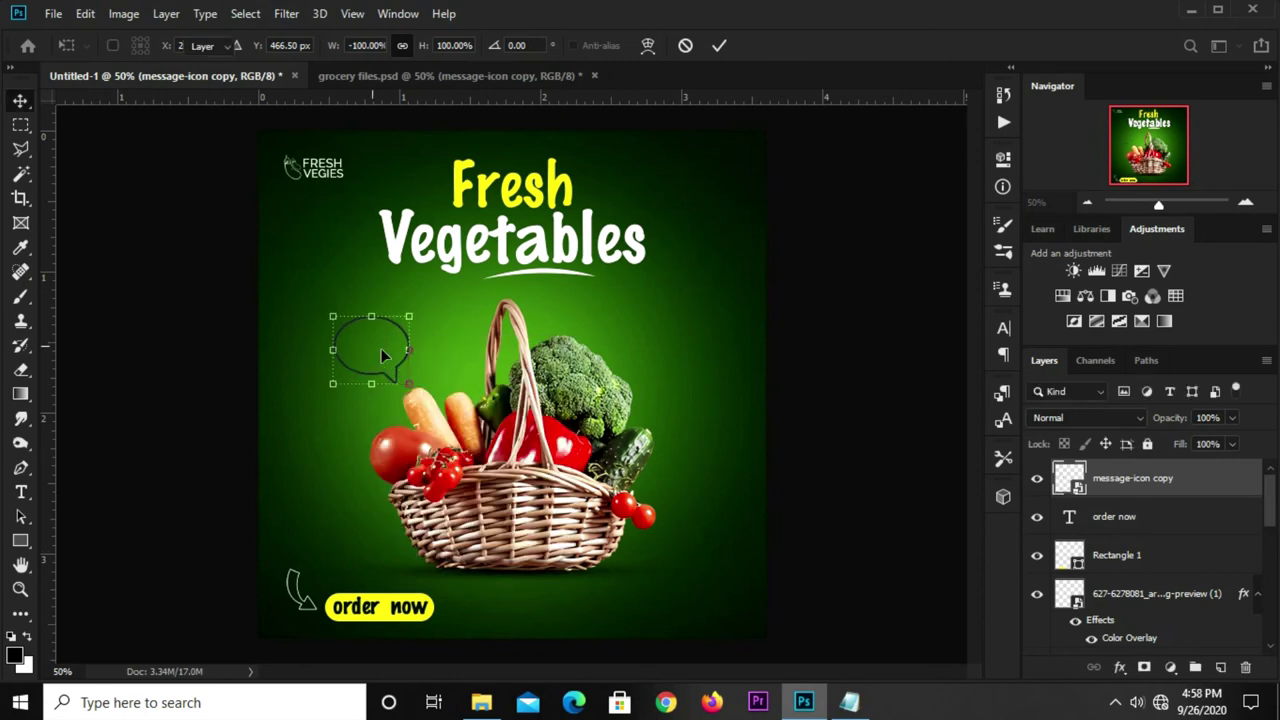
# Copy the arrow doodle's white colour overlay style and paste it onto the speech bubble
pyautogui.click(1142, 597)
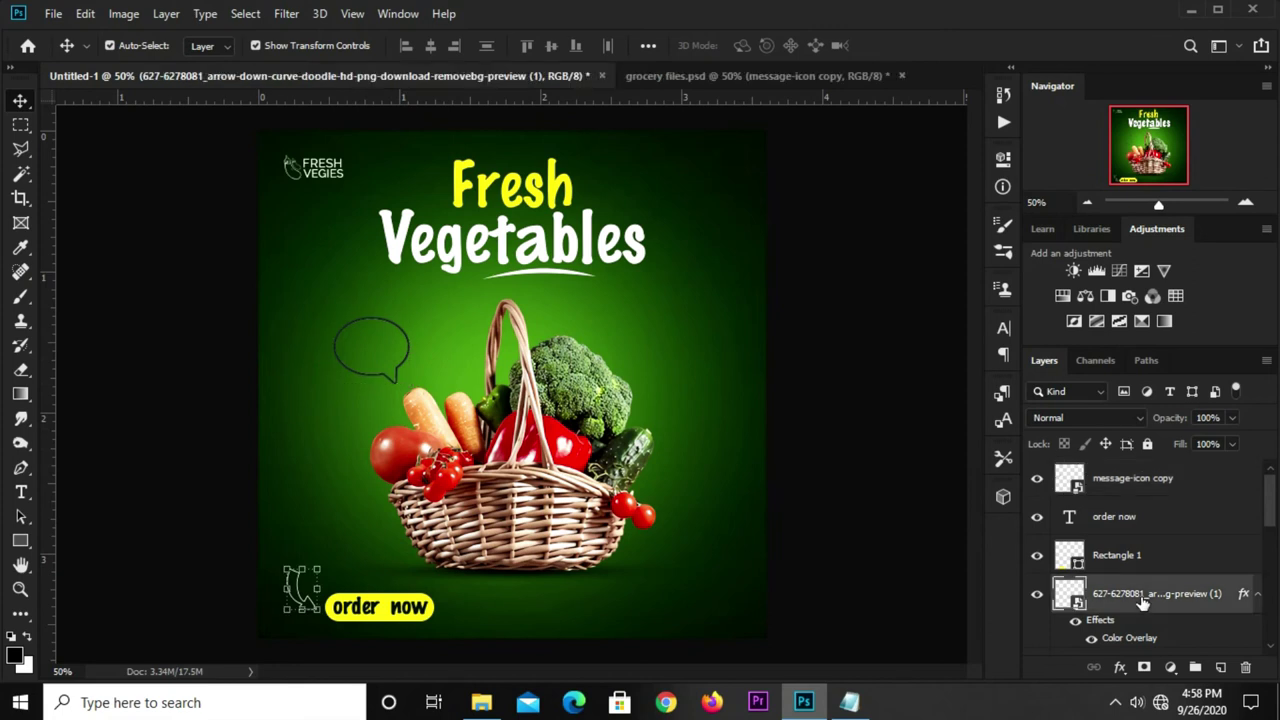
pyautogui.scroll(-2, 1142, 592)
pyautogui.rightClick(1124, 517)
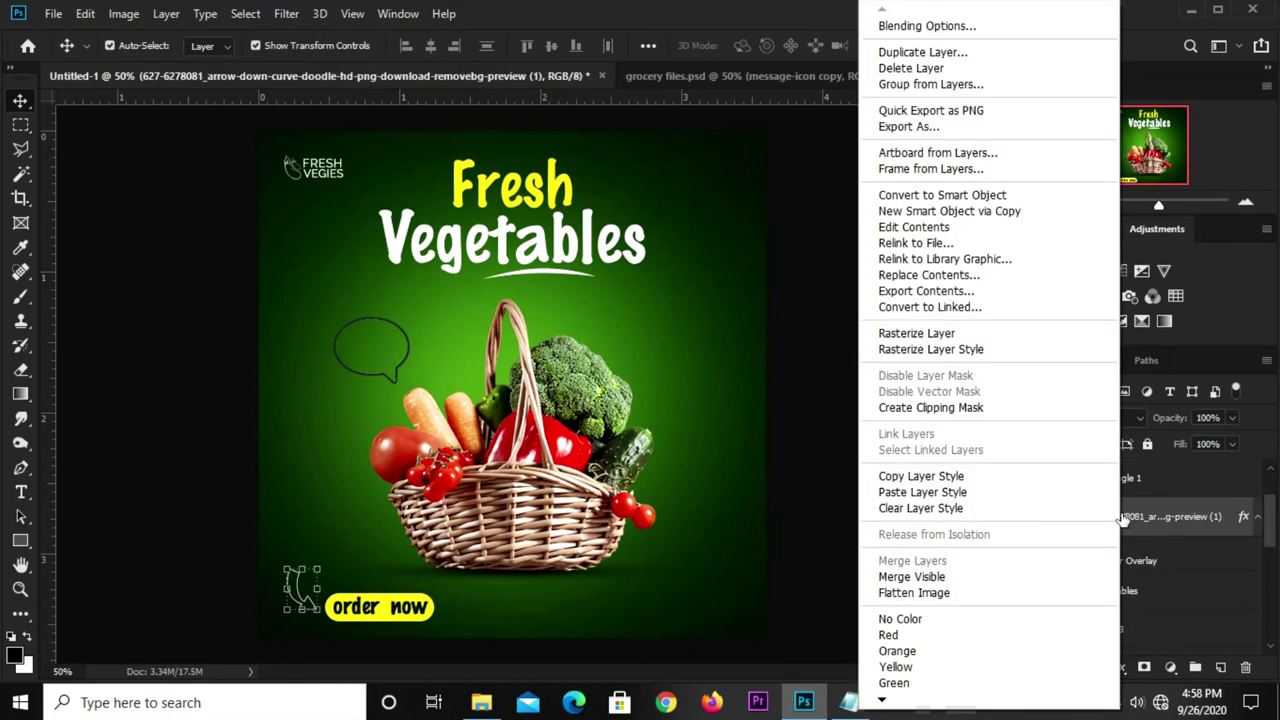
pyautogui.click(921, 476)
pyautogui.scroll(2, 1108, 505)
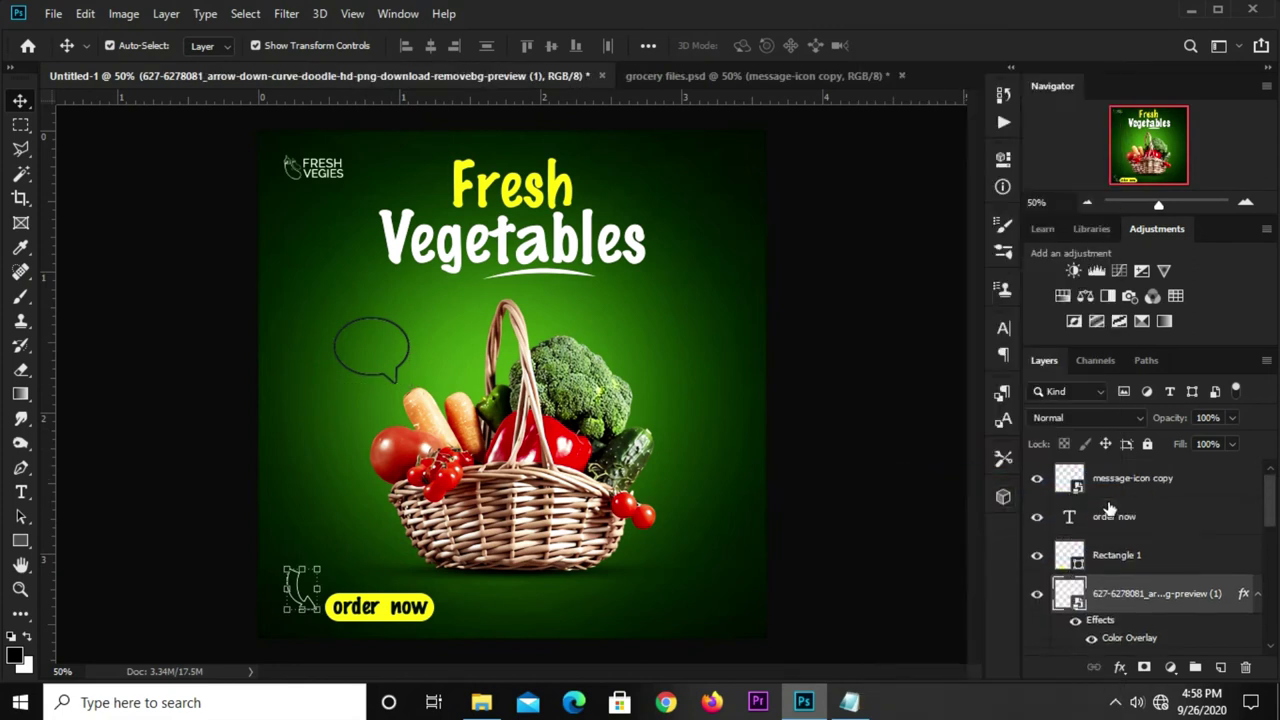
pyautogui.click(1107, 488)
pyautogui.rightClick(1099, 485)
pyautogui.click(910, 492)
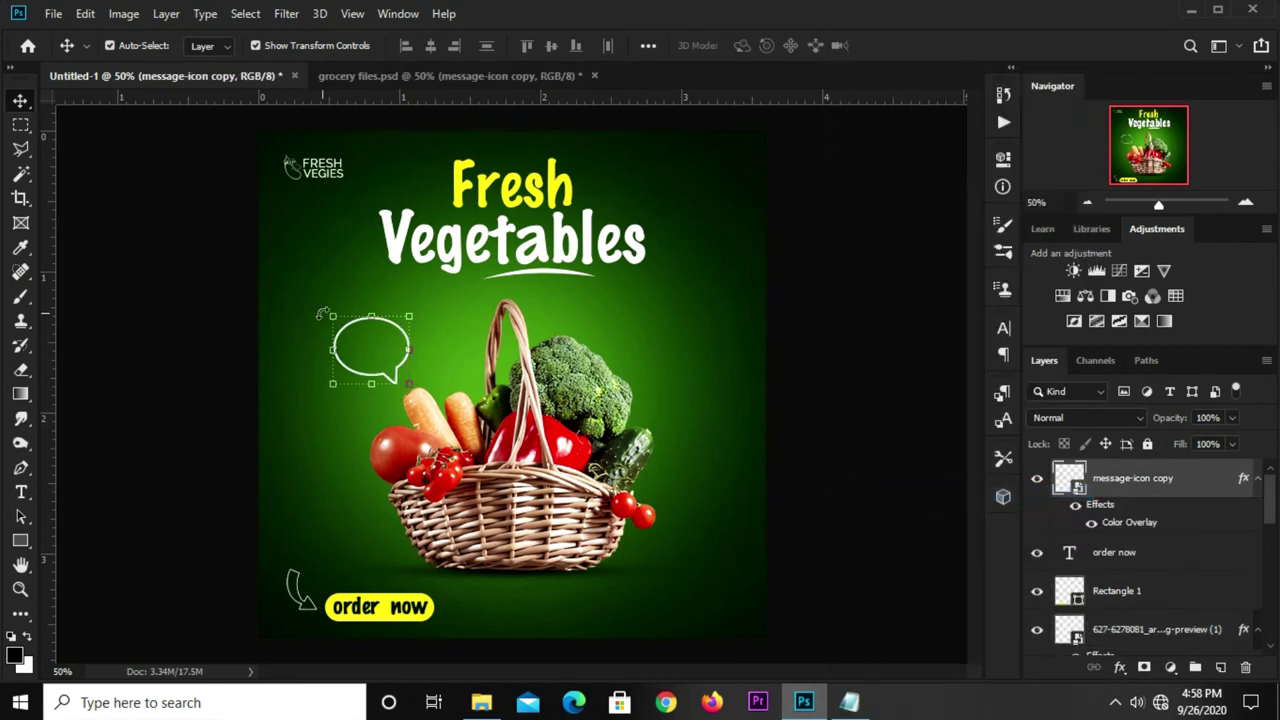
# Add a '50%' text layer beside the basket handle, pasted from the notes
pyautogui.click(180, 322)
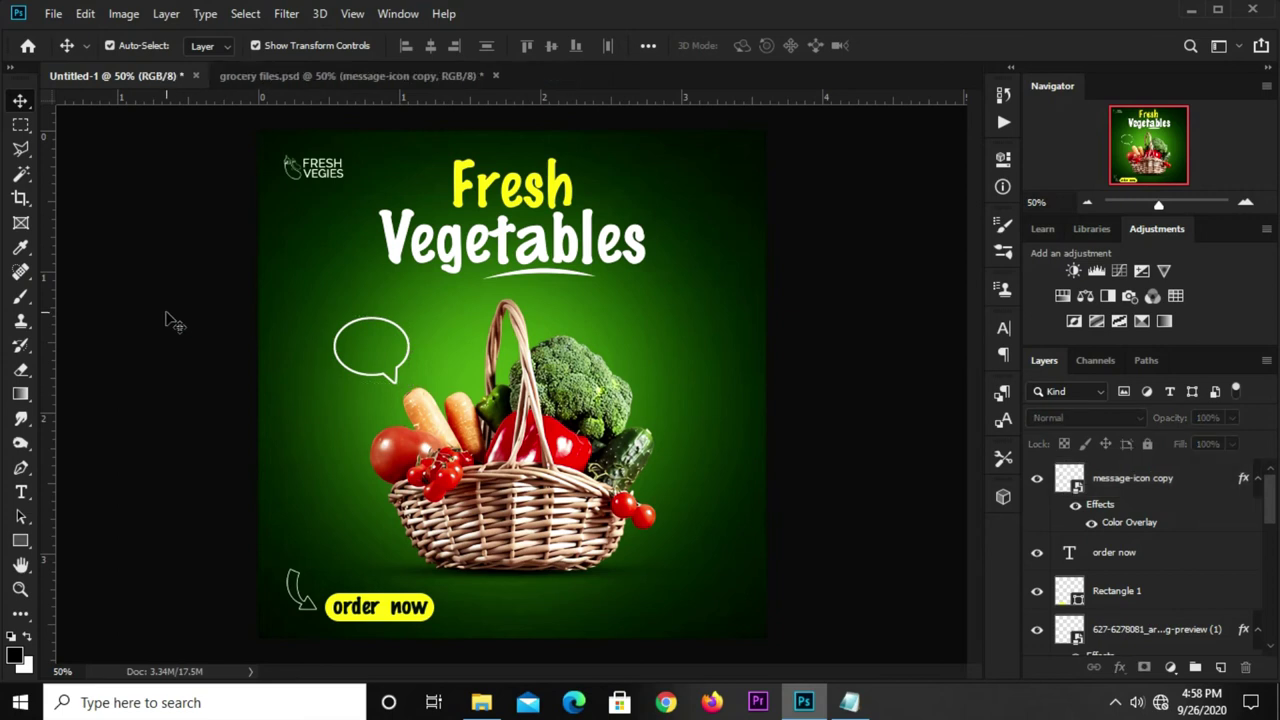
pyautogui.click(20, 492)
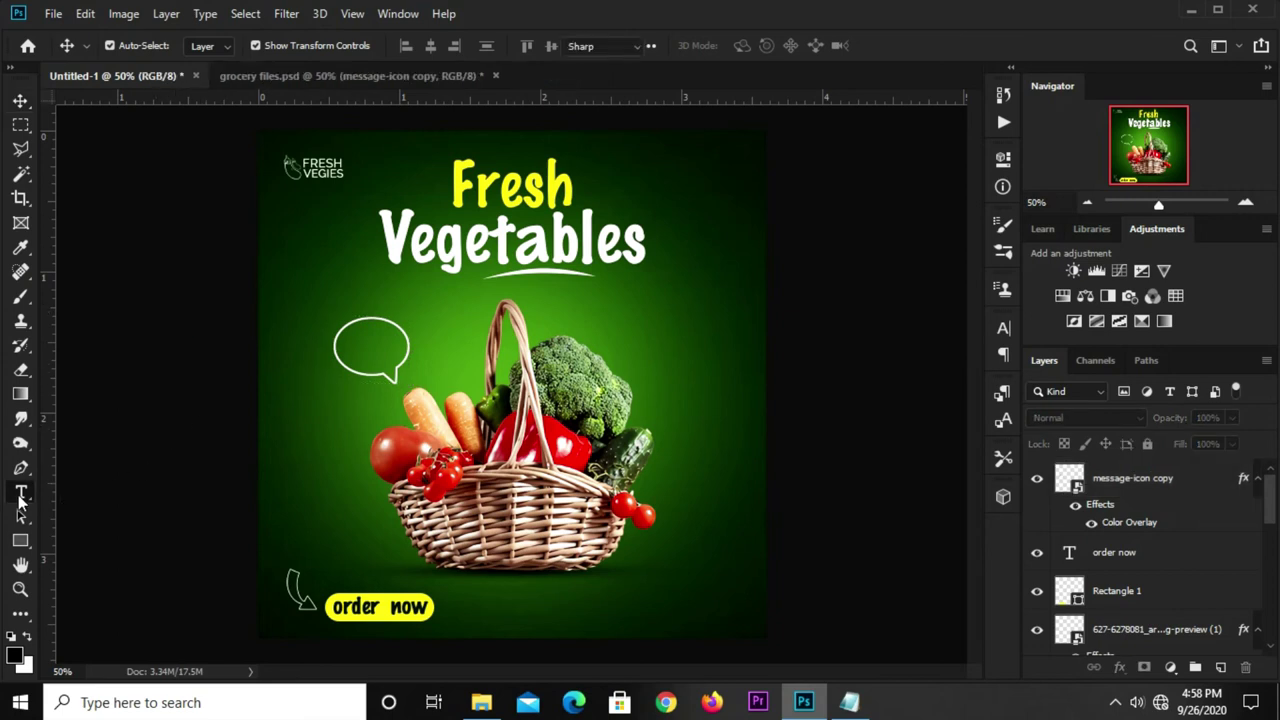
pyautogui.click(850, 701)
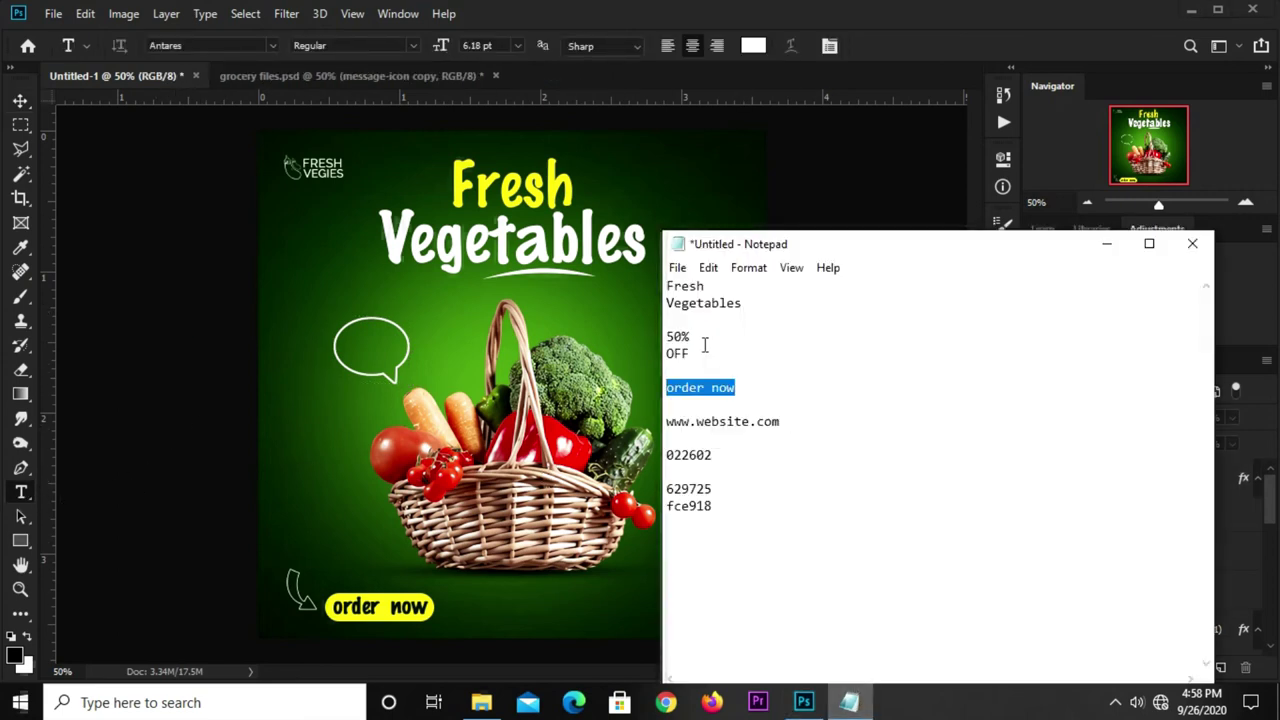
pyautogui.click(668, 336)
pyautogui.rightClick(692, 334)
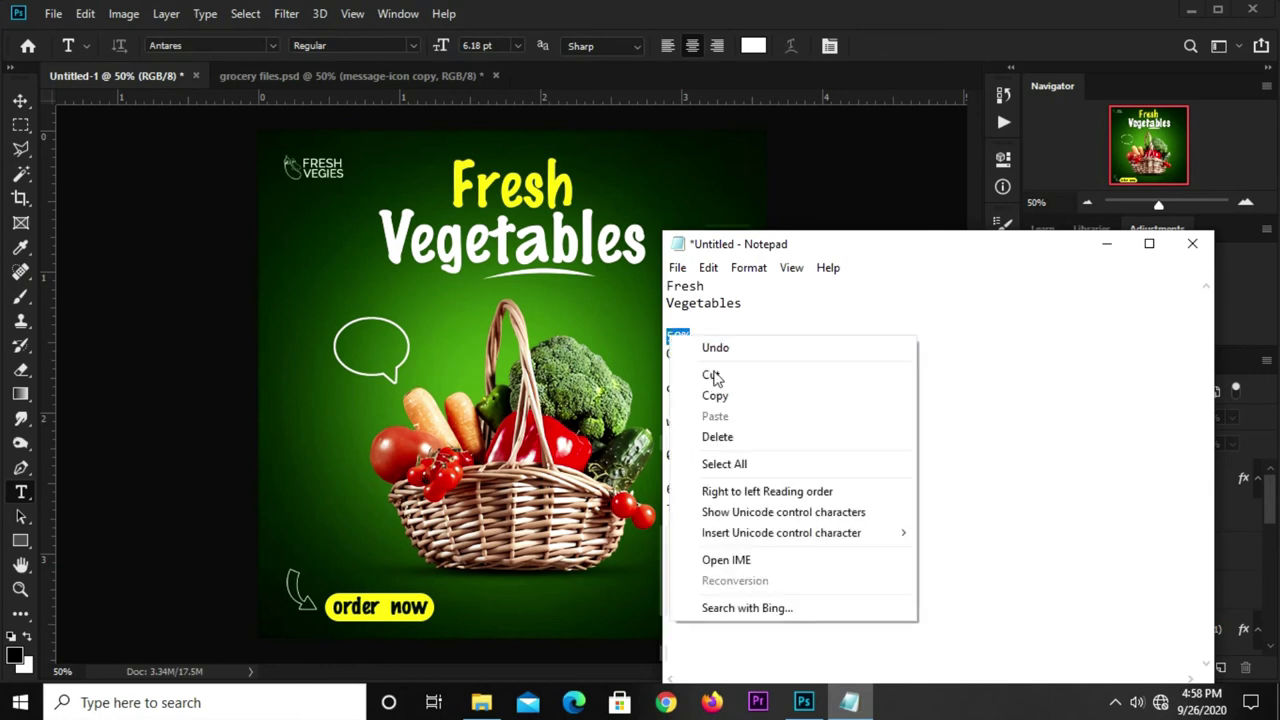
pyautogui.click(714, 394)
pyautogui.click(929, 18)
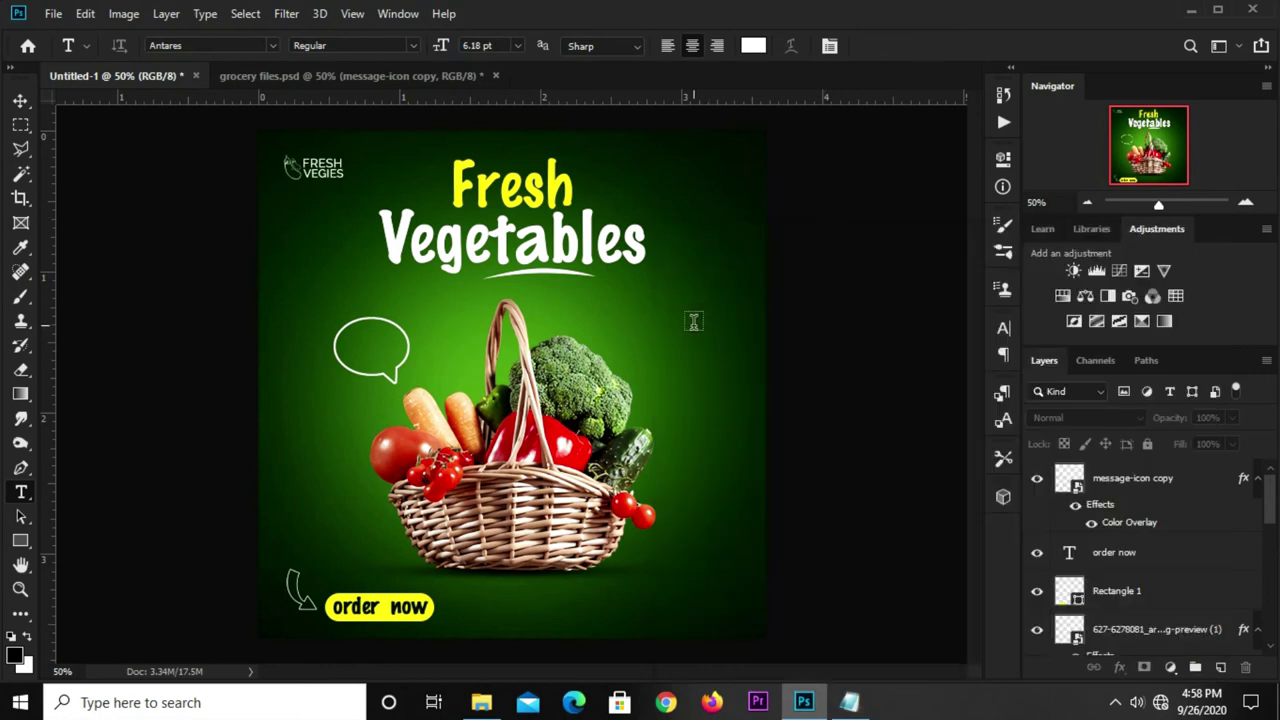
pyautogui.click(652, 302)
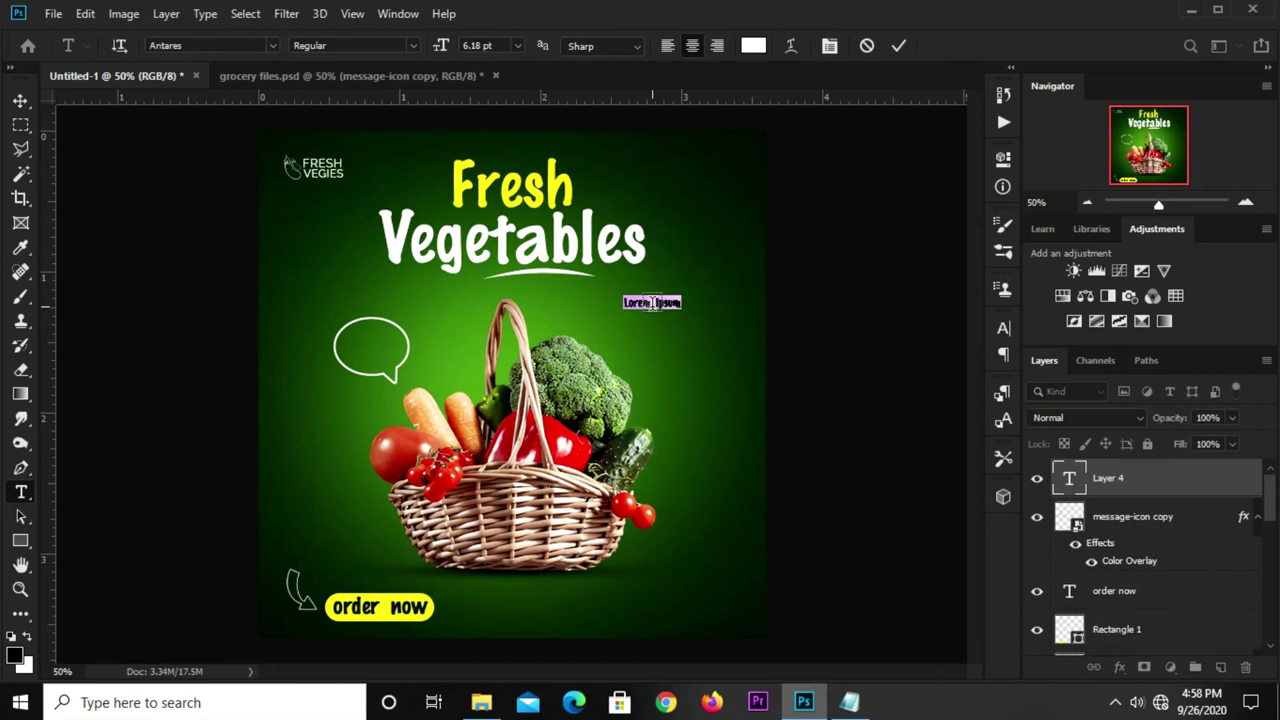
pyautogui.hotkey('ctrl', 'v')
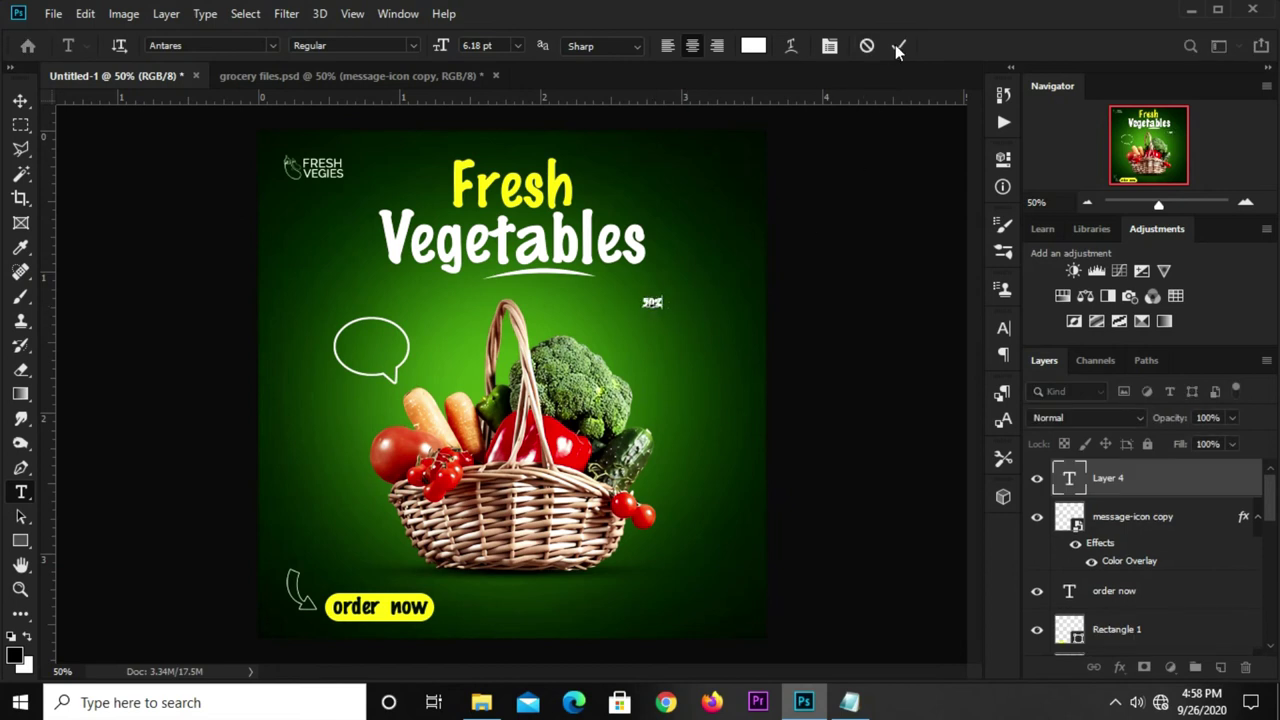
pyautogui.hotkey('ctrl', 'Return')
# Set the 50% text to the Gobold font
pyautogui.press('v')
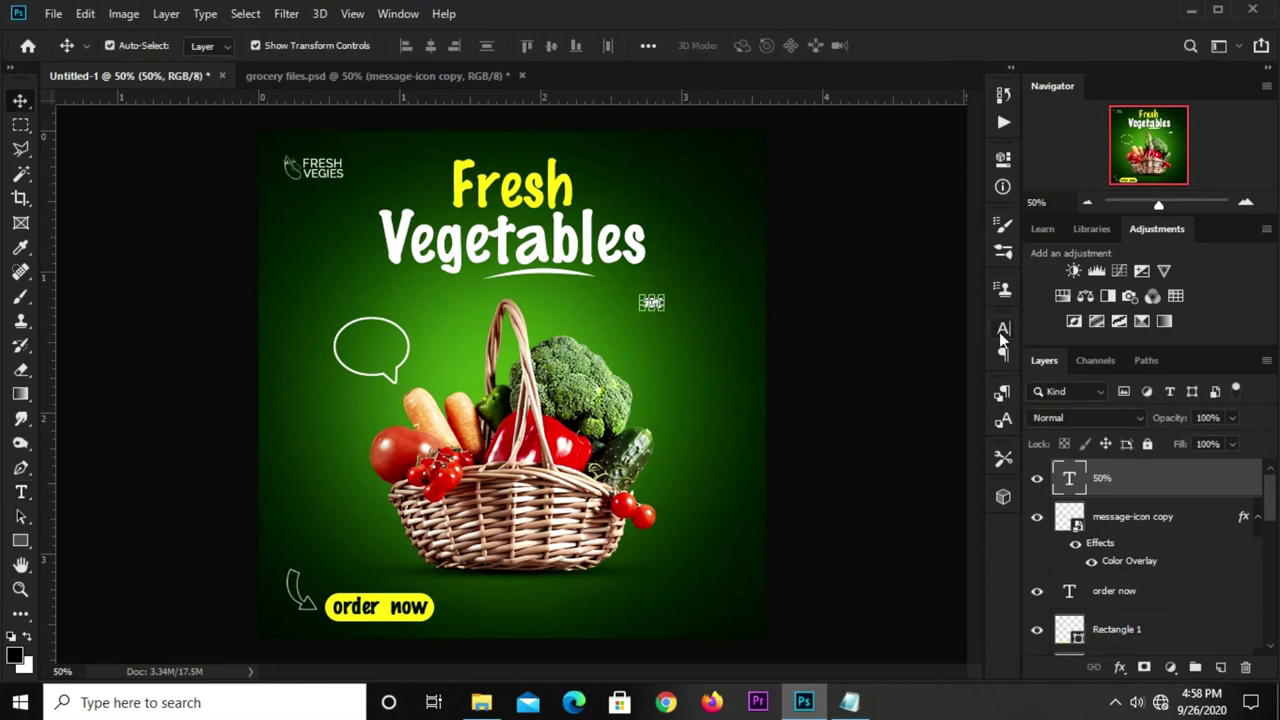
pyautogui.click(1003, 328)
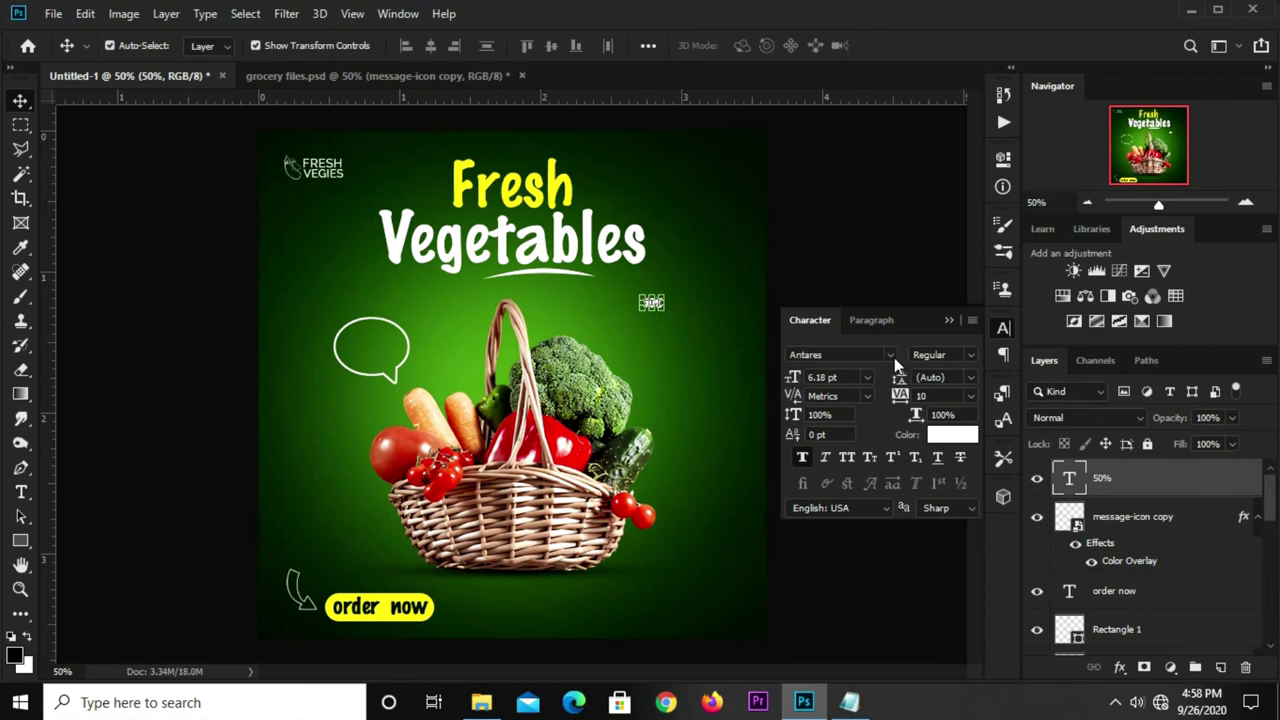
pyautogui.click(890, 355)
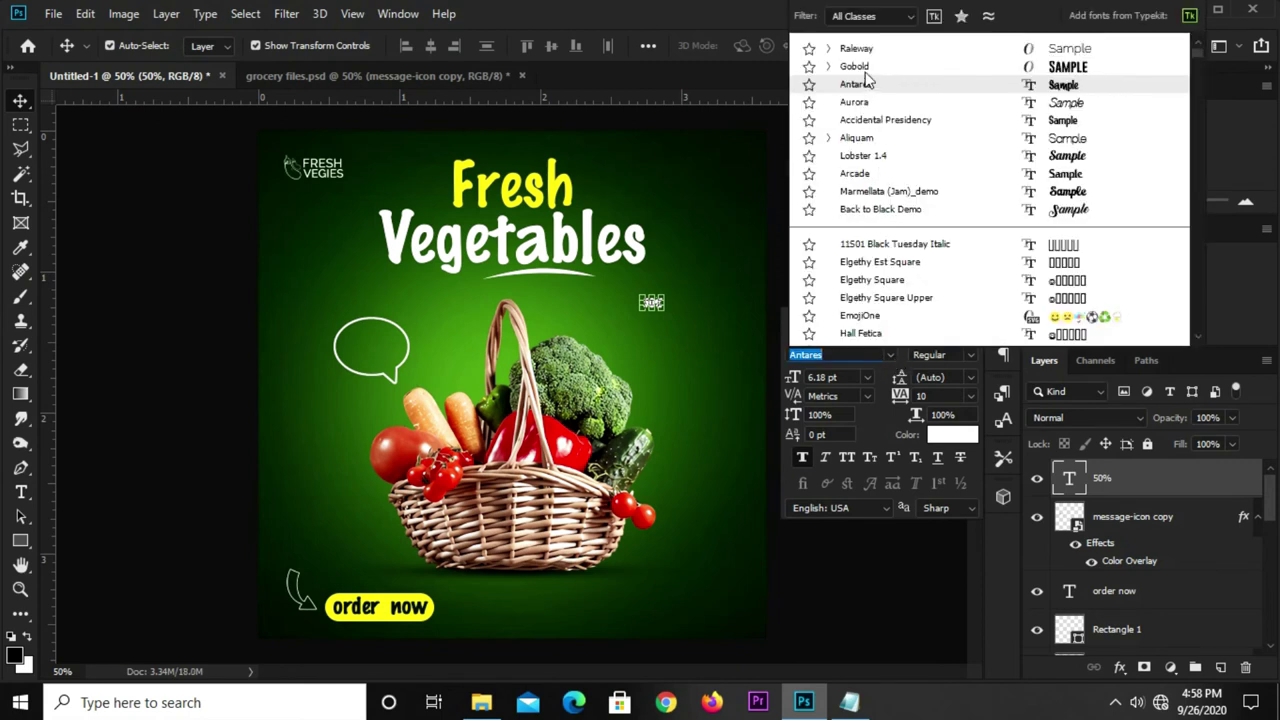
pyautogui.write('EmojiOne')
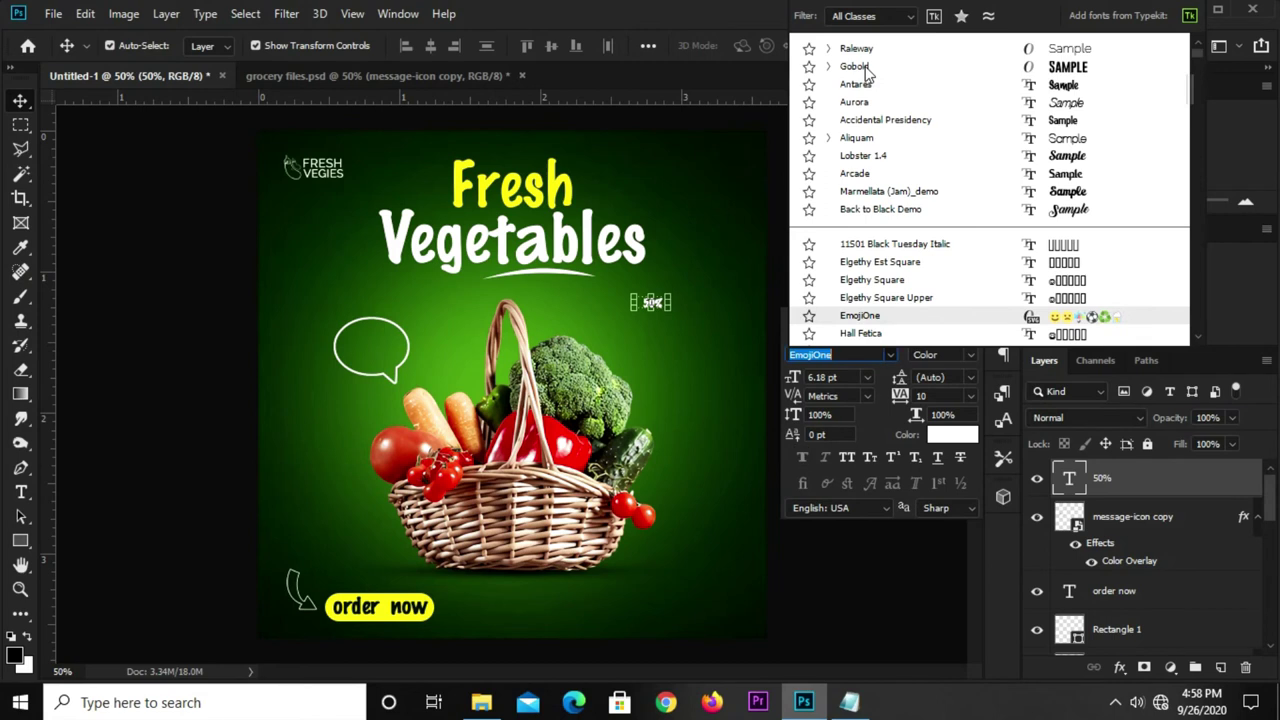
pyautogui.click(855, 67)
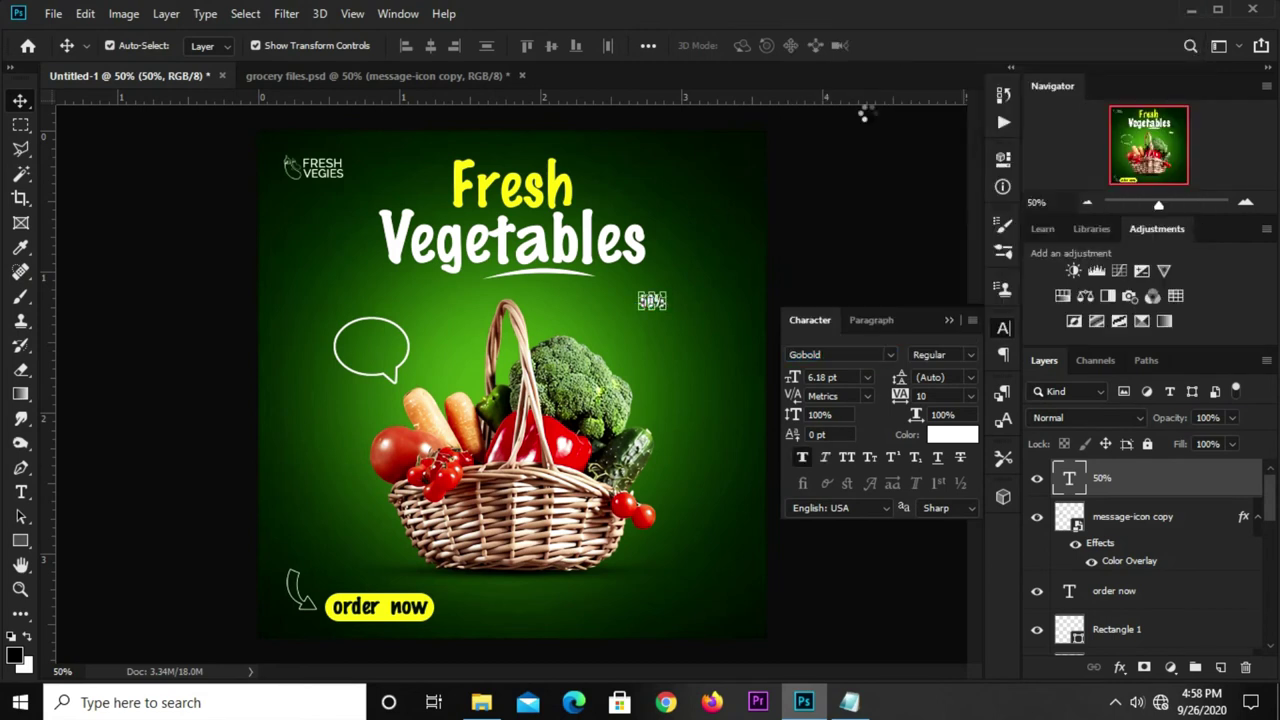
pyautogui.click(910, 330)
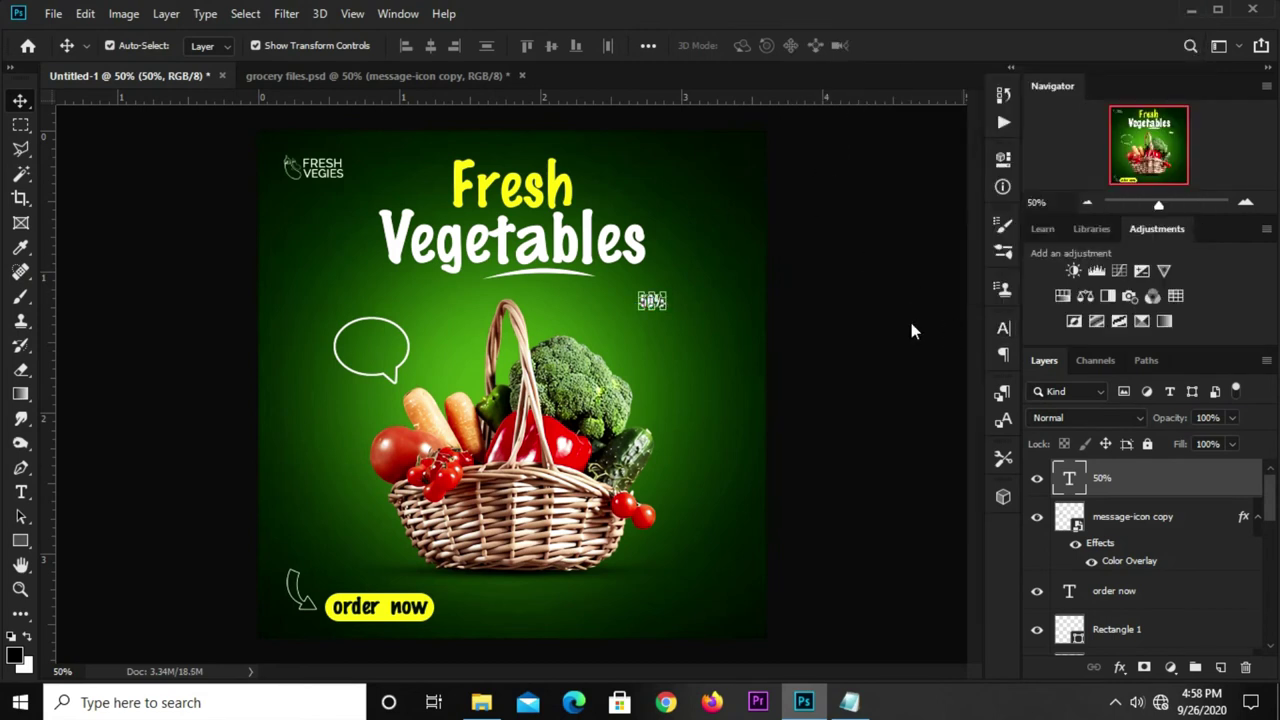
# Scale and position the 50% text to fit inside the speech bubble
pyautogui.hotkey('ctrl', 't')
pyautogui.moveTo(668, 311)
pyautogui.mouseDown()
pyautogui.moveTo(712, 334)
pyautogui.moveTo(358, 338)
pyautogui.moveTo(396, 327)
pyautogui.mouseUp()
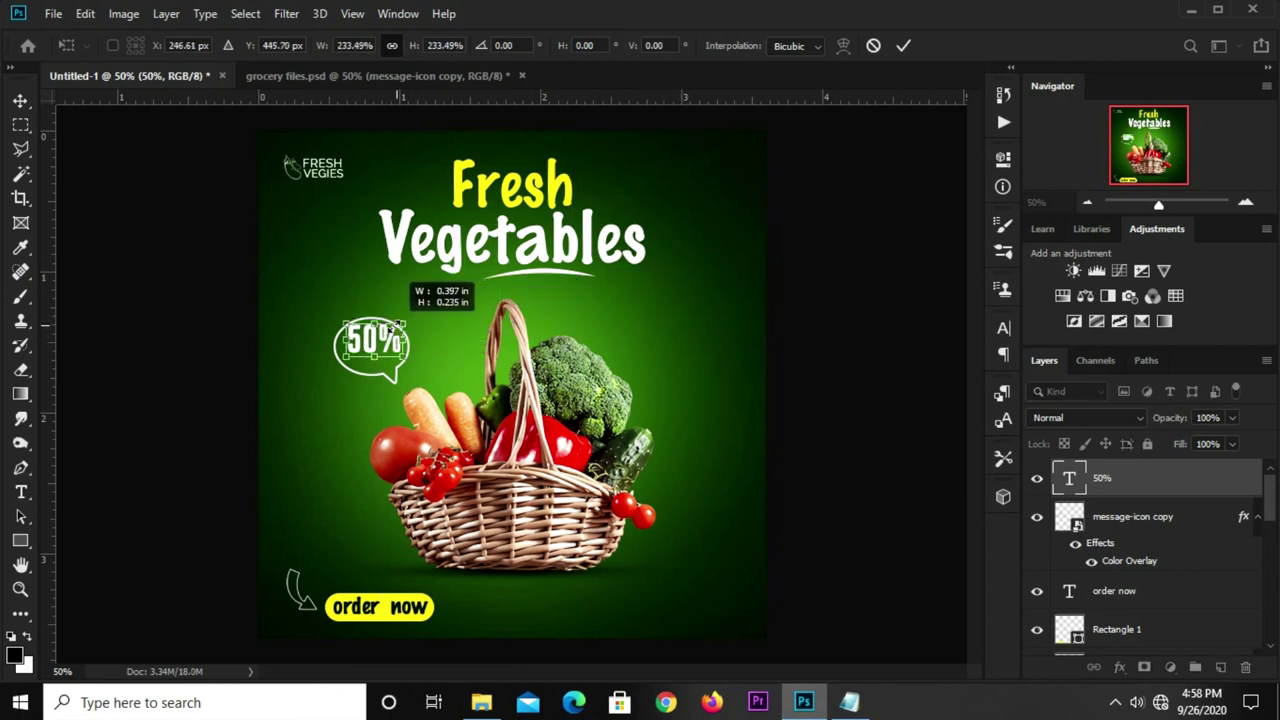
pyautogui.press('Return')
pyautogui.click(183, 385)
pyautogui.click(389, 340)
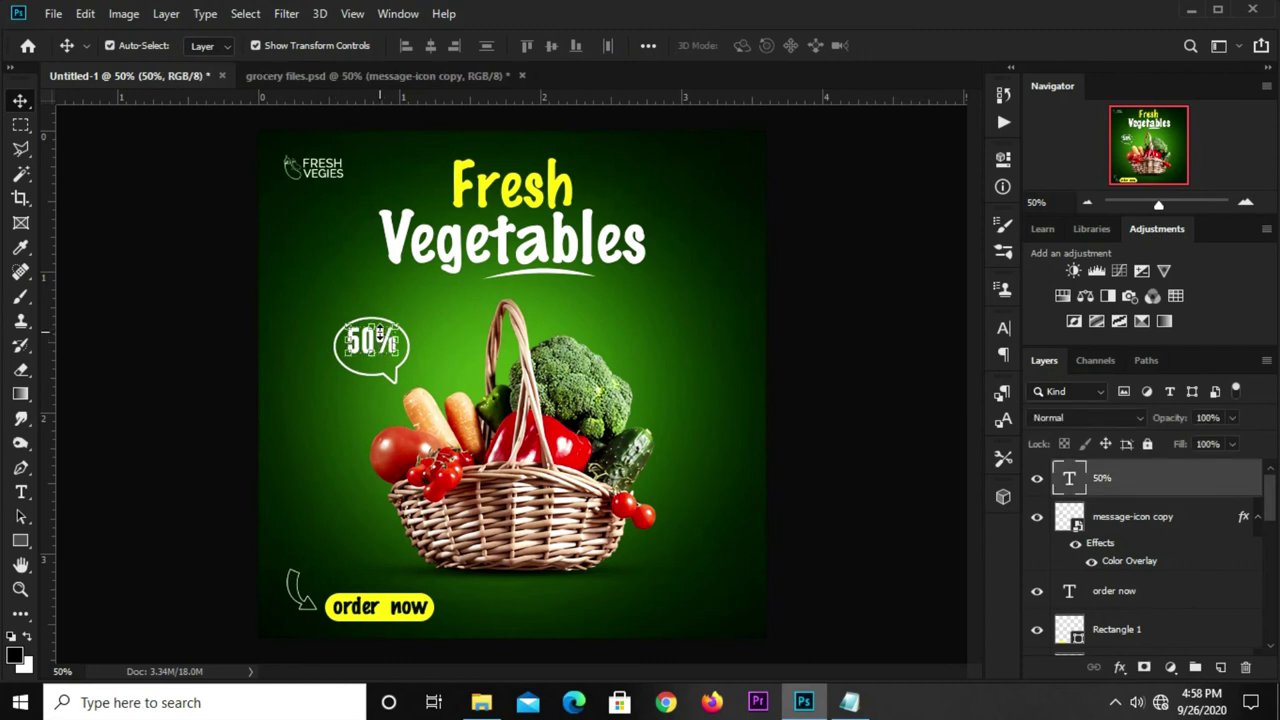
pyautogui.hotkey('ctrl', 't')
pyautogui.moveTo(402, 320); pyautogui.dragTo(393, 326)
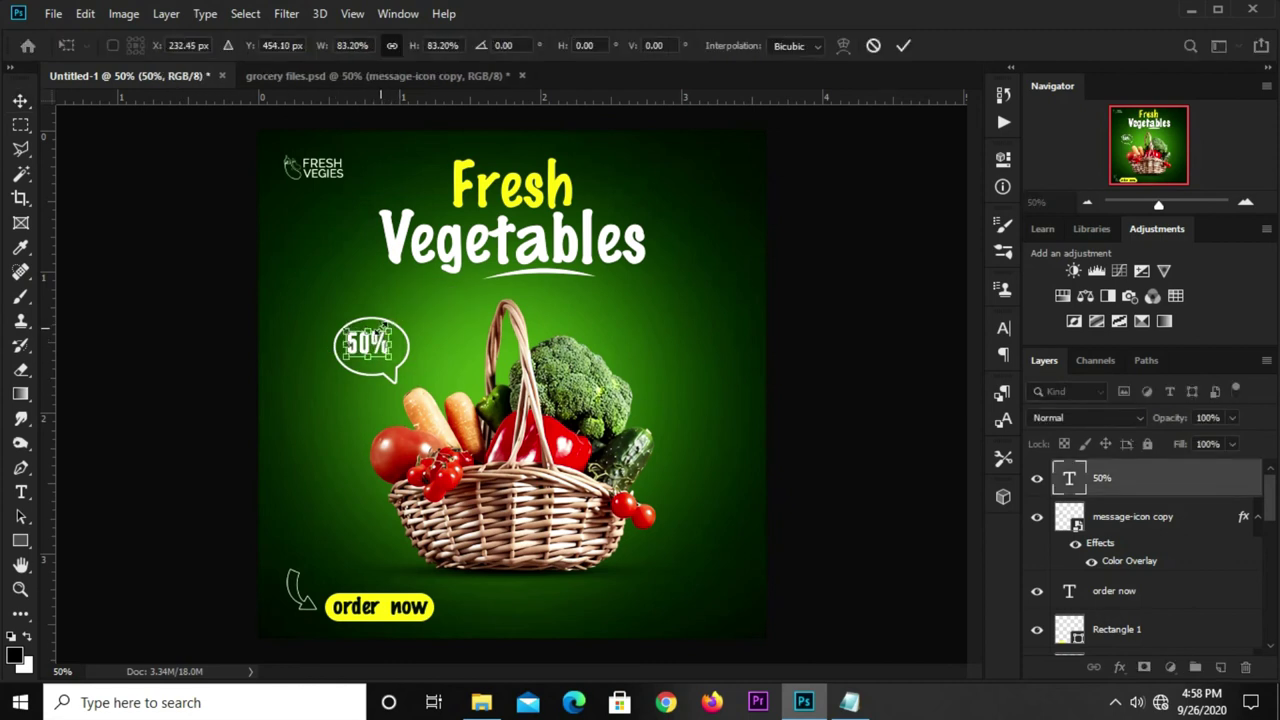
pyautogui.press('Return')
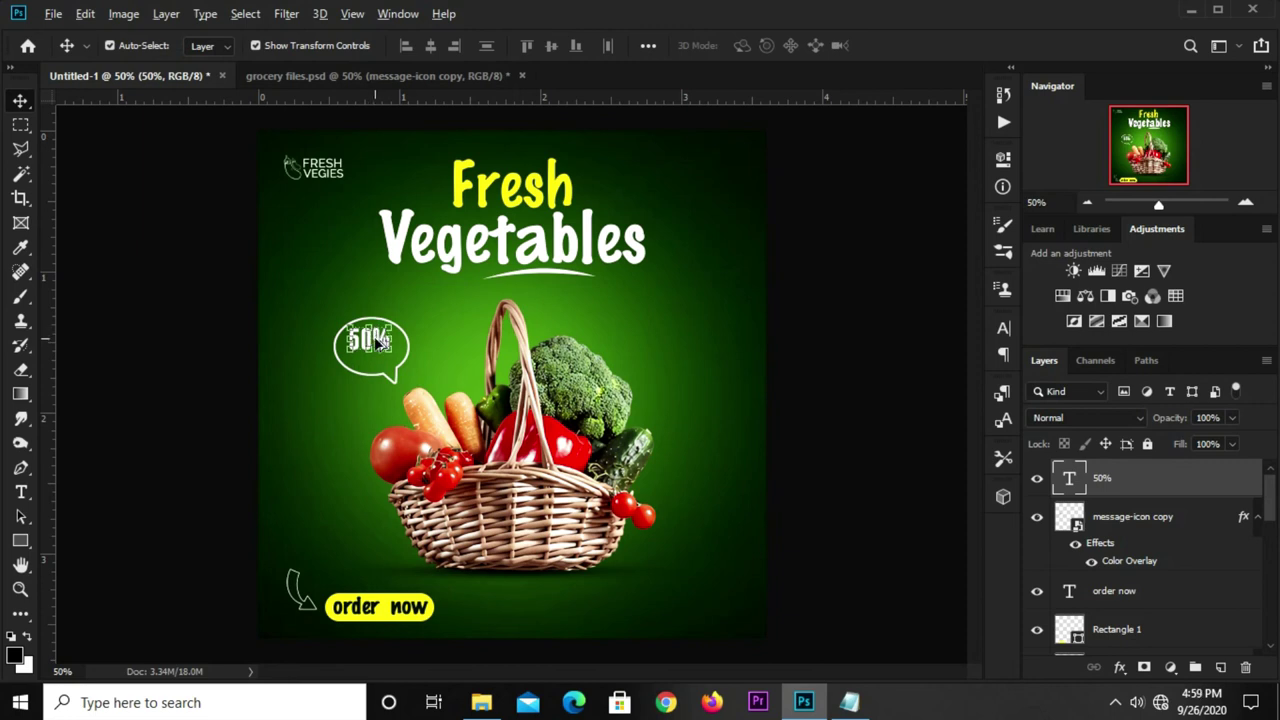
# Duplicate the 50% text just below and change the copy to 'OFF'
pyautogui.moveTo(376, 341); pyautogui.dragTo(376, 362)
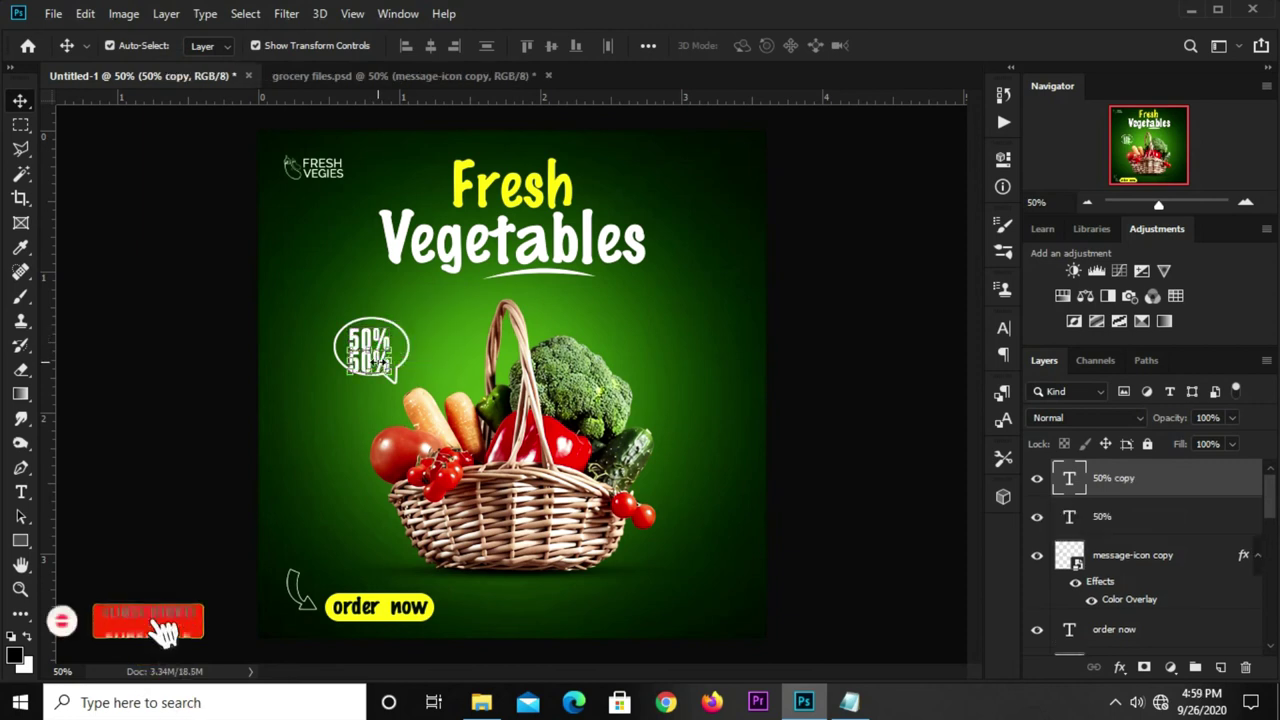
pyautogui.doubleClick(369, 360)
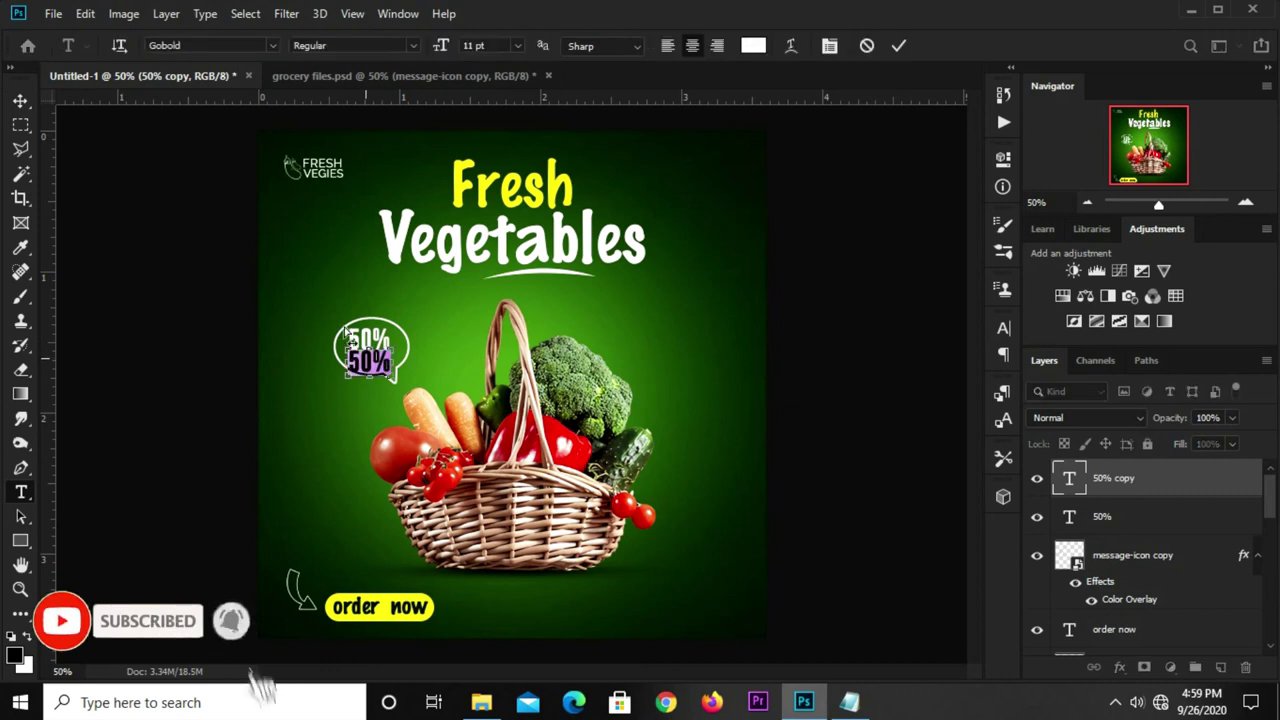
pyautogui.write('OFF')
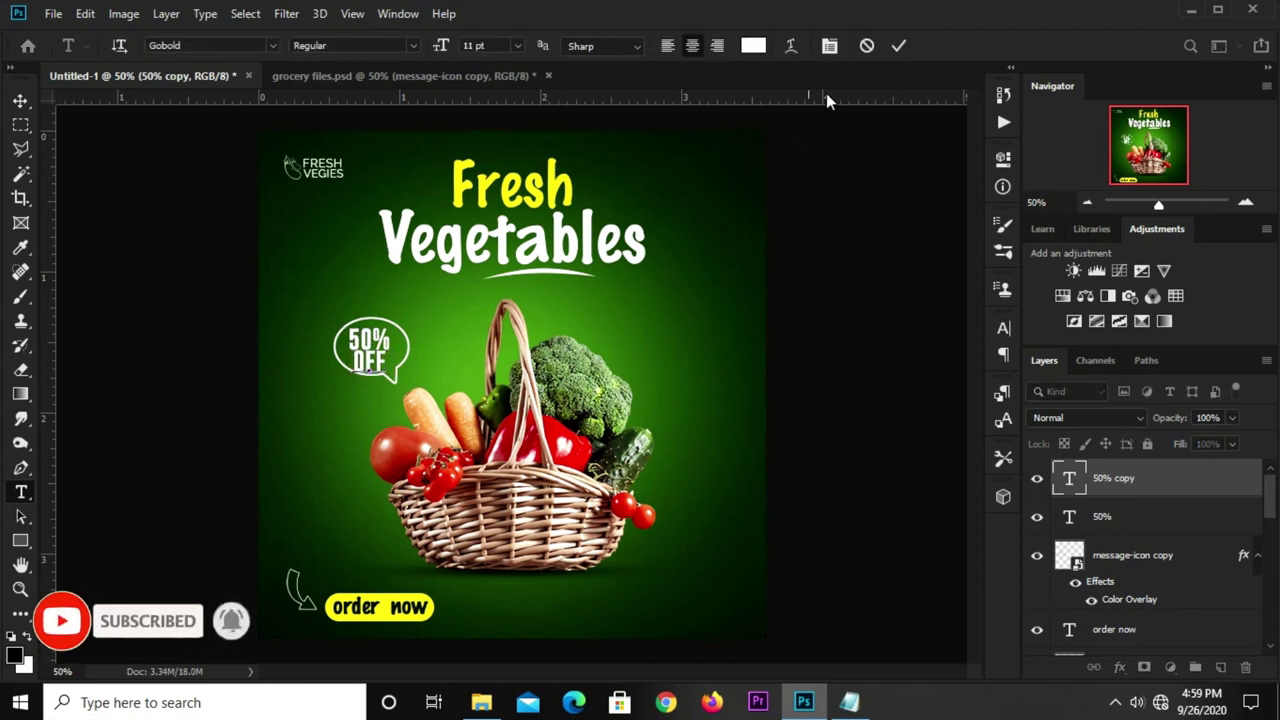
pyautogui.click(893, 53)
# Shrink OFF beneath 50%, then nudge 50% to centre it over OFF
pyautogui.press('v')
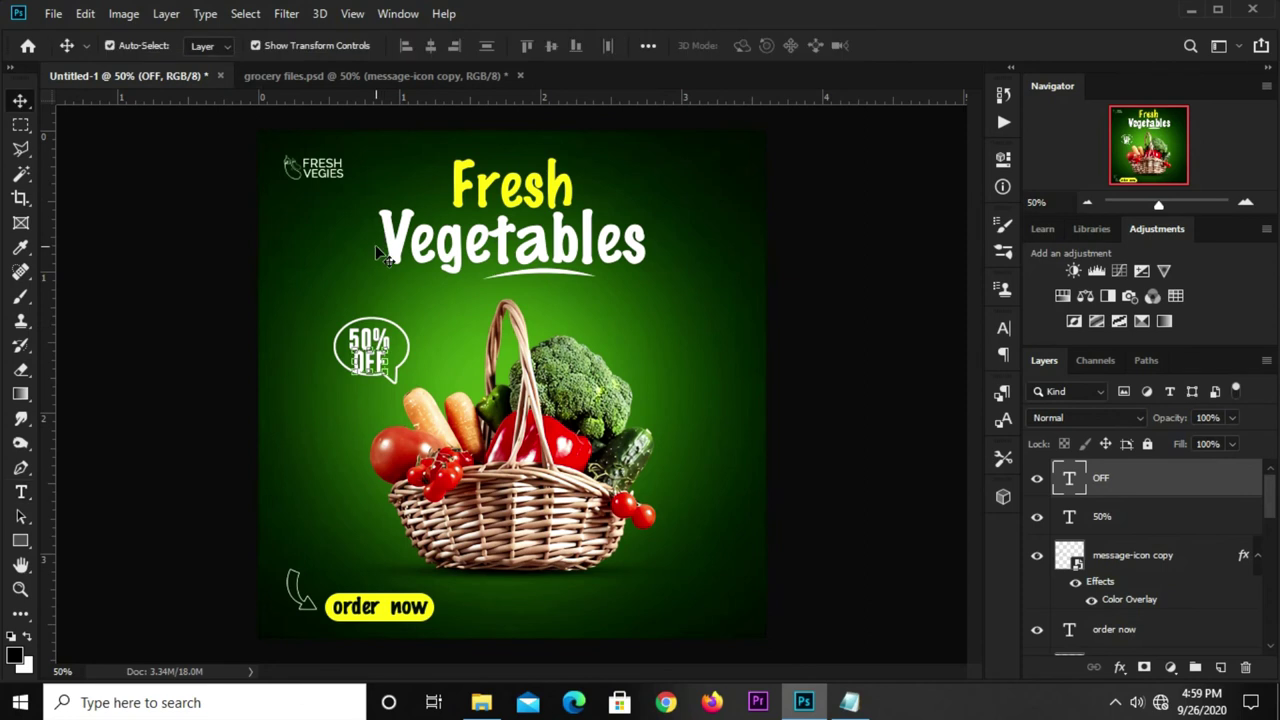
pyautogui.hotkey('ctrl', 't')
pyautogui.moveTo(370, 378); pyautogui.dragTo(391, 343)
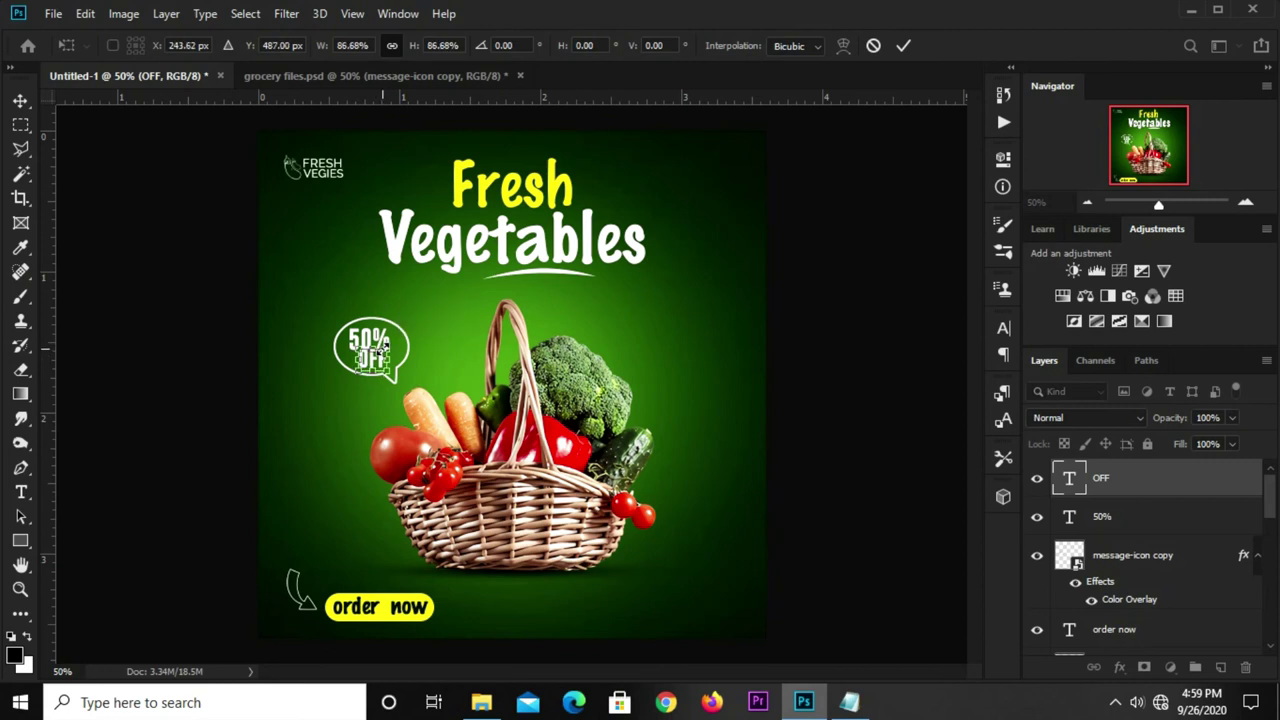
pyautogui.press('Return')
pyautogui.click(368, 342)
pyautogui.scroll(2, 375, 325)
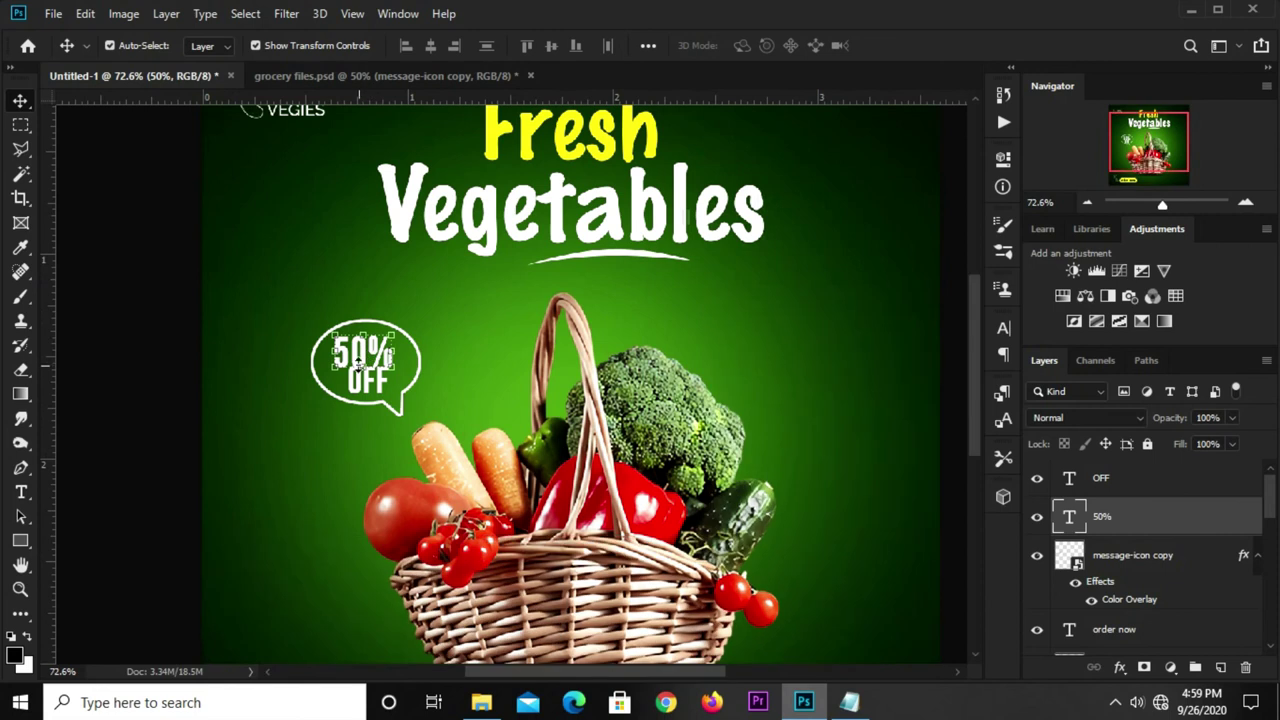
pyautogui.moveTo(360, 352); pyautogui.dragTo(368, 350)
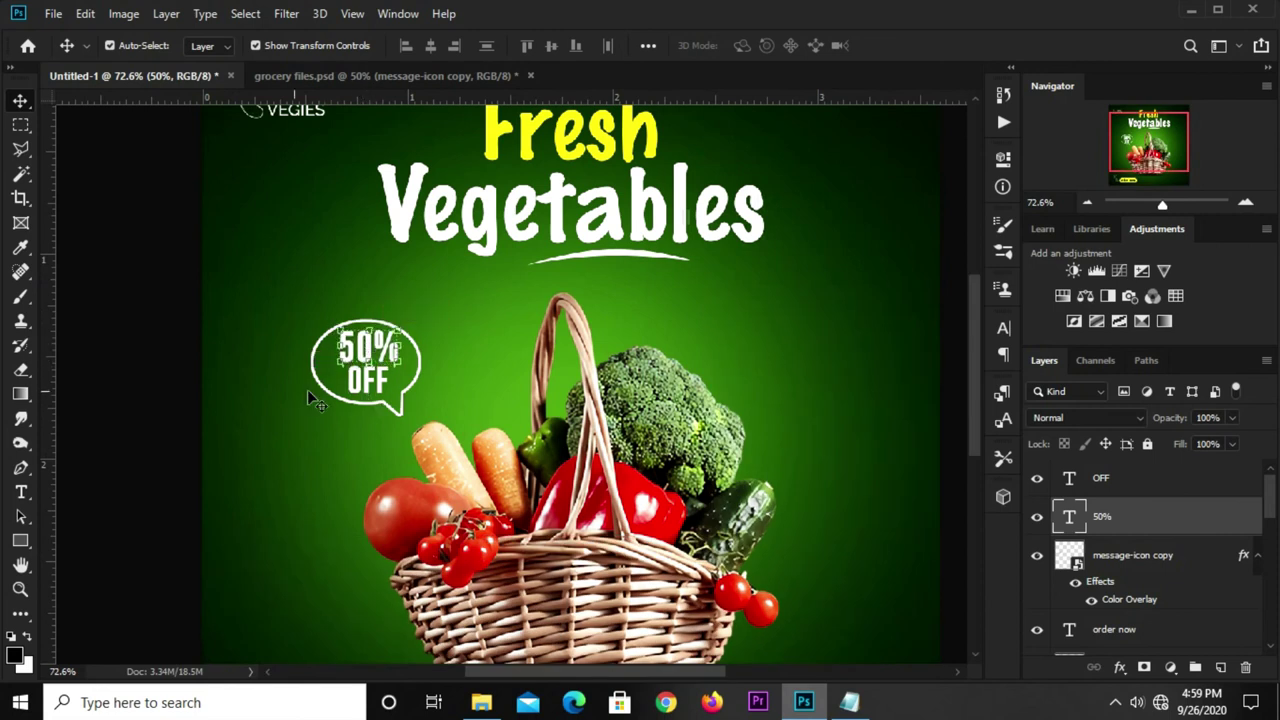
pyautogui.click(155, 410)
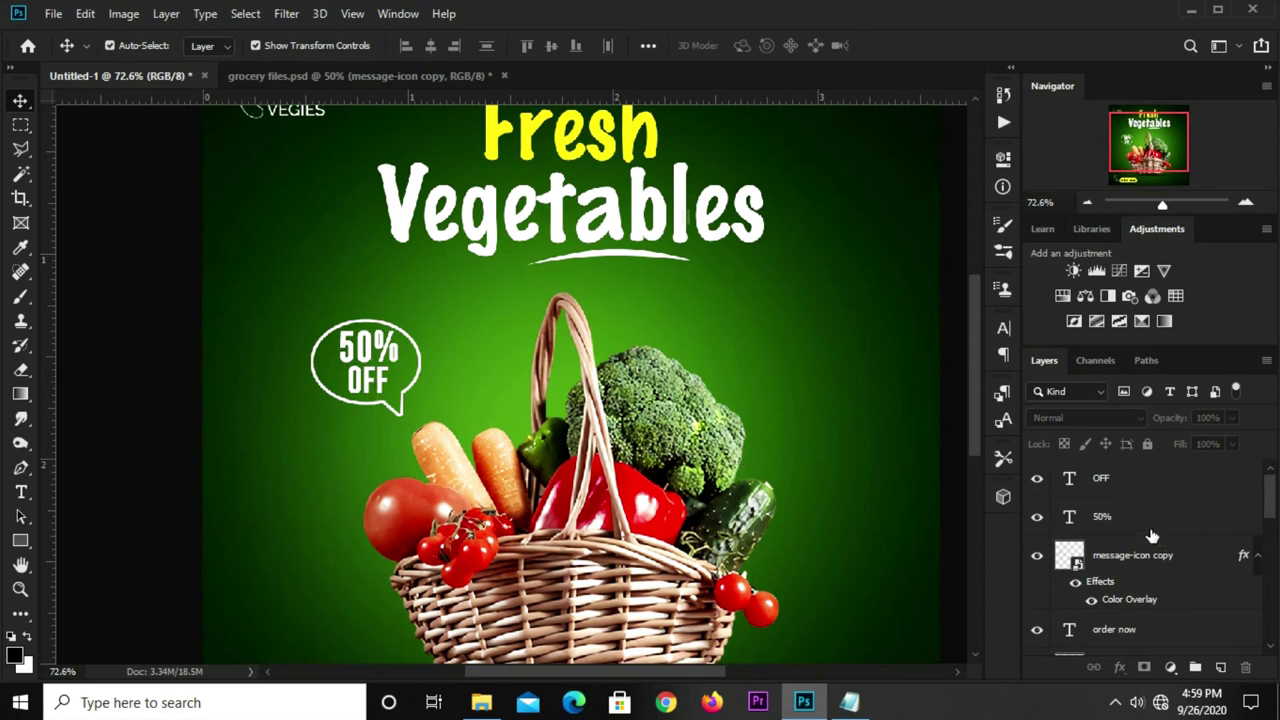
# Rotate the 50% and OFF text layers together counter-clockwise
pyautogui.click(1148, 495)
pyautogui.keyDown('shift'); pyautogui.click(1100, 478); pyautogui.keyUp('shift')
pyautogui.hotkey('ctrl', 't')
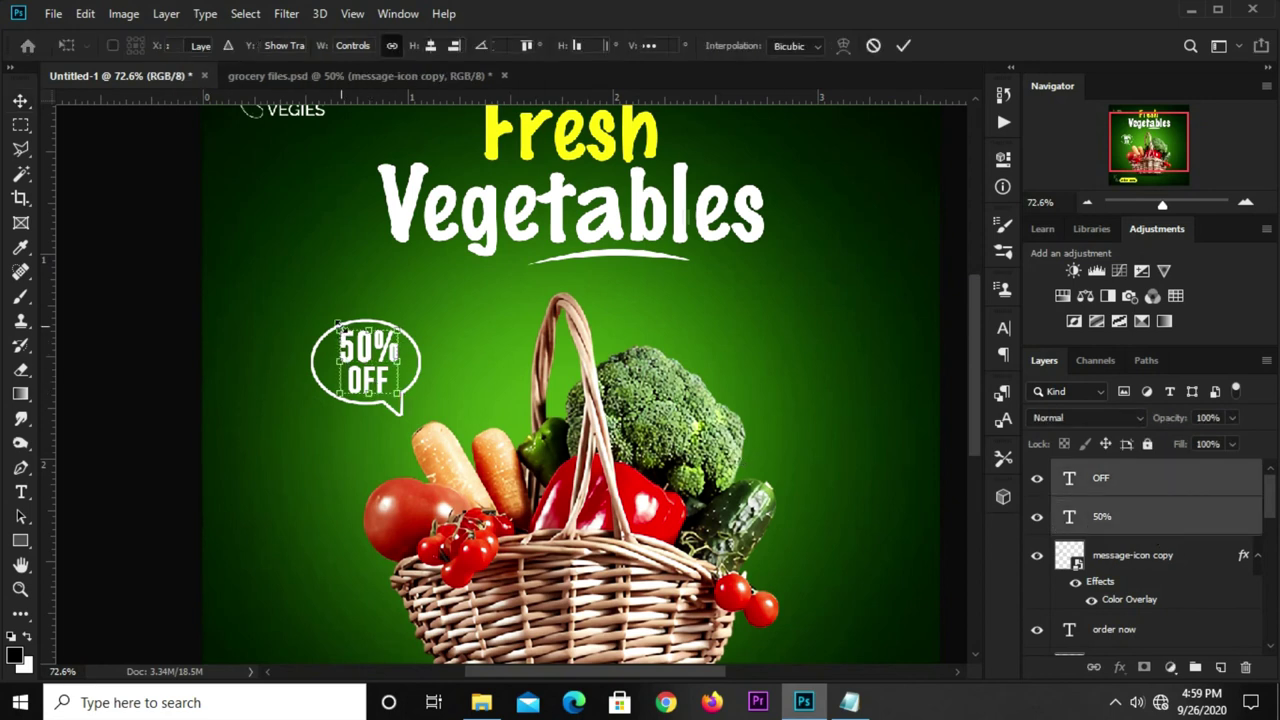
pyautogui.moveTo(366, 347); pyautogui.dragTo(307, 337)
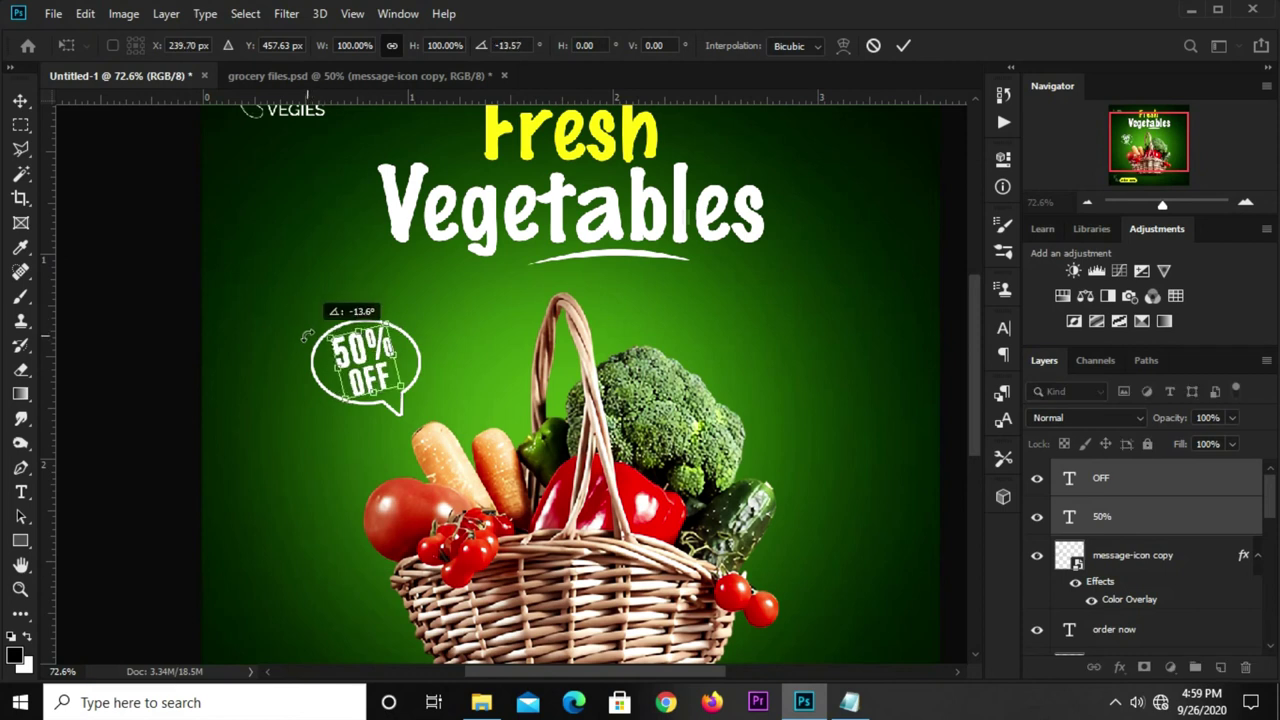
pyautogui.press('Return')
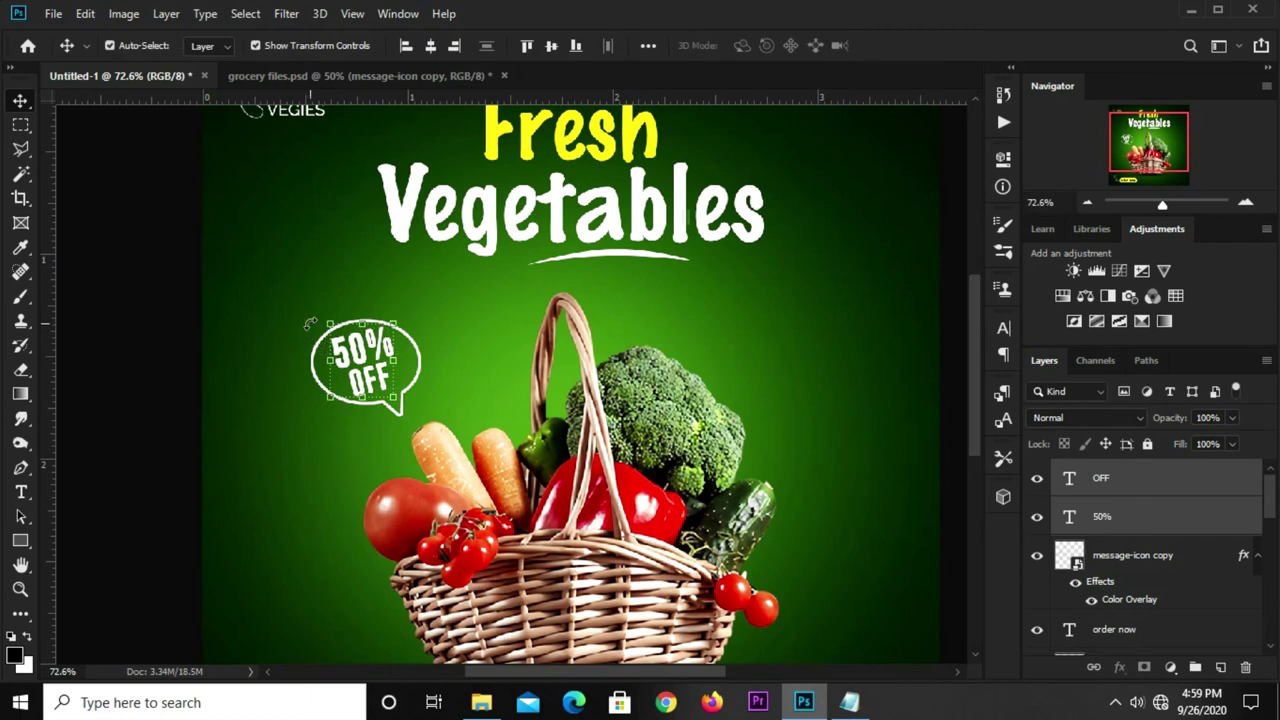
# Rotate the speech bubble about 8 degrees
pyautogui.hotkey('ctrl', '-')
pyautogui.hotkey('ctrl', '-')
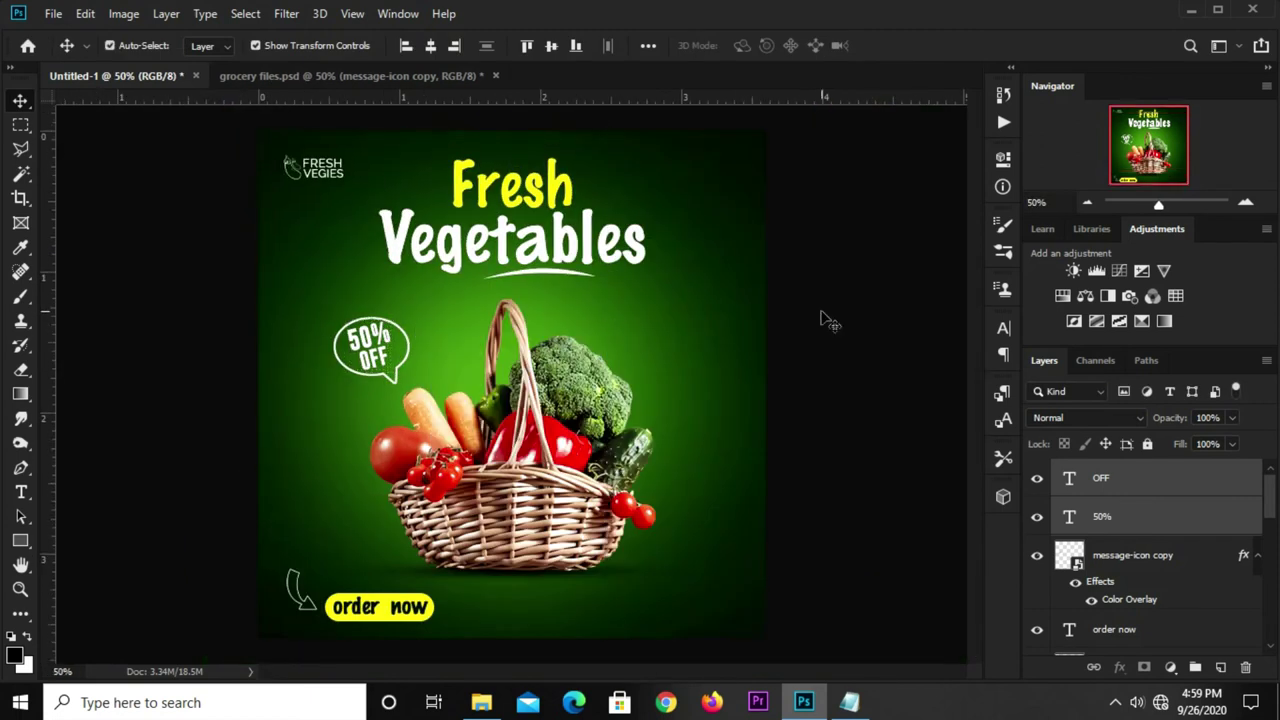
pyautogui.click(822, 318)
pyautogui.click(393, 388)
pyautogui.hotkey('ctrl', 't')
pyautogui.moveTo(422, 318); pyautogui.dragTo(438, 335)
# Nudge the speech bubble into place and enlarge it to about 108%
pyautogui.press('Left')
pyautogui.press('Left')
pyautogui.press('Left')
pyautogui.press('Left')
pyautogui.press('Left')
pyautogui.press('Left')
pyautogui.press('Right')
pyautogui.press('Right')
pyautogui.press('Up')
pyautogui.press('Up')
pyautogui.press('Up')
pyautogui.press('Up')
pyautogui.press('Right')
pyautogui.press('Right')
pyautogui.press('Right')
pyautogui.press('Right')
pyautogui.press('Down')
pyautogui.press('Down')
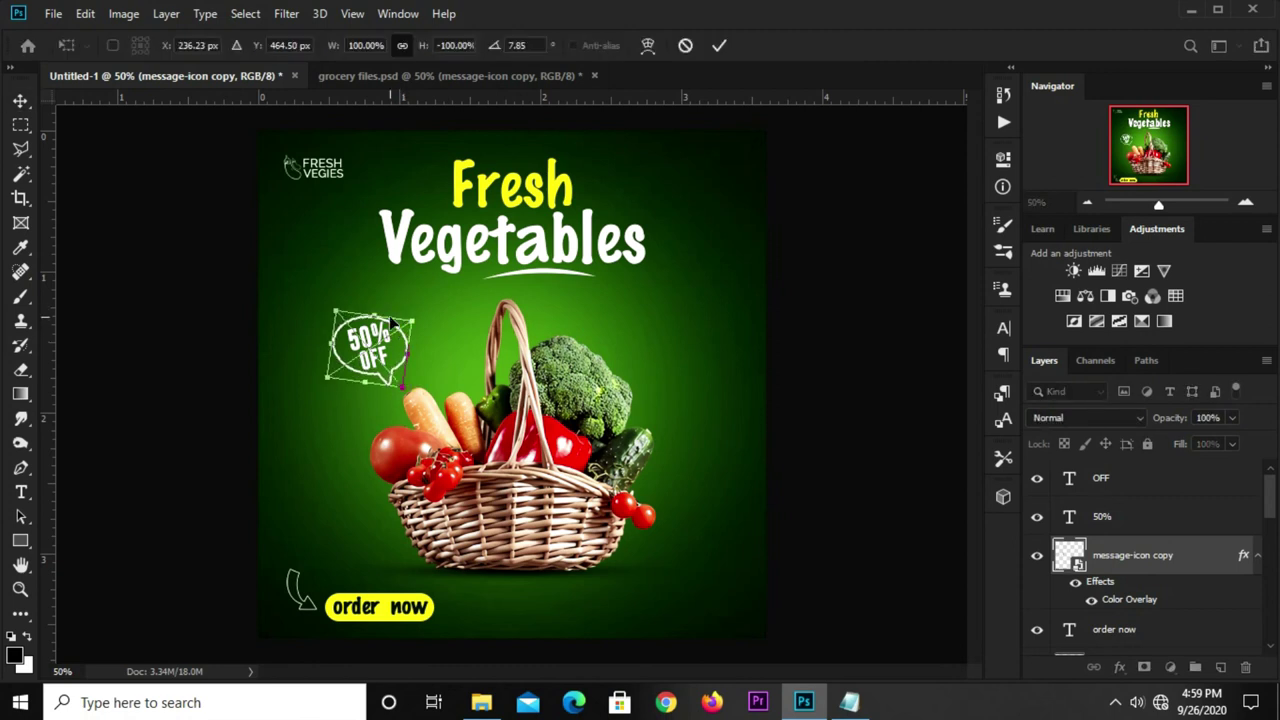
pyautogui.moveTo(392, 318); pyautogui.dragTo(390, 309)
pyautogui.press('Down')
pyautogui.press('Down')
pyautogui.press('Down')
pyautogui.press('Down')
pyautogui.press('Down')
pyautogui.press('Down')
pyautogui.press('Down')
pyautogui.press('Down')
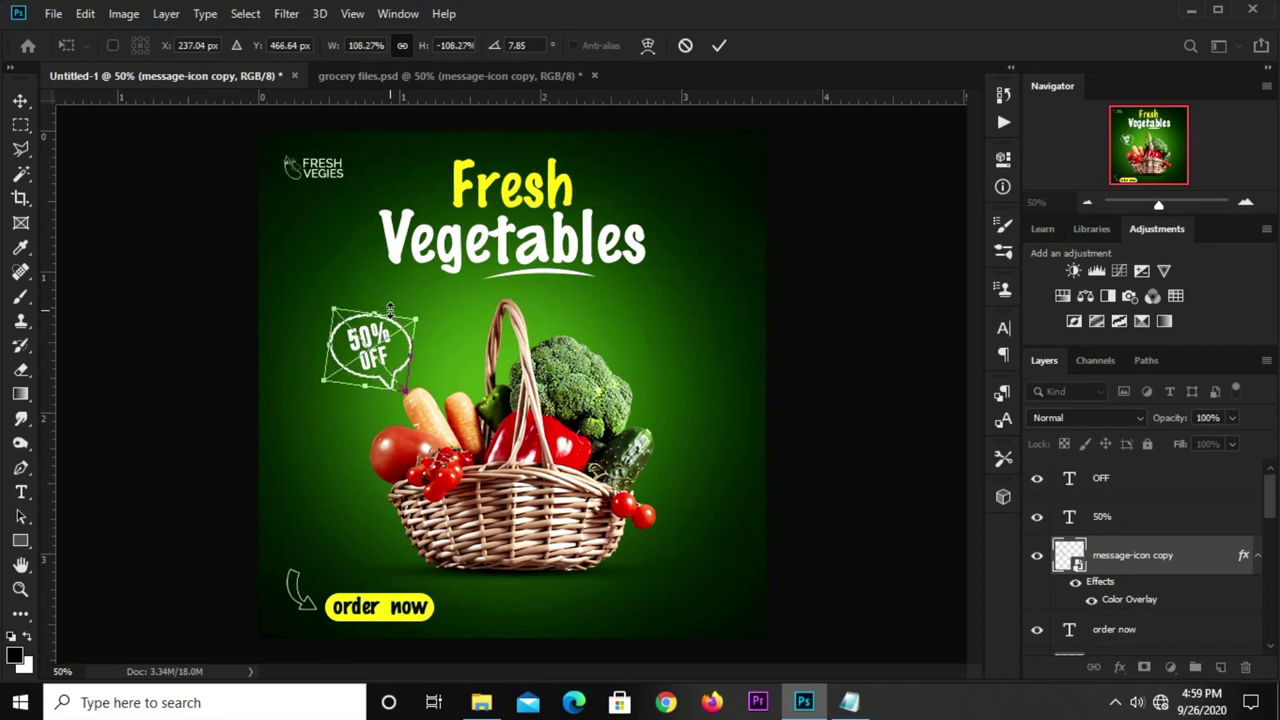
pyautogui.press('Return')
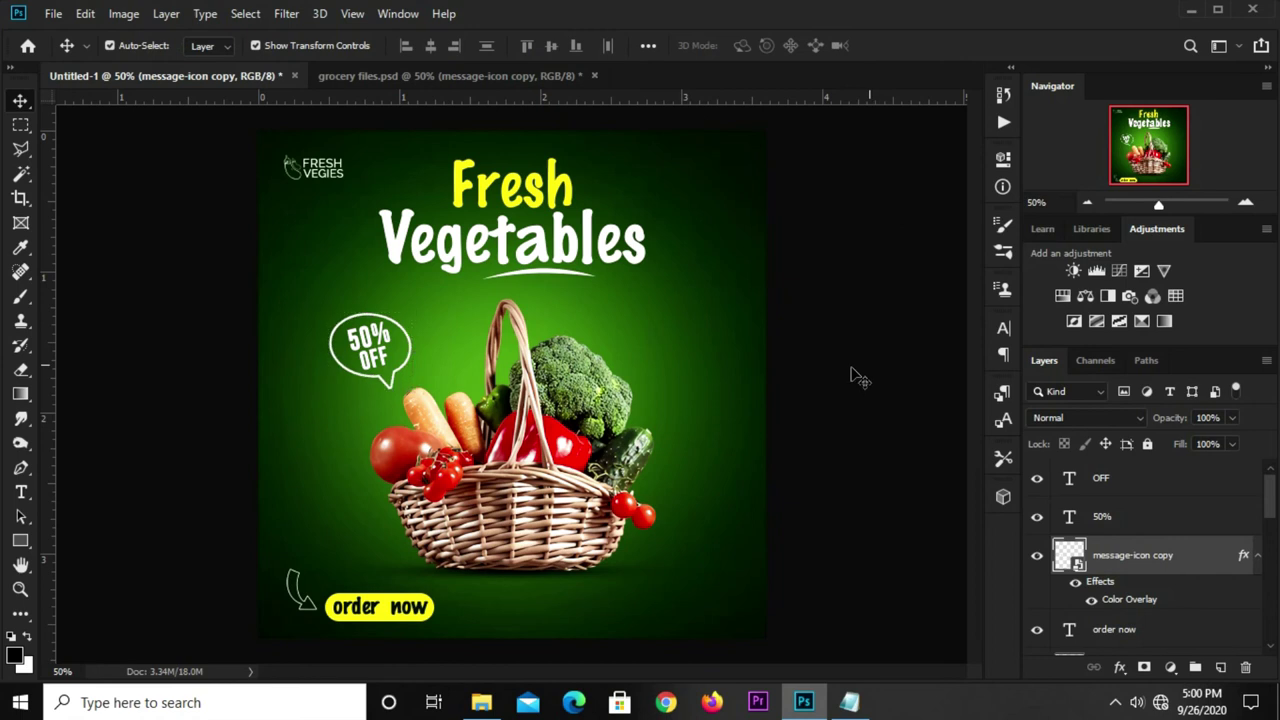
# Tilt the 50% OFF text about 7.4° to match the bubble
pyautogui.click(852, 376)
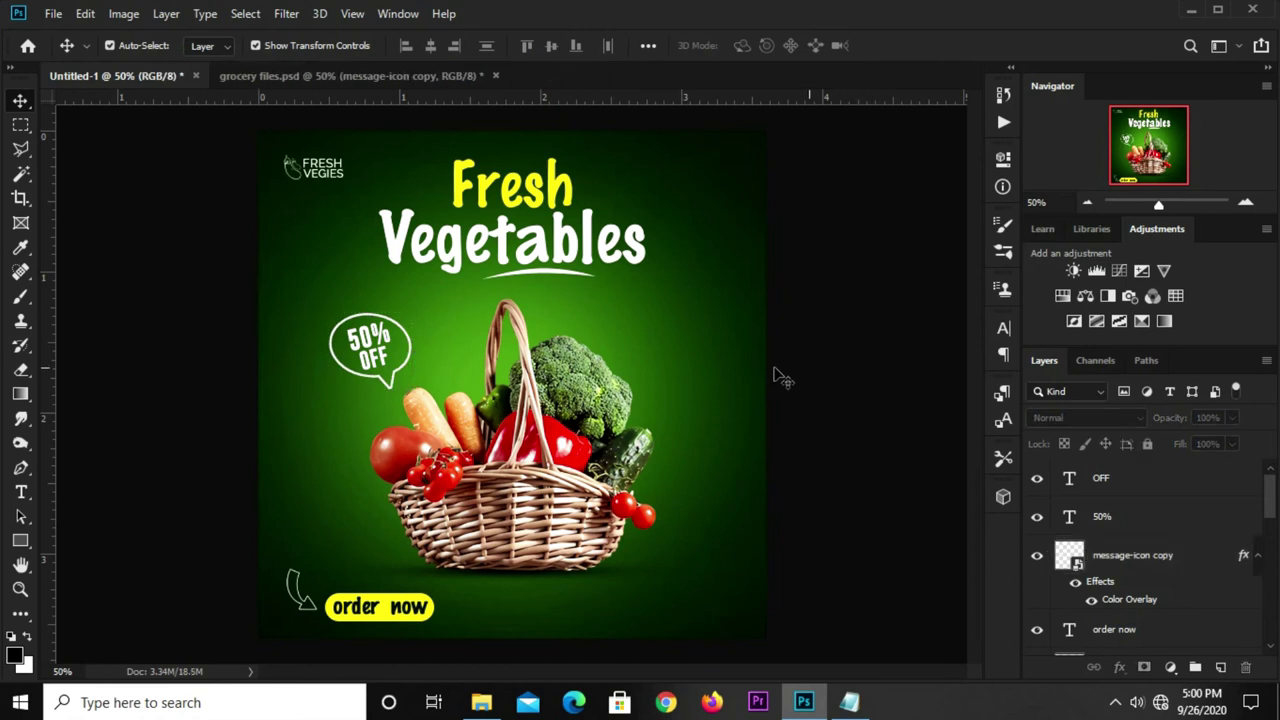
pyautogui.click(1110, 517)
pyautogui.keyDown('shift'); pyautogui.click(1110, 478); pyautogui.keyUp('shift')
pyautogui.hotkey('ctrl', 't')
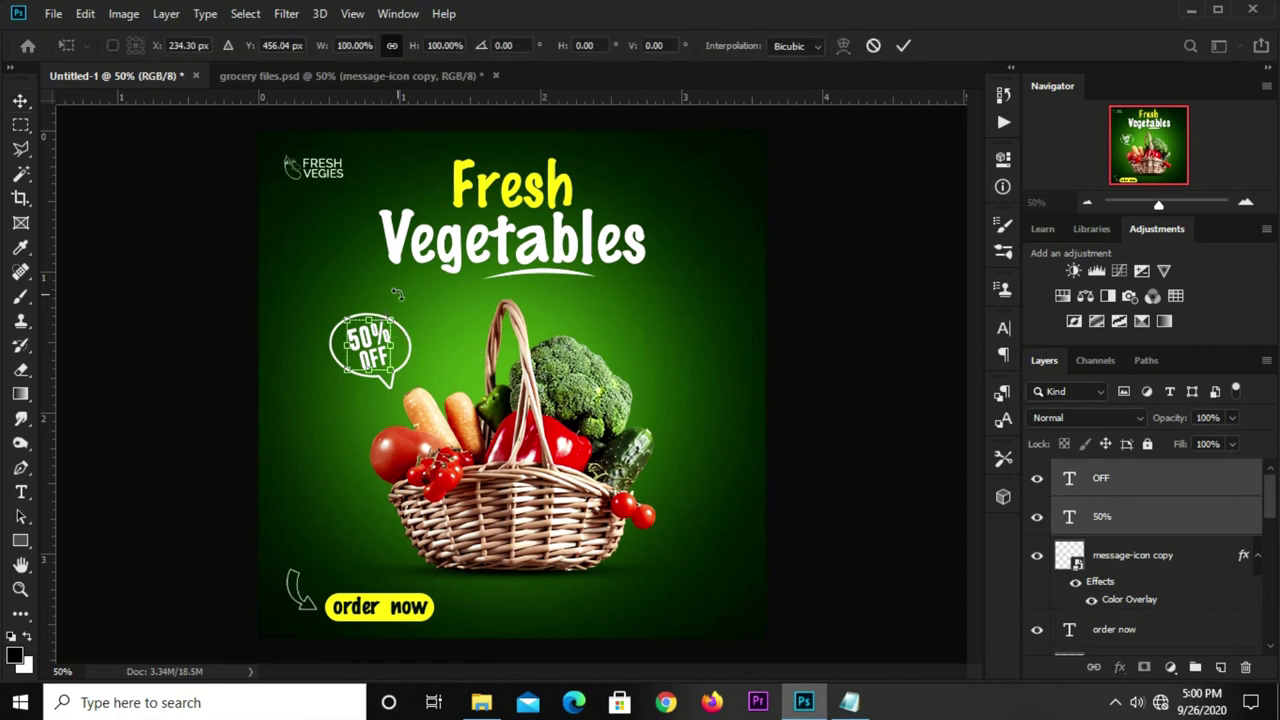
pyautogui.moveTo(396, 293); pyautogui.dragTo(403, 297)
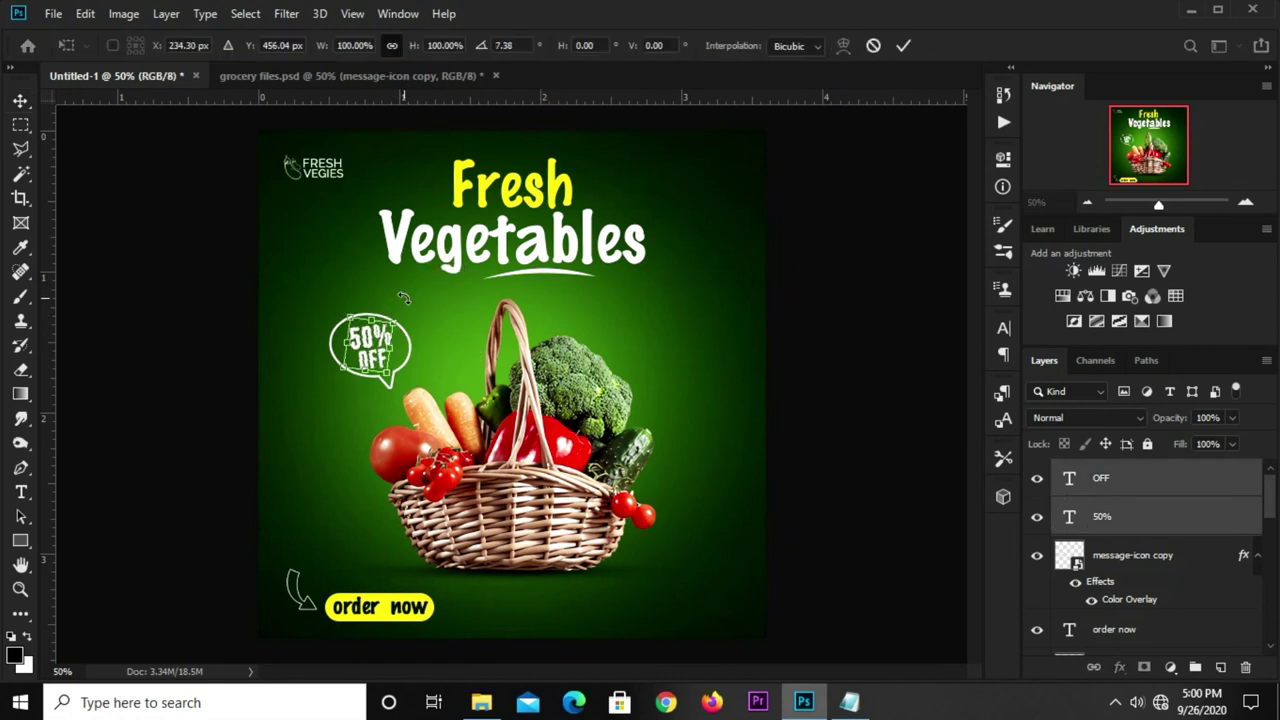
pyautogui.press('Return')
pyautogui.click(222, 360)
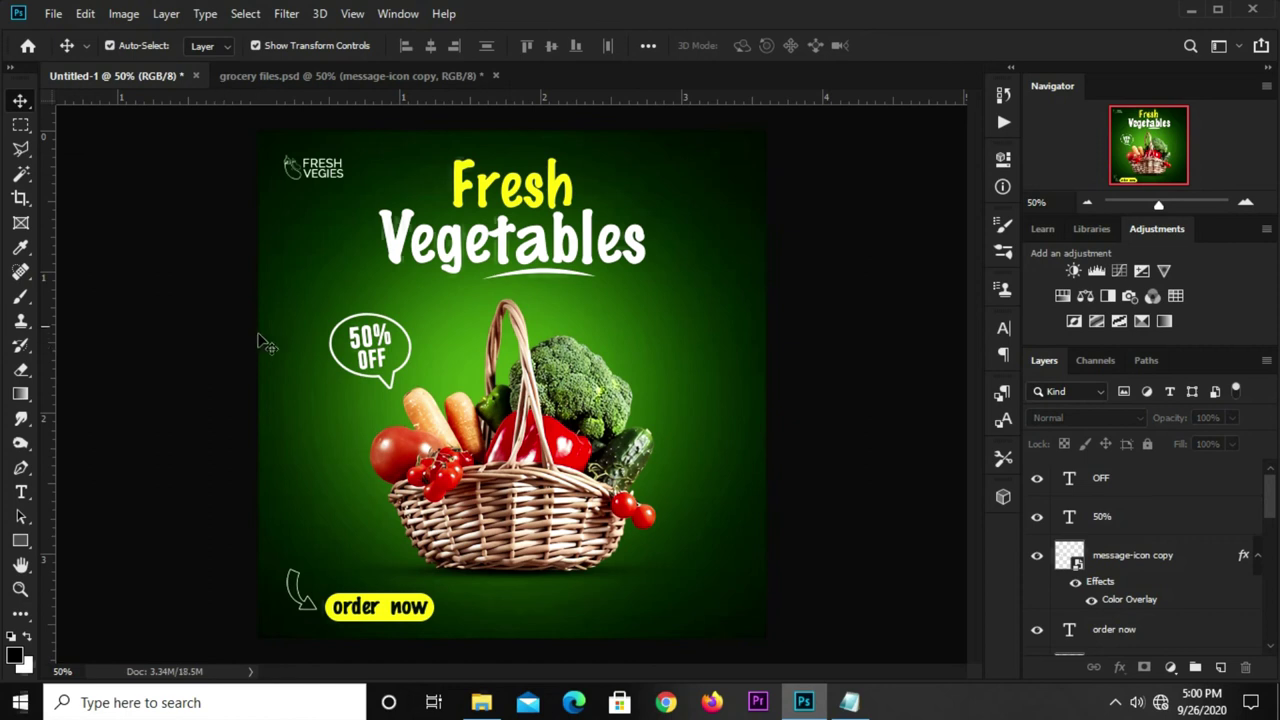
# In grocery files.psd, hide the arrow doodle layer
pyautogui.click(350, 75)
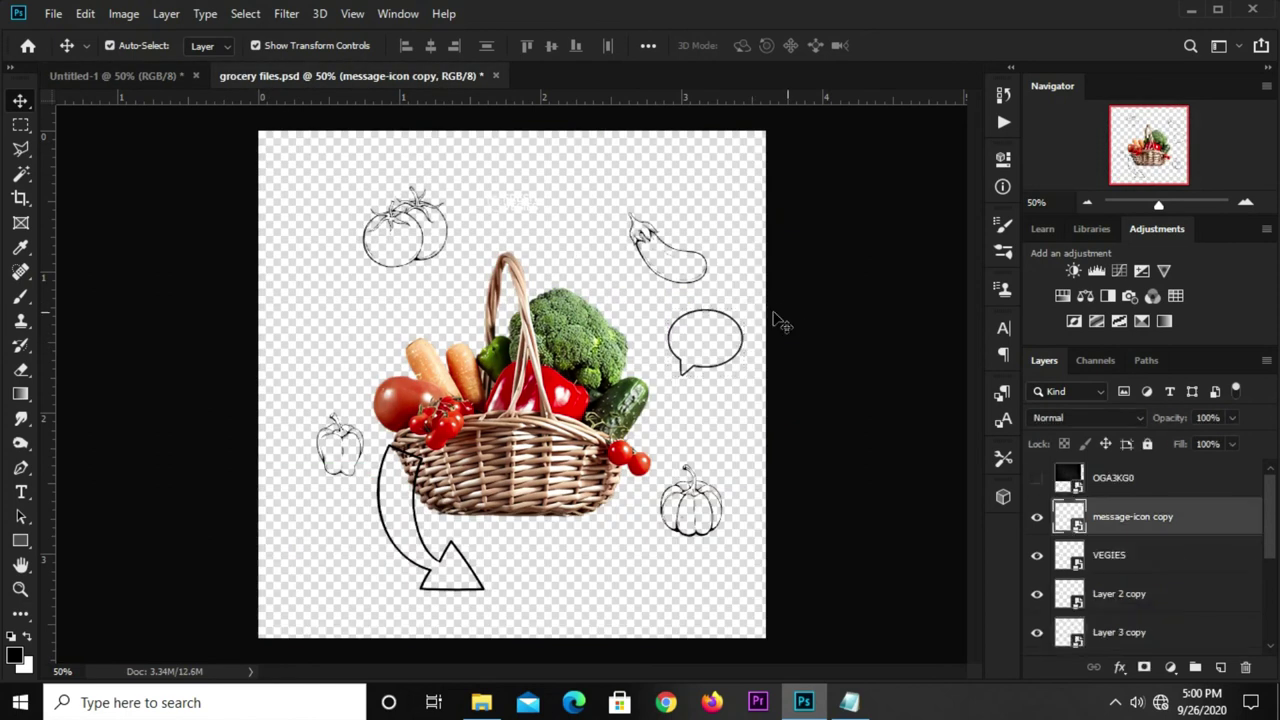
pyautogui.click(660, 258)
pyautogui.scroll(2, 596, 209)
pyautogui.click(660, 232)
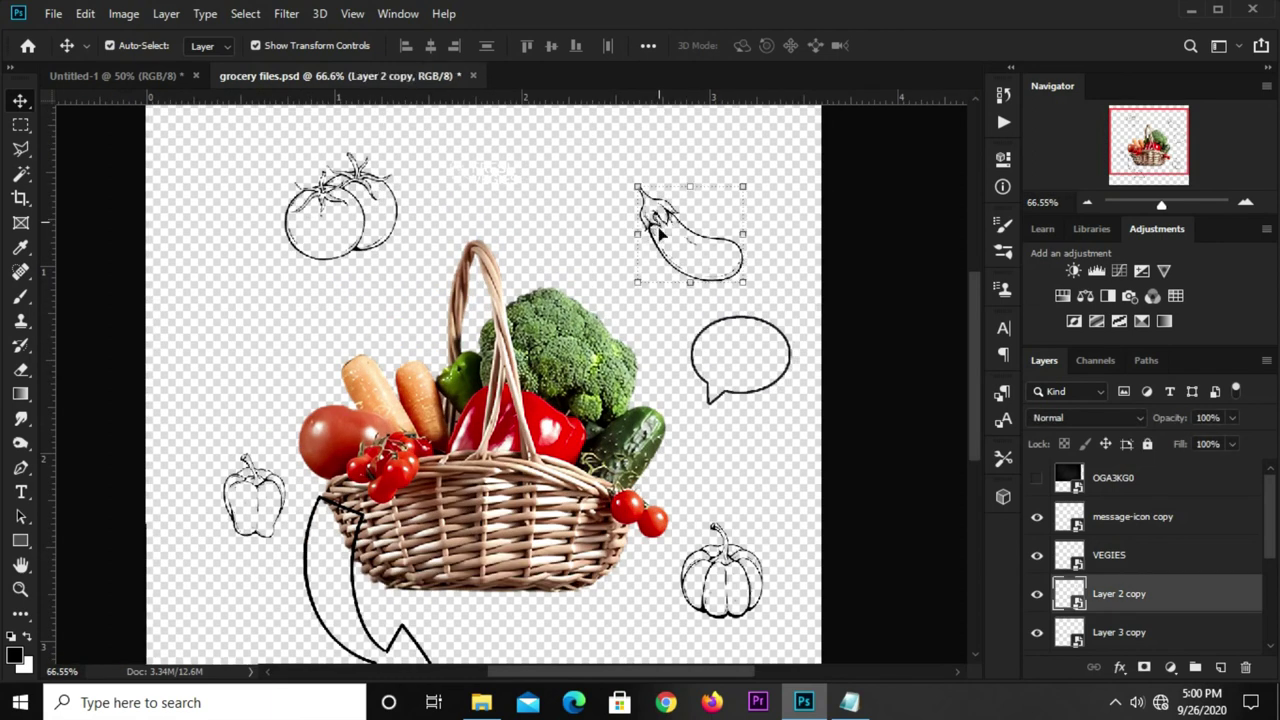
pyautogui.scroll(-3, 1134, 578)
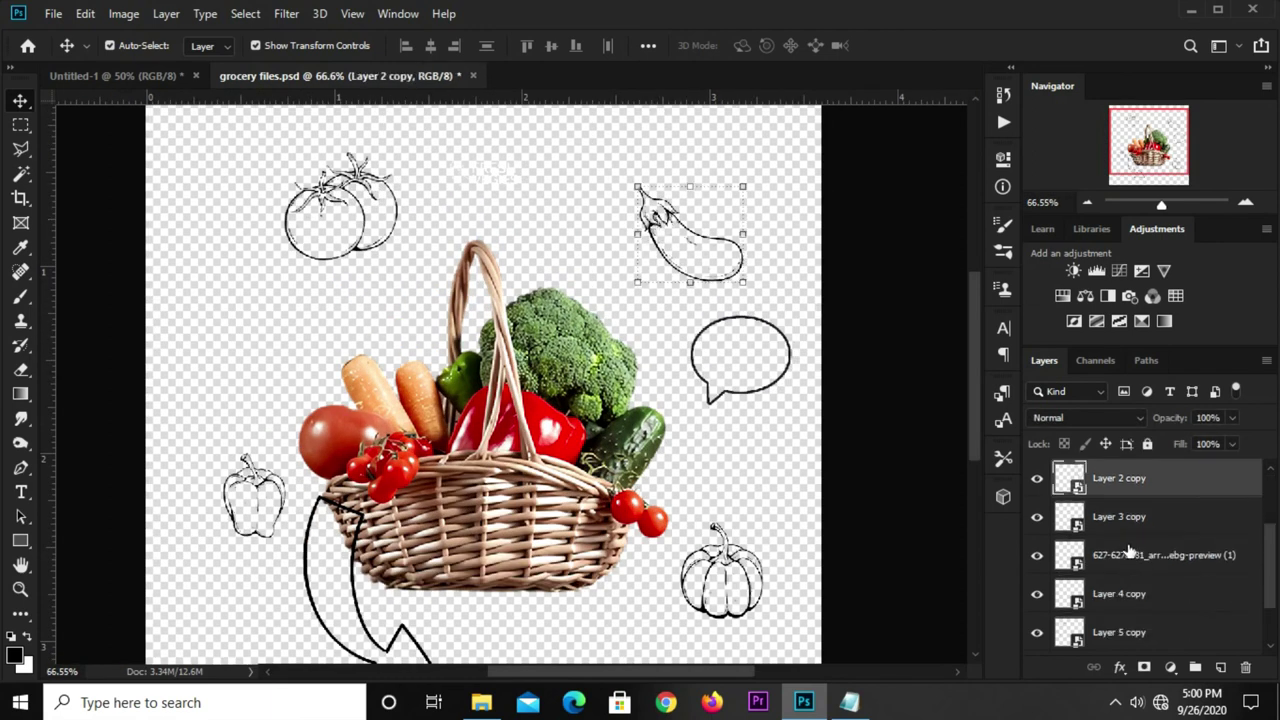
pyautogui.click(1134, 559)
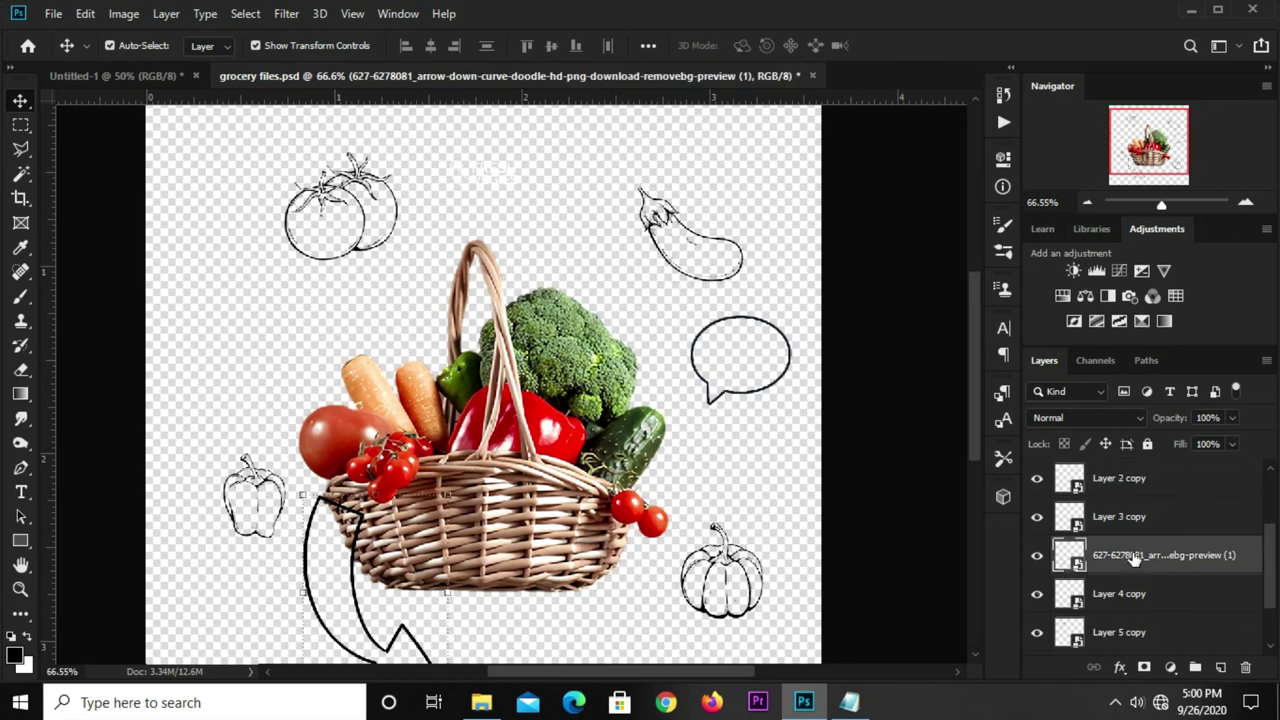
pyautogui.click(1037, 555)
# Select the eggplant, pepper, pumpkin and tomato doodle layers to copy into the poster
pyautogui.scroll(2, 1134, 533)
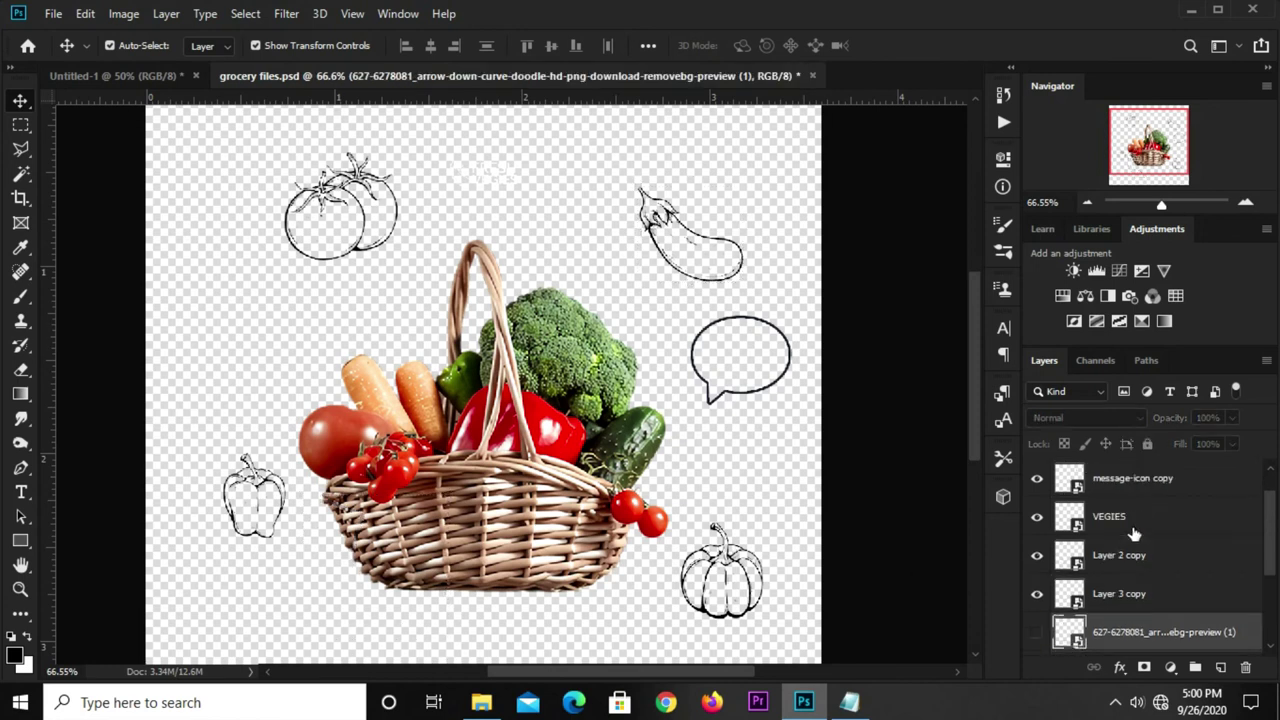
pyautogui.click(1133, 553)
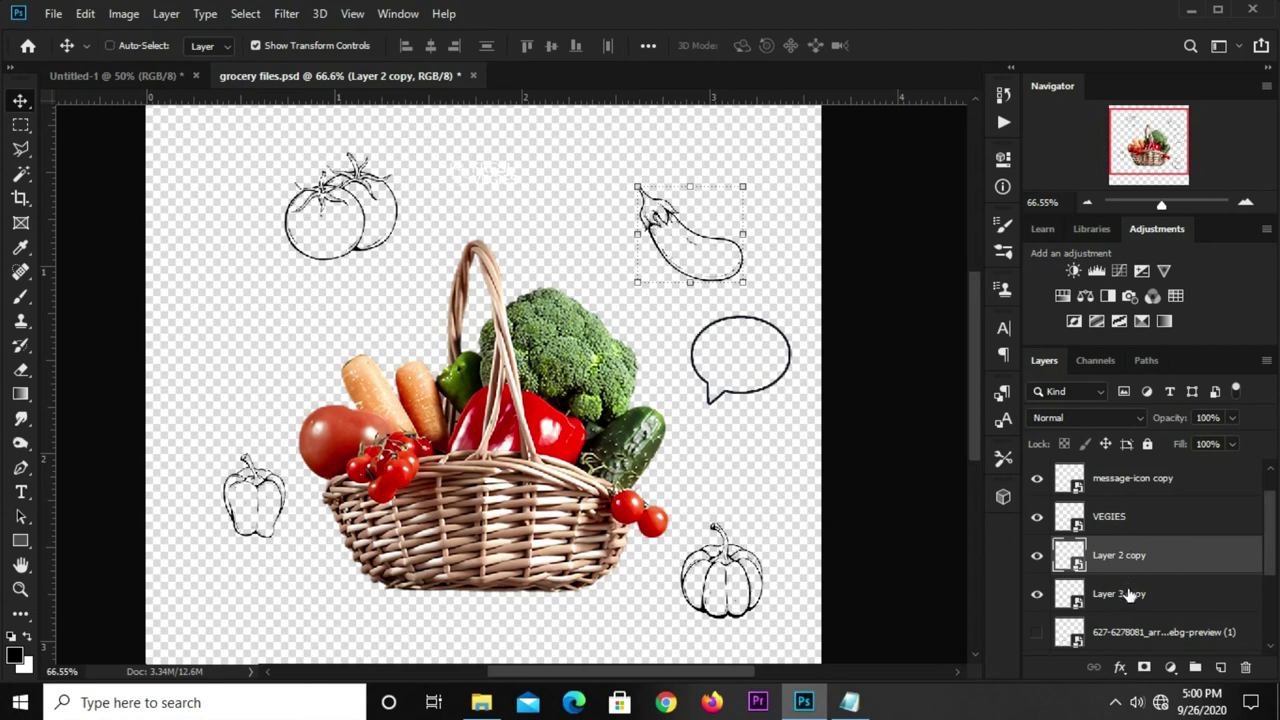
pyautogui.keyDown('shift'); pyautogui.click(1128, 594); pyautogui.keyUp('shift')
pyautogui.moveTo(1273, 527); pyautogui.dragTo(1262, 576)
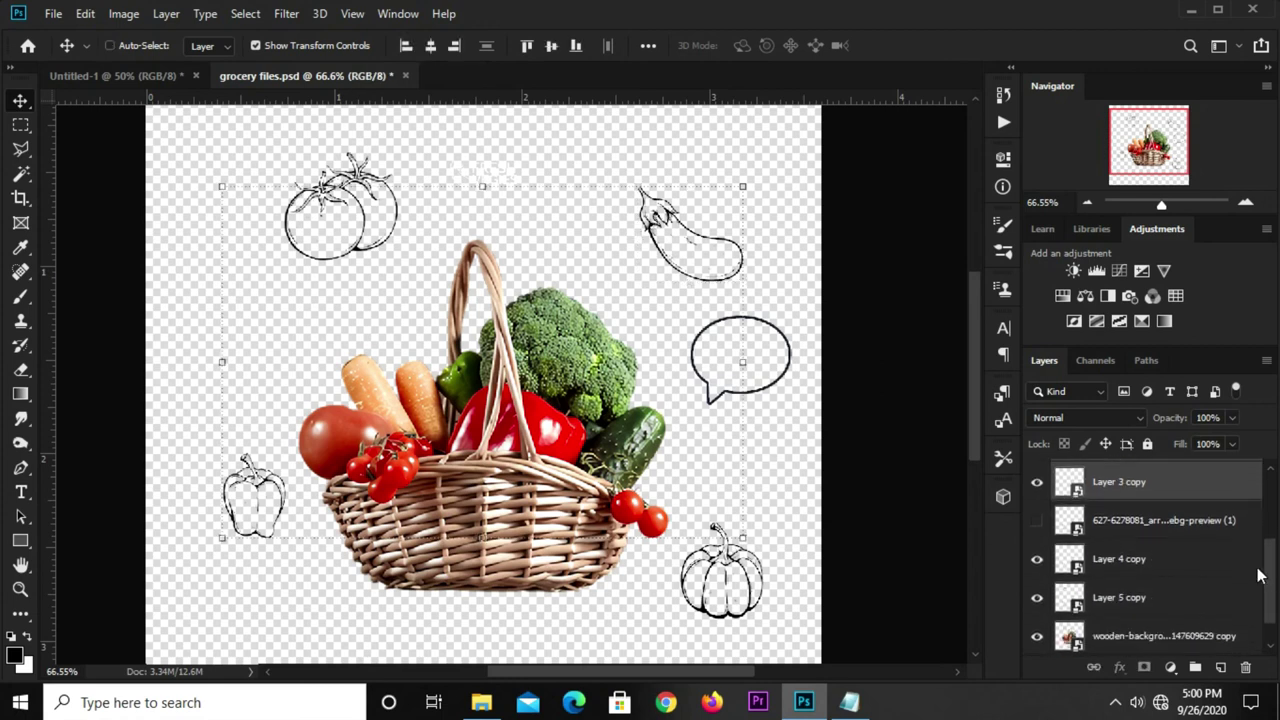
pyautogui.keyDown('shift'); pyautogui.click(1146, 565); pyautogui.keyUp('shift')
pyautogui.keyDown('shift'); pyautogui.click(1128, 609); pyautogui.keyUp('shift')
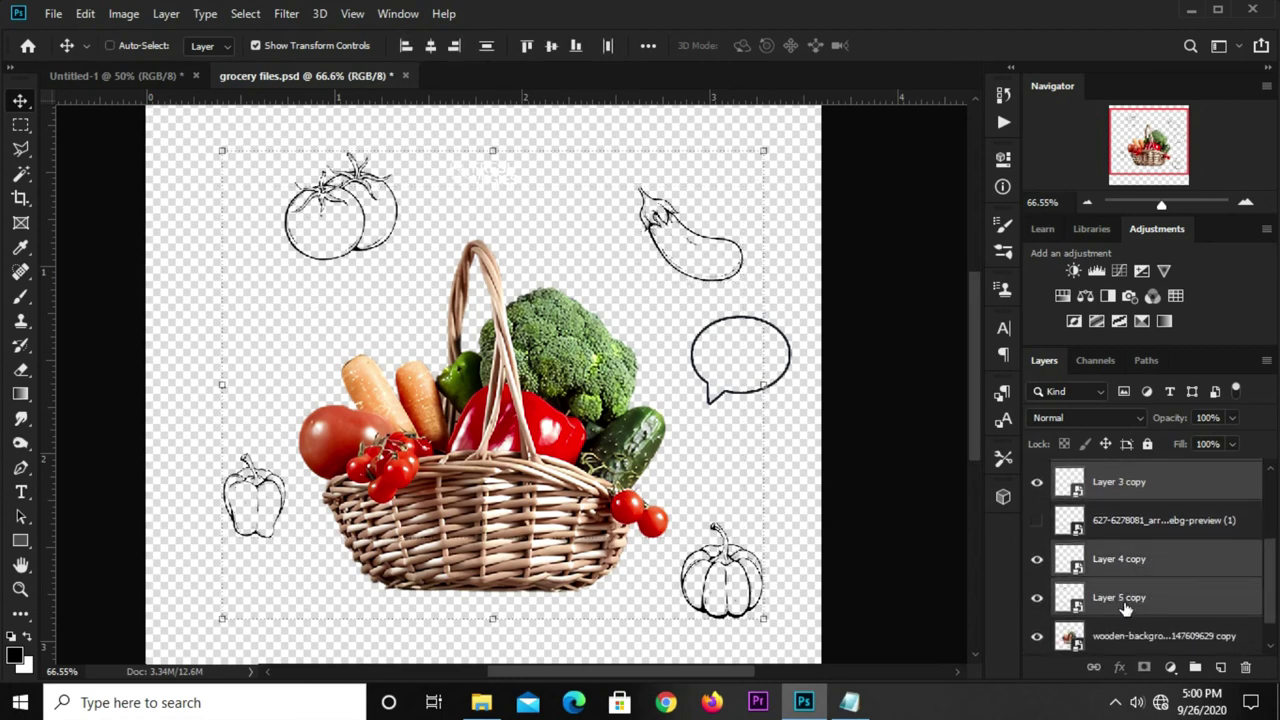
pyautogui.scroll(2, 1122, 603)
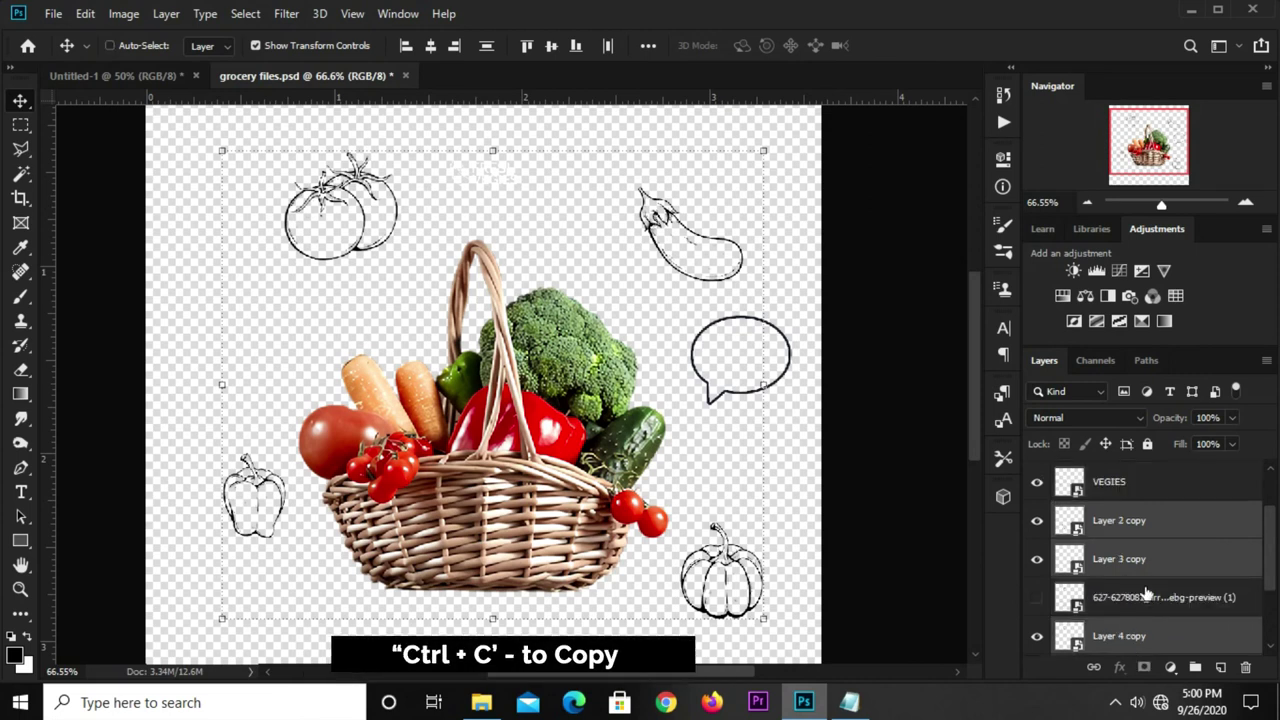
pyautogui.click(148, 76)
# Paste the four doodles into the poster and give them the bubble's white Color Overlay style
pyautogui.hotkey('ctrl', 'v')
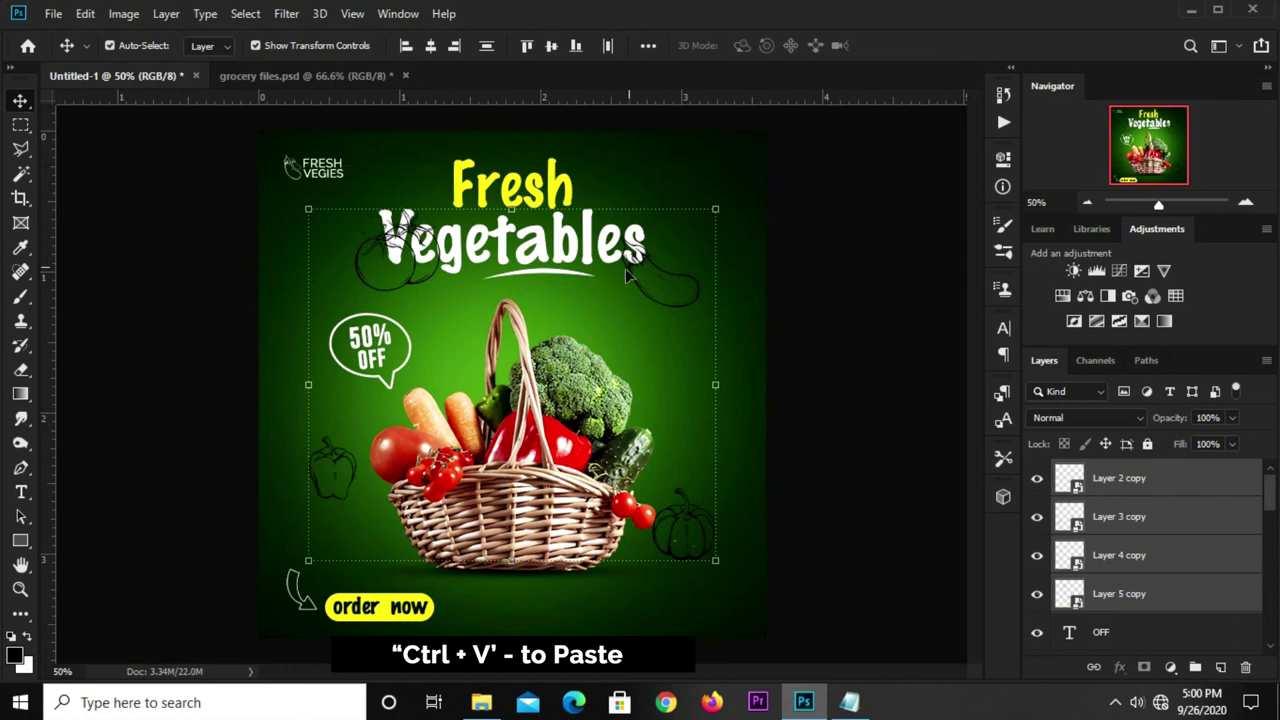
pyautogui.click(808, 369)
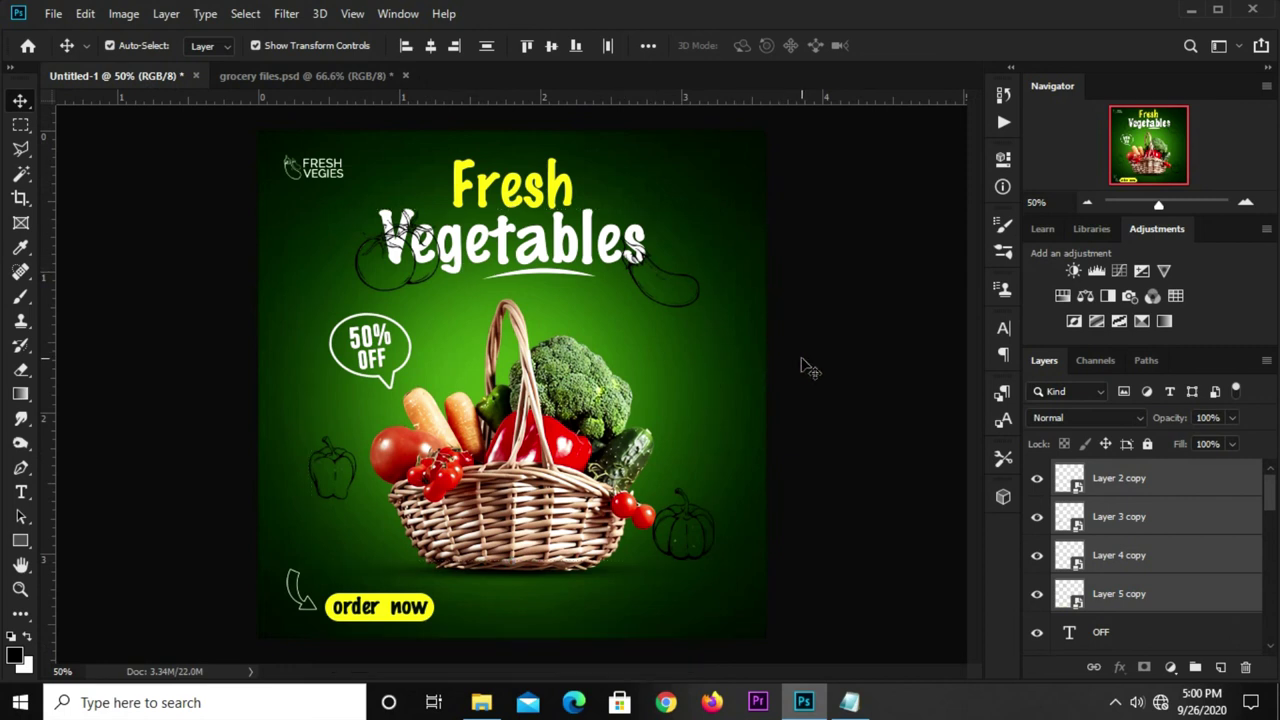
pyautogui.click(1105, 487)
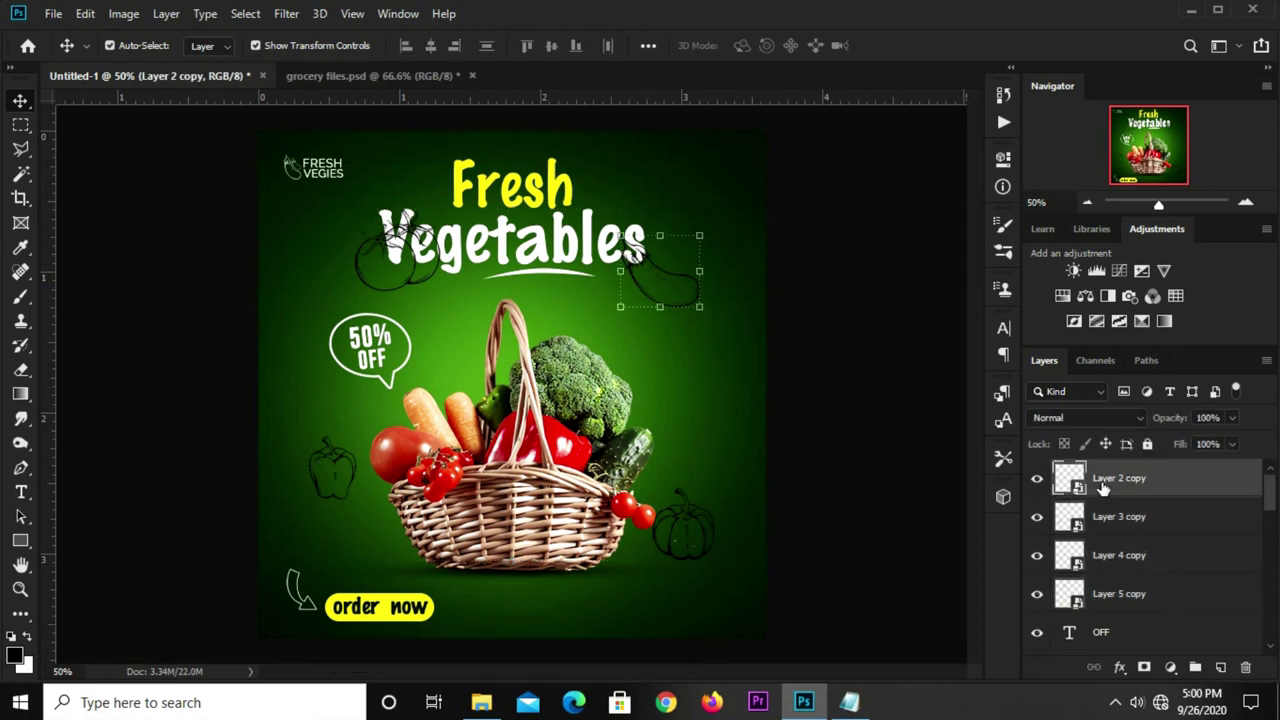
pyautogui.rightClick(1103, 487)
pyautogui.click(1180, 487)
pyautogui.keyDown('shift'); pyautogui.click(1132, 595); pyautogui.keyUp('shift')
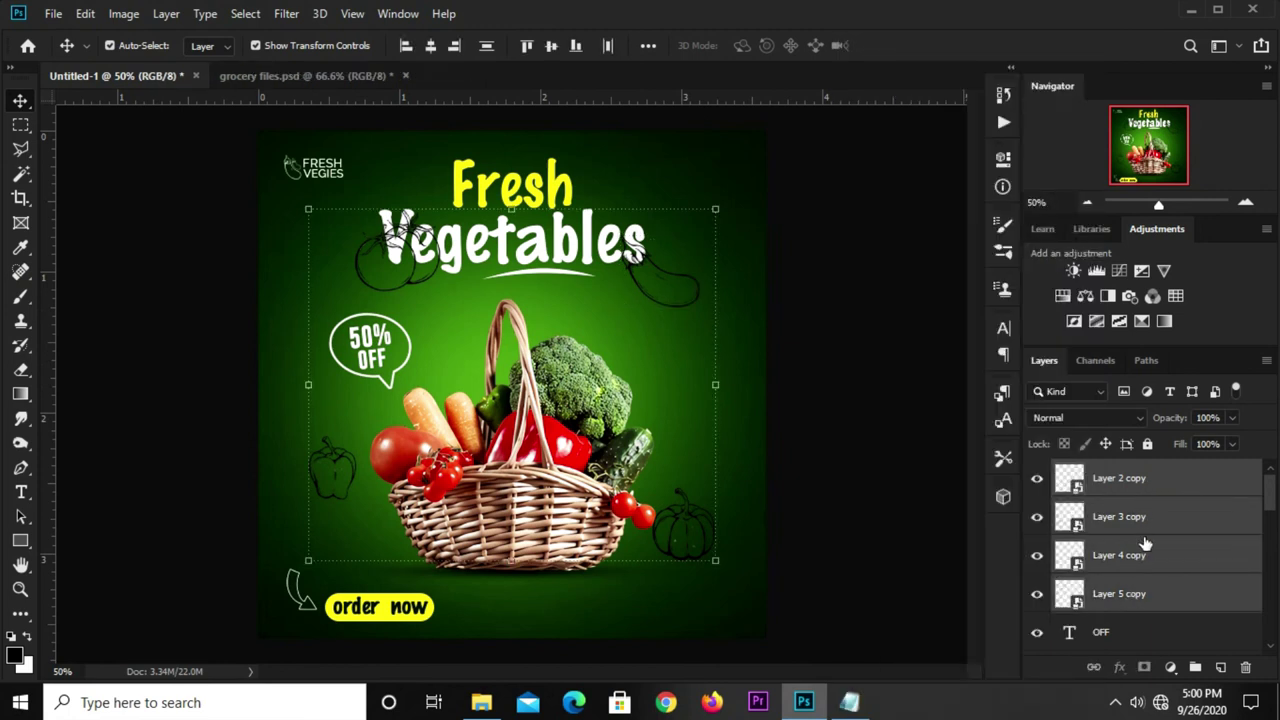
pyautogui.rightClick(1145, 543)
pyautogui.click(978, 490)
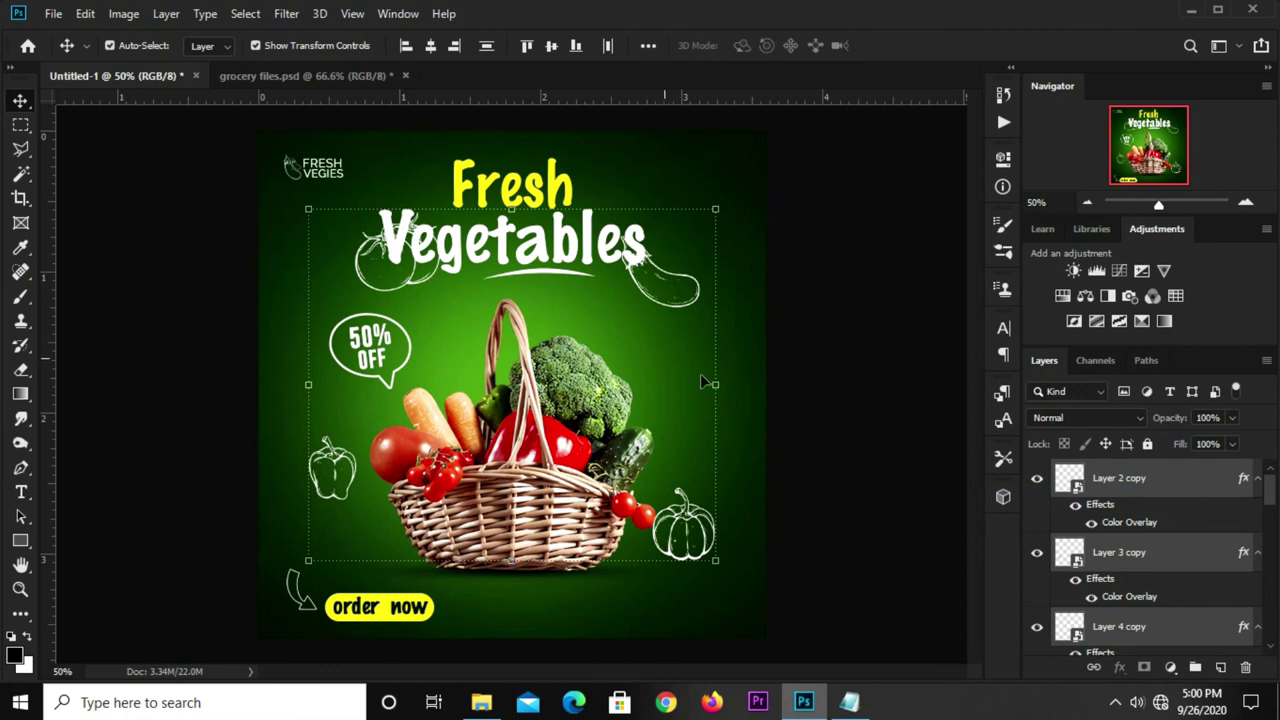
pyautogui.click(760, 320)
# Shrink the eggplant doodle toward the right edge and the tomato doodle beside Vegetables
pyautogui.click(1118, 485)
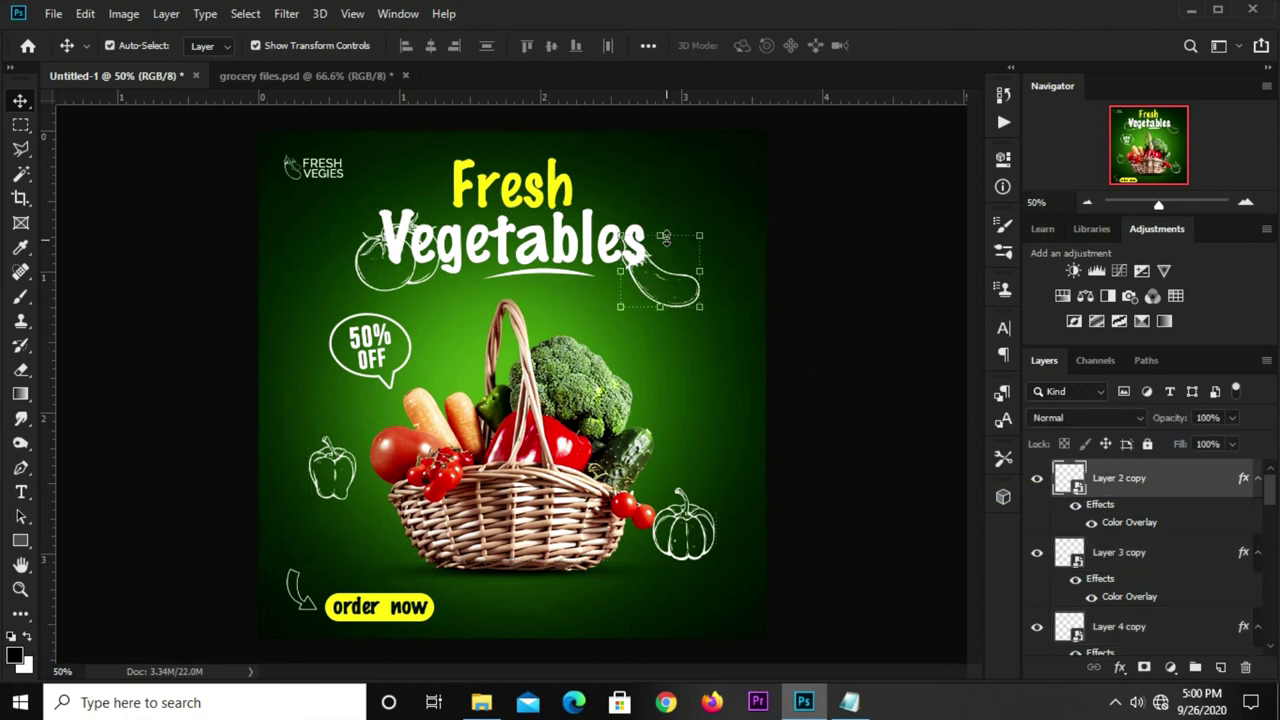
pyautogui.hotkey('ctrl', 't')
pyautogui.moveTo(700, 245)
pyautogui.mouseDown()
pyautogui.moveTo(668, 263)
pyautogui.moveTo(756, 302)
pyautogui.mouseUp()
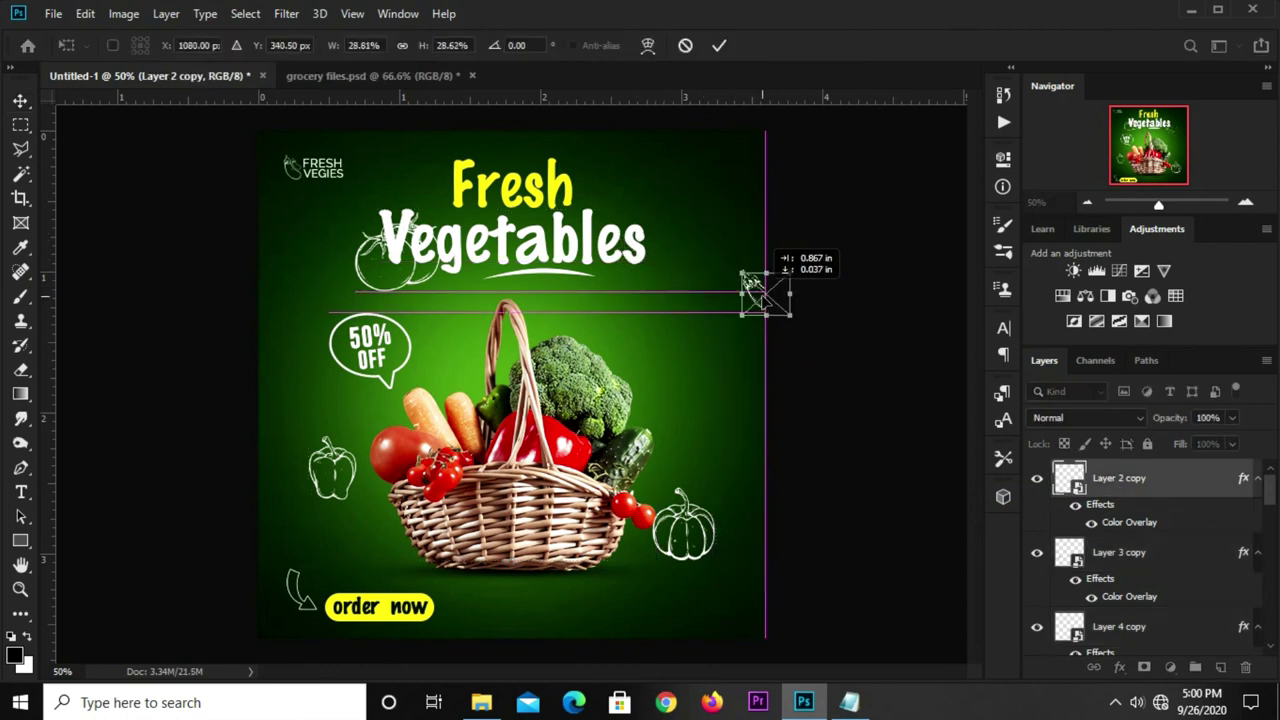
pyautogui.click(714, 45)
pyautogui.click(376, 252)
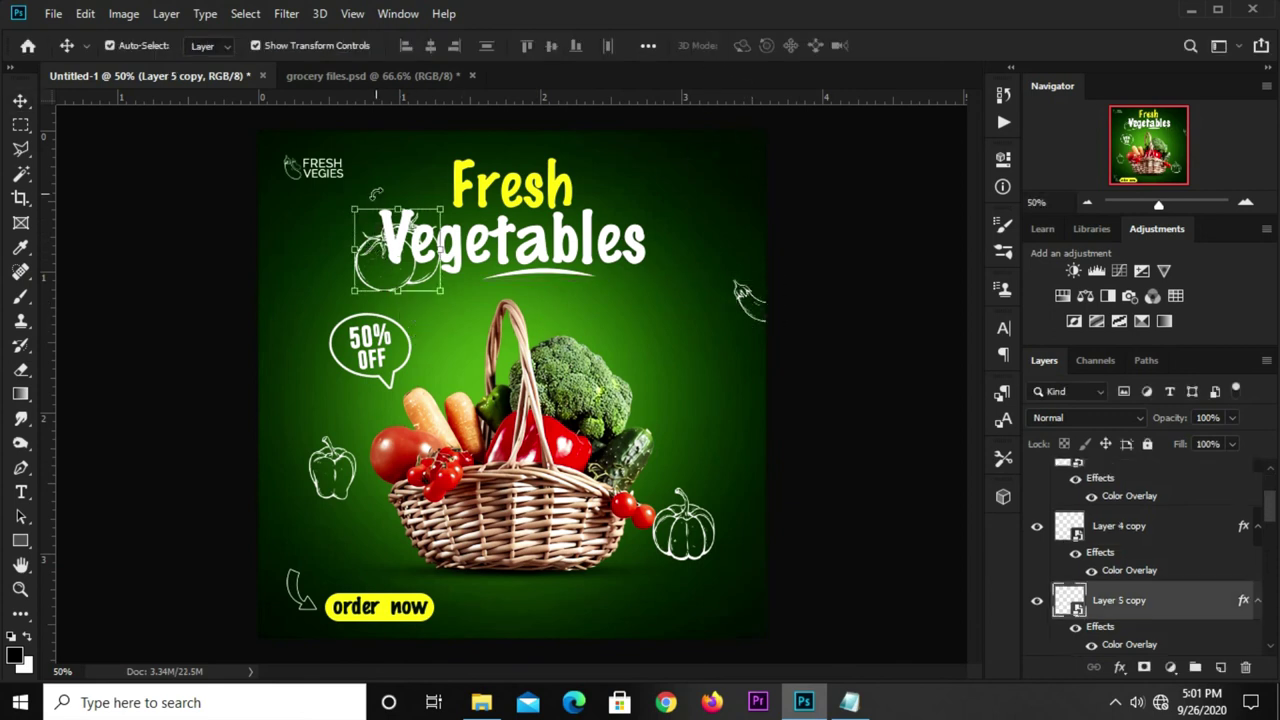
pyautogui.hotkey('ctrl', 't')
pyautogui.moveTo(442, 292)
pyautogui.mouseDown()
pyautogui.moveTo(383, 268)
pyautogui.moveTo(362, 246)
pyautogui.moveTo(371, 232)
pyautogui.mouseUp()
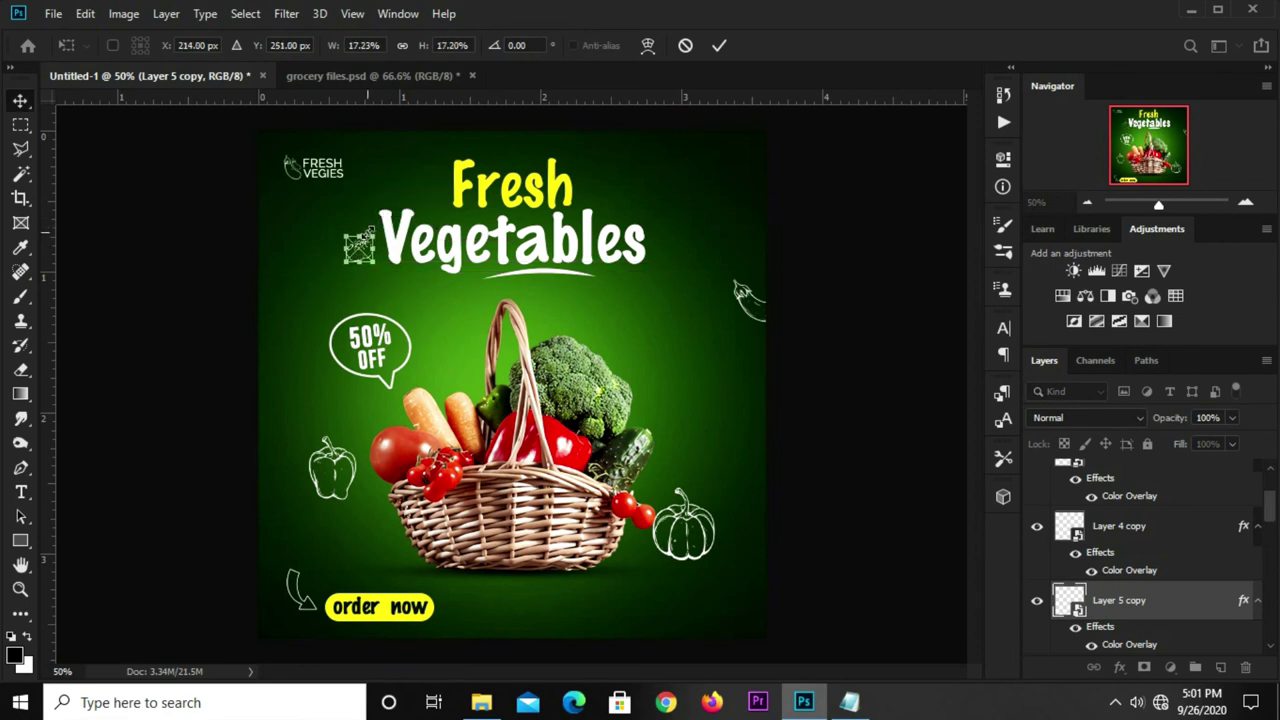
pyautogui.press('Return')
# Shrink the pepper doodle with free transform
pyautogui.click(323, 466)
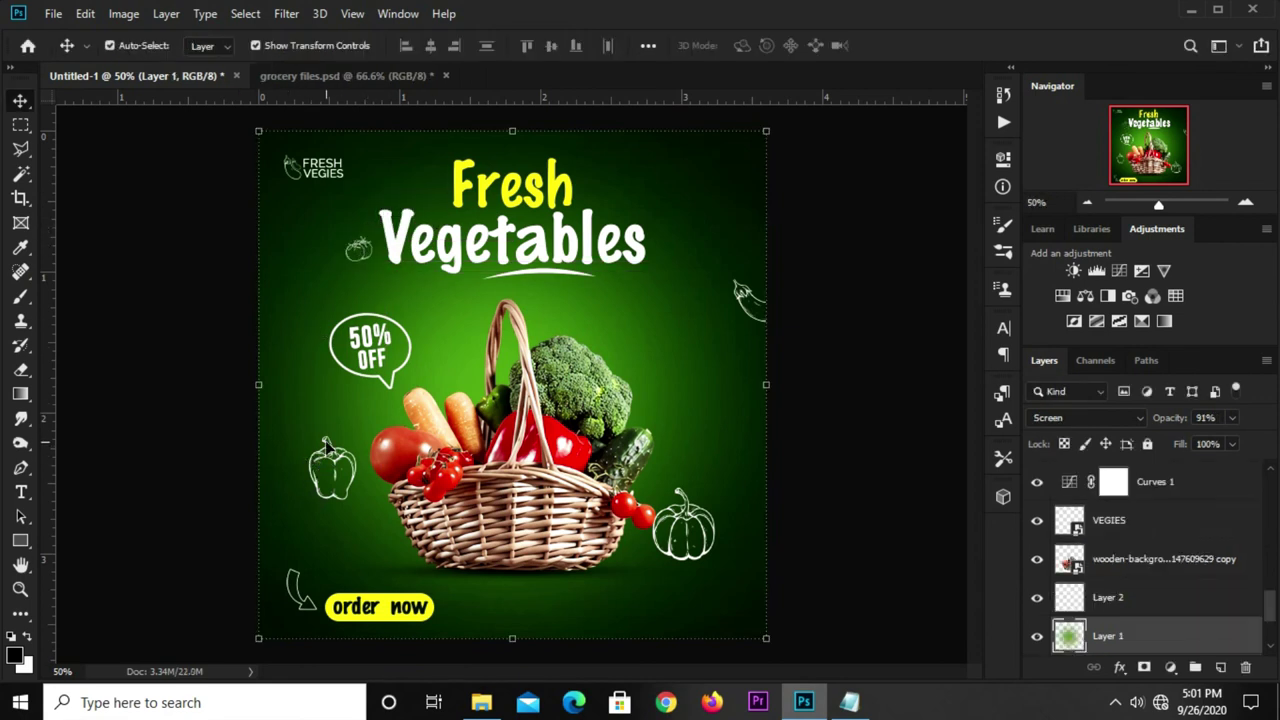
pyautogui.click(325, 446)
pyautogui.hotkey('ctrl', 't')
pyautogui.moveTo(306, 472); pyautogui.dragTo(349, 467)
pyautogui.press('Return')
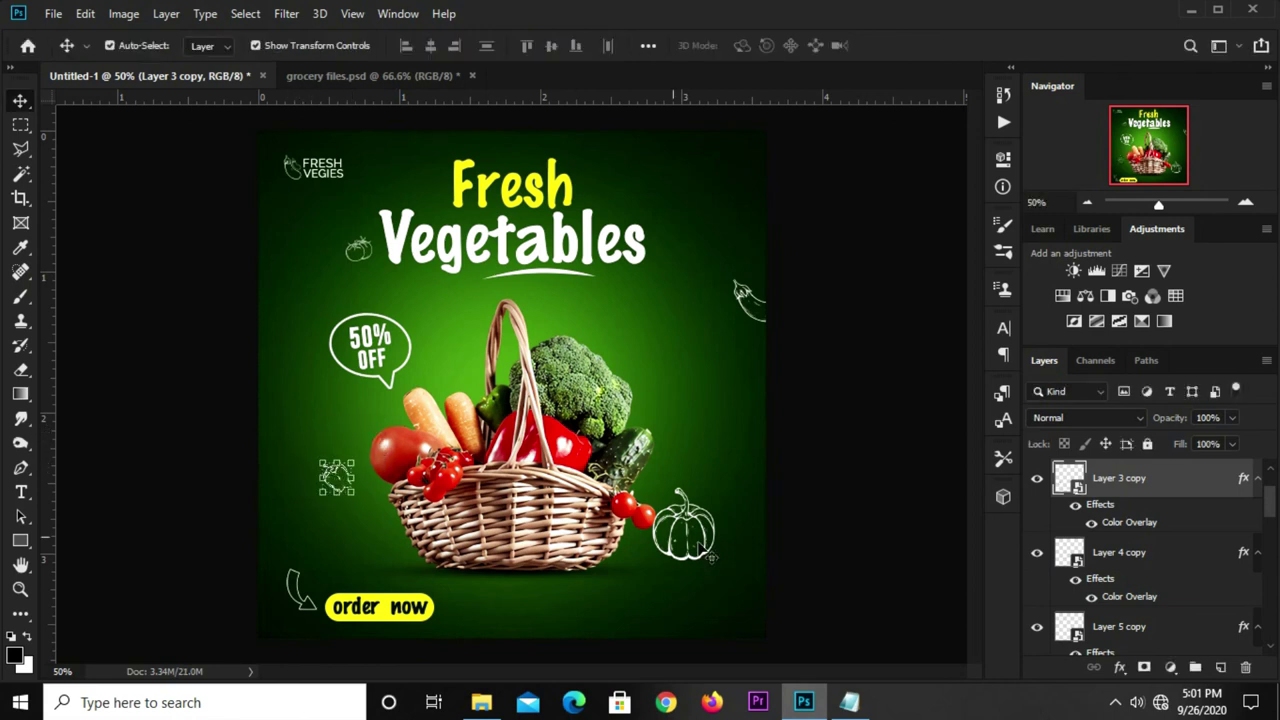
# Lock the green background layer, Layer 1
pyautogui.click(685, 525)
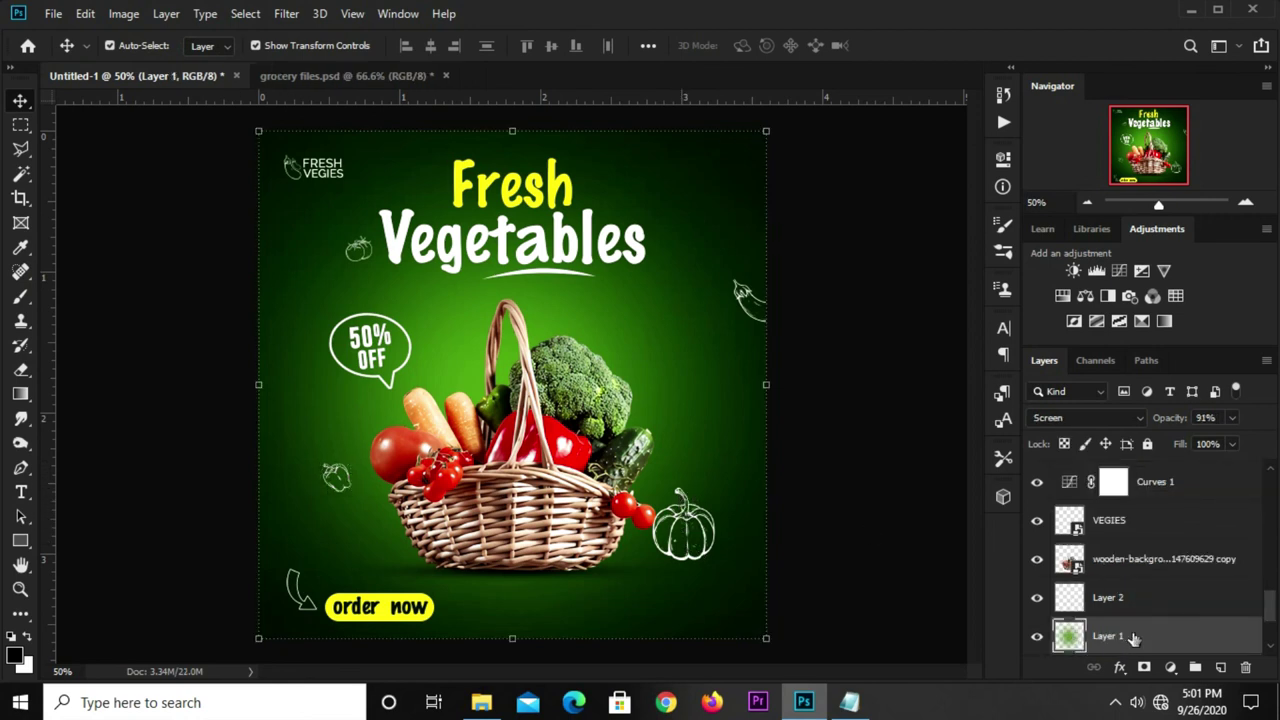
pyautogui.click(1147, 444)
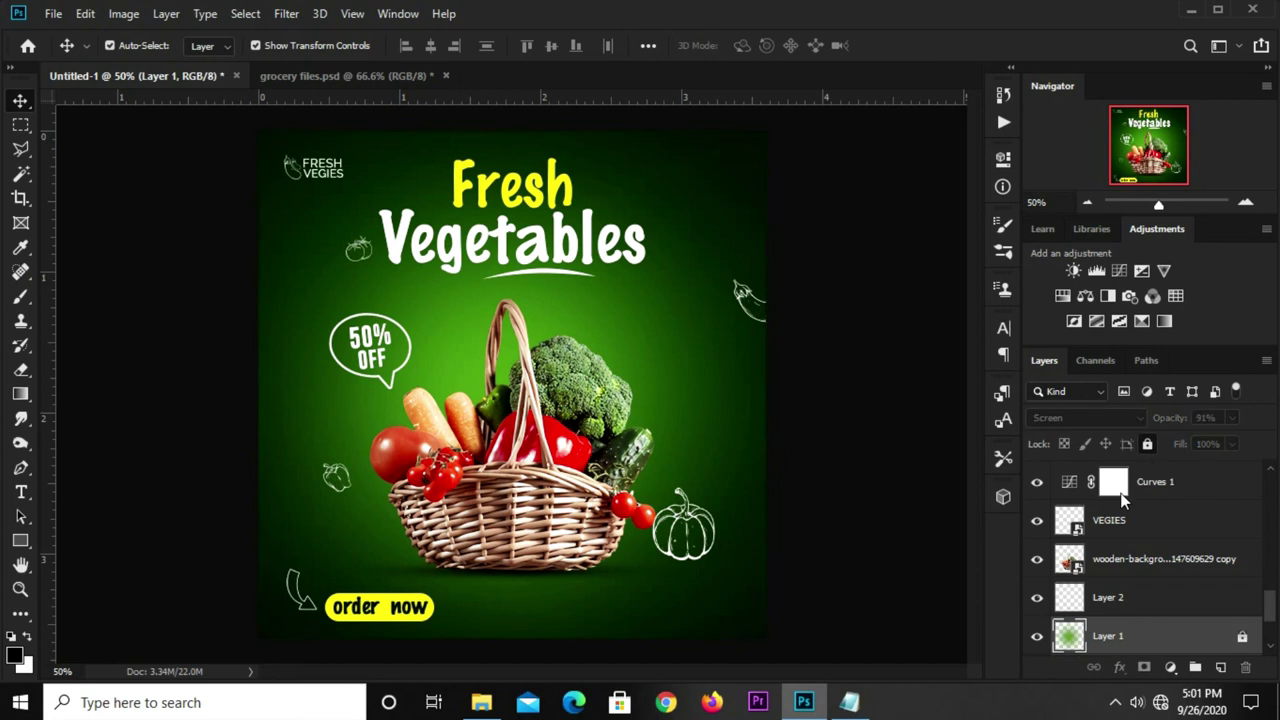
pyautogui.click(898, 542)
# Shrink and tilt the pumpkin doodle so it sits below the basket
pyautogui.click(683, 503)
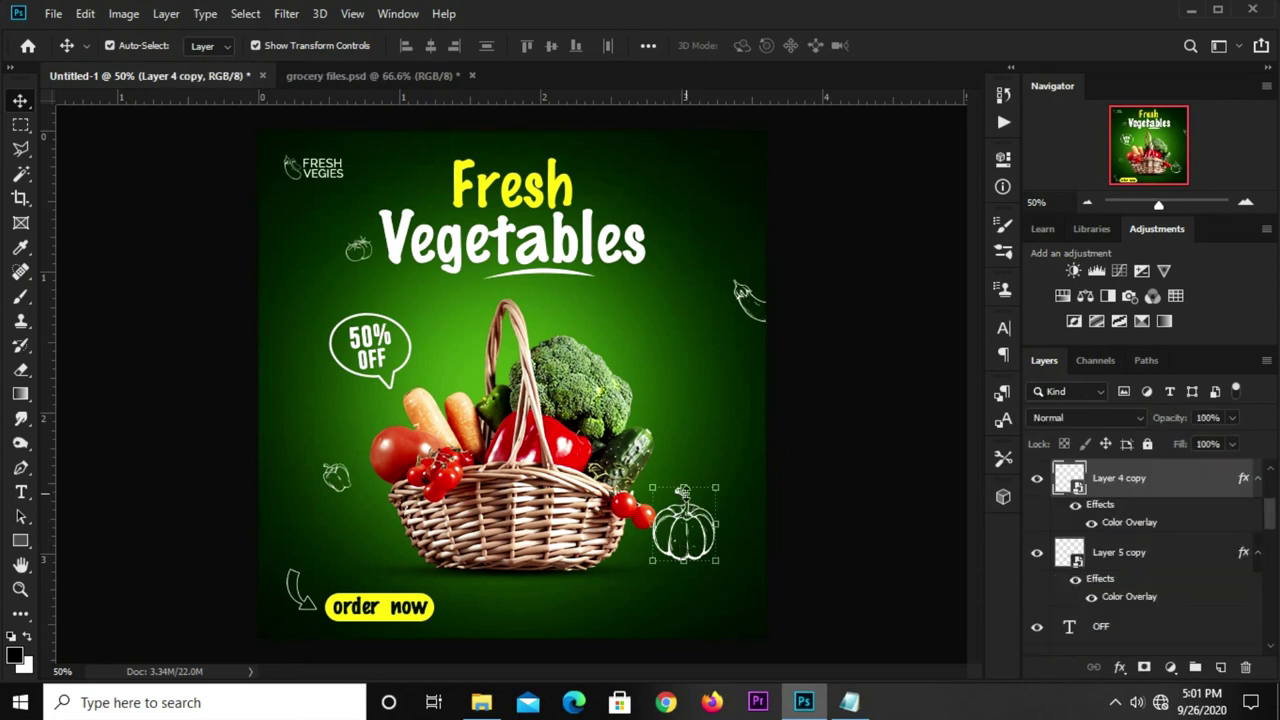
pyautogui.hotkey('ctrl', 't')
pyautogui.moveTo(716, 488)
pyautogui.mouseDown()
pyautogui.moveTo(704, 515)
pyautogui.moveTo(580, 592)
pyautogui.mouseUp()
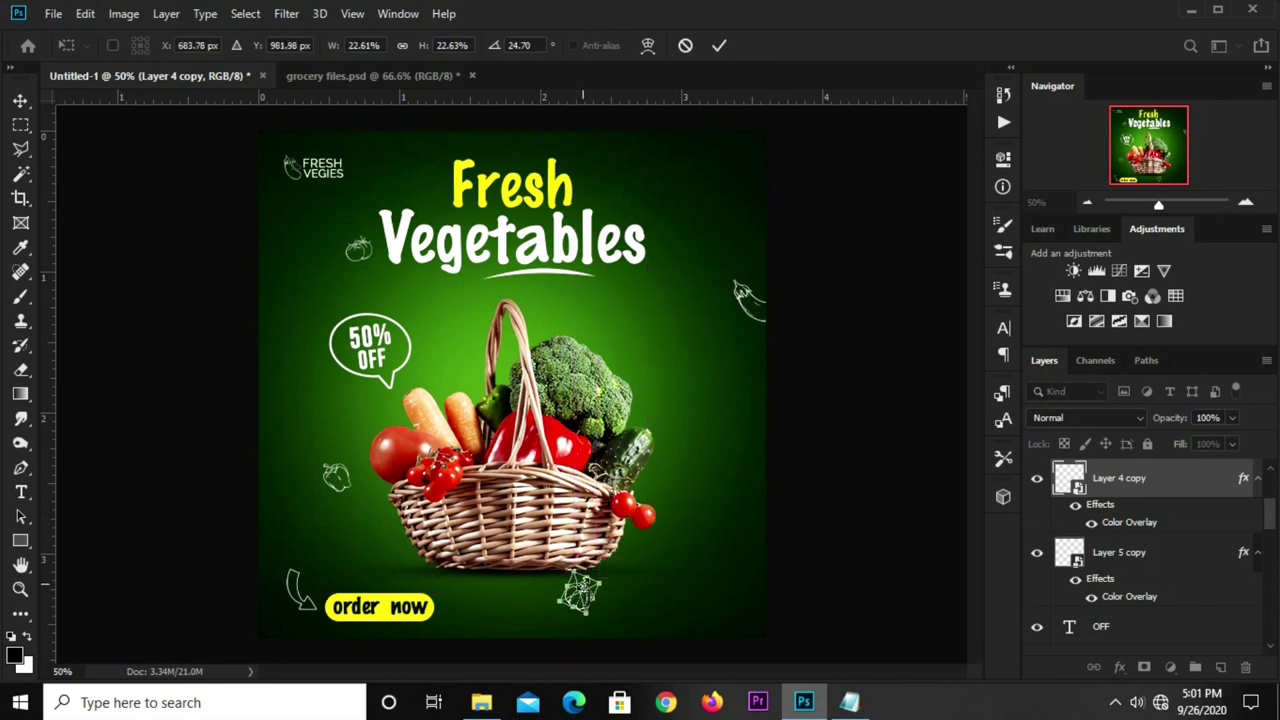
pyautogui.press('Return')
pyautogui.click(831, 480)
# Slightly resize the eggplant doodle at the top right
pyautogui.click(742, 292)
pyautogui.hotkey('ctrl', 't')
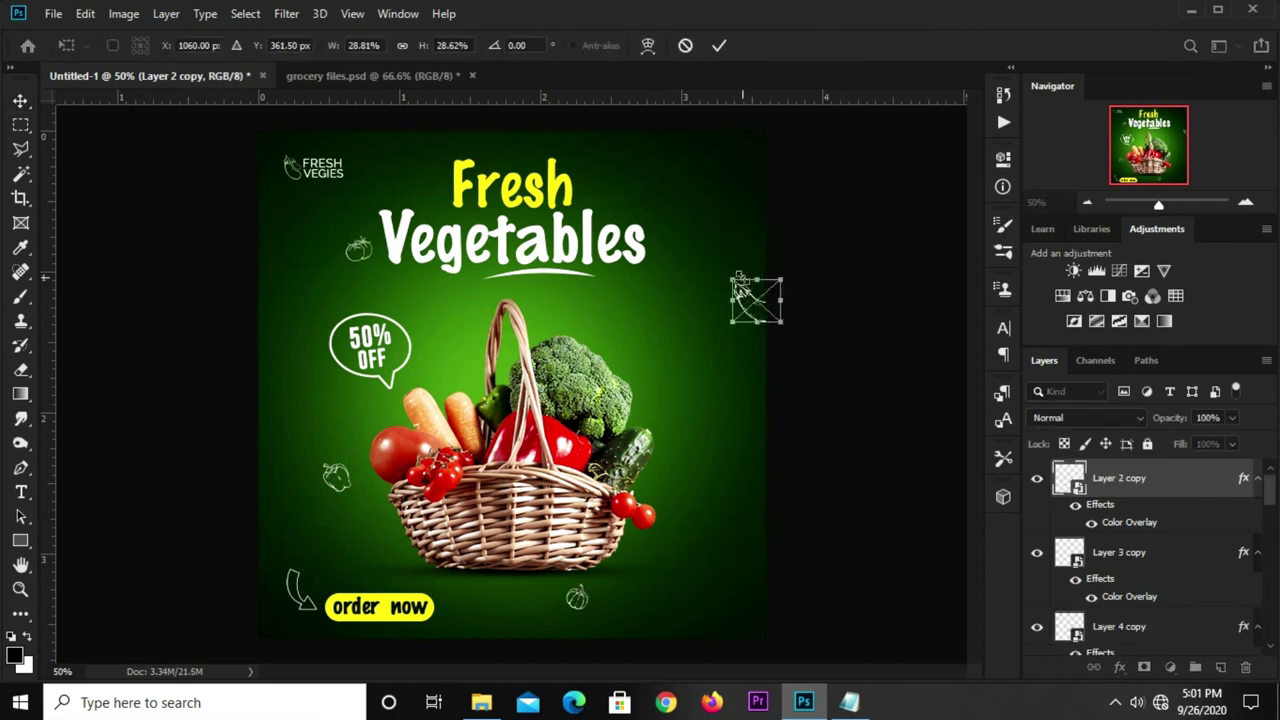
pyautogui.press('Return')
pyautogui.moveTo(742, 290); pyautogui.dragTo(746, 296)
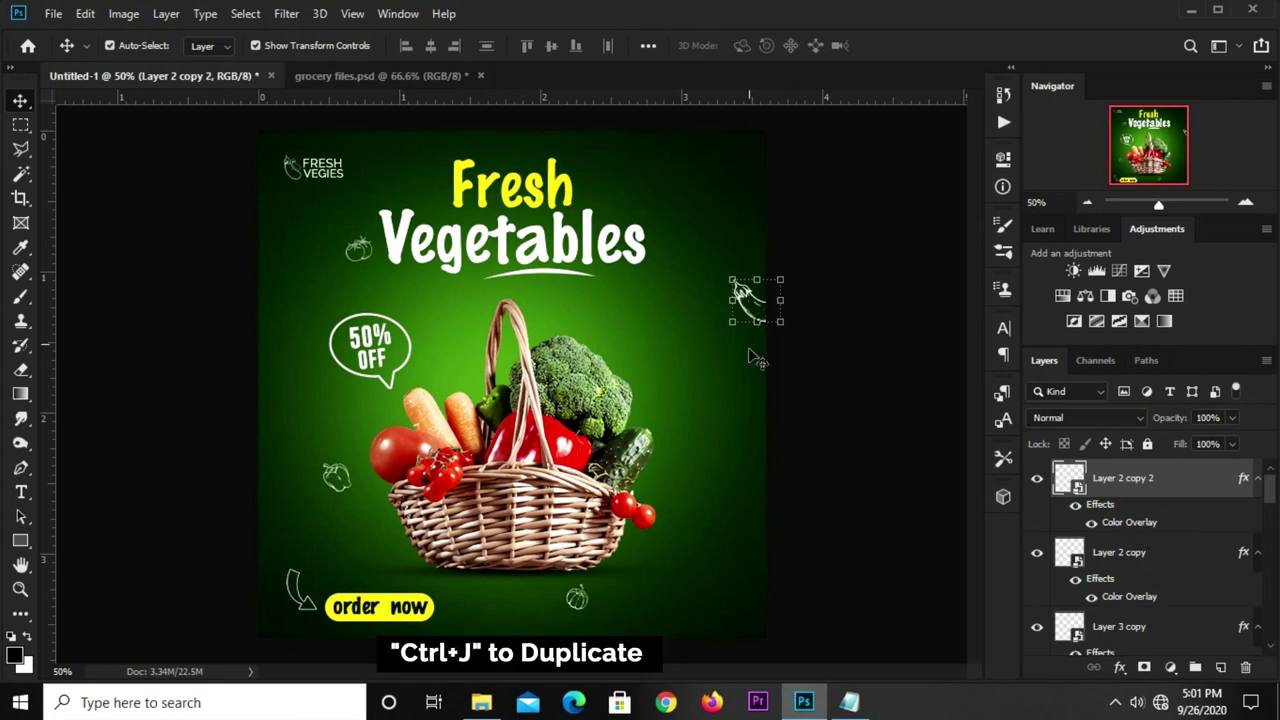
# Move the duplicated eggplant doodle down beside the basket
pyautogui.hotkey('ctrl', 't')
pyautogui.moveTo(754, 292)
pyautogui.mouseDown()
pyautogui.moveTo(662, 432)
pyautogui.moveTo(677, 407)
pyautogui.mouseUp()
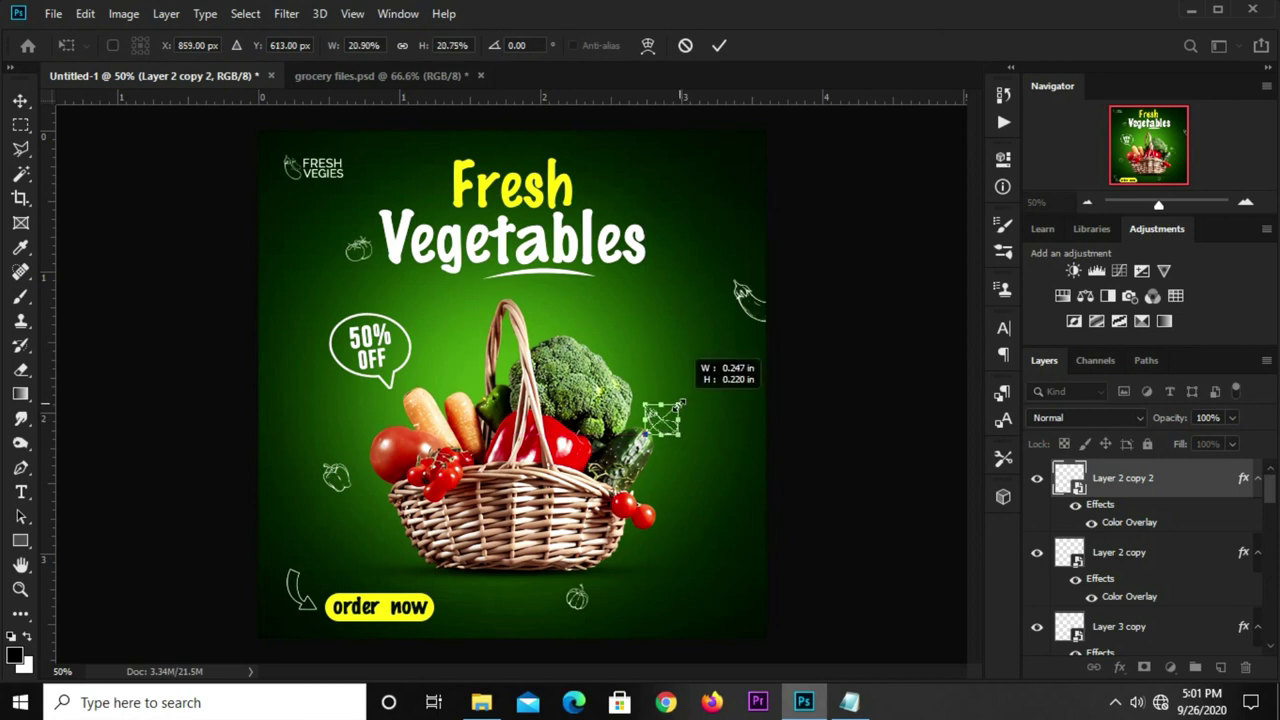
pyautogui.press('Return')
pyautogui.click(745, 305)
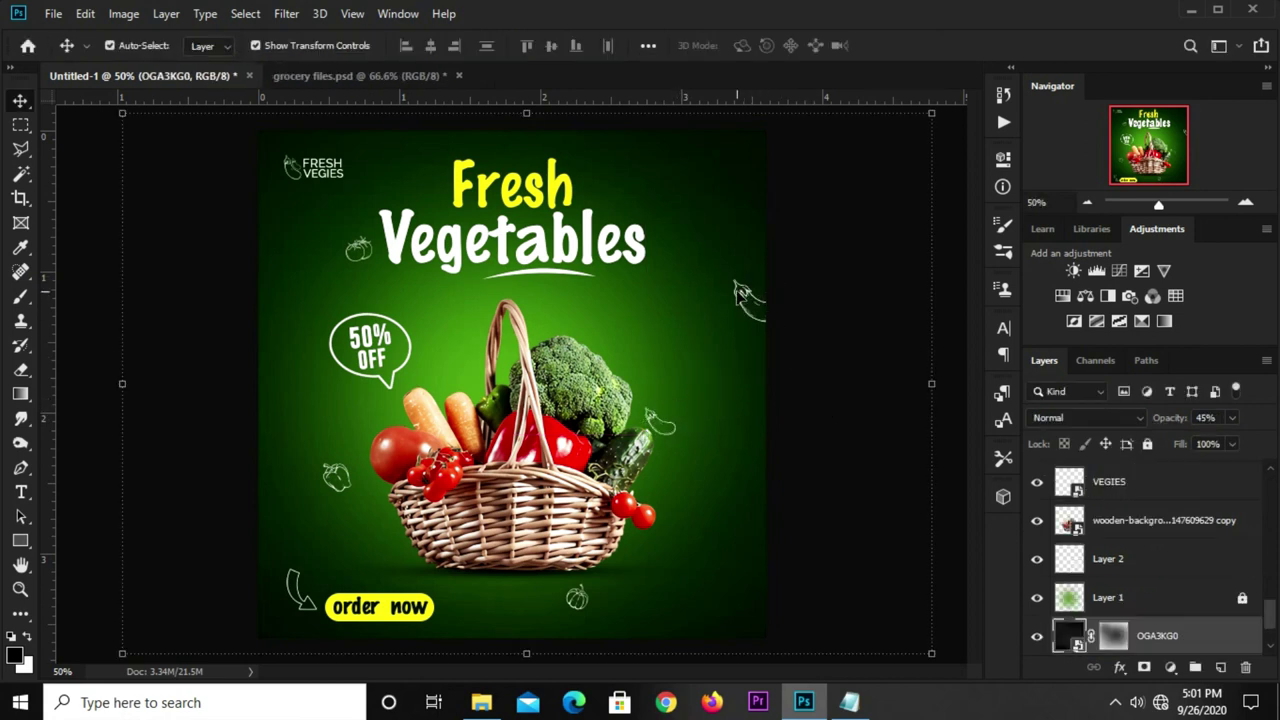
# Readjust the original eggplant doodle and the doodle beside the Fresh headline
pyautogui.click(740, 290)
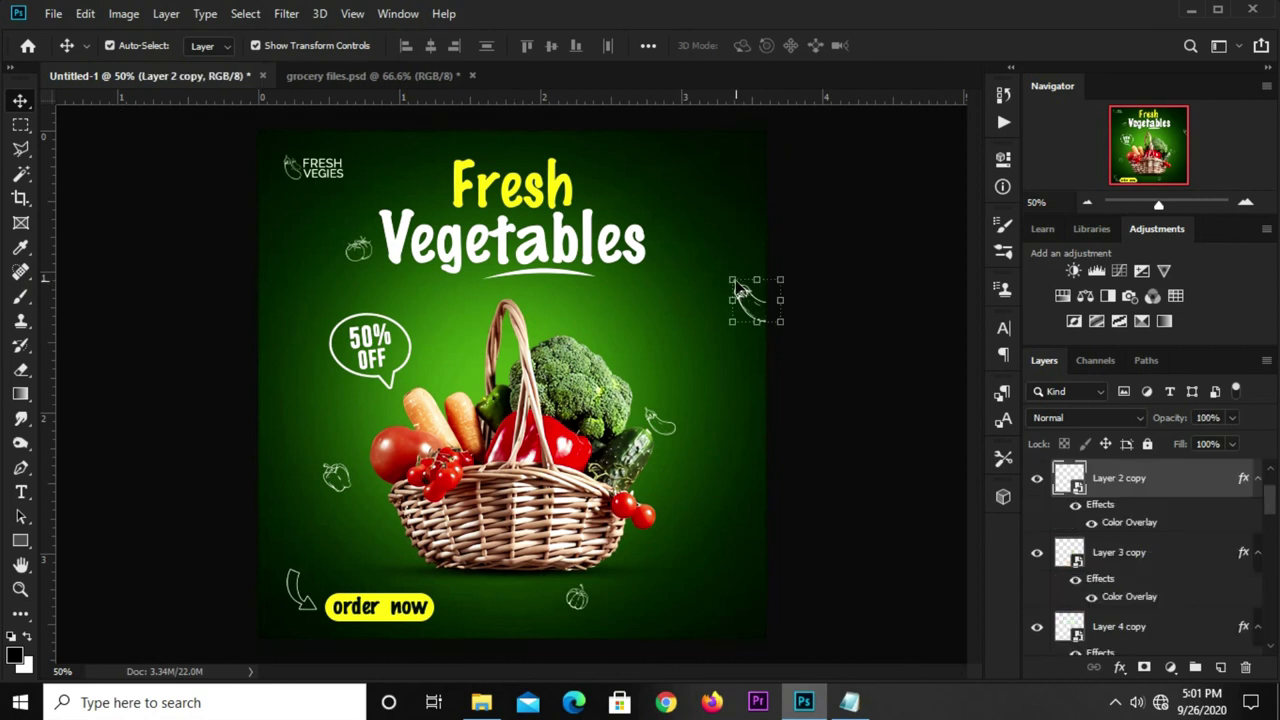
pyautogui.hotkey('ctrl', 't')
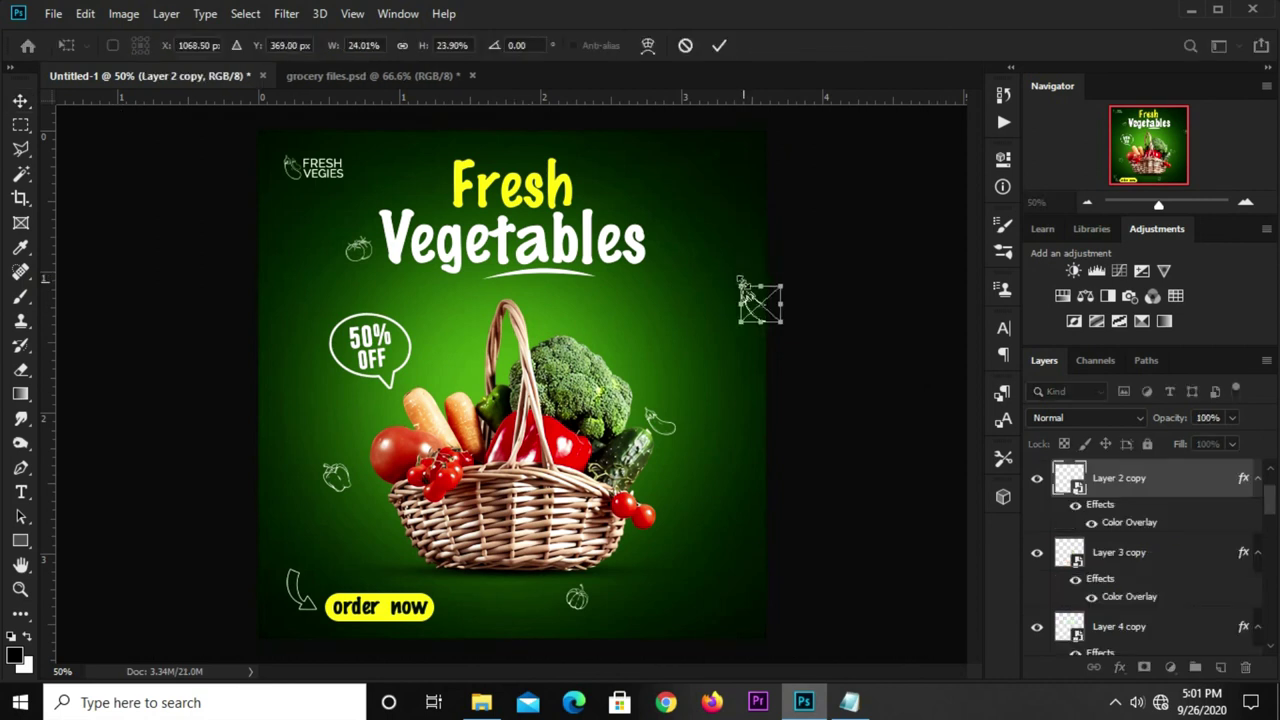
pyautogui.press('Return')
pyautogui.click(360, 248)
pyautogui.moveTo(363, 224); pyautogui.dragTo(390, 215)
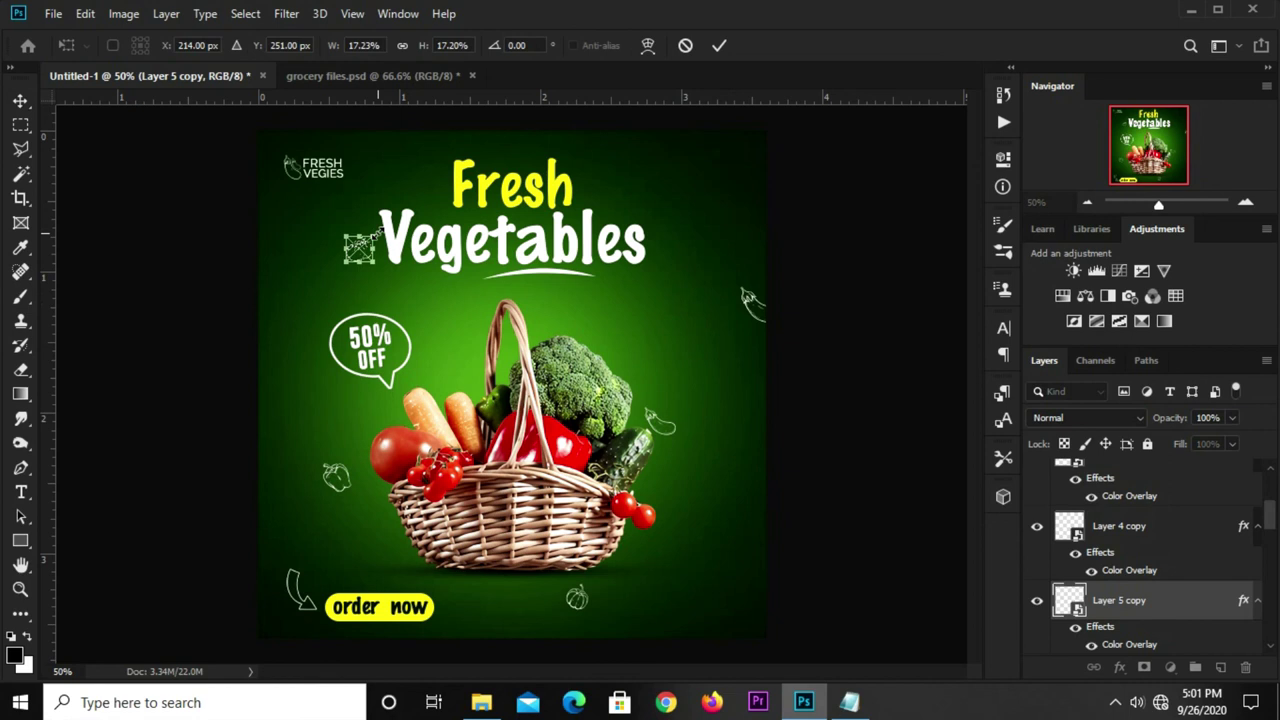
pyautogui.press('Return')
# Fully lock the OGA3KG0 background layer
pyautogui.click(338, 480)
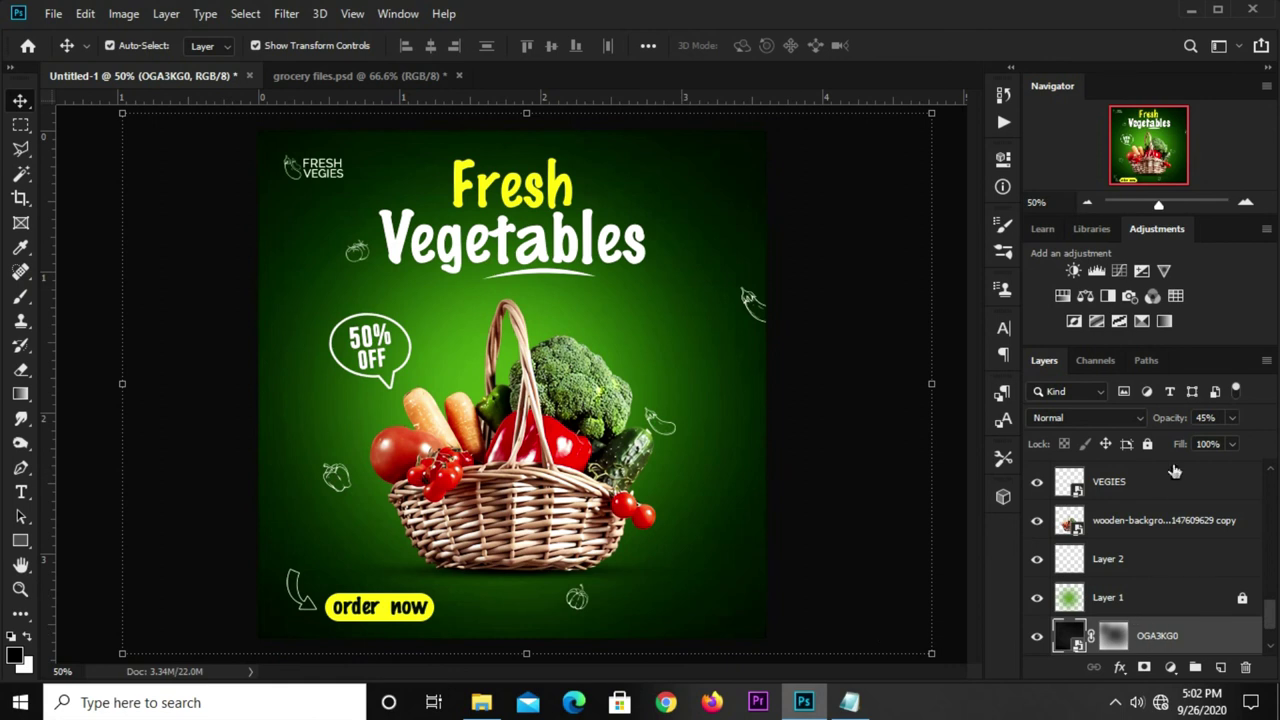
pyautogui.click(1148, 445)
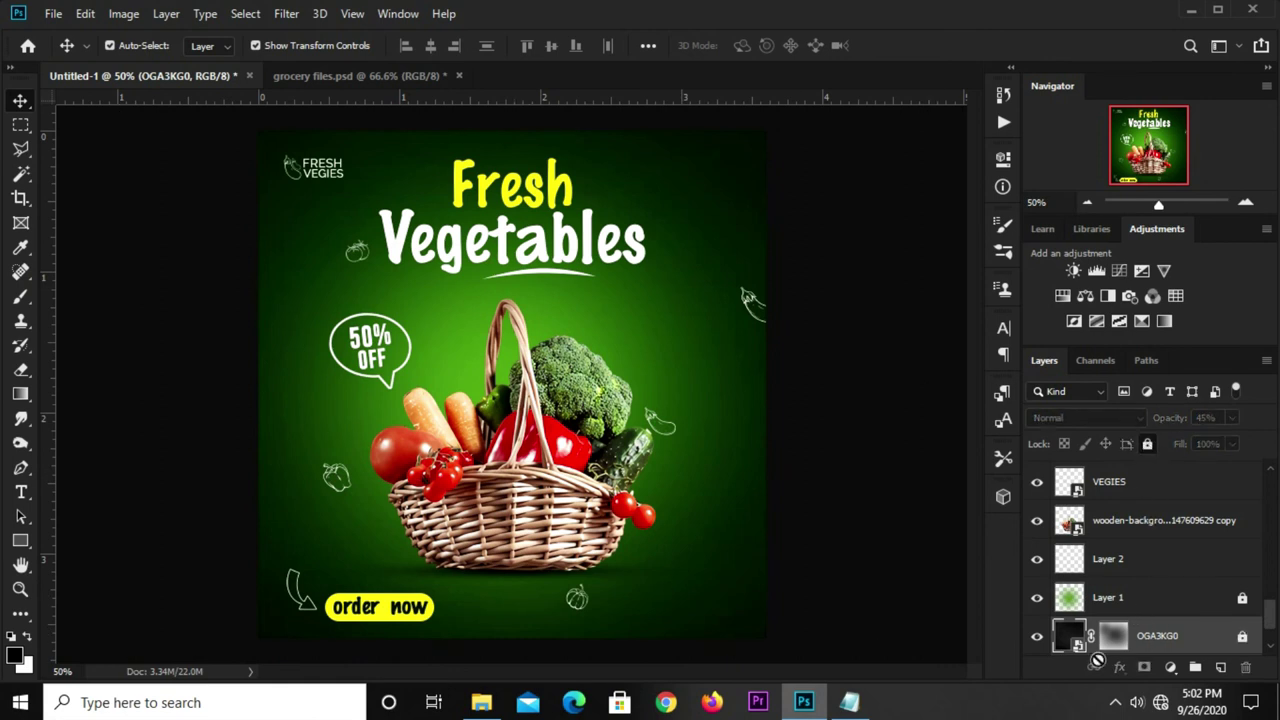
pyautogui.click(336, 480)
# Rotate and resize the small pepper doodle left of the basket
pyautogui.click(336, 478)
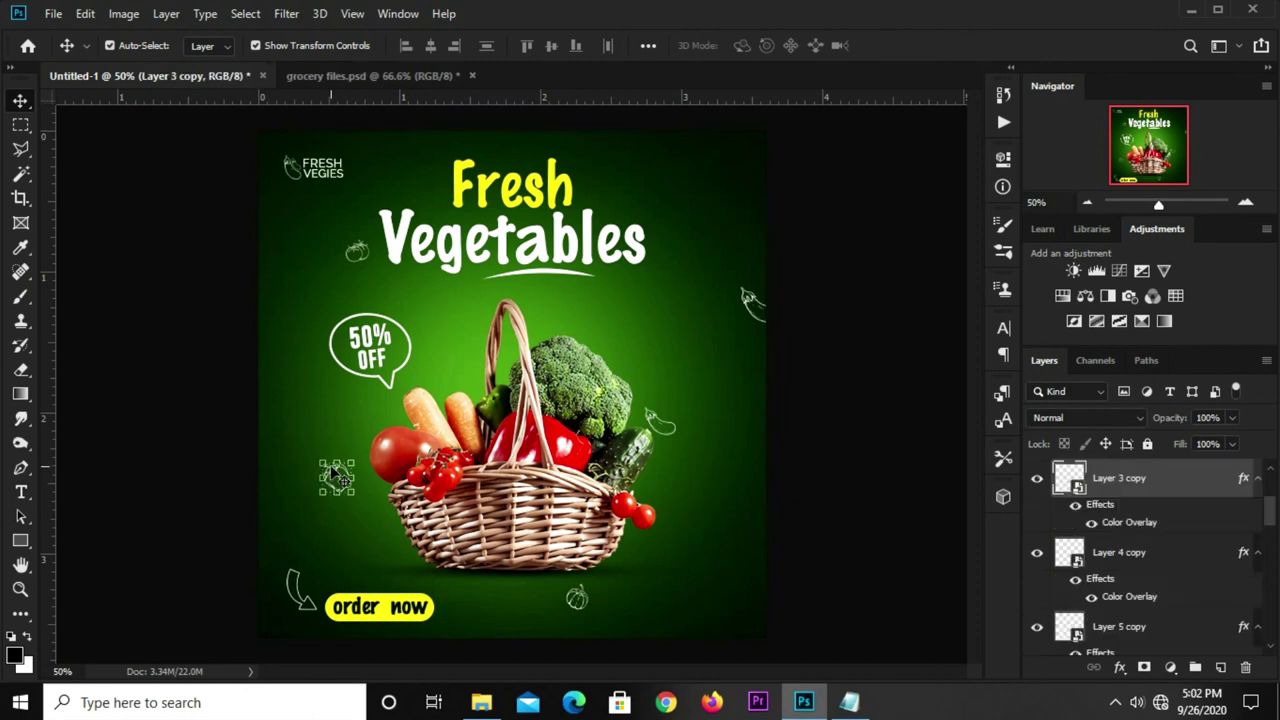
pyautogui.hotkey('ctrl', 't')
pyautogui.moveTo(352, 448); pyautogui.dragTo(350, 410)
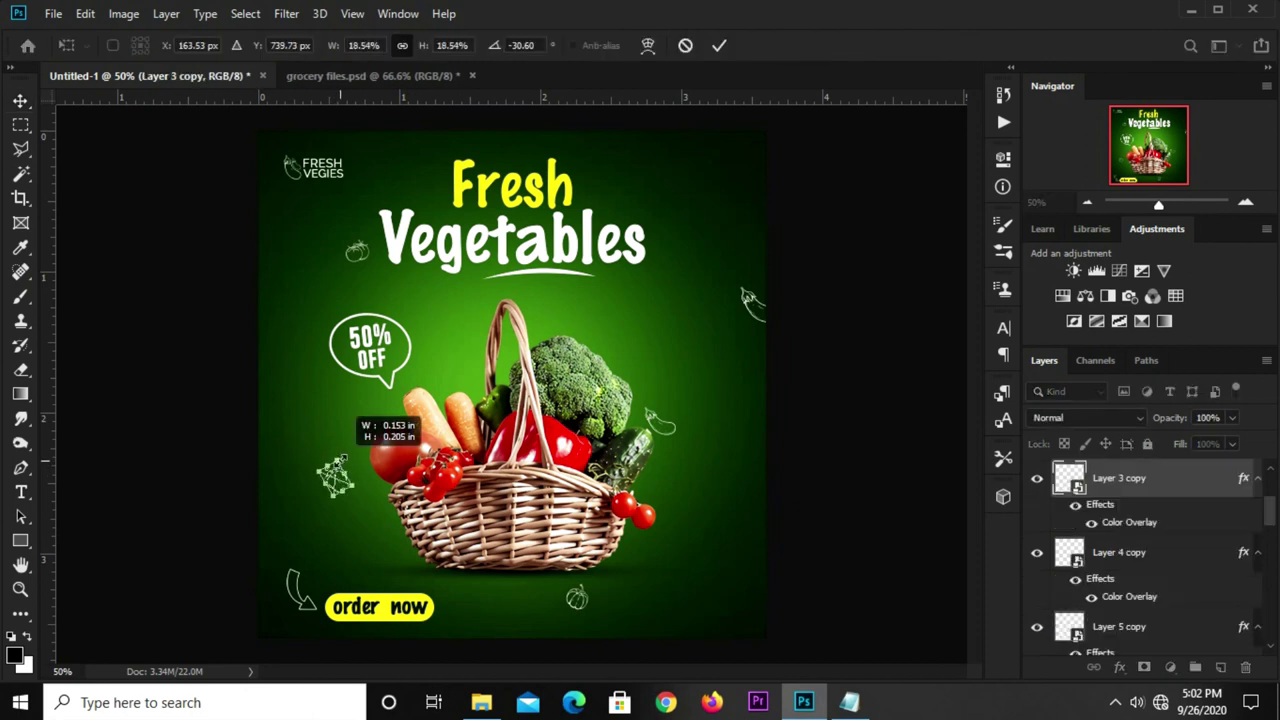
pyautogui.press('Return')
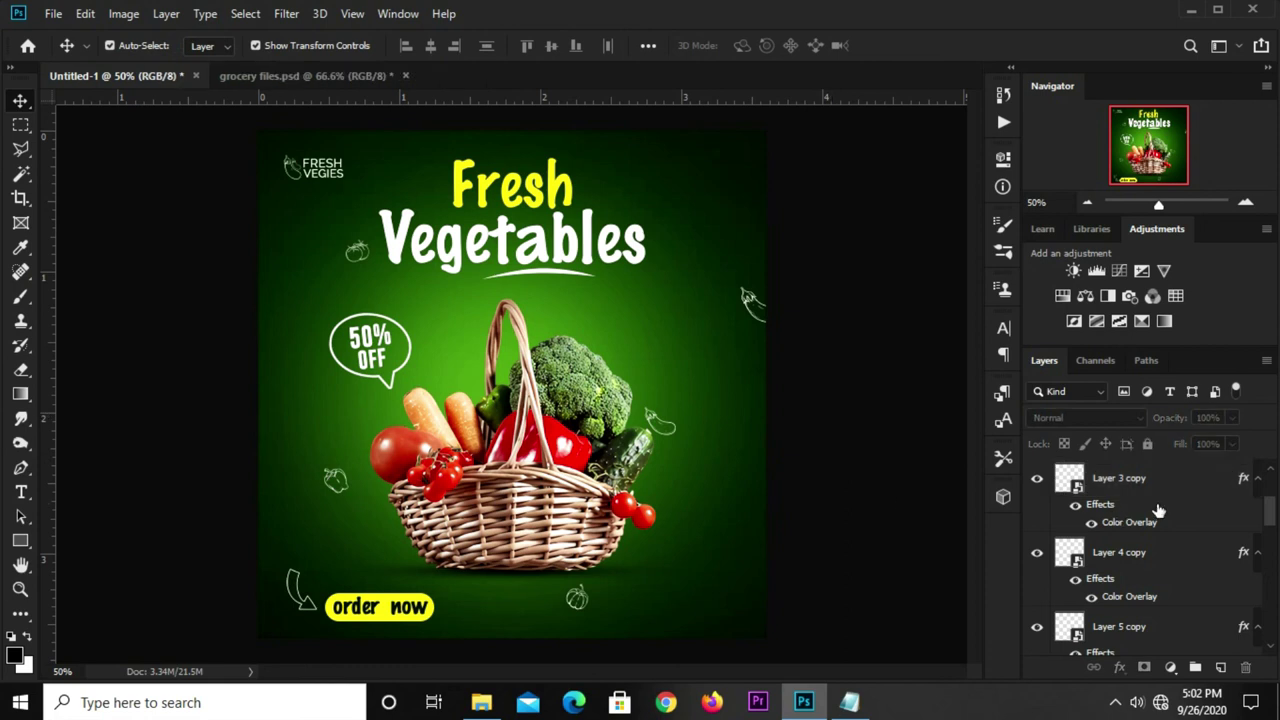
# Select all the vegetable doodle layers and group them as Group 1
pyautogui.scroll(2, 1146, 495)
pyautogui.scroll(2, 1149, 496)
pyautogui.scroll(-2, 1149, 496)
pyautogui.scroll(2, 1133, 541)
pyautogui.scroll(-3, 1133, 530)
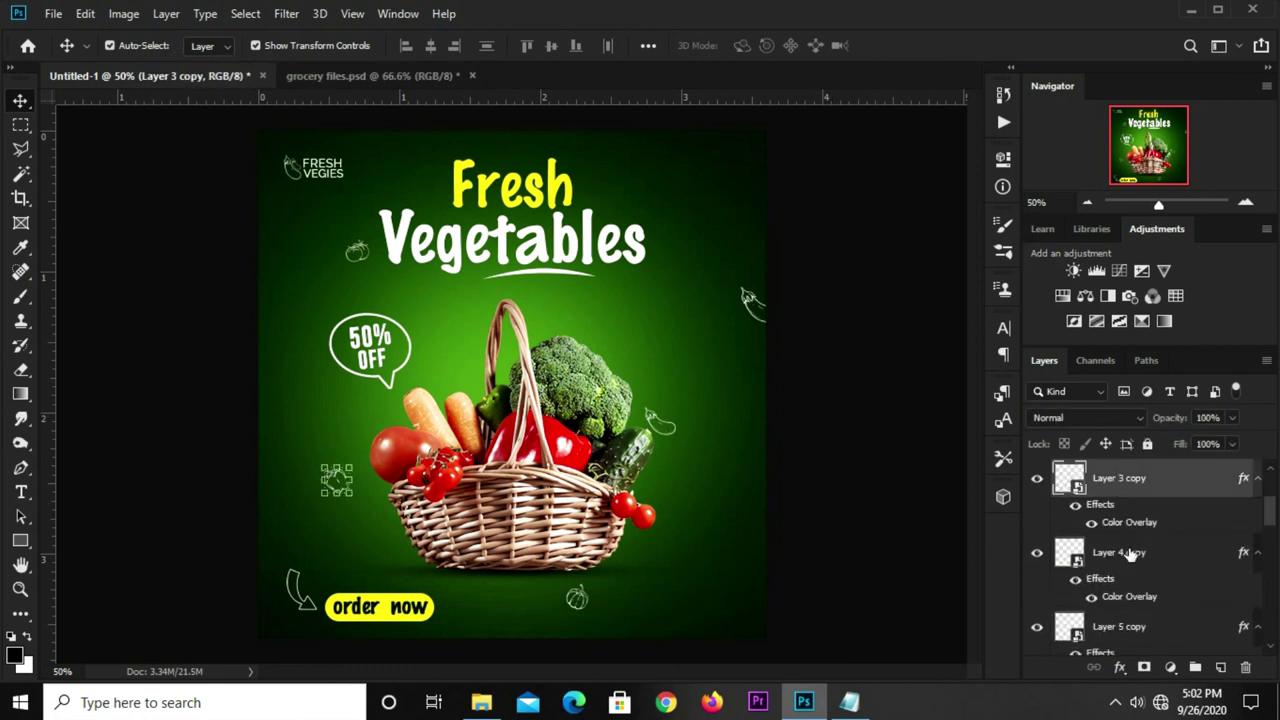
pyautogui.click(1130, 555)
pyautogui.click(1130, 625)
pyautogui.scroll(2, 1128, 628)
pyautogui.scroll(-2, 1137, 570)
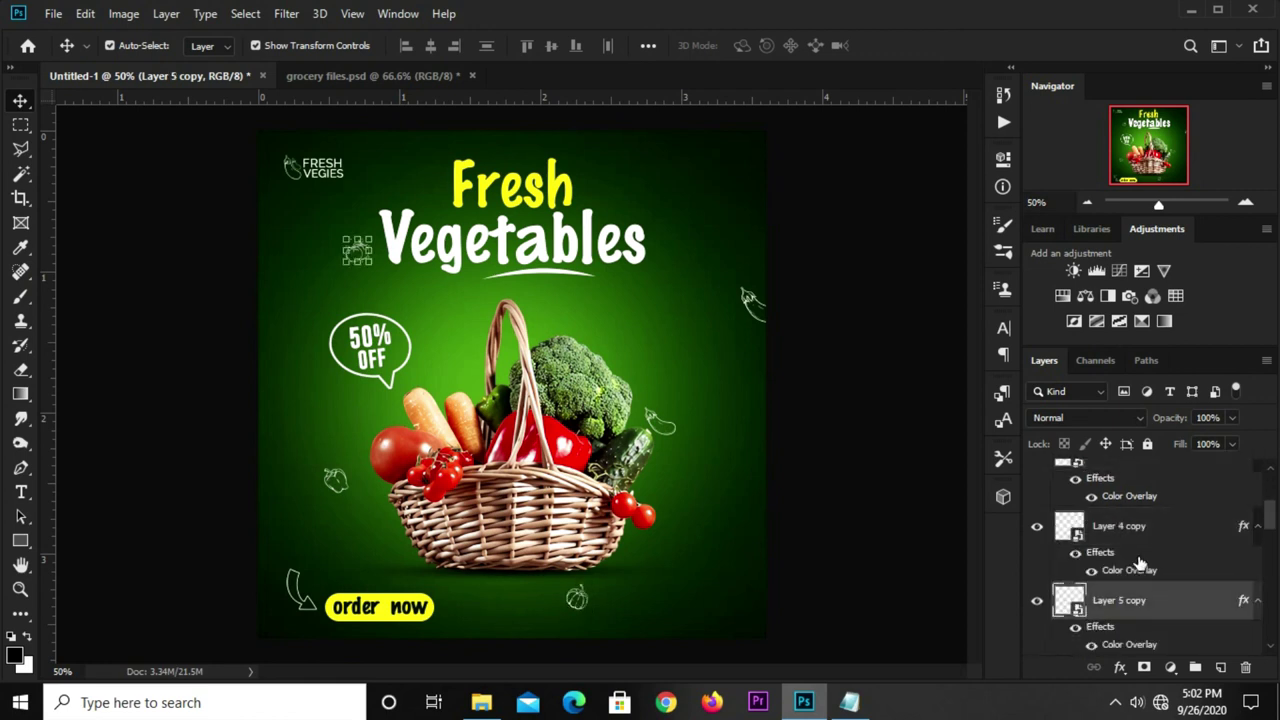
pyautogui.scroll(3, 1142, 520)
pyautogui.click(1134, 481)
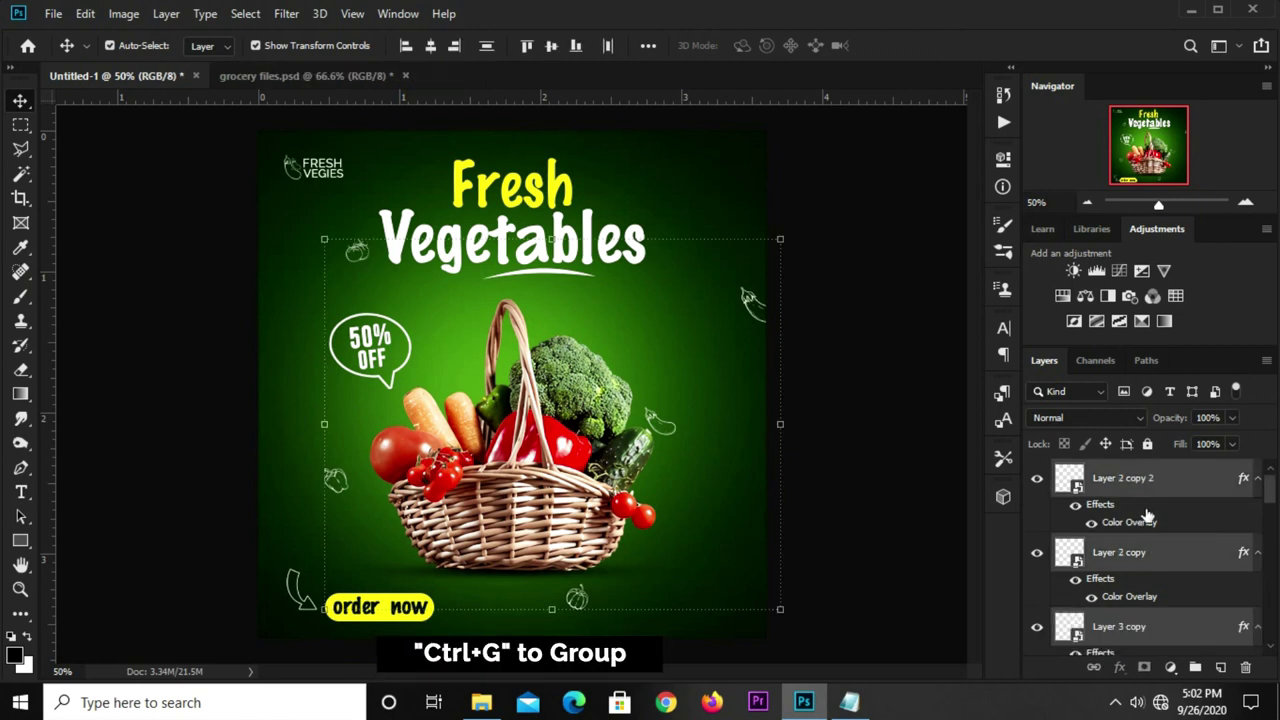
pyautogui.hotkey('ctrl', 'g')
# Lower Group 1's opacity to about 9% so the doodles read as faint accents
pyautogui.click(1037, 470)
pyautogui.click(1231, 418)
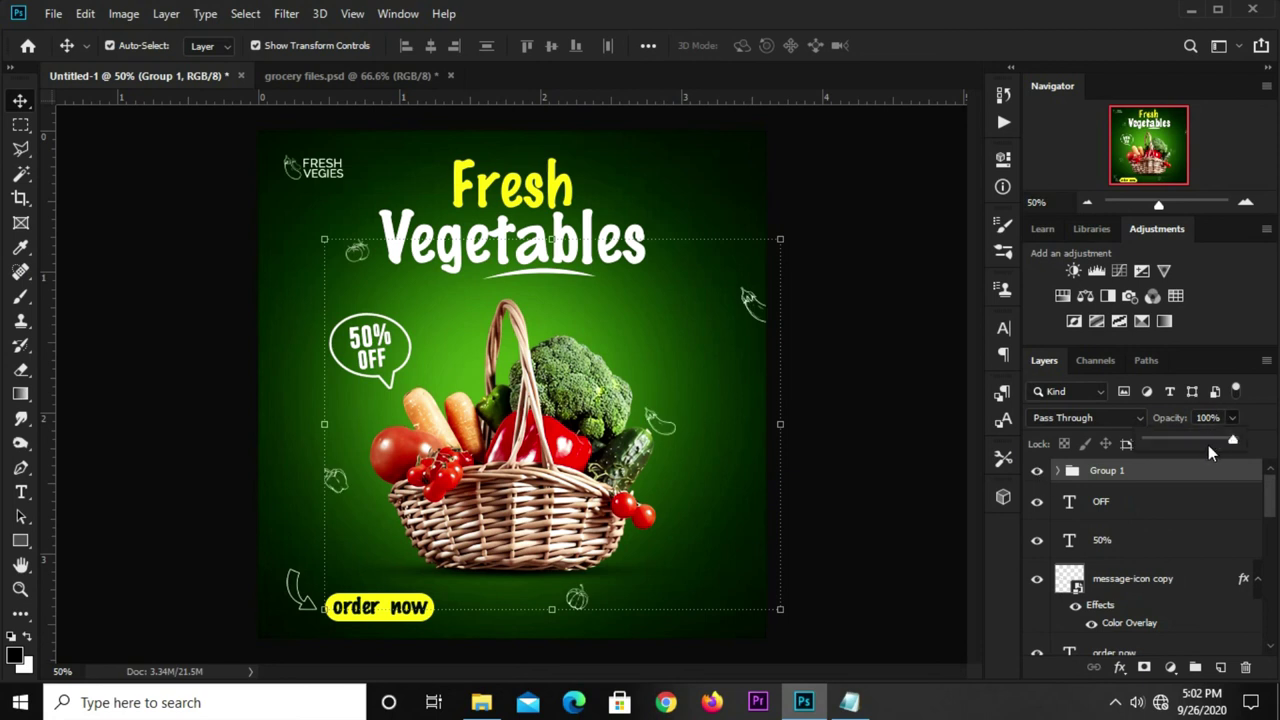
pyautogui.moveTo(1183, 442); pyautogui.dragTo(1168, 442)
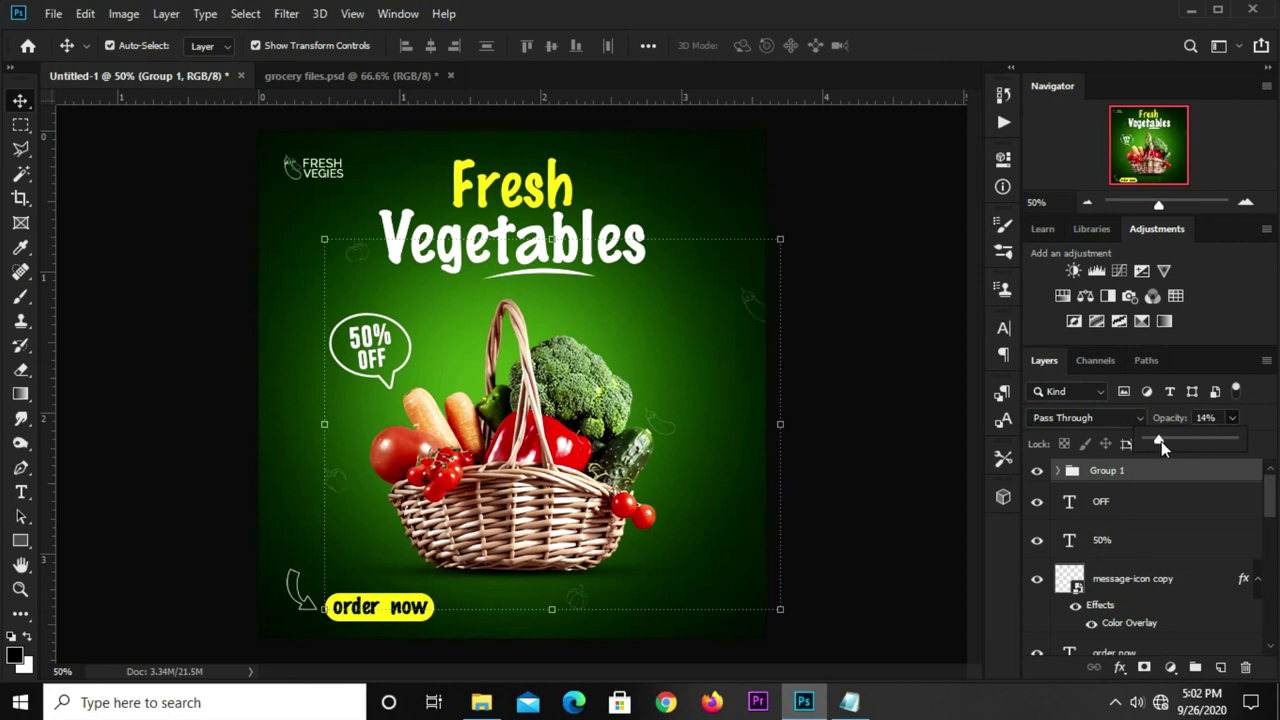
pyautogui.click(884, 421)
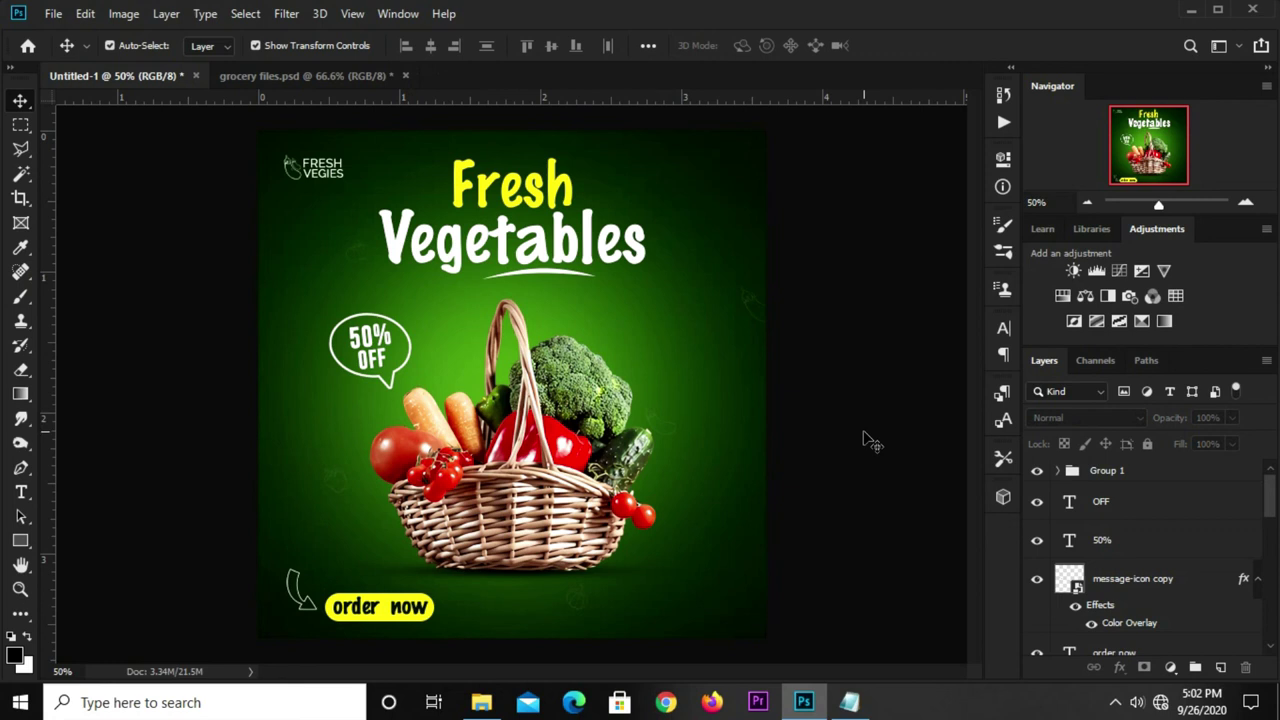
pyautogui.click(305, 605)
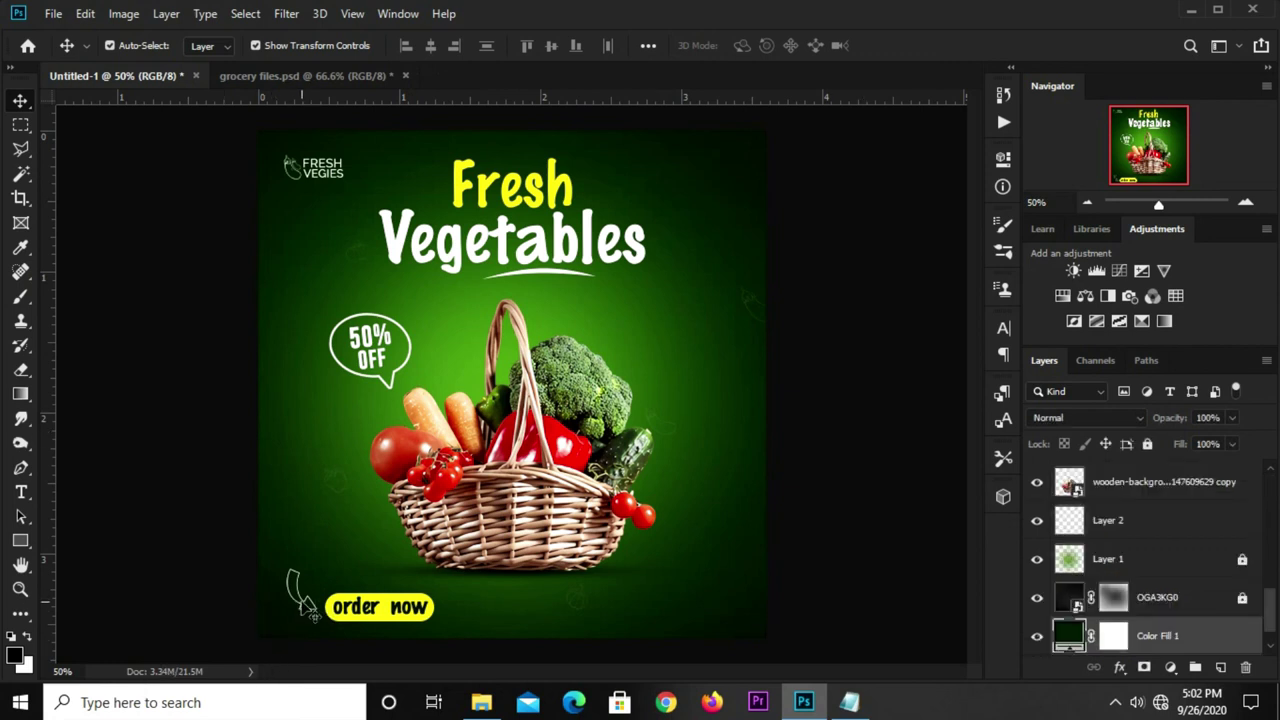
pyautogui.click(300, 589)
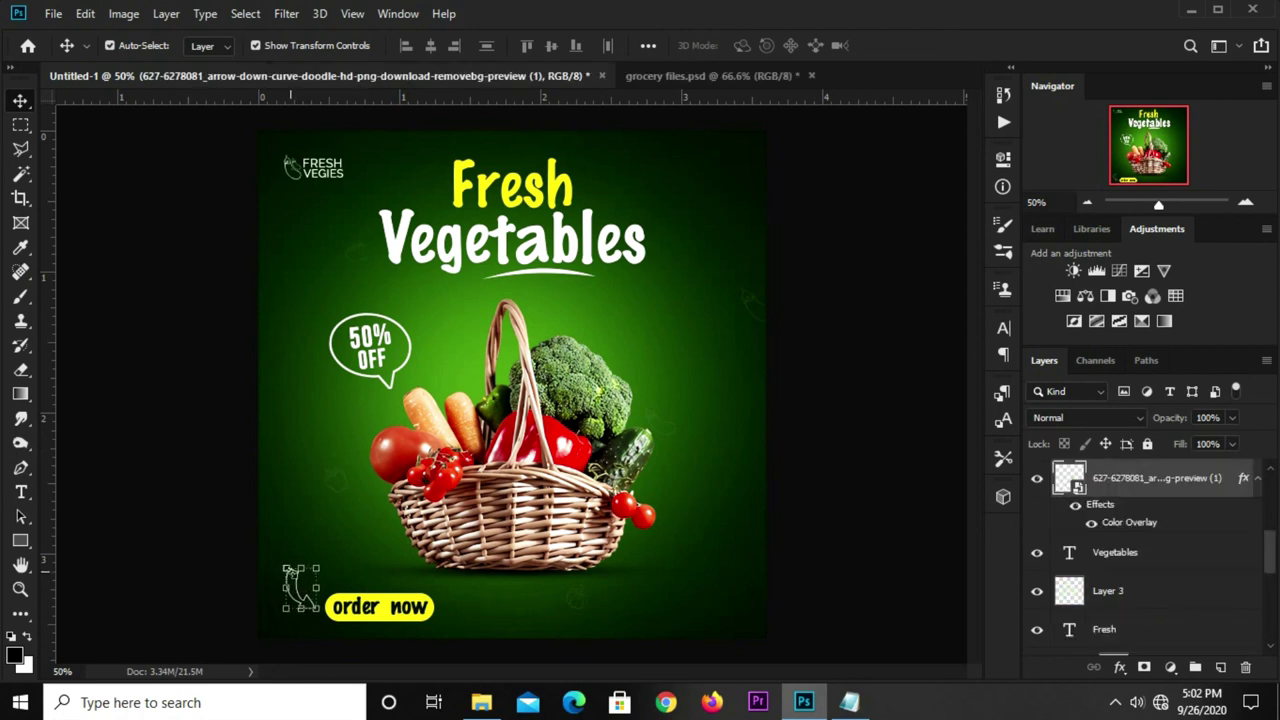
pyautogui.click(250, 563)
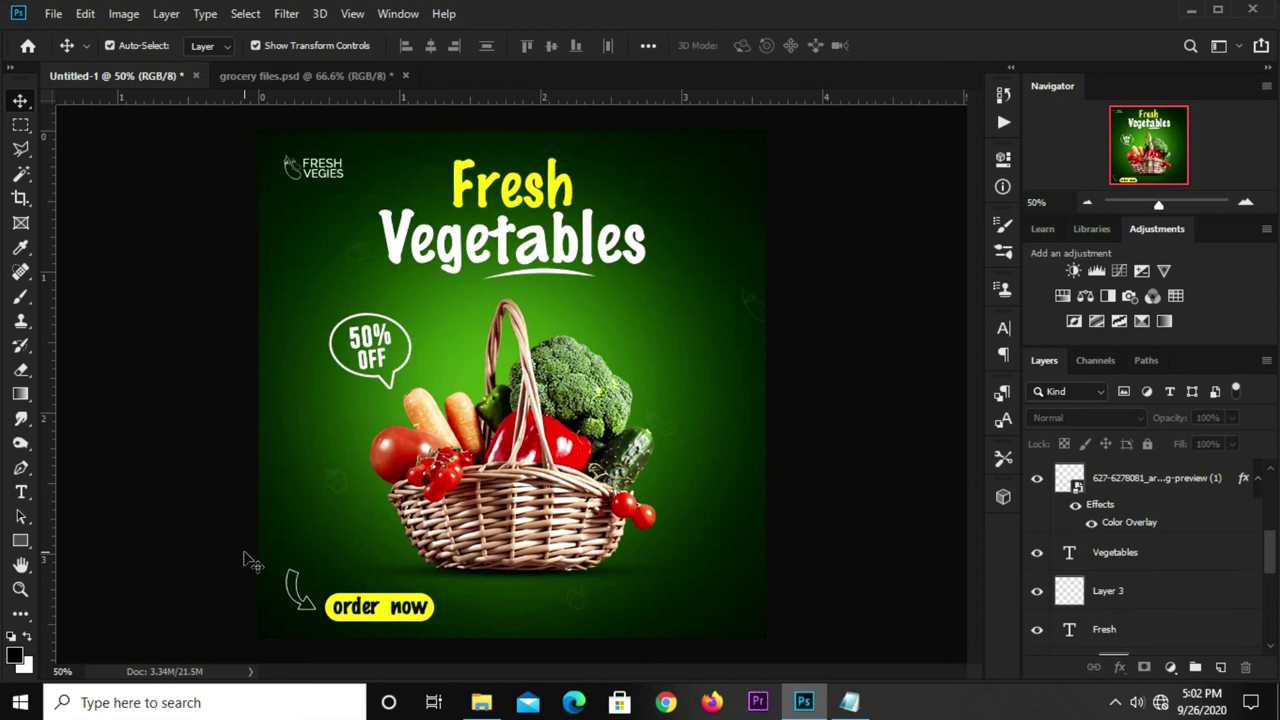
pyautogui.press('ctrl')
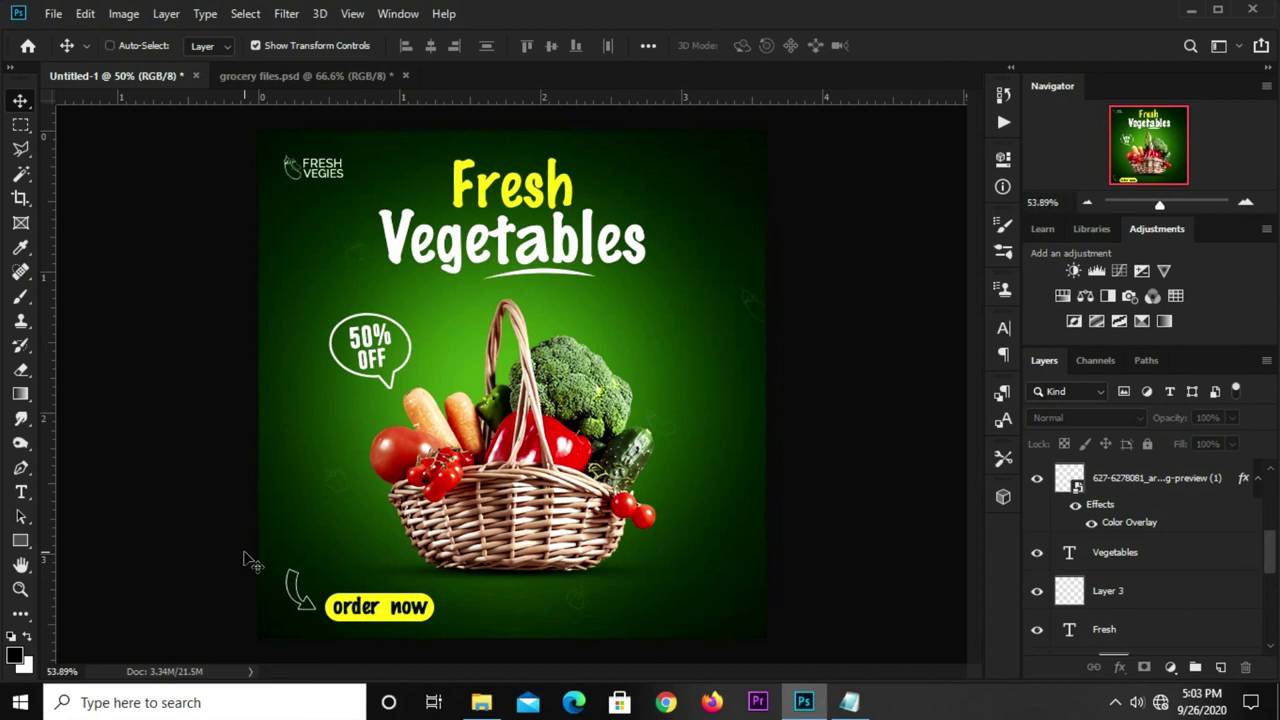